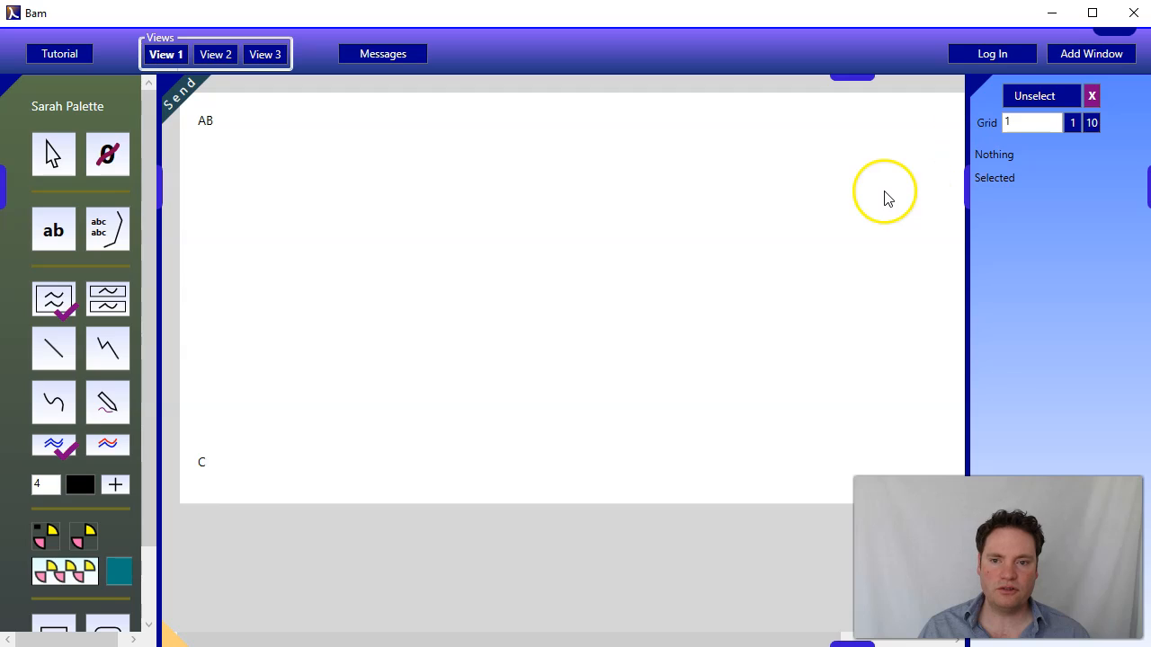
- View the video tutorials overview and close it to return to the canvas
click(65, 59)
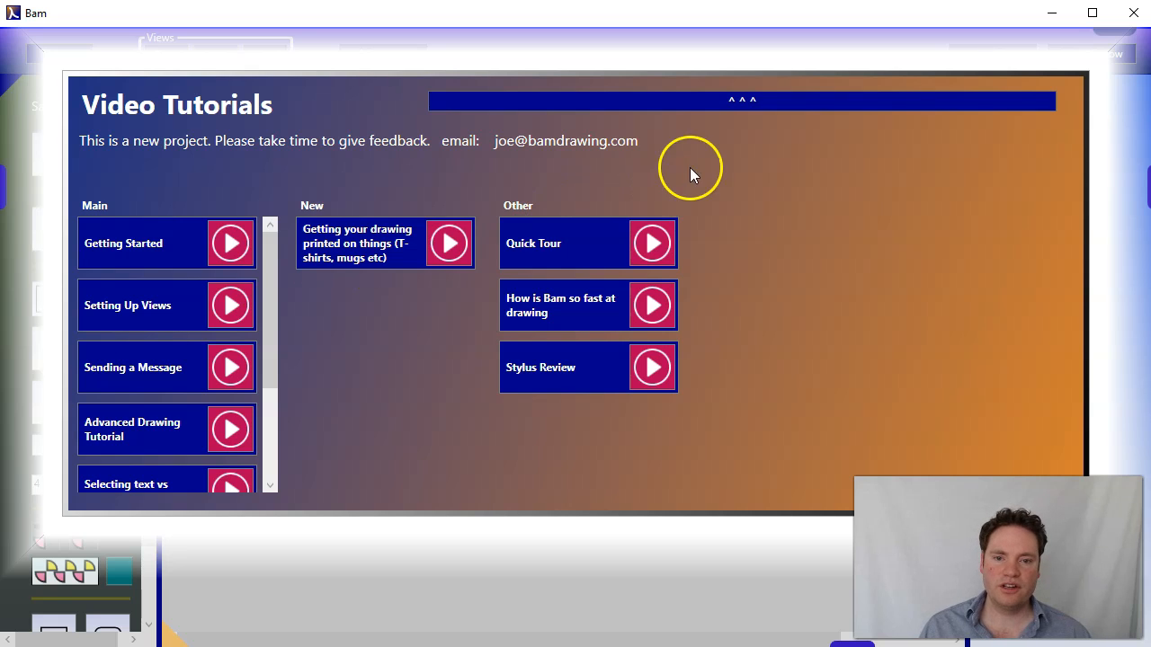
click(698, 101)
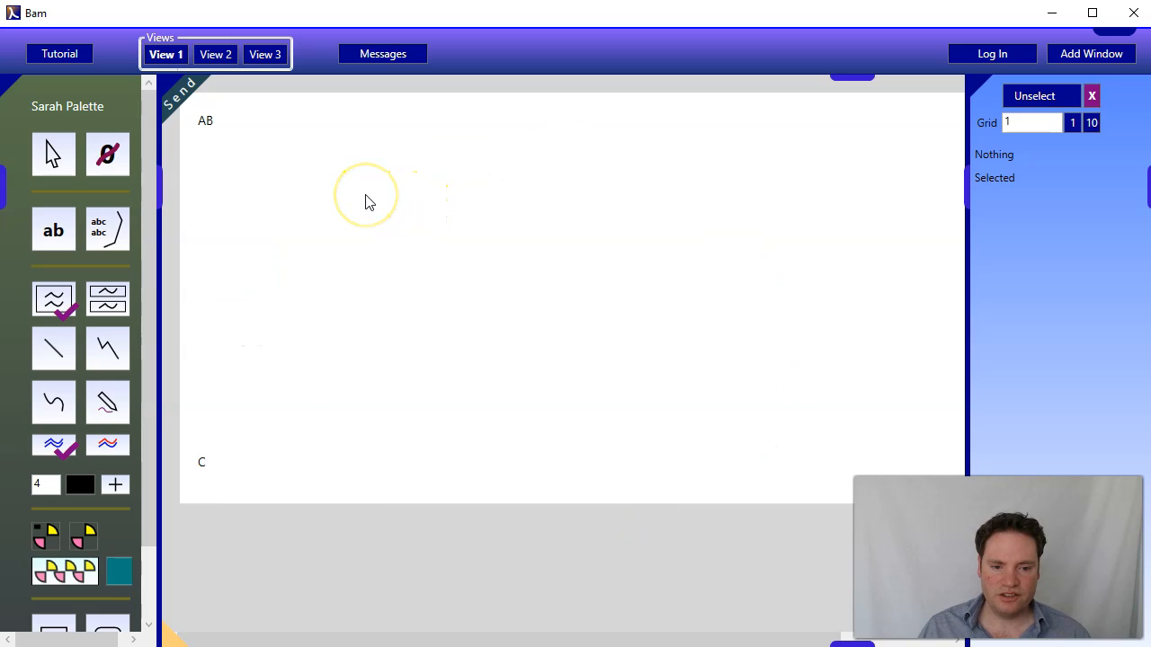
- Select the blank text area beneath AB and set the canvas width to 800 in its positioning settings
click(329, 162)
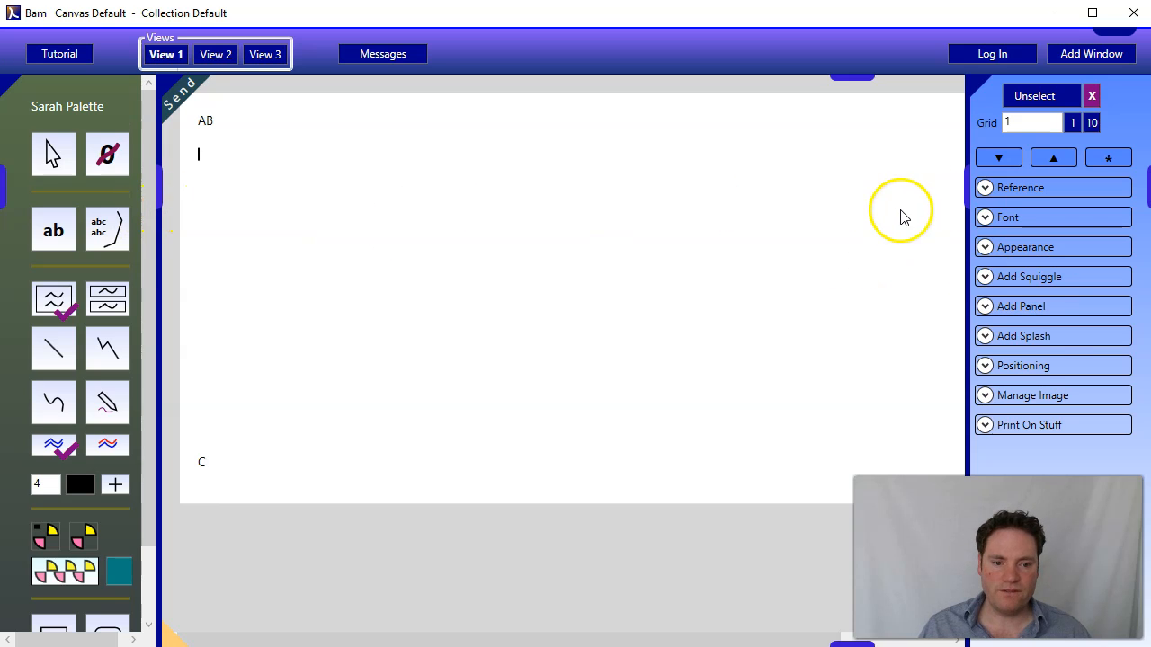
click(985, 365)
drag(1080, 392, 1035, 395)
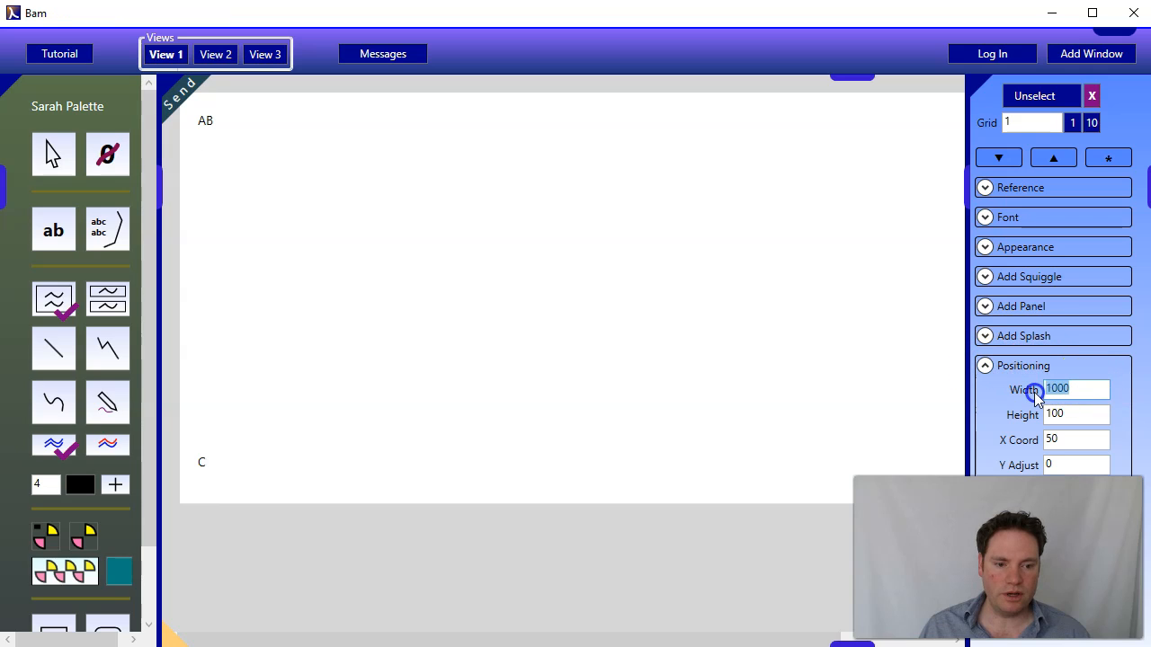
text(800)
key(Return)
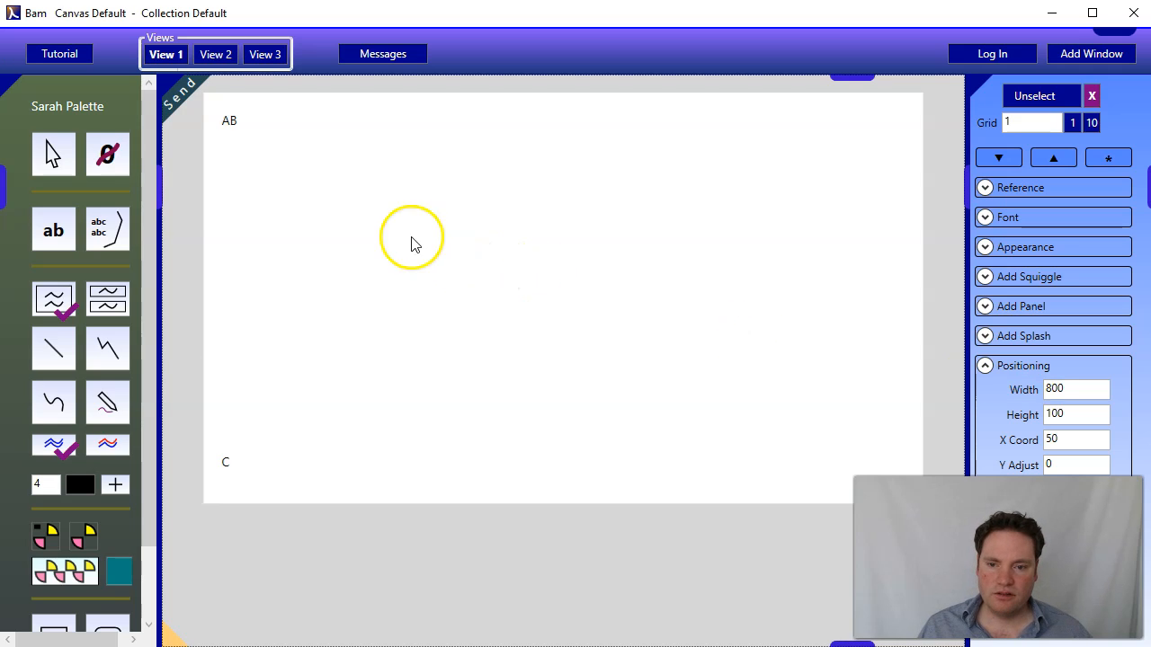
- Add several blank lines directly above the letter C to make the canvas taller
click(241, 438)
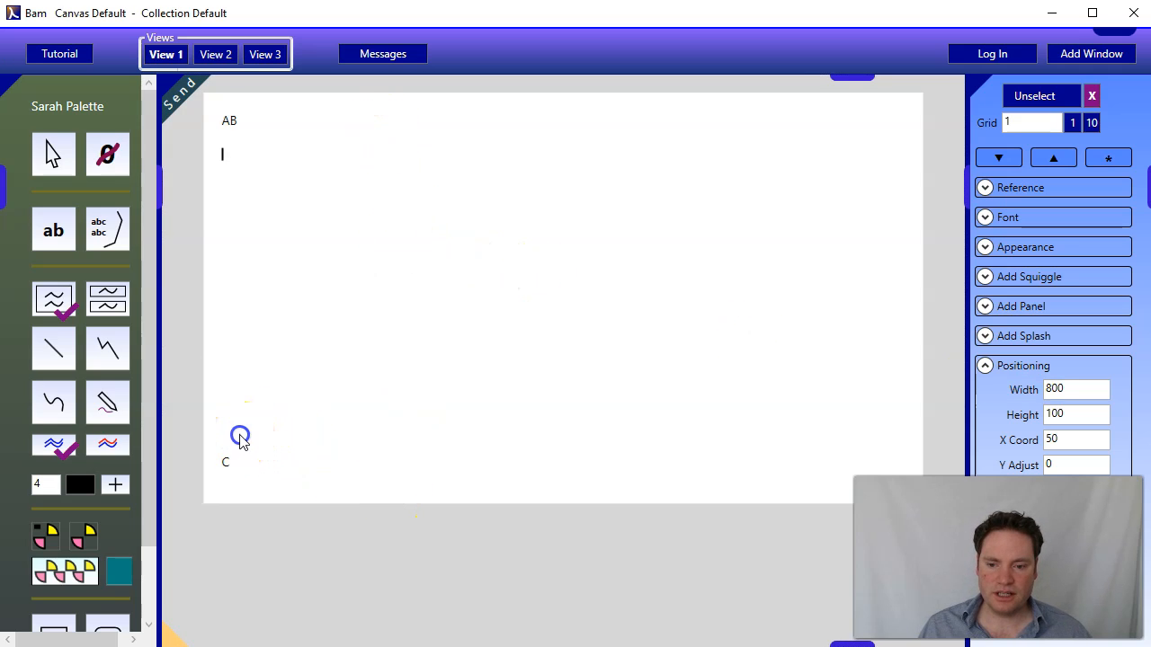
key(Return)
key(Return)
key(Return)
key(Return)
key(Return)
key(Return)
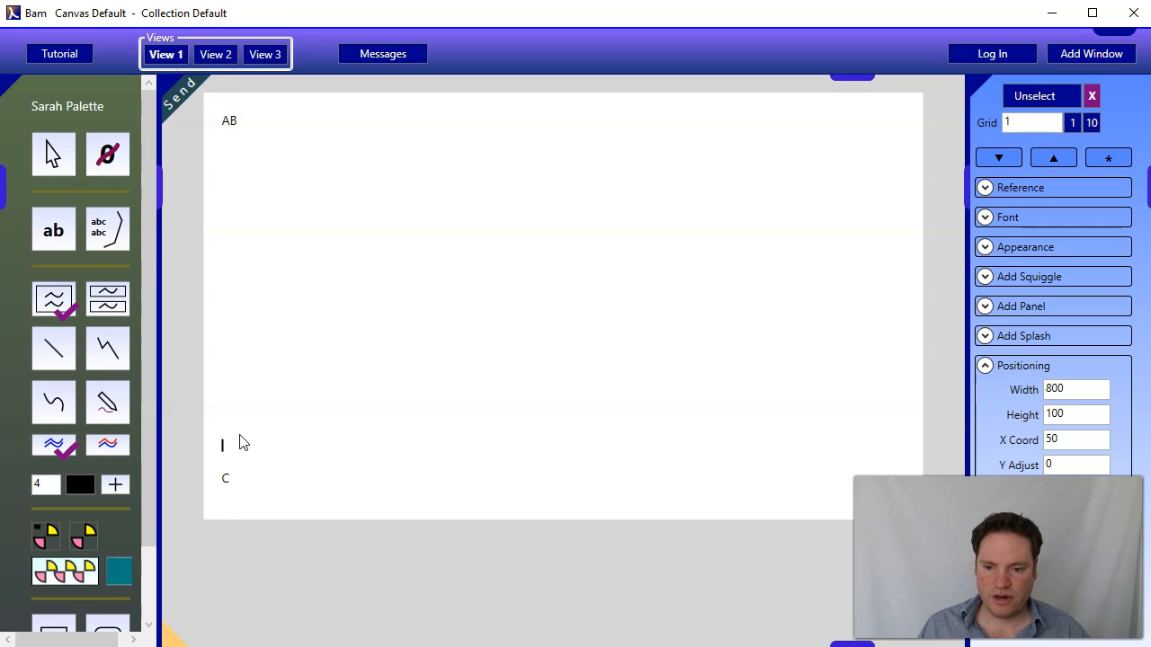
key(Return)
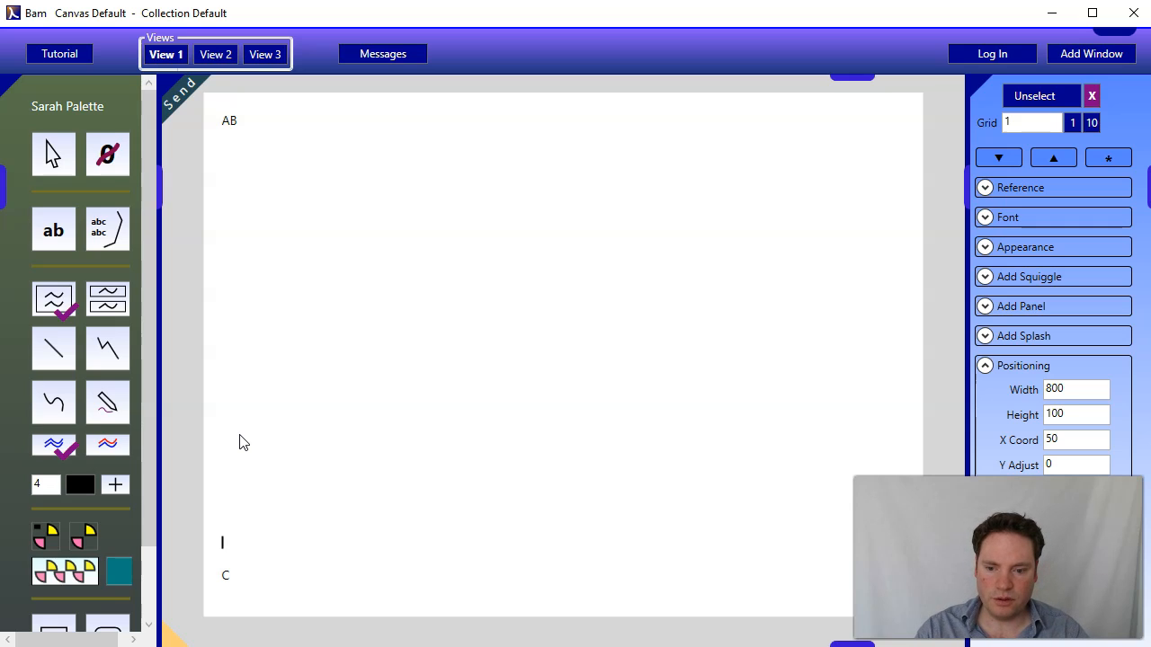
- Write "type something" on the line above C and delete the text again
text(type something)
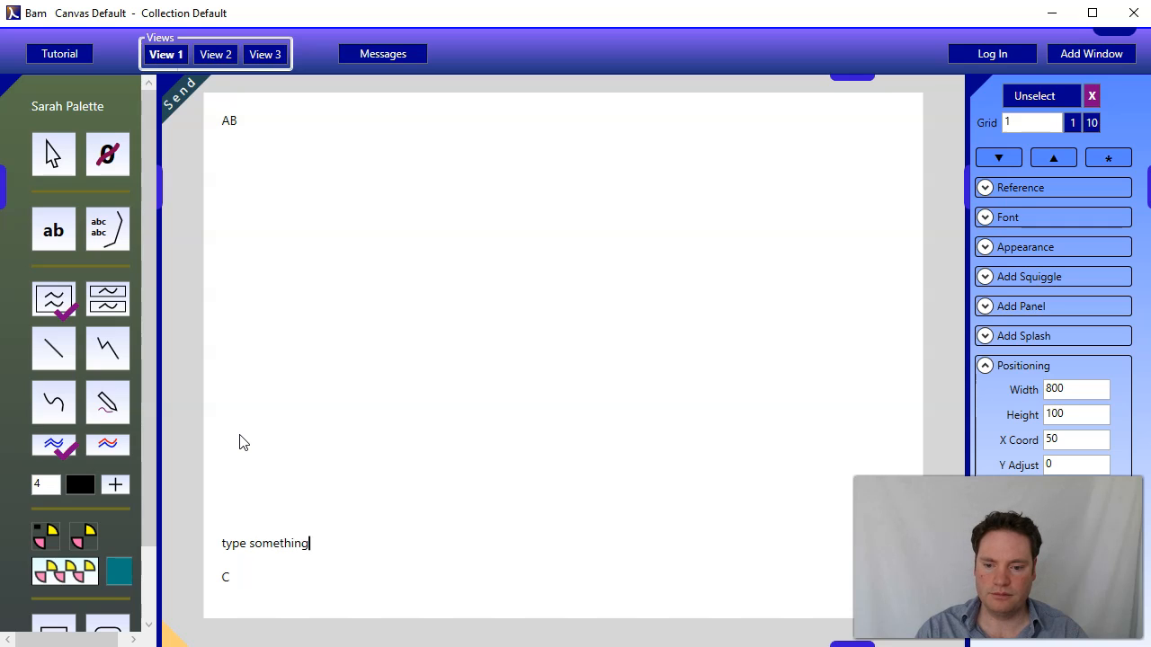
key(BackSpace)
key(BackSpace)
key(BackSpace)
key(BackSpace)
key(BackSpace)
key(BackSpace)
key(BackSpace)
key(BackSpace)
key(BackSpace)
key(BackSpace)
key(BackSpace)
key(BackSpace)
key(BackSpace)
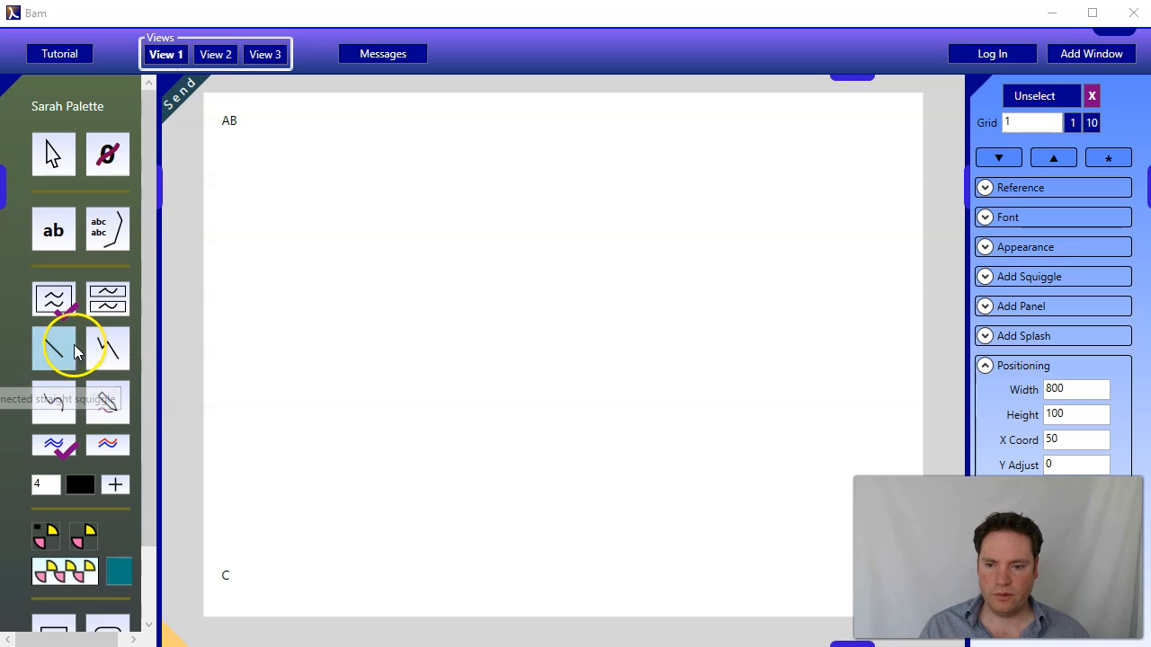
- Draw a closed, smoothly curved squiggle with eight points in the canvas area between AB and C, and deselect it
click(52, 400)
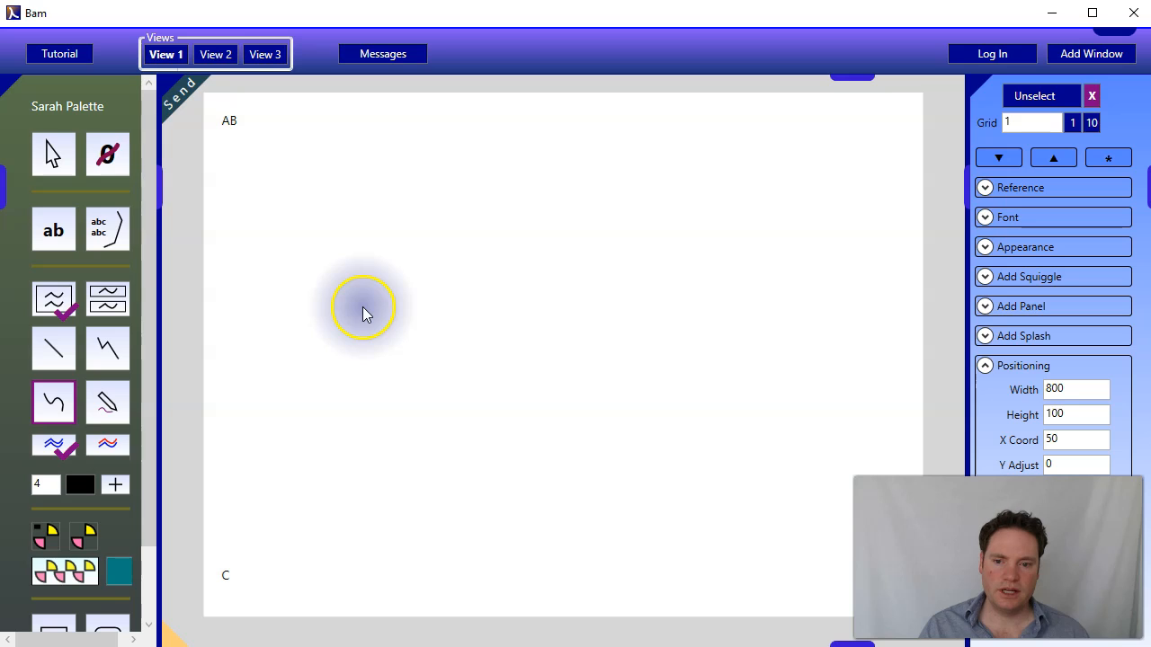
mouse_move(362, 310)
mouse_down()
mouse_move(461, 272)
mouse_move(549, 303)
mouse_move(576, 232)
mouse_move(539, 209)
mouse_move(566, 280)
mouse_move(546, 311)
mouse_move(526, 222)
mouse_move(564, 259)
mouse_move(559, 315)
mouse_up()
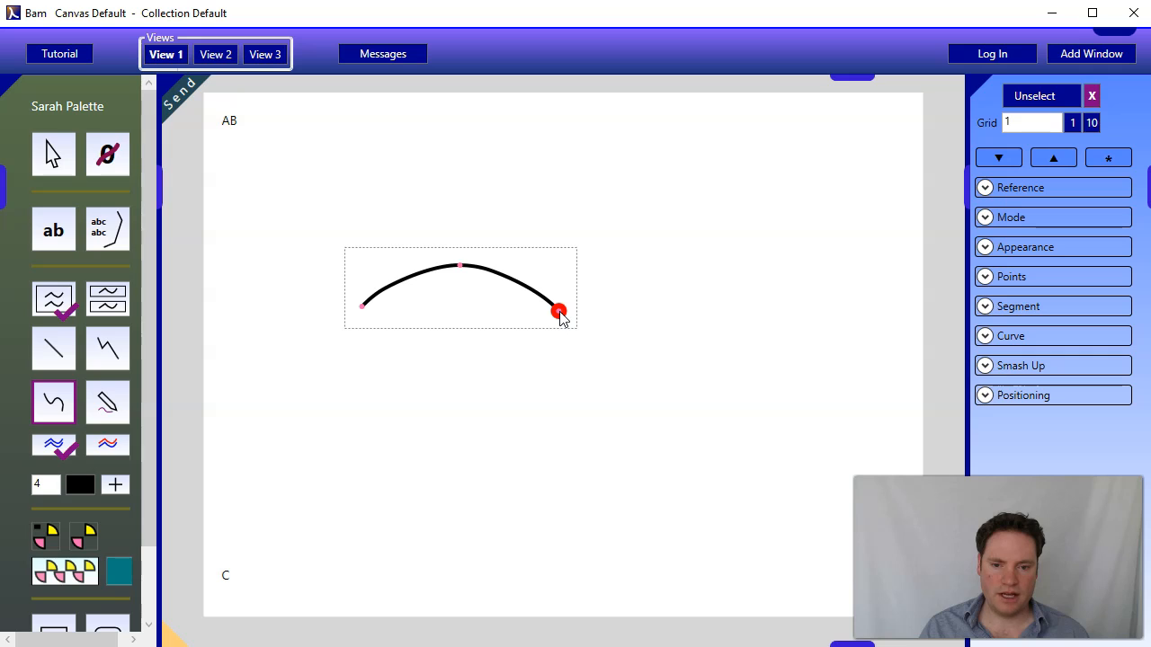
mouse_move(559, 312)
mouse_down()
mouse_move(509, 391)
mouse_move(477, 406)
mouse_move(524, 482)
mouse_move(555, 493)
mouse_move(372, 485)
mouse_move(367, 457)
mouse_move(271, 396)
mouse_move(386, 405)
mouse_move(361, 308)
mouse_move(404, 329)
mouse_up()
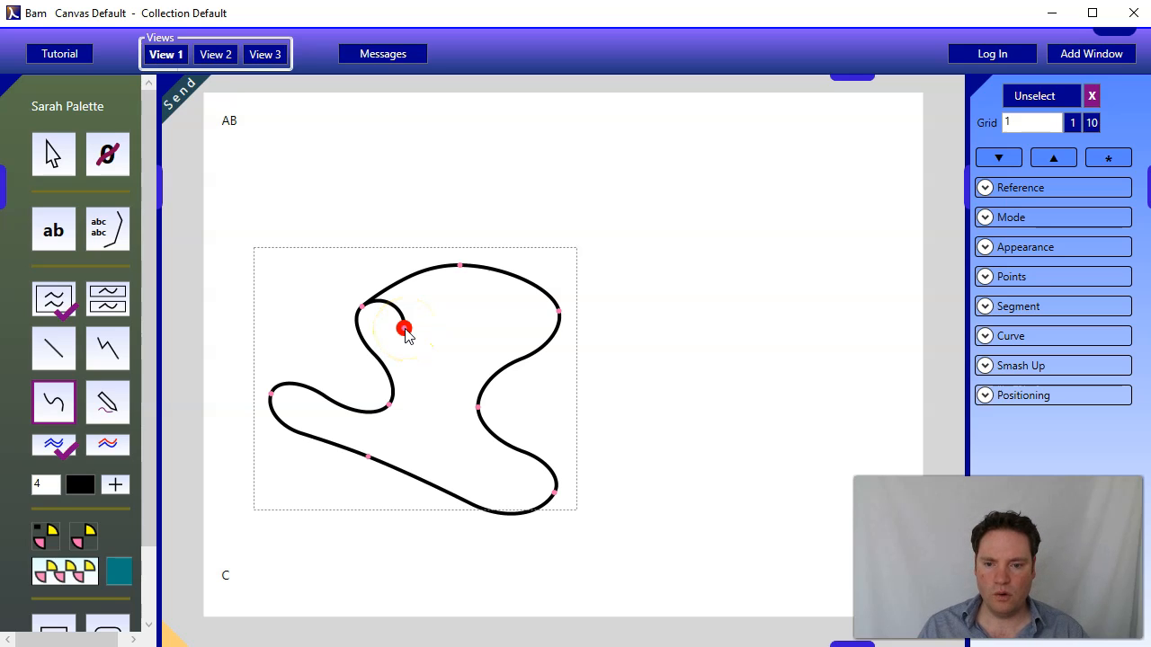
drag(405, 331, 120, 219)
click(51, 154)
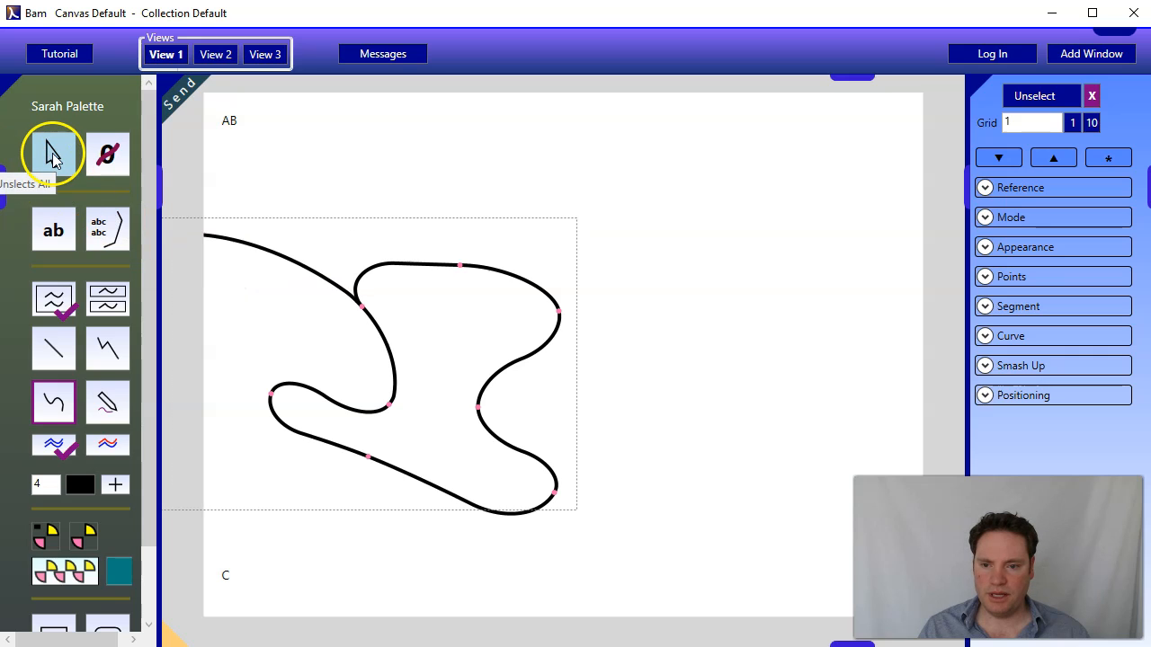
click(51, 154)
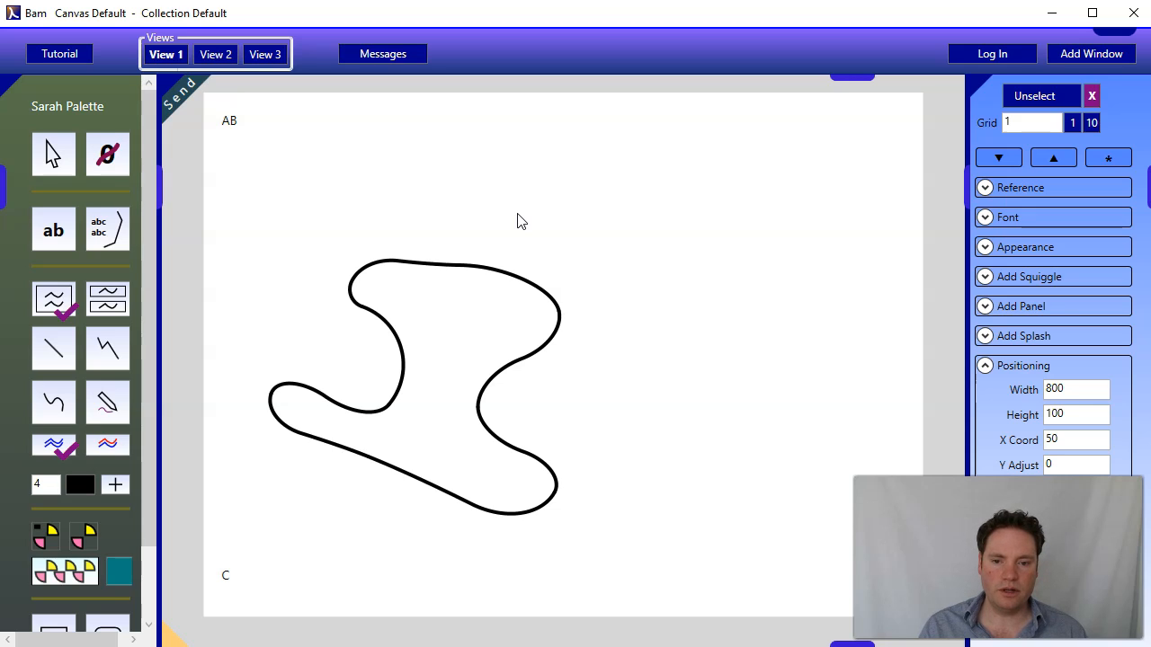
- Reshape the curved squiggle by moving its upper and right-hand points to form a taller head and a rounded foot
click(493, 270)
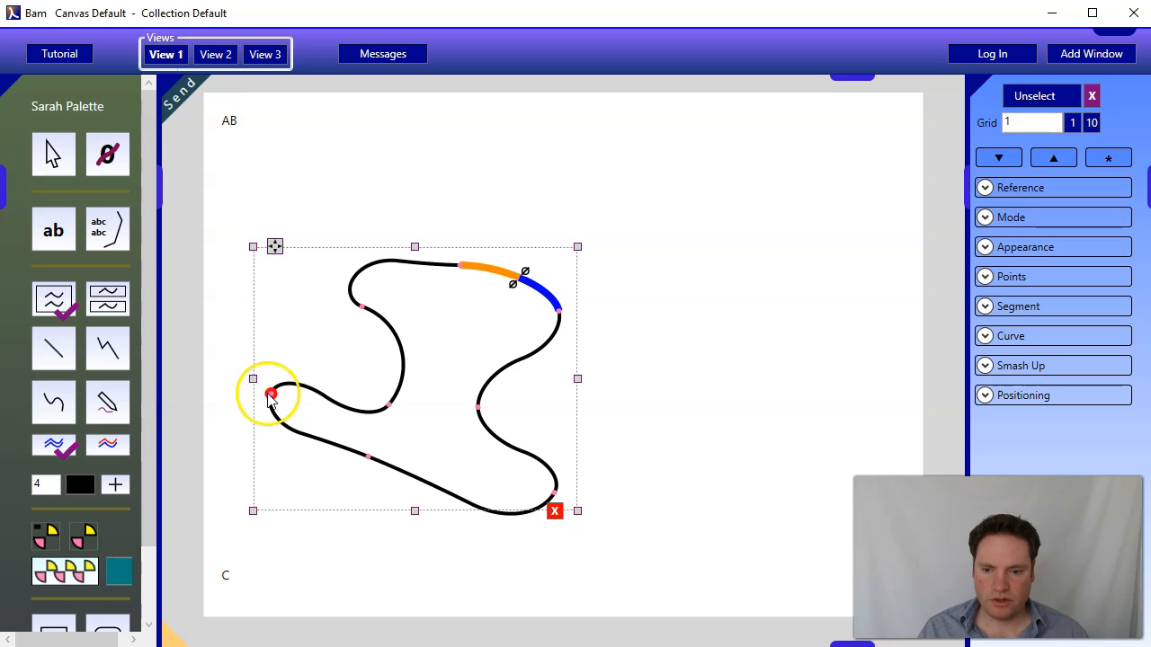
click(481, 411)
drag(481, 411, 614, 368)
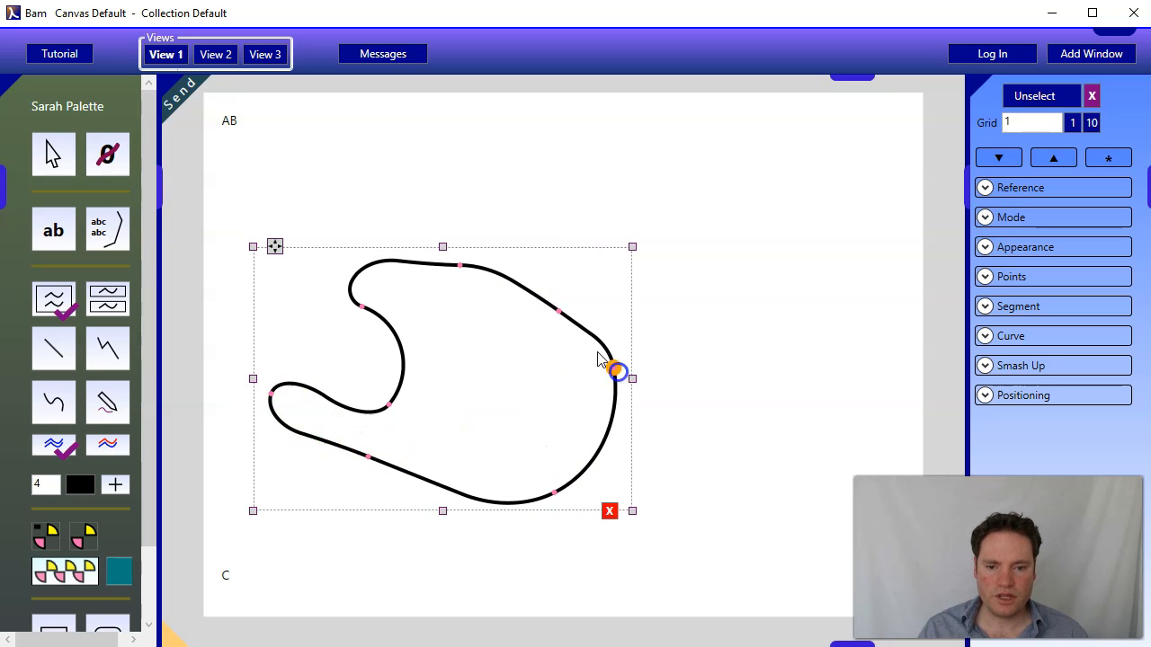
drag(559, 315, 499, 374)
click(459, 266)
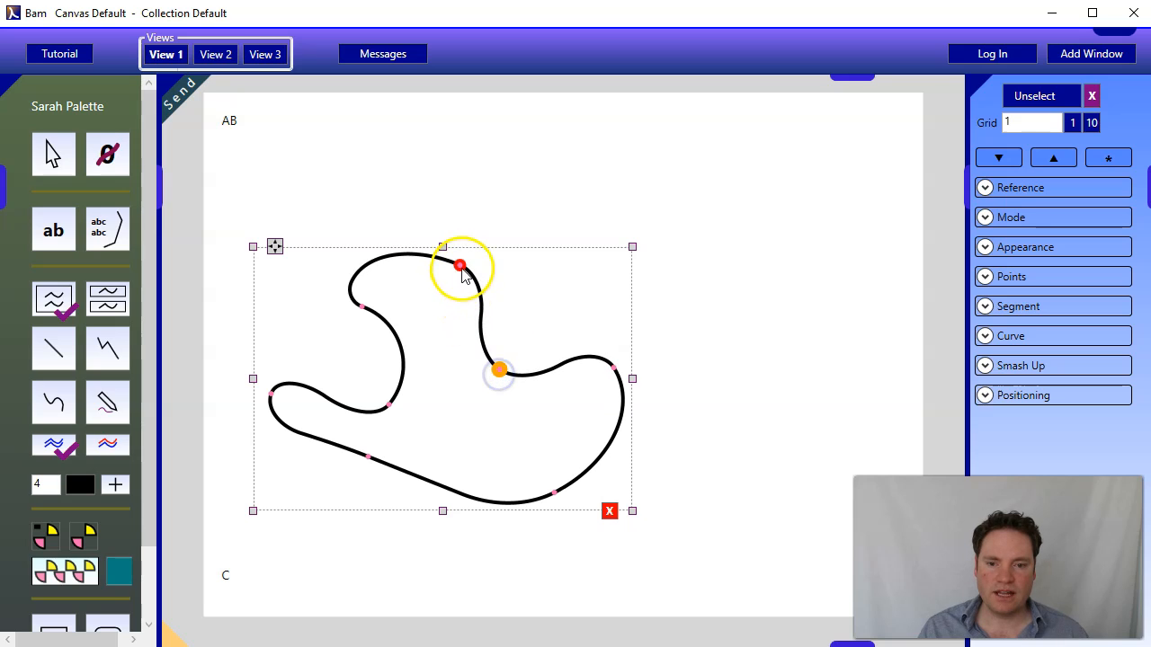
drag(460, 266, 486, 220)
mouse_move(361, 308)
mouse_down()
mouse_move(321, 277)
mouse_move(333, 275)
mouse_move(363, 331)
mouse_up()
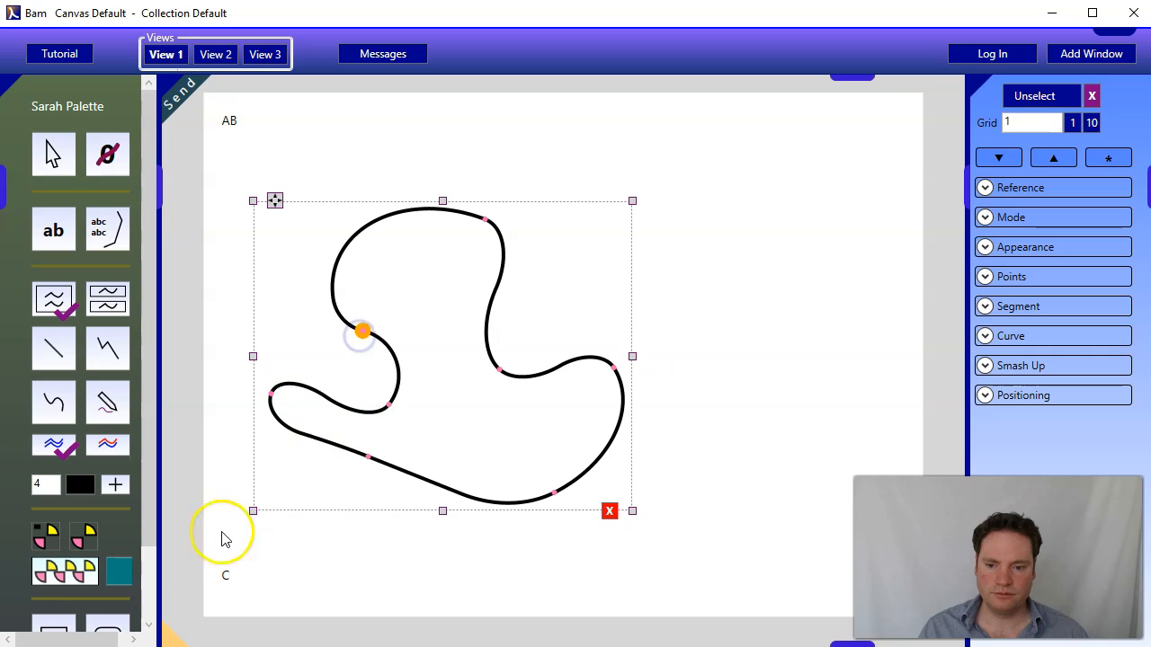
drag(614, 367, 564, 411)
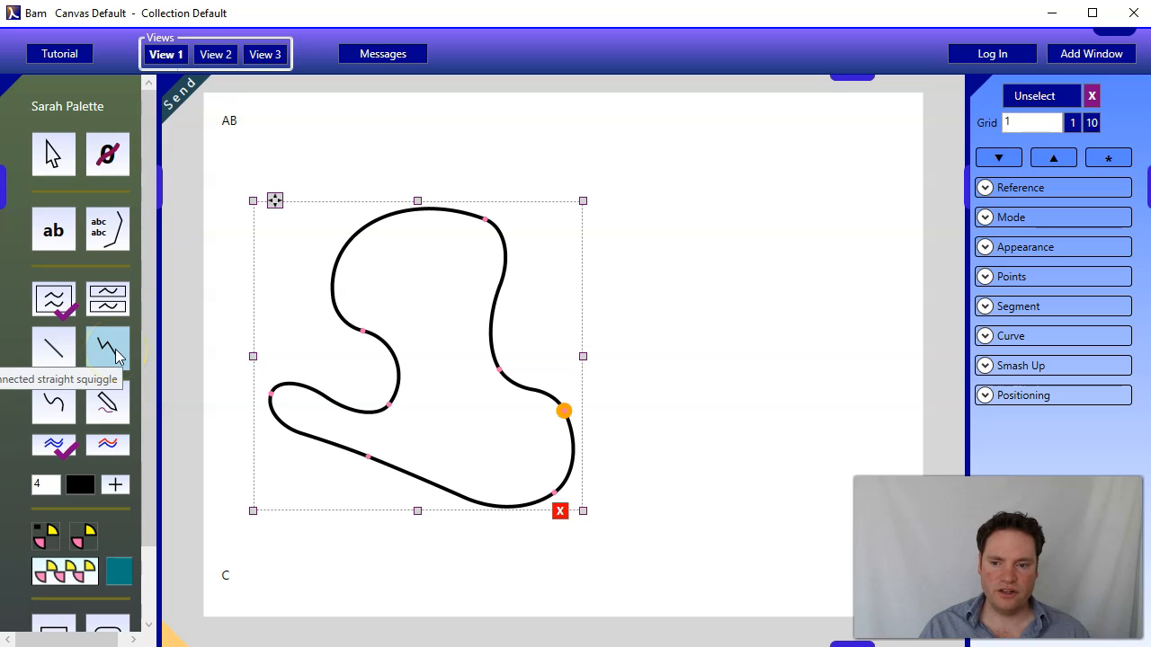
- Draw a closed, zigzag polygon of connected straight segments with seven corners beside the curved shape, and deselect it
click(107, 302)
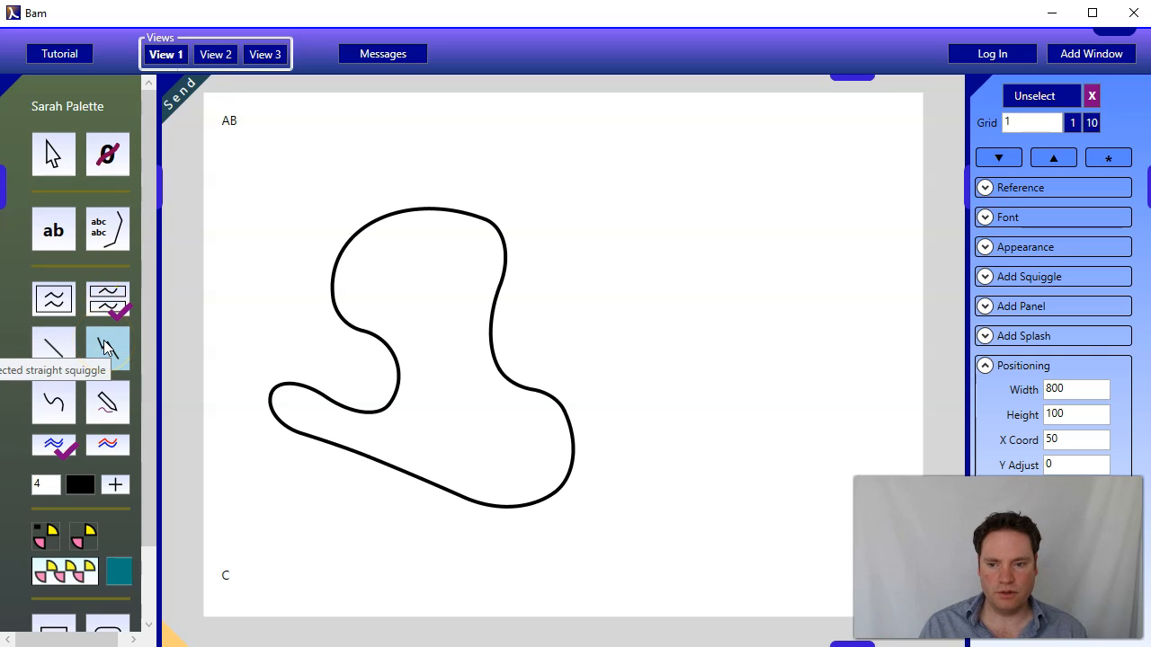
click(107, 306)
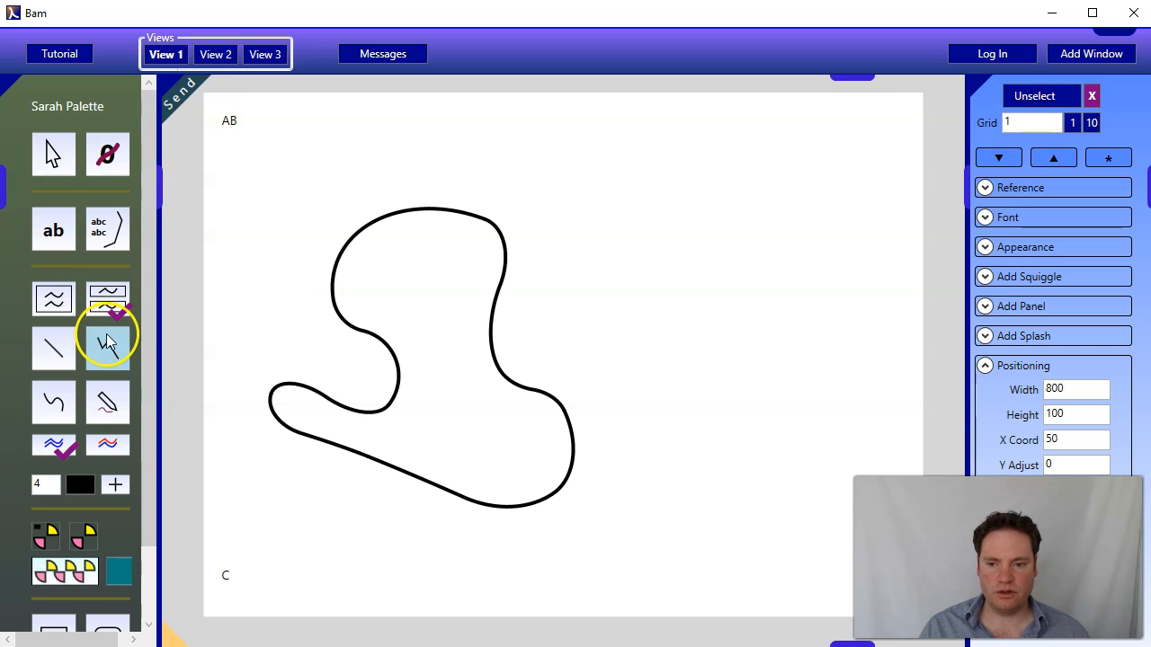
click(106, 349)
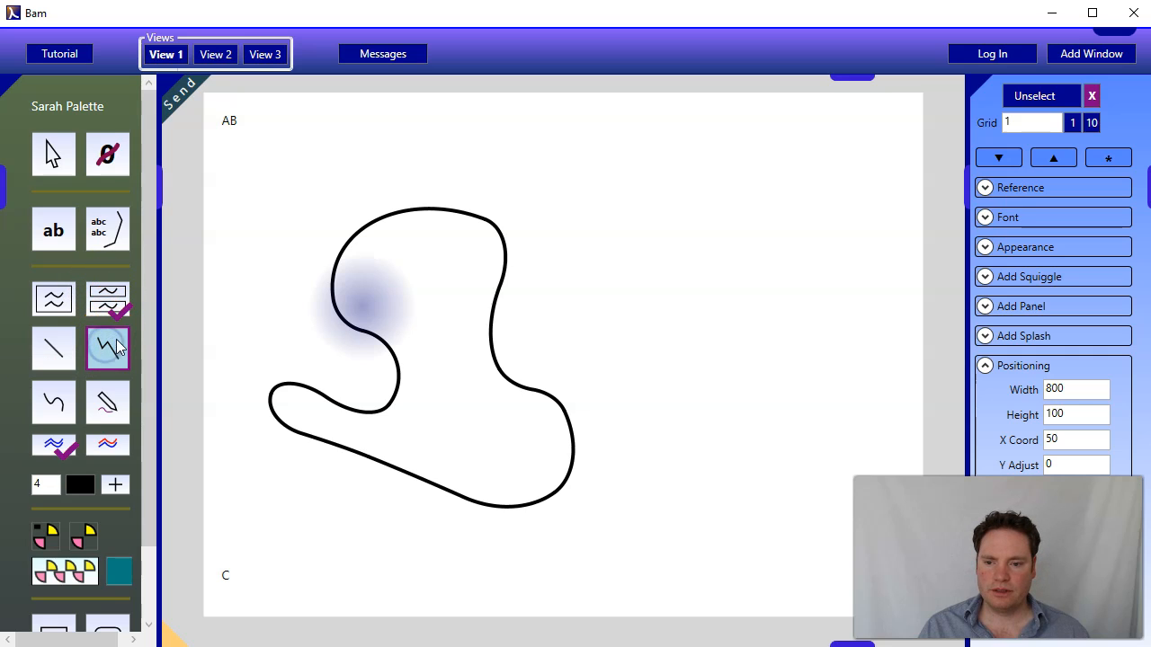
click(109, 306)
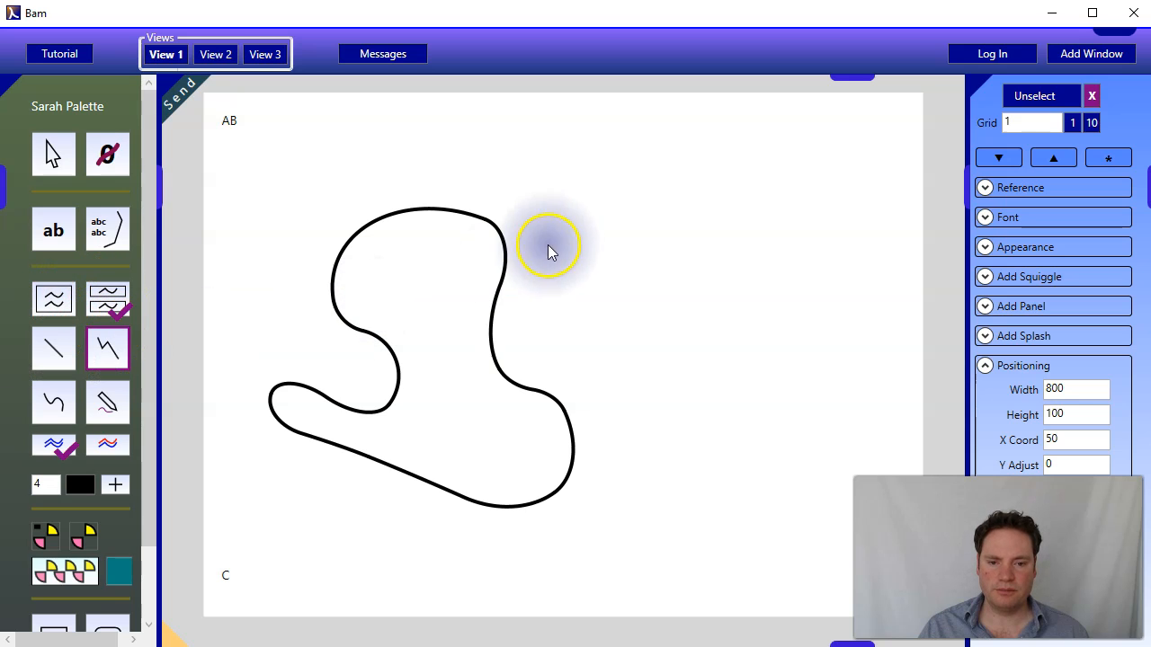
click(654, 207)
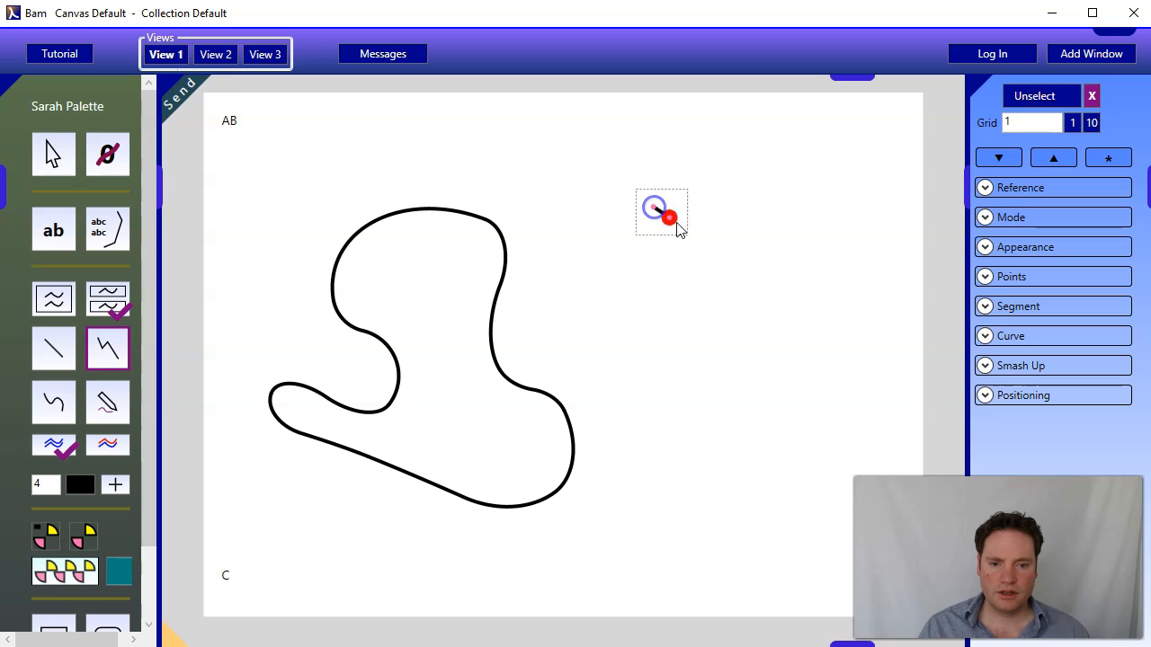
click(757, 261)
click(692, 332)
click(814, 360)
click(582, 336)
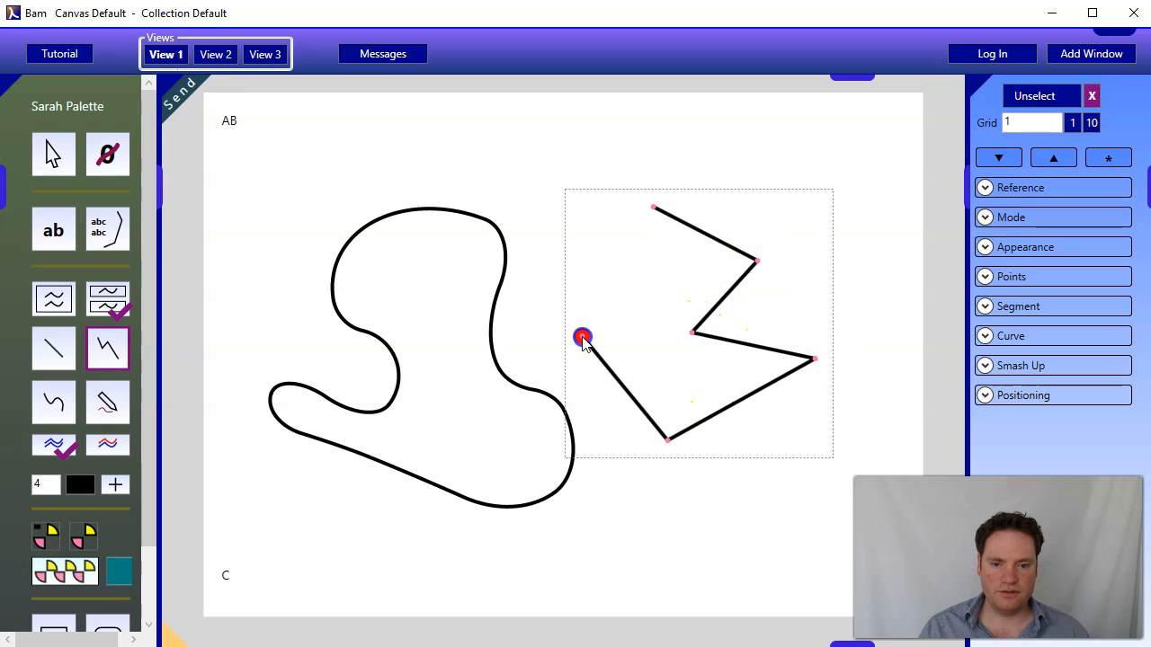
click(649, 298)
click(653, 208)
mouse_move(653, 209)
mouse_down()
mouse_move(647, 276)
mouse_move(655, 206)
mouse_move(632, 238)
mouse_up()
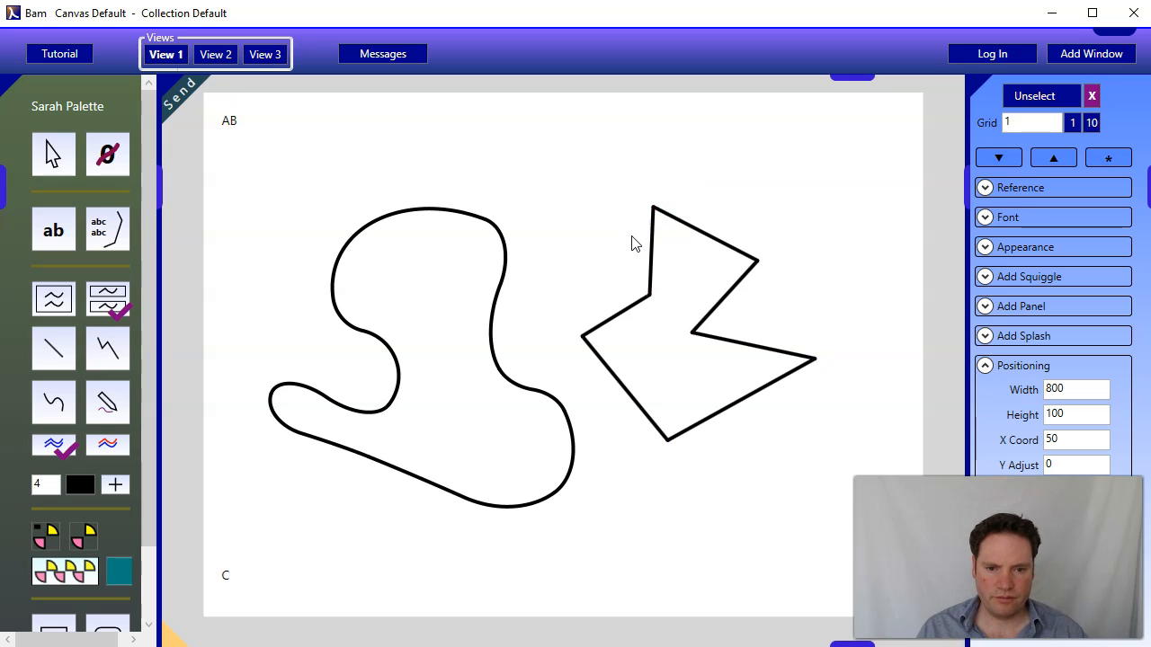
- Move two corners on the polygon's right side so its upper part becomes a narrow spike above a notch
drag(695, 334, 801, 318)
drag(763, 275, 717, 327)
- Try pulling the polygon's lower corners inward to meet the notch corner, and undo those point moves
drag(667, 441, 715, 329)
drag(812, 359, 771, 409)
mouse_move(715, 326)
mouse_down()
mouse_move(714, 302)
mouse_move(696, 351)
mouse_move(718, 313)
mouse_move(687, 351)
mouse_move(707, 324)
mouse_up()
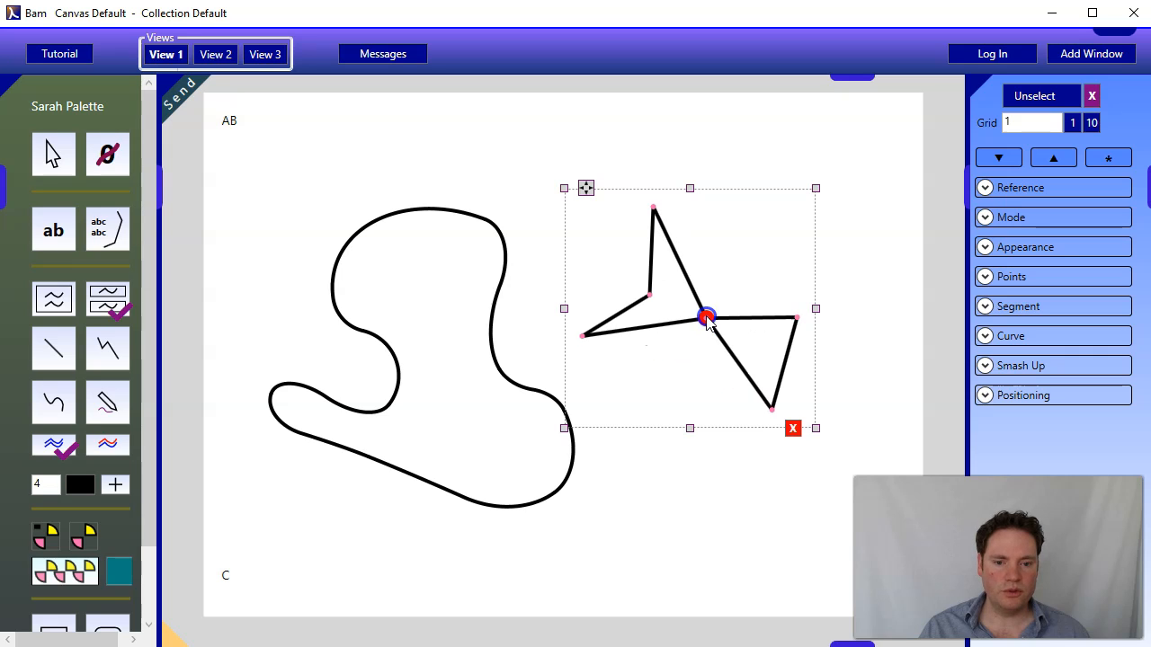
click(720, 396)
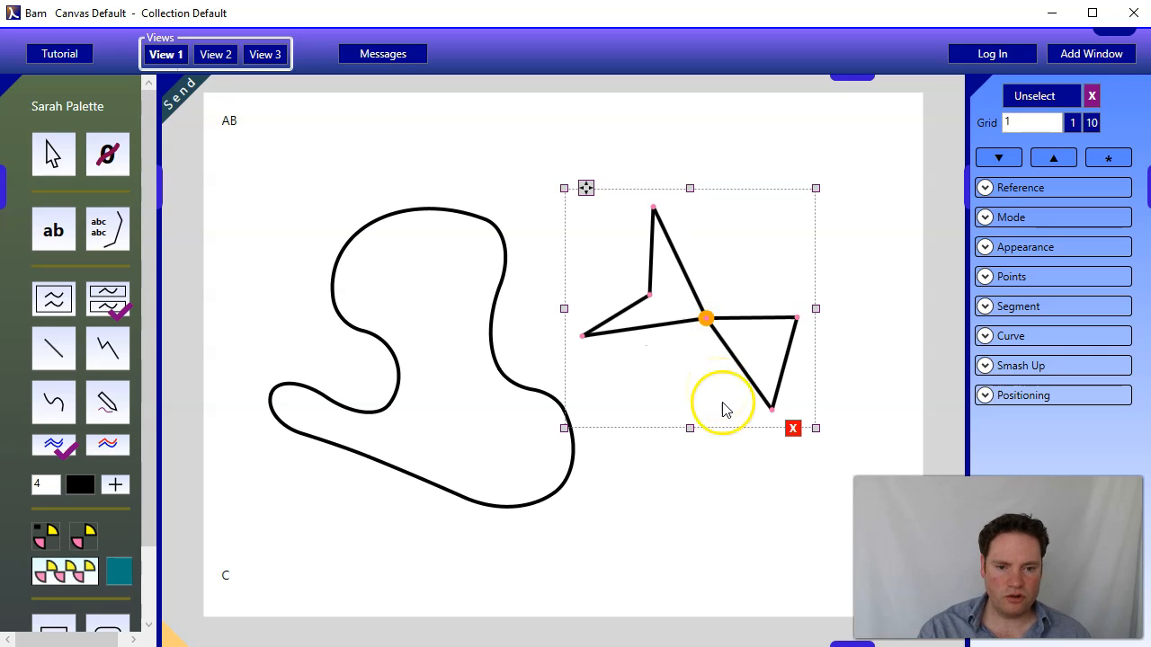
key(ctrl+z)
key(ctrl+z)
key(ctrl+z)
key(ctrl+z)
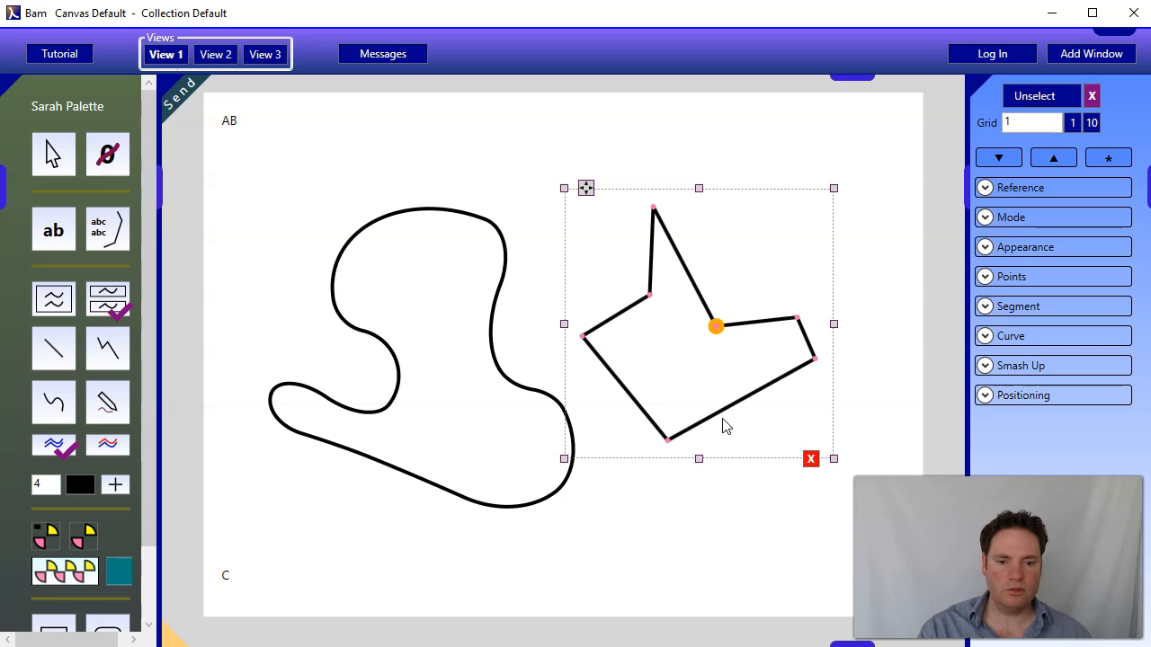
- Select the polygon's inner notch corner and turn it into a smooth curve between its two neighbouring points
click(765, 294)
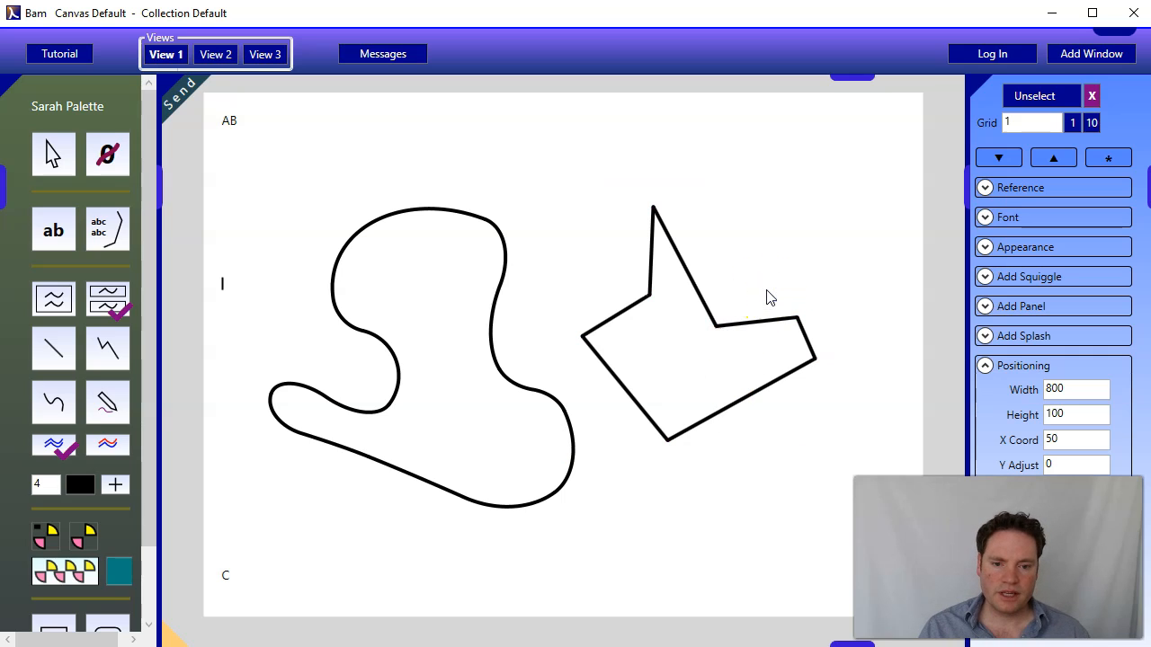
click(706, 303)
click(749, 324)
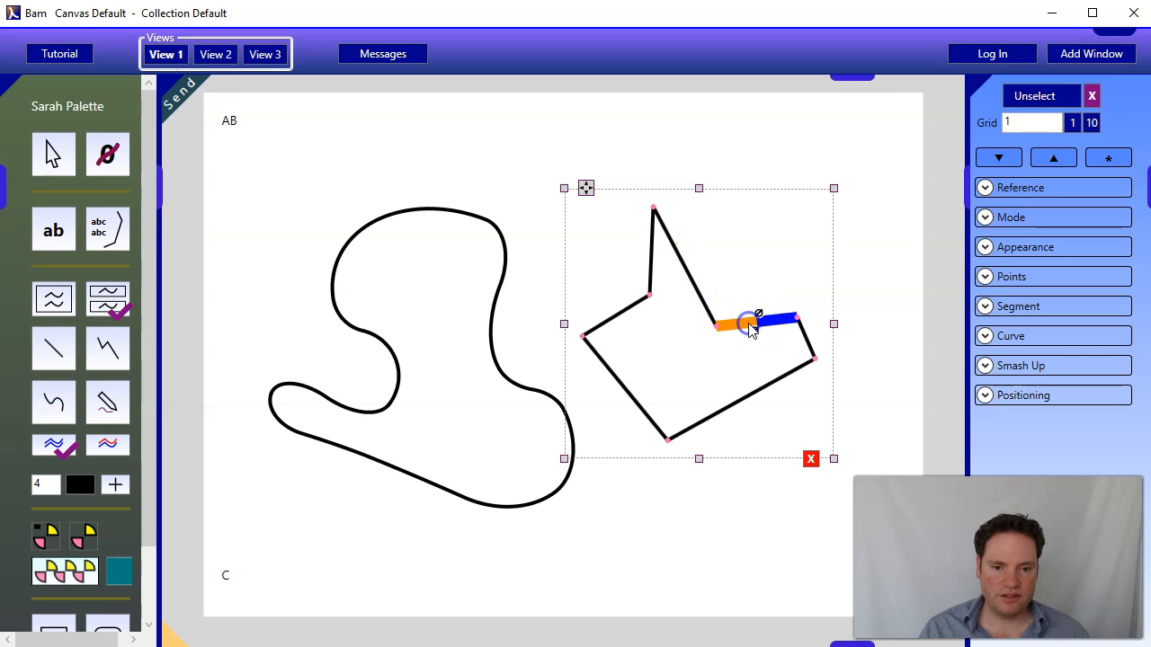
click(719, 327)
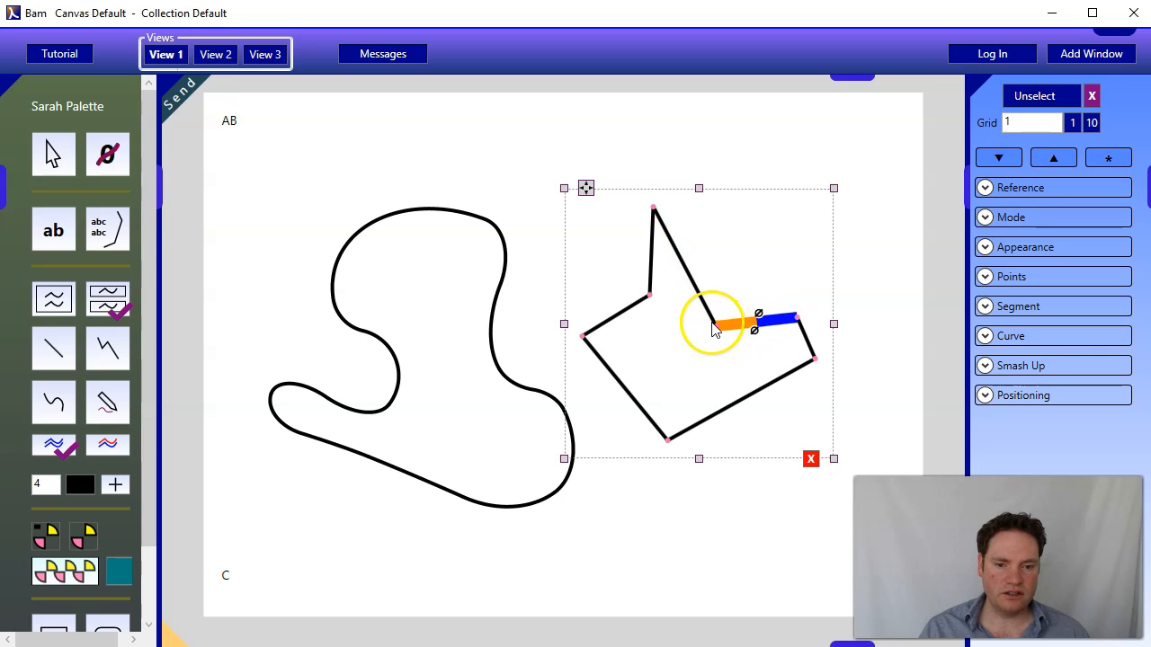
click(717, 327)
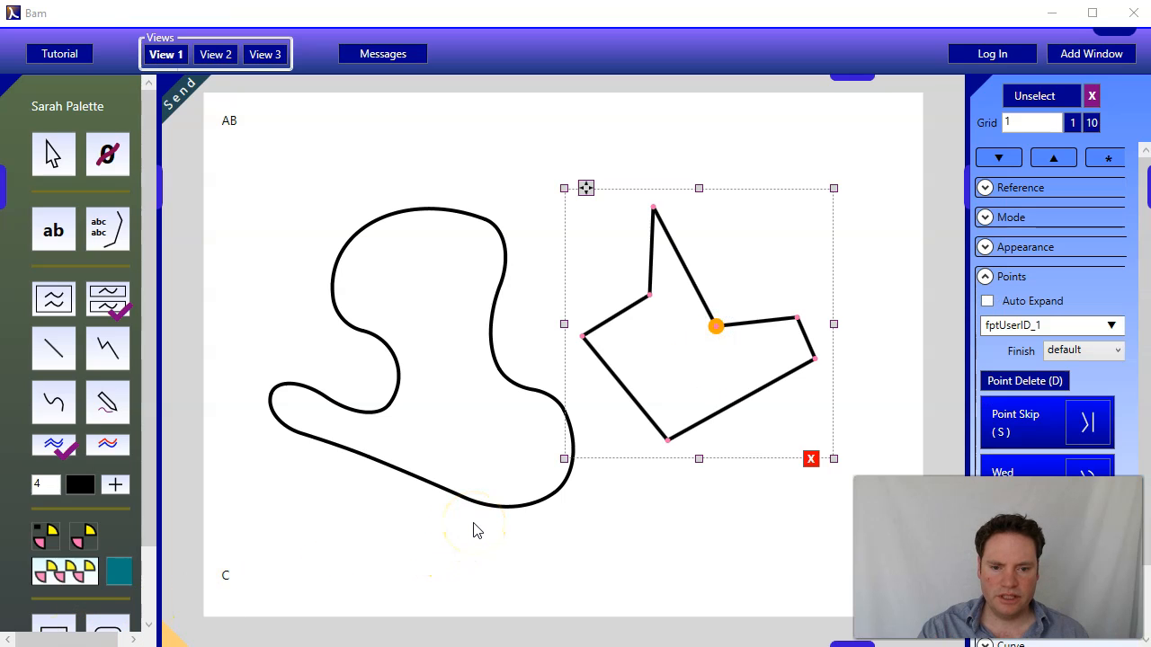
click(716, 327)
drag(716, 327, 757, 312)
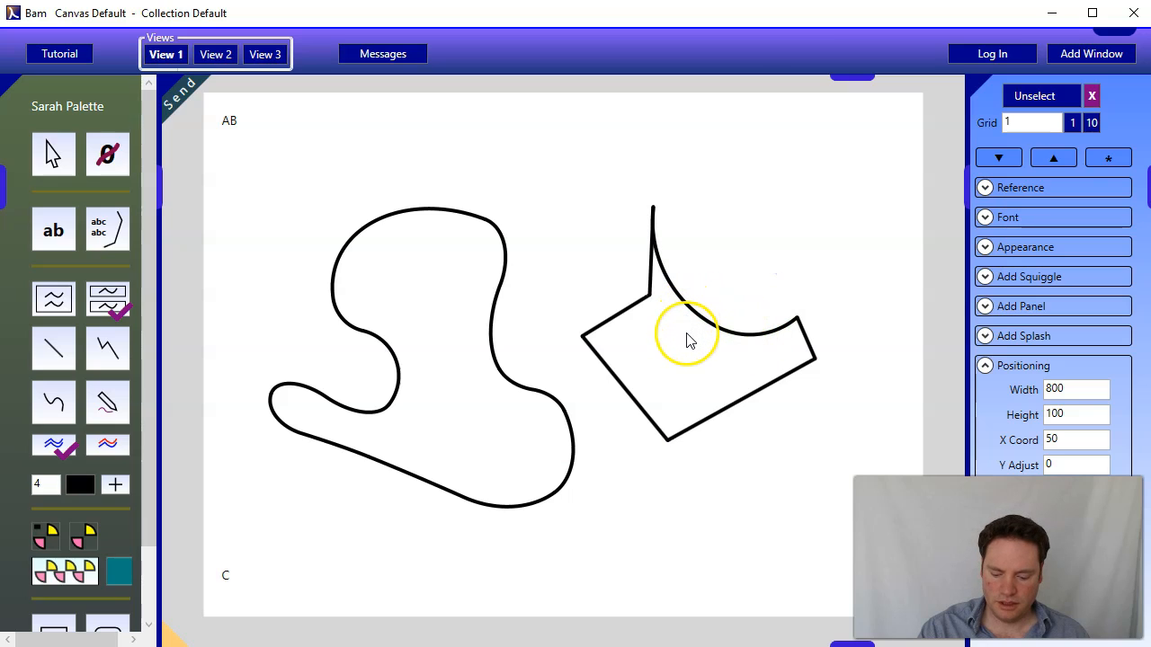
- Undo the notch corner's smoothing and bend only the short polygon segment beside the notch into a curve
key(ctrl+z)
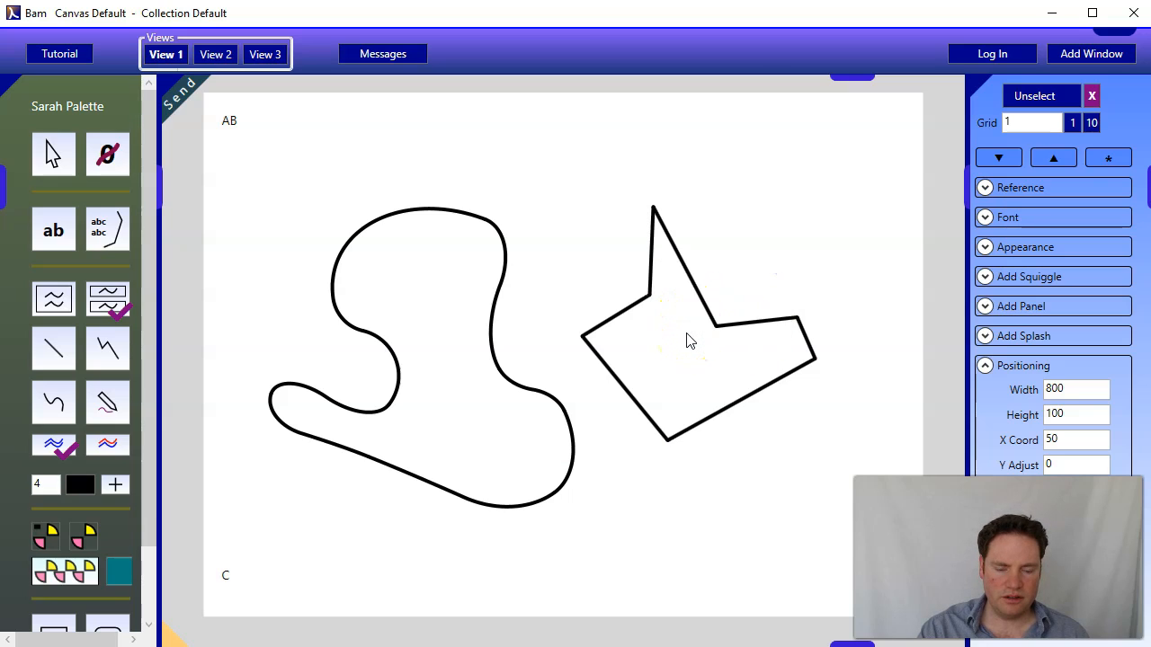
click(739, 328)
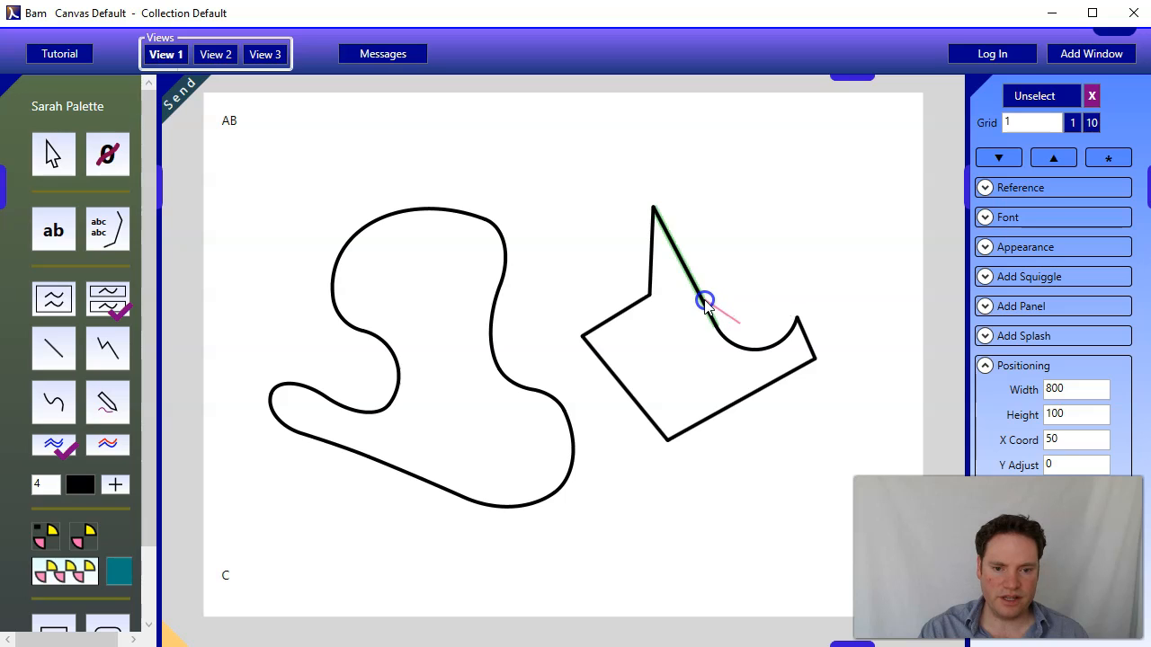
click(706, 305)
click(778, 282)
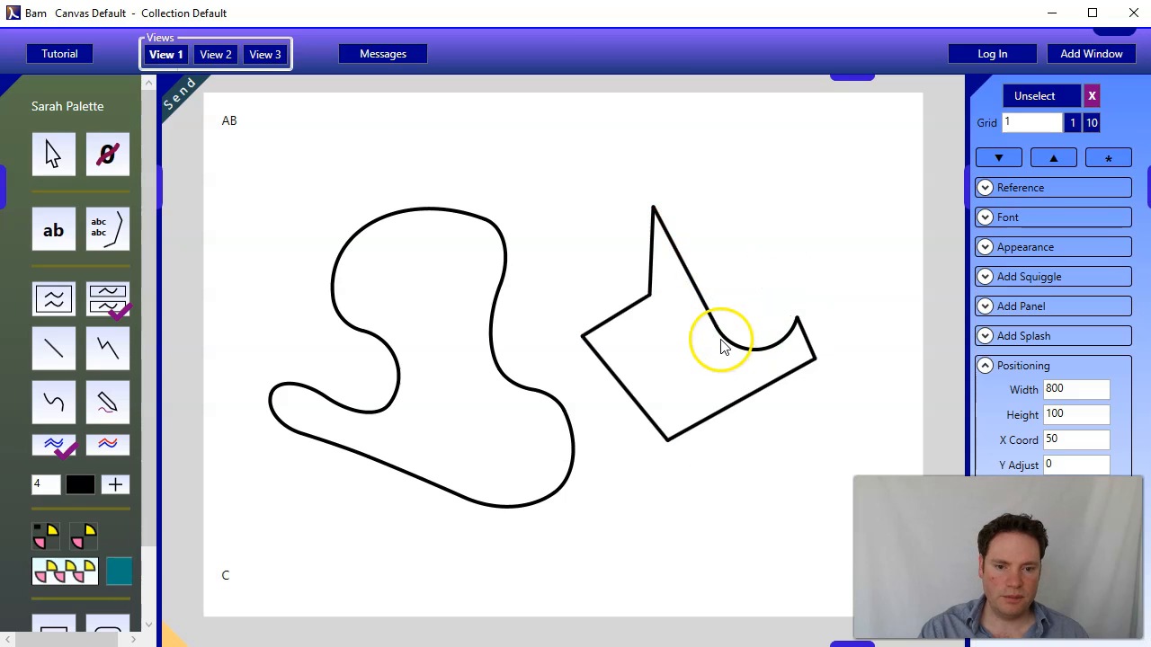
- Move the polygon's notch corner slightly up and outward, and make the curved segment beside it straight again
click(696, 291)
mouse_move(715, 326)
mouse_down()
mouse_move(733, 282)
mouse_move(717, 297)
mouse_move(725, 267)
mouse_move(753, 226)
mouse_move(728, 323)
mouse_up()
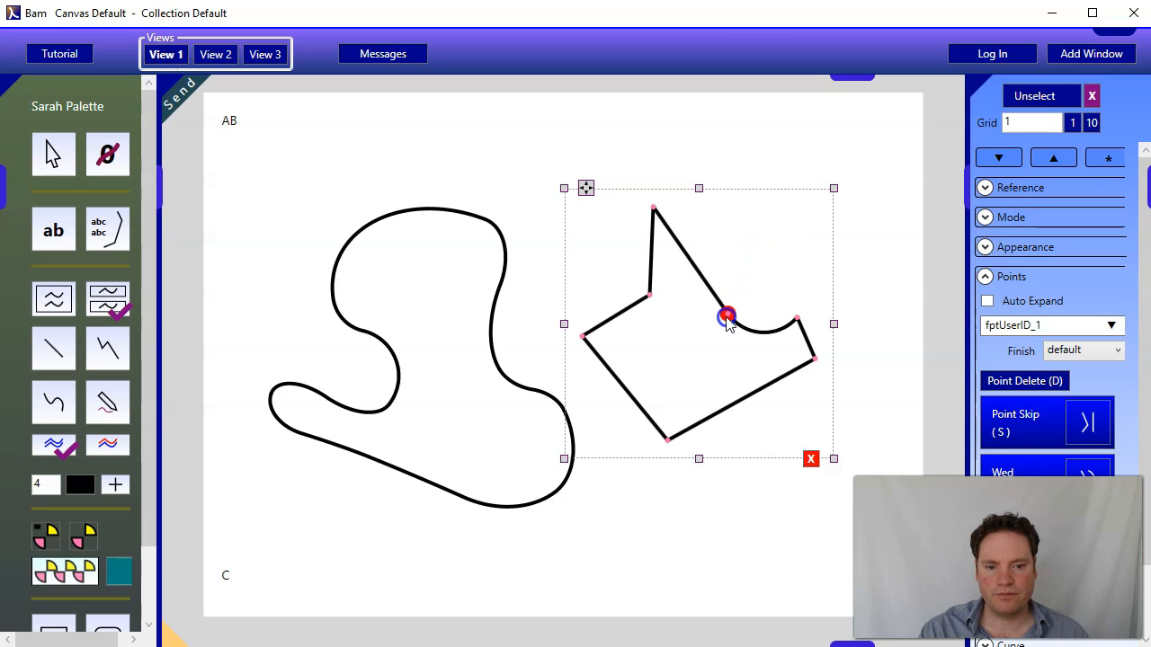
click(748, 269)
click(726, 312)
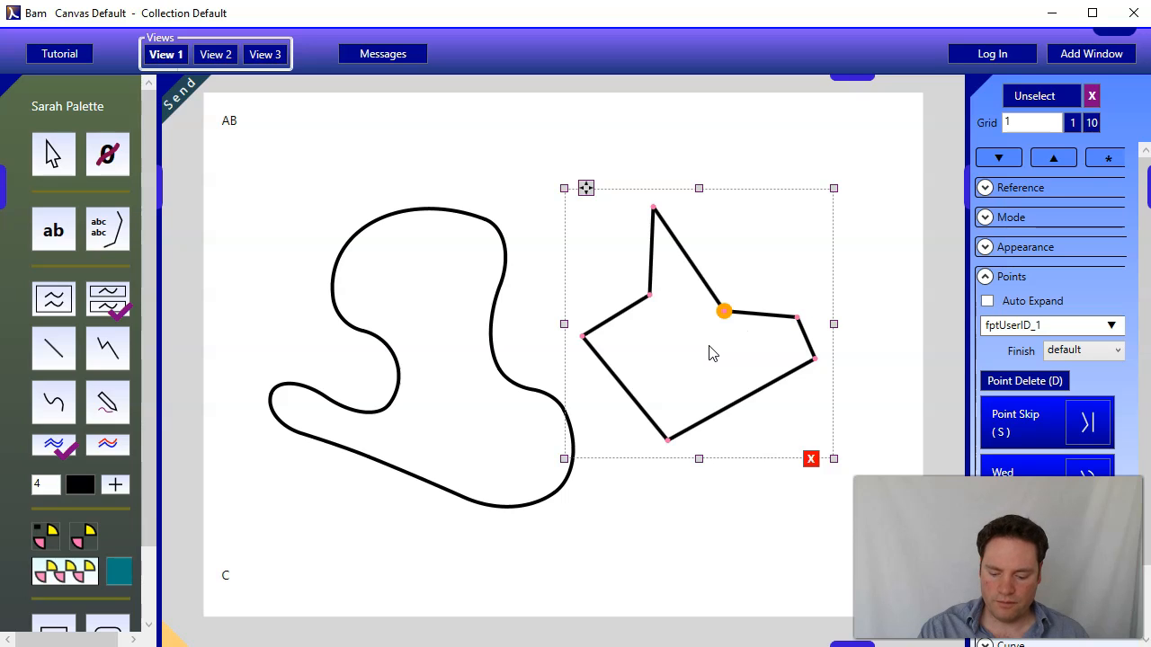
- Try curving the short segment beside the notch corner again, and revert it to straight
key(c)
click(742, 327)
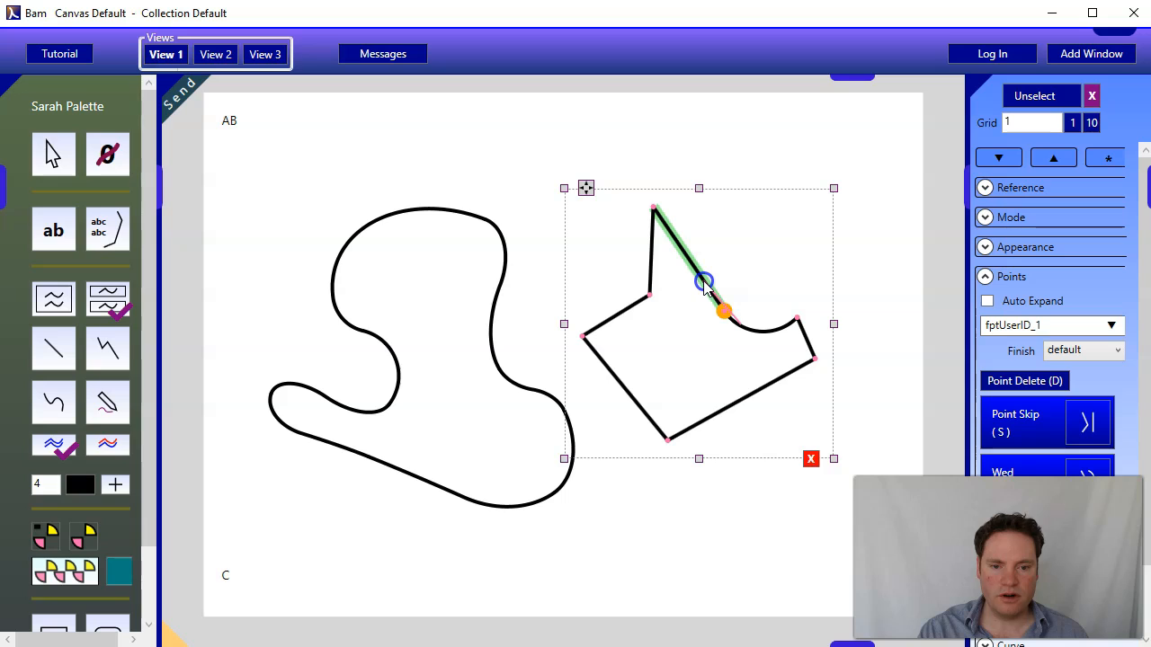
drag(704, 281, 691, 314)
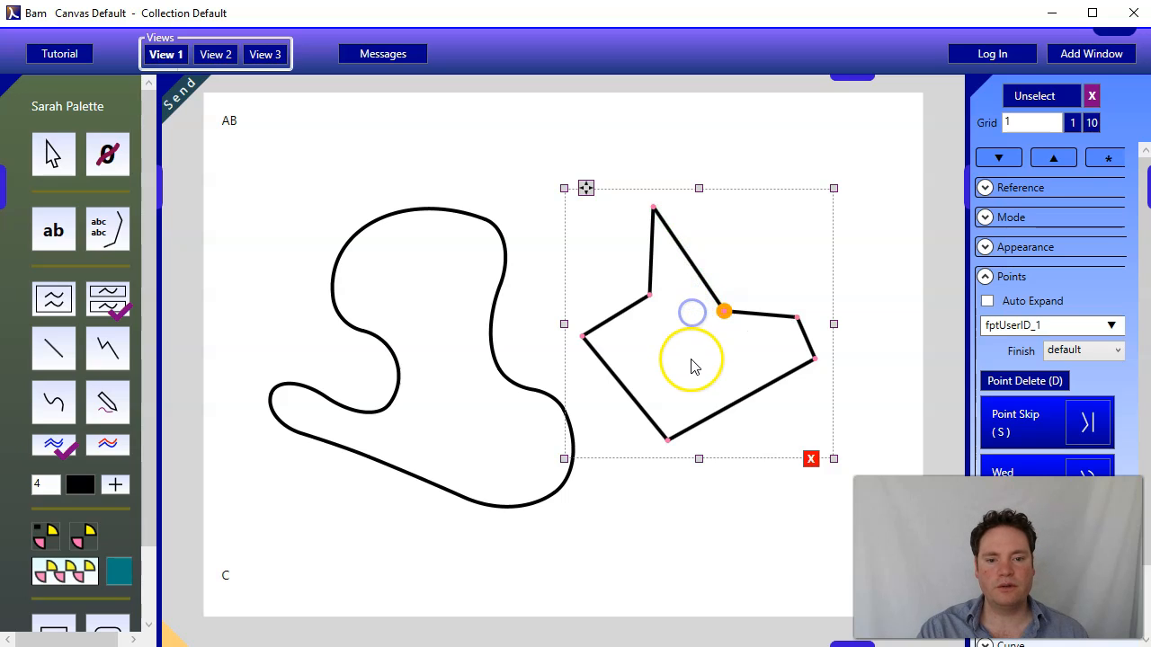
- Turn the polygon's notch corner and the tip of its spike into smooth curve points
click(741, 259)
click(723, 311)
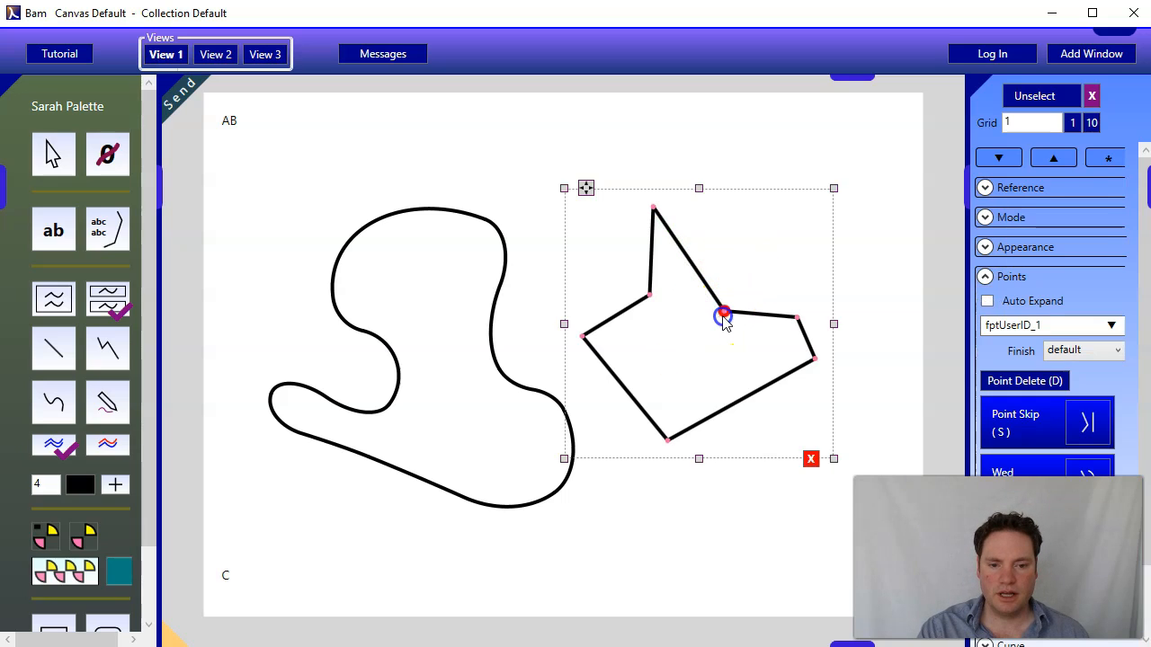
click(713, 380)
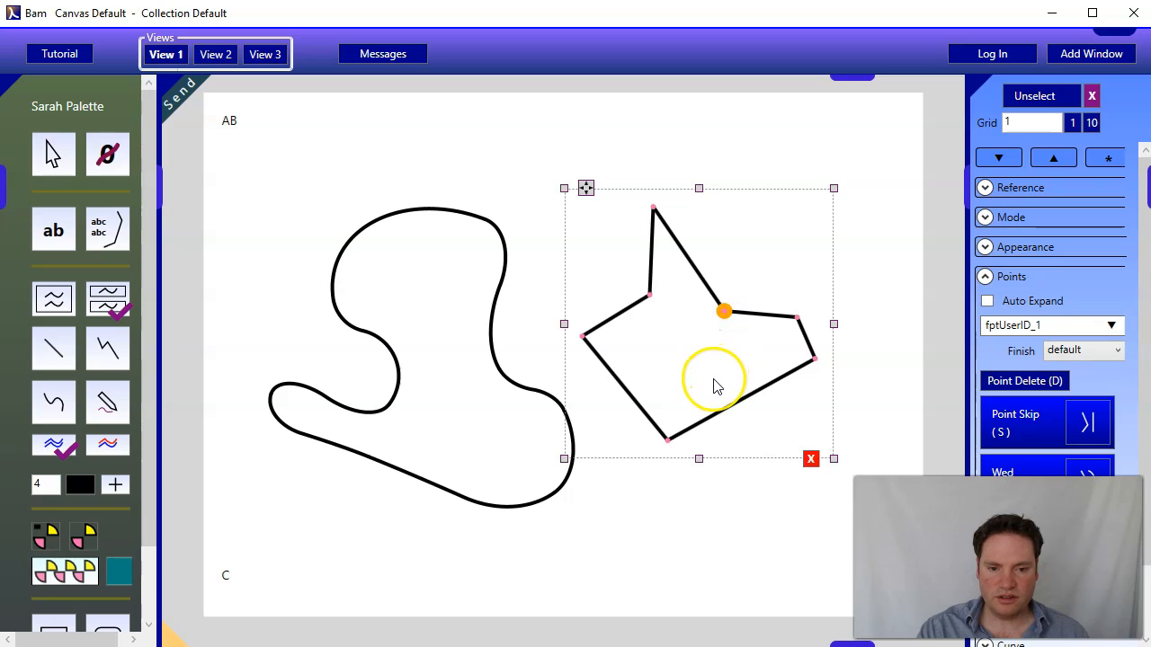
key(w)
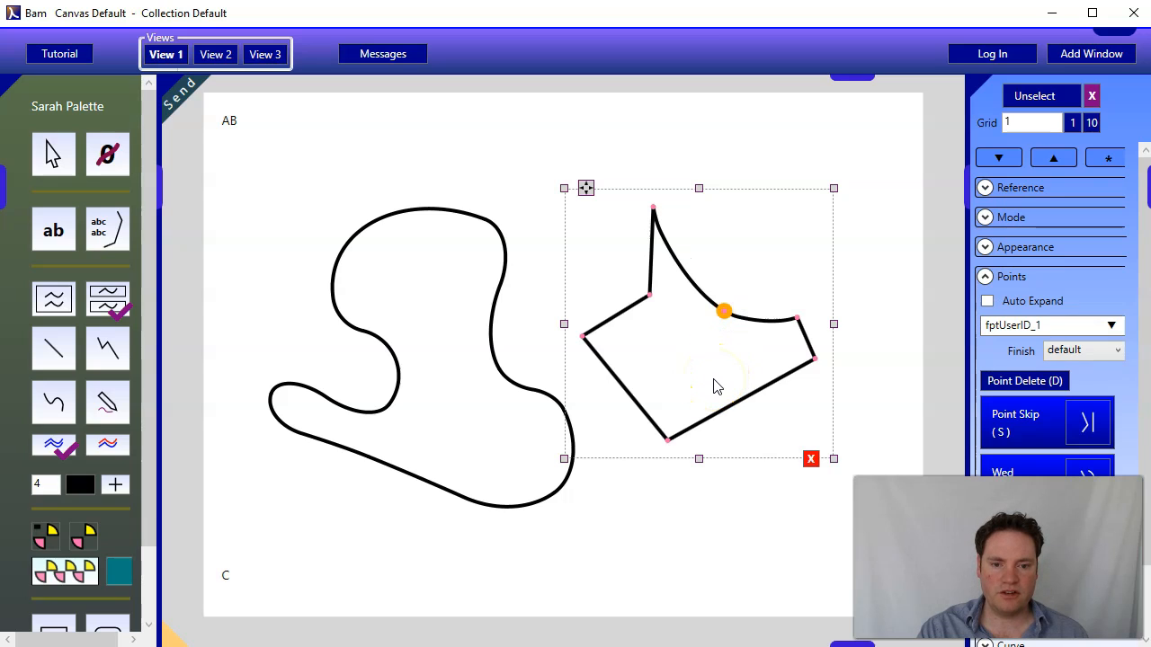
click(653, 206)
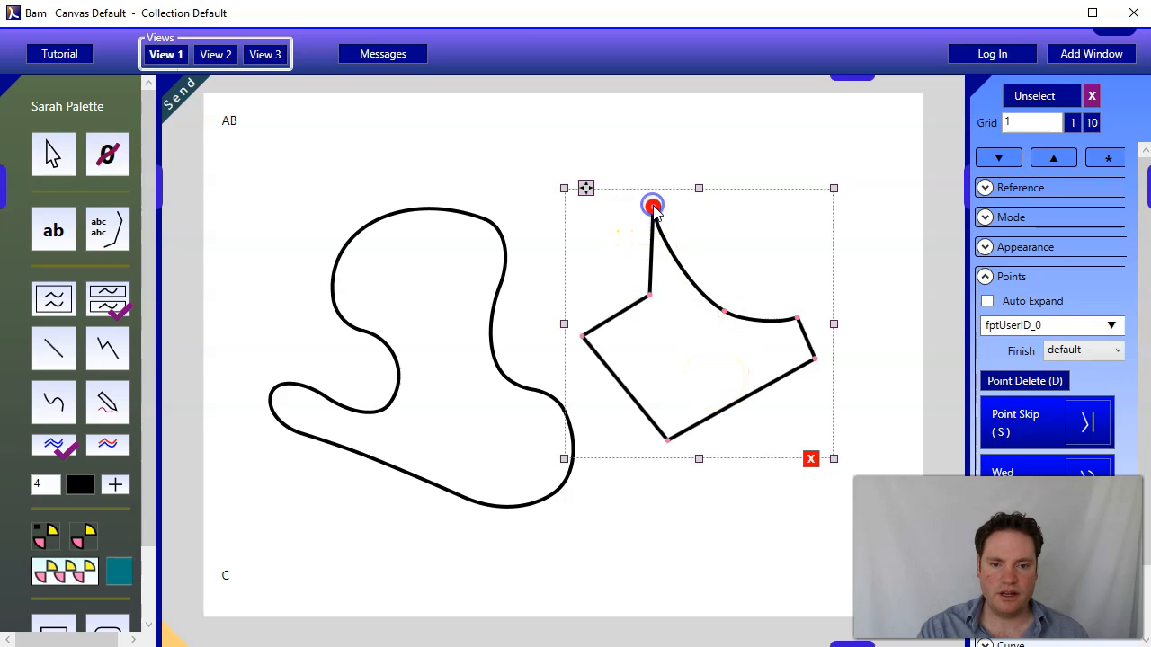
key(w)
- Select the polygon's five remaining sharp corners together and smooth them all into curves
click(651, 295)
click(583, 334)
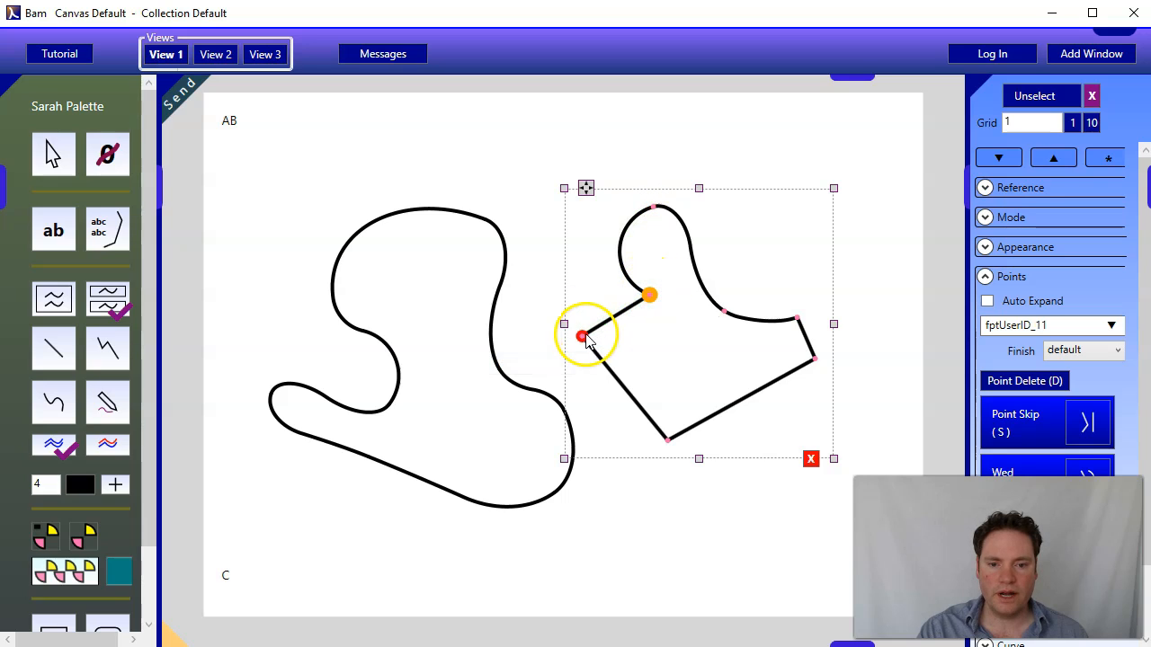
click(668, 417)
click(667, 438)
click(812, 359)
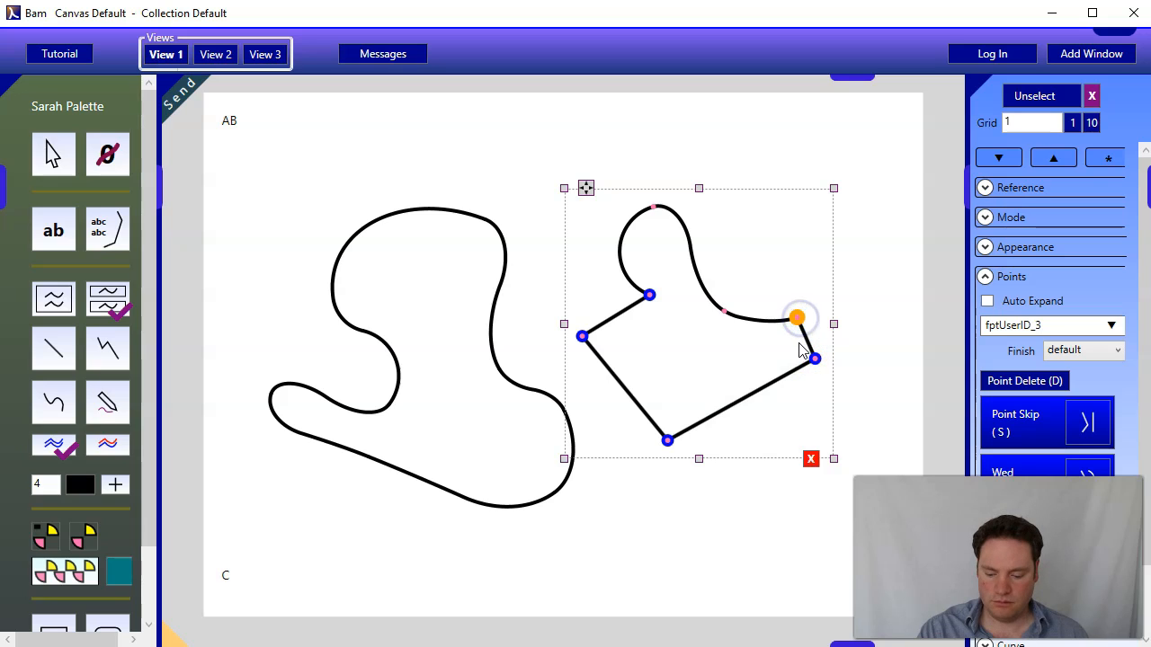
key(w)
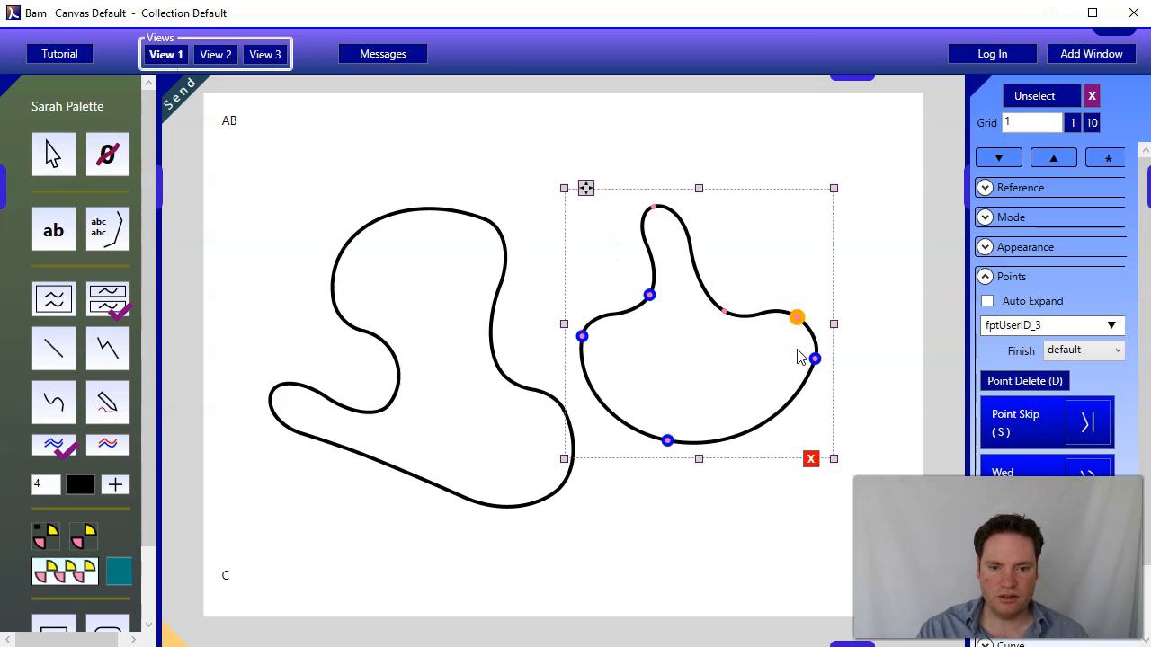
- Deselect the smoothed polygon and turn the two upper points of the other curved shape into sharp corners
click(530, 186)
click(485, 221)
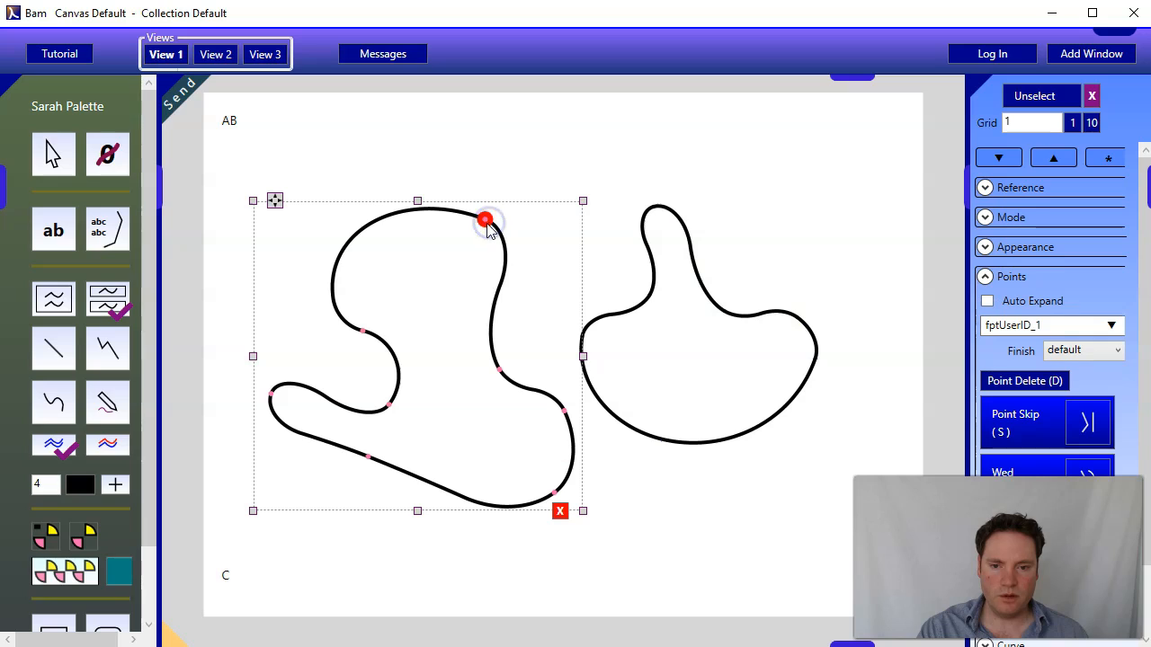
click(464, 248)
click(364, 334)
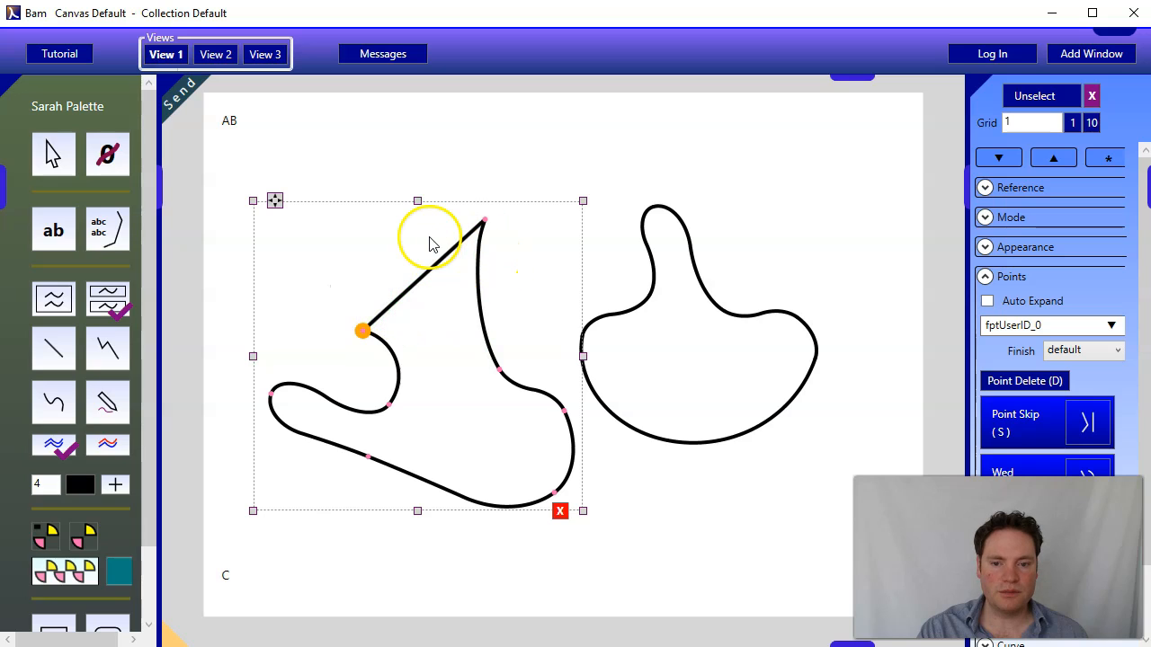
- Turn the shape's six remaining curve points into sharp corners together, and pull its upper-left corner outward
click(498, 368)
click(563, 410)
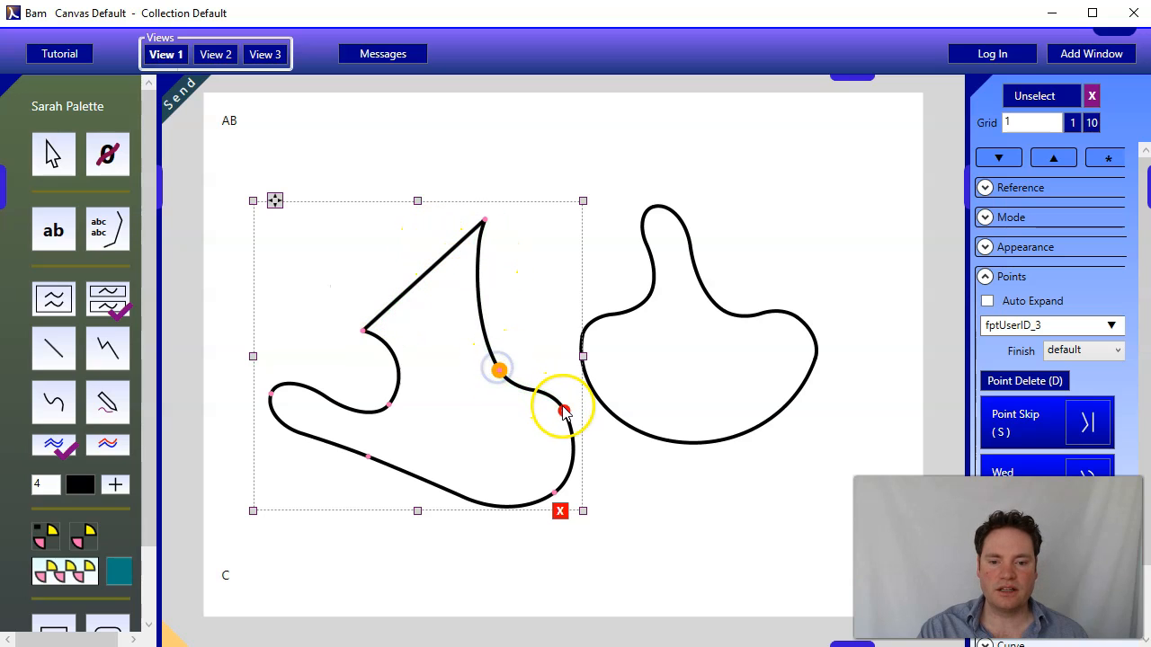
click(554, 493)
click(367, 457)
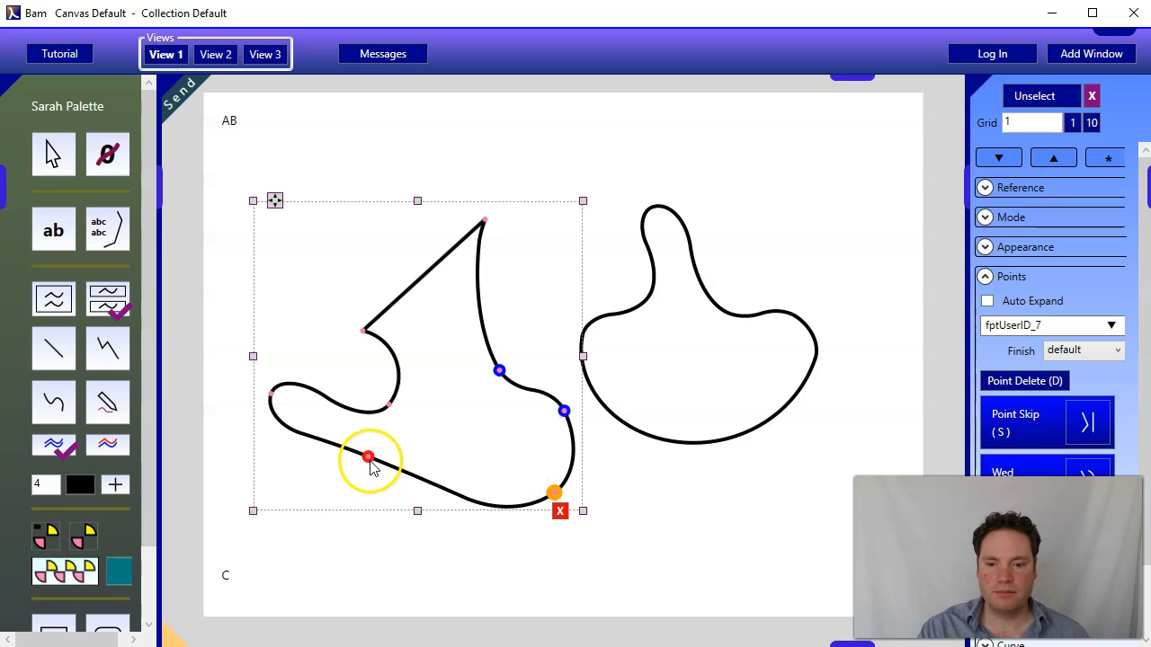
click(271, 394)
click(388, 406)
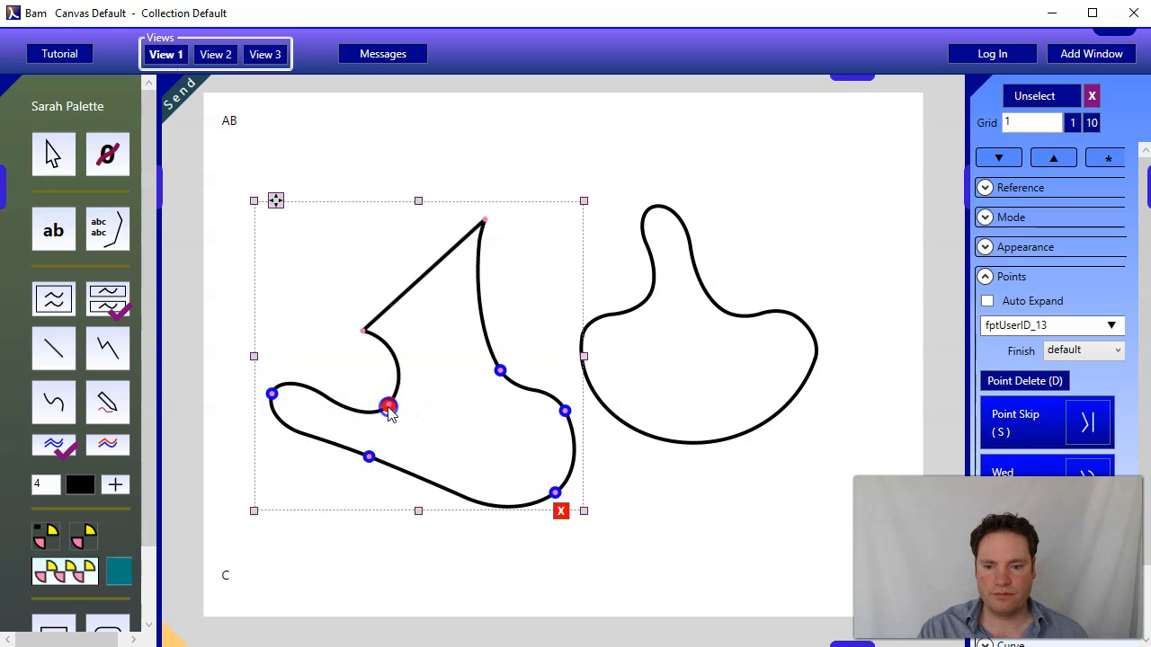
click(341, 276)
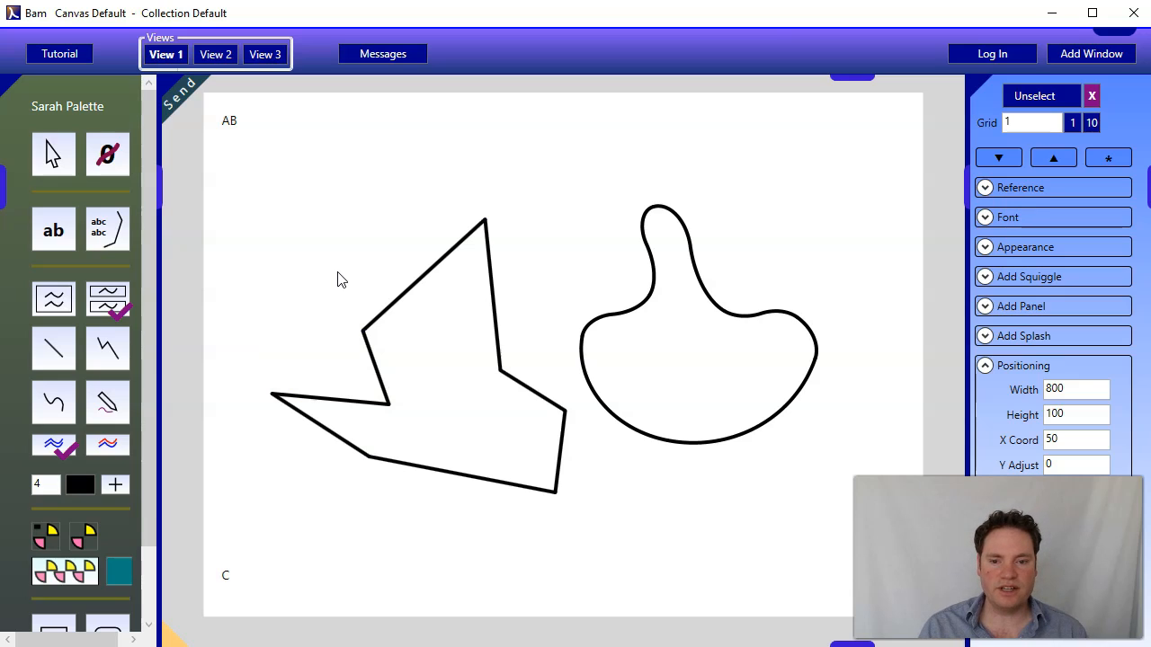
drag(362, 330, 333, 299)
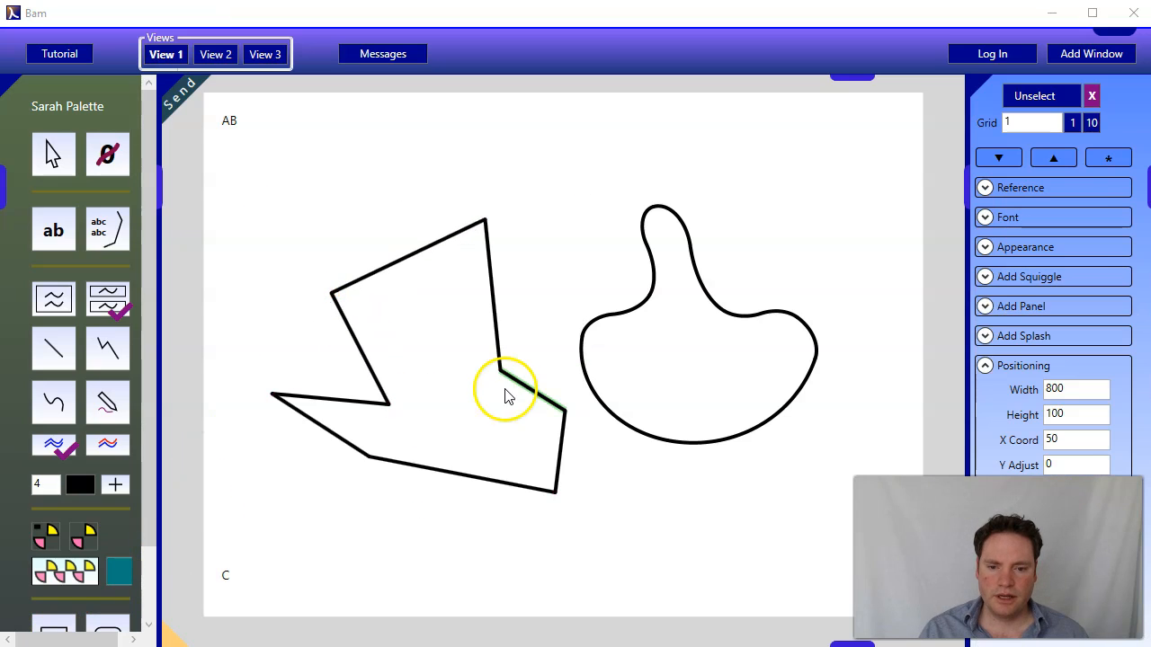
- Delete both shapes from the canvas
click(537, 396)
click(559, 509)
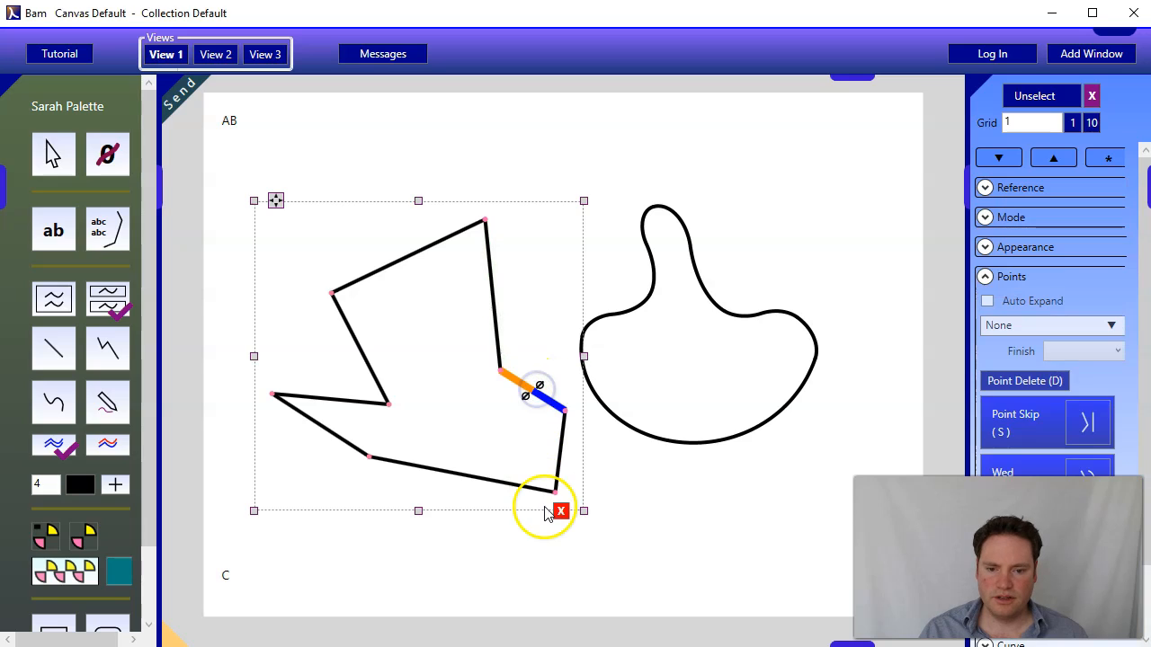
click(627, 423)
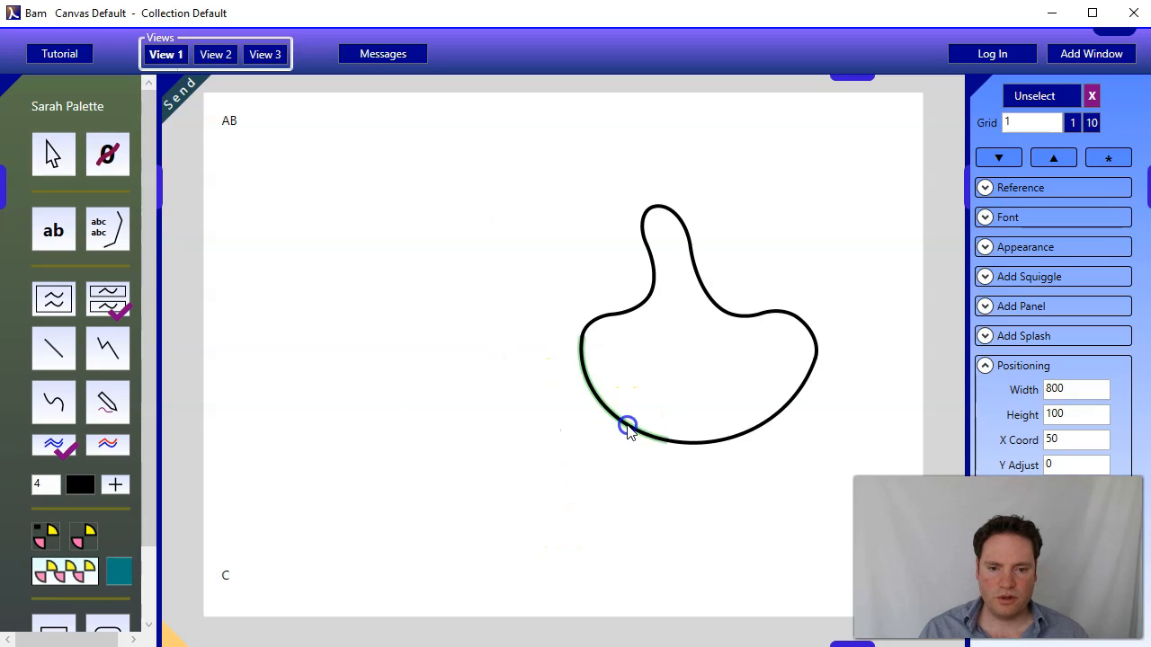
click(808, 459)
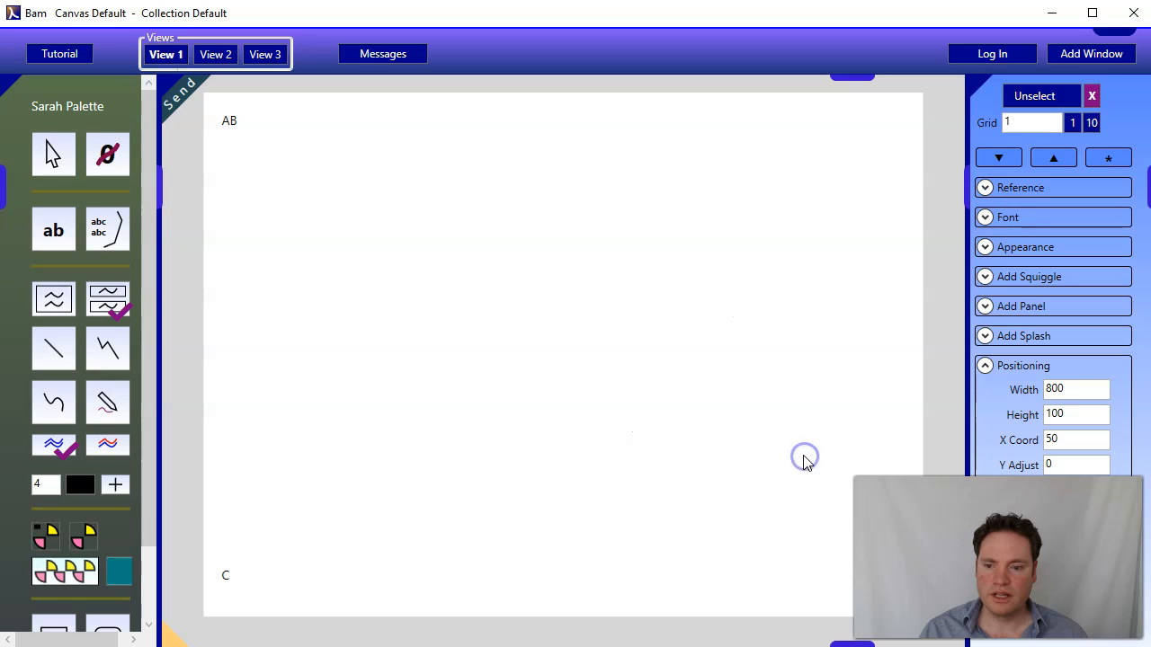
- Draw a closed, roughly square outline of four connected straight segments and nudge its upper-left corner inward
click(114, 358)
click(415, 227)
mouse_move(530, 247)
mouse_down()
mouse_move(617, 334)
mouse_move(623, 411)
mouse_move(411, 423)
mouse_move(427, 427)
mouse_move(419, 225)
mouse_move(437, 282)
mouse_up()
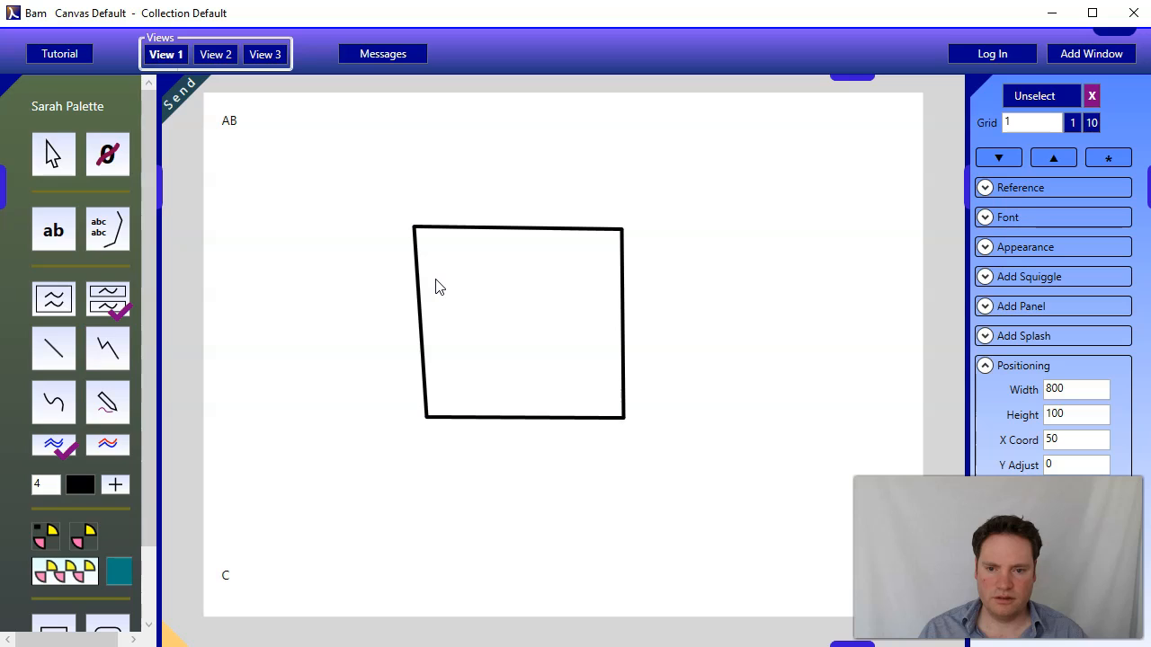
drag(415, 227, 426, 235)
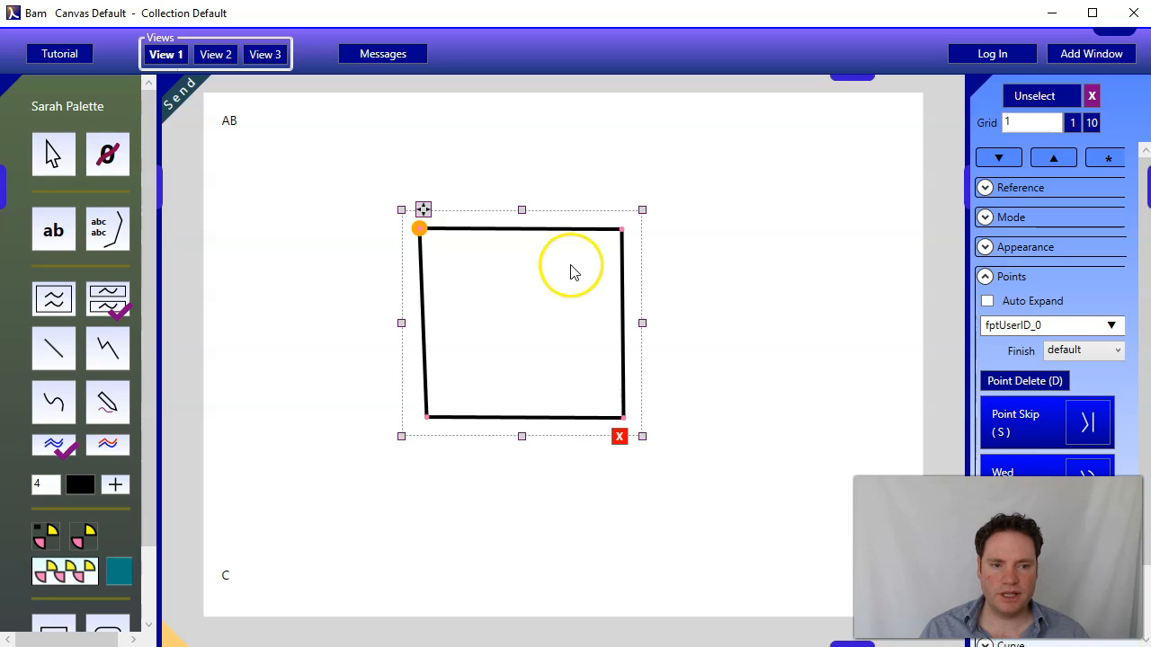
- Set the grid to 10, snap all four corners into a true rectangle, and return the grid to 1
click(1094, 124)
drag(622, 231, 630, 225)
drag(623, 418, 630, 423)
drag(426, 418, 417, 427)
drag(419, 227, 414, 230)
click(1072, 123)
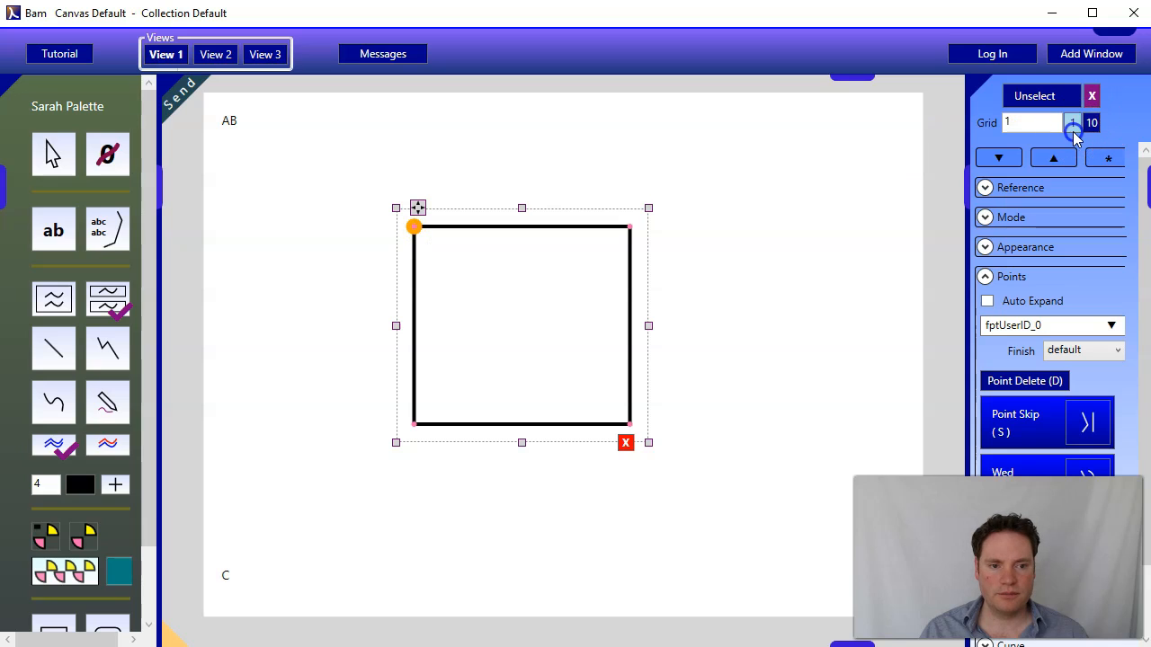
- Split the rectangle's top edge and raise the new point into a roof peak, with an added point on each slope pulled inward
click(568, 229)
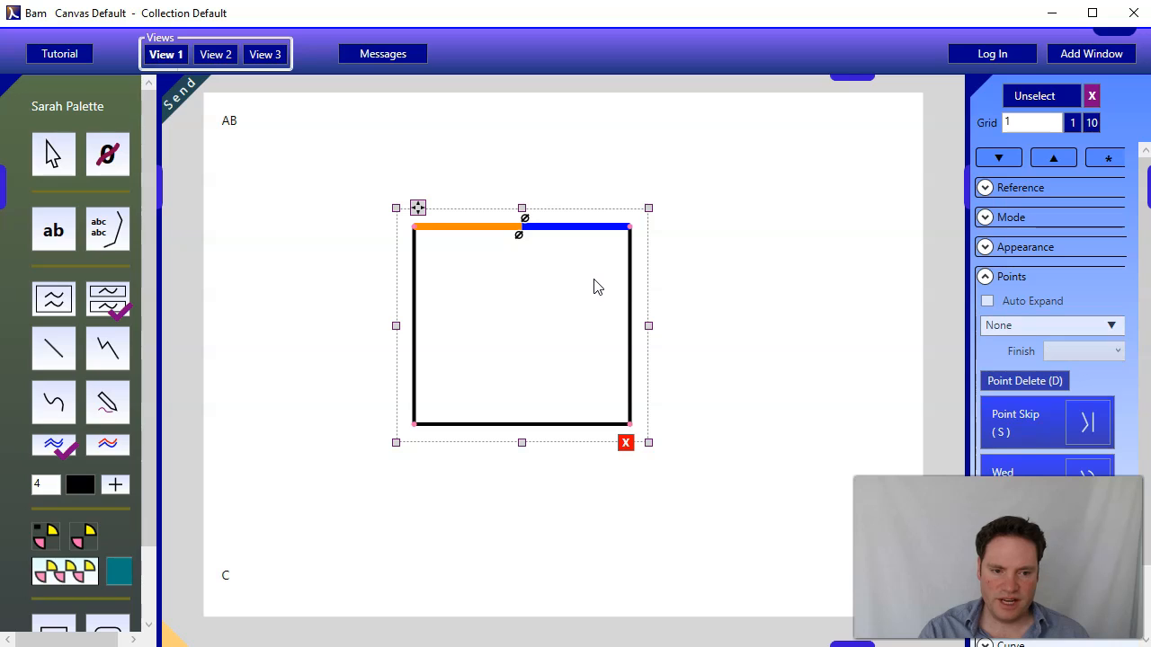
drag(534, 249, 530, 146)
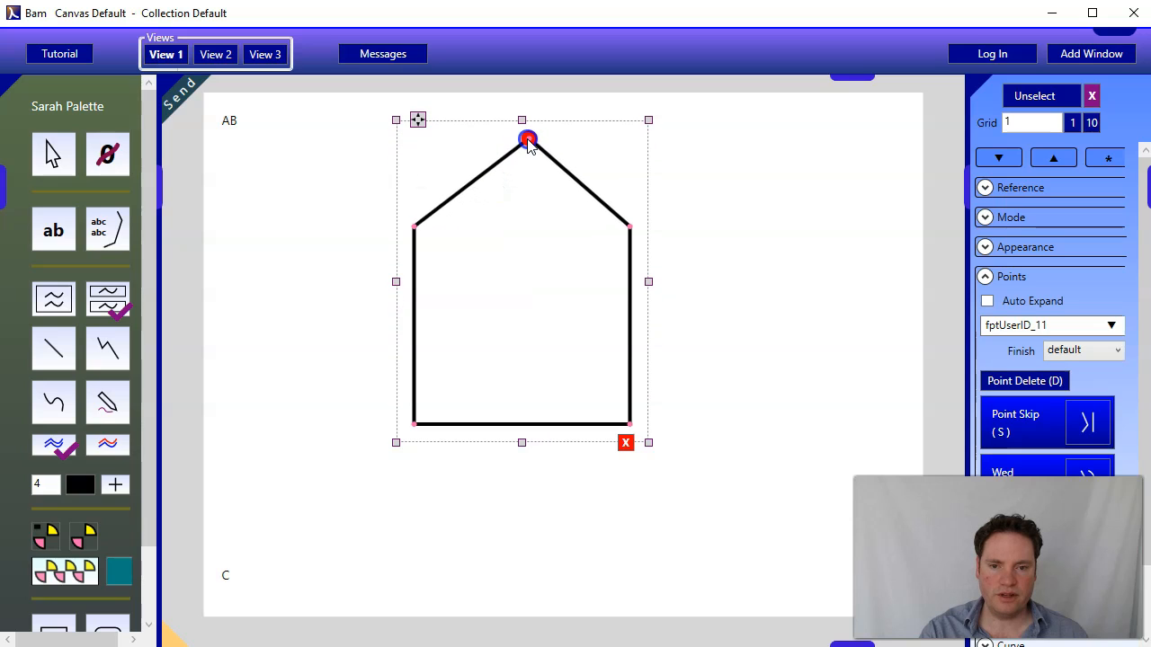
click(571, 188)
drag(571, 187, 565, 200)
click(491, 178)
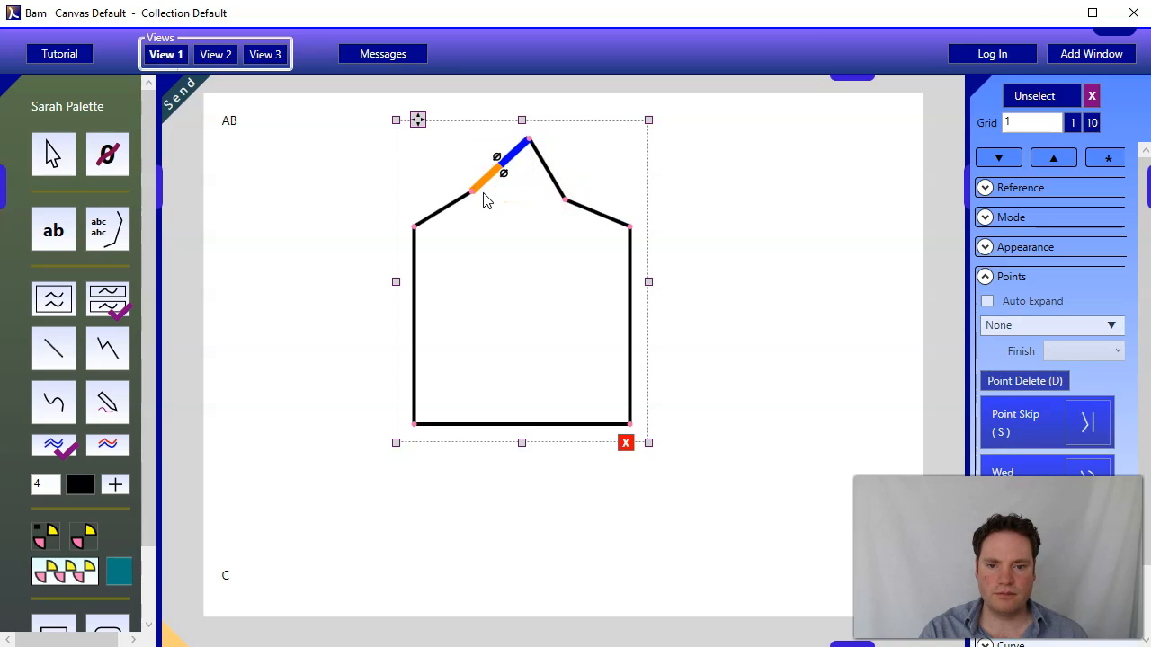
drag(476, 201, 495, 208)
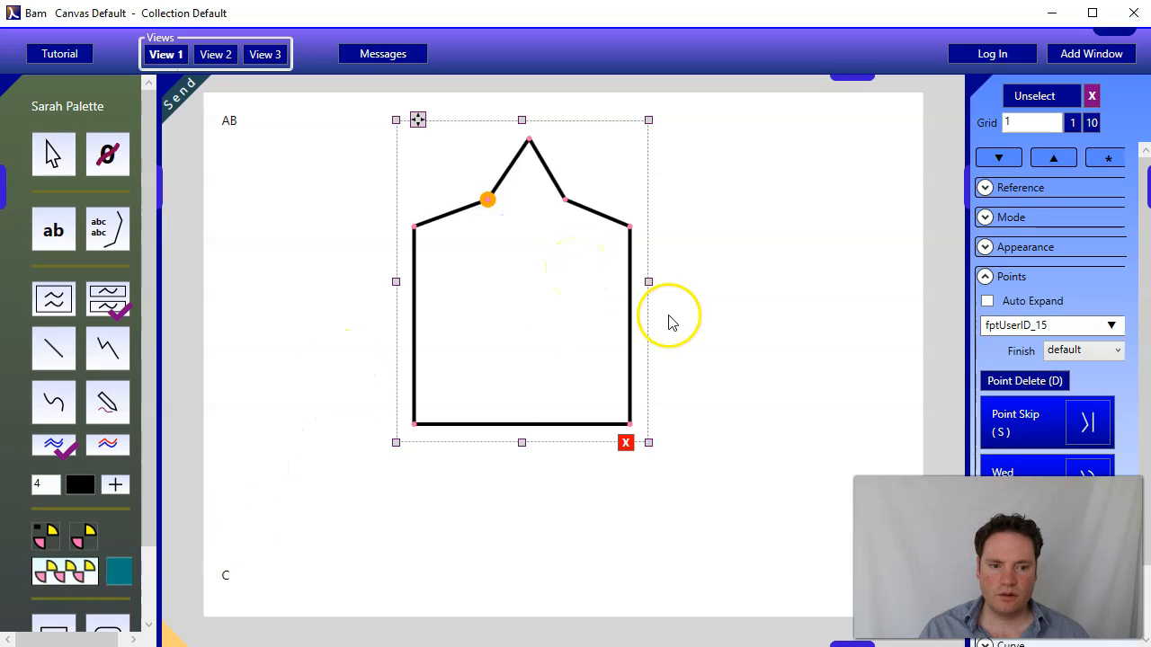
- Show the Segment options, split the outline's right vertical side in half, and pull the new point outward
click(989, 278)
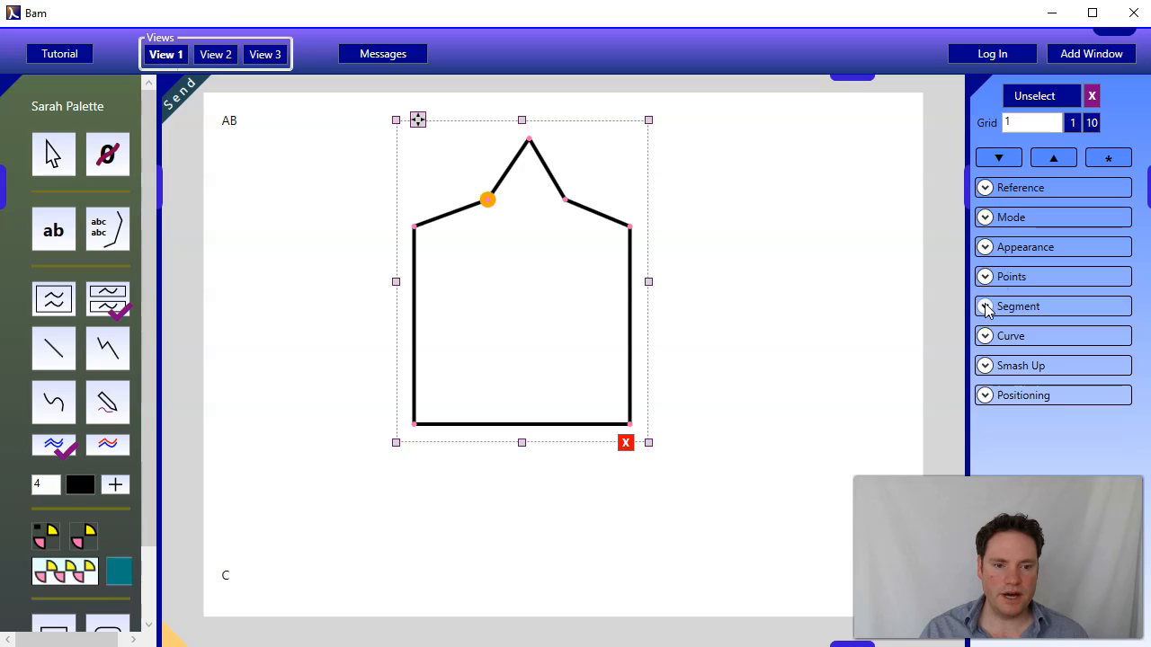
click(986, 306)
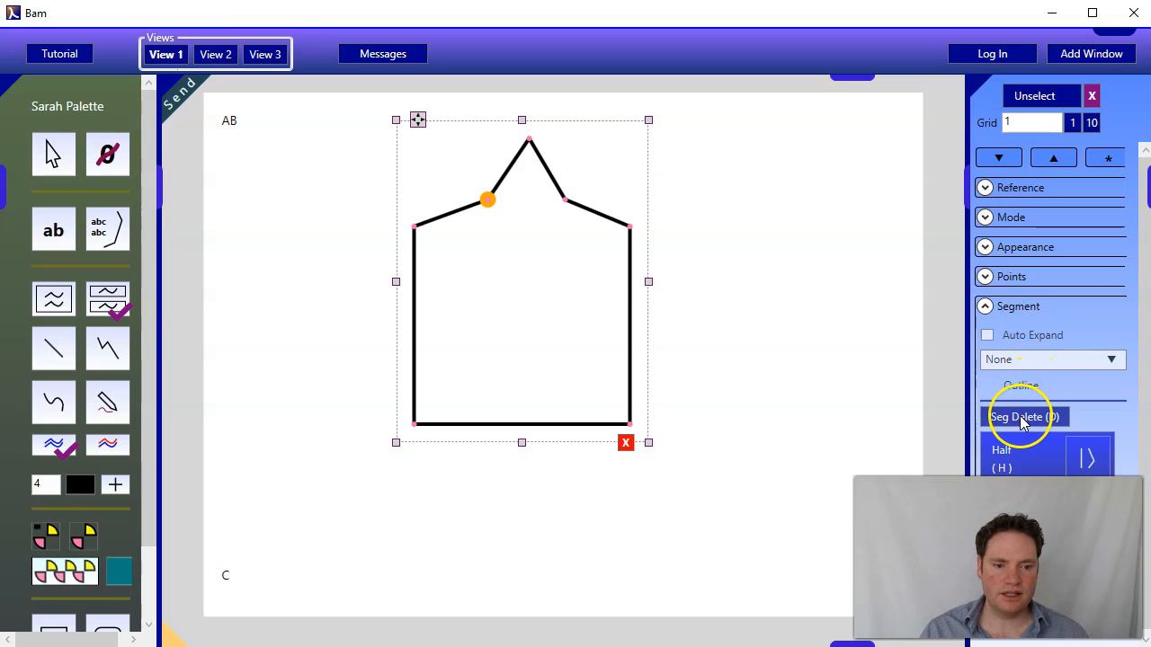
click(632, 304)
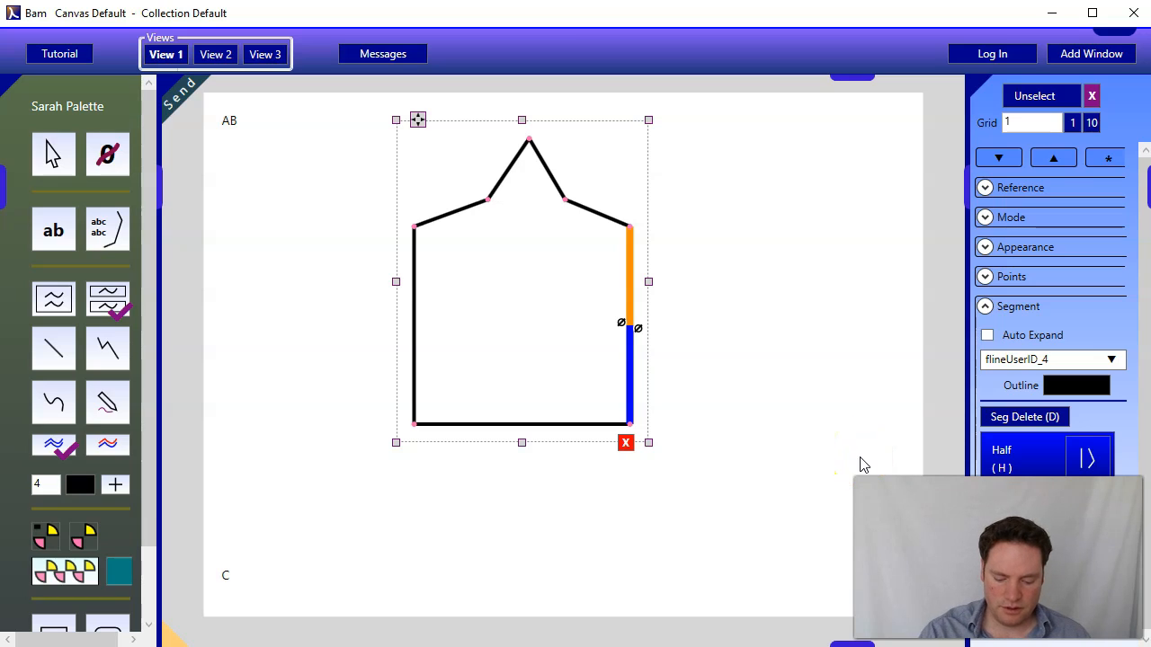
drag(631, 329, 671, 358)
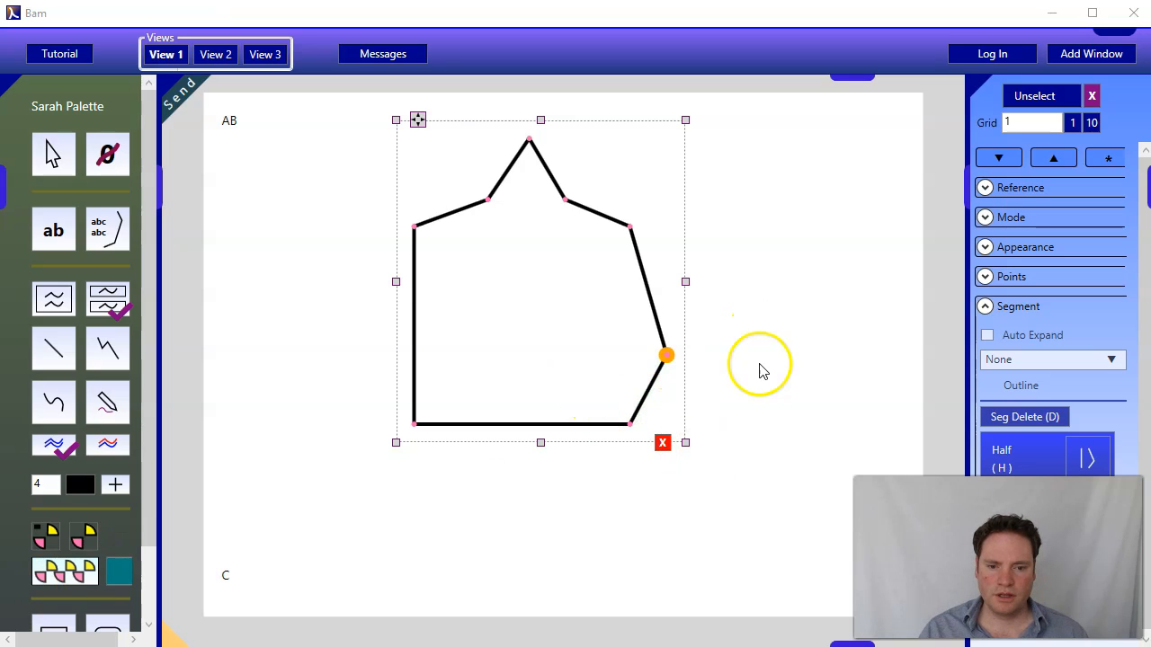
- Delete the outline, and with a second pen added to the palette, set the first pen's color to purple: red 145, green 0, blue 113
click(663, 444)
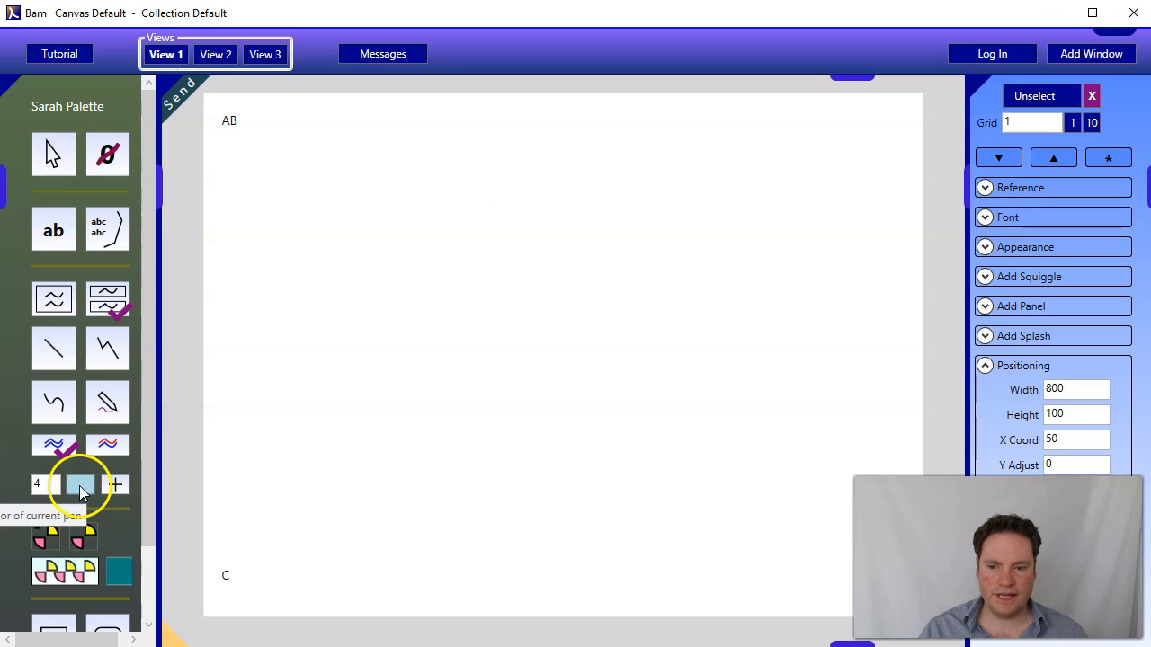
click(110, 485)
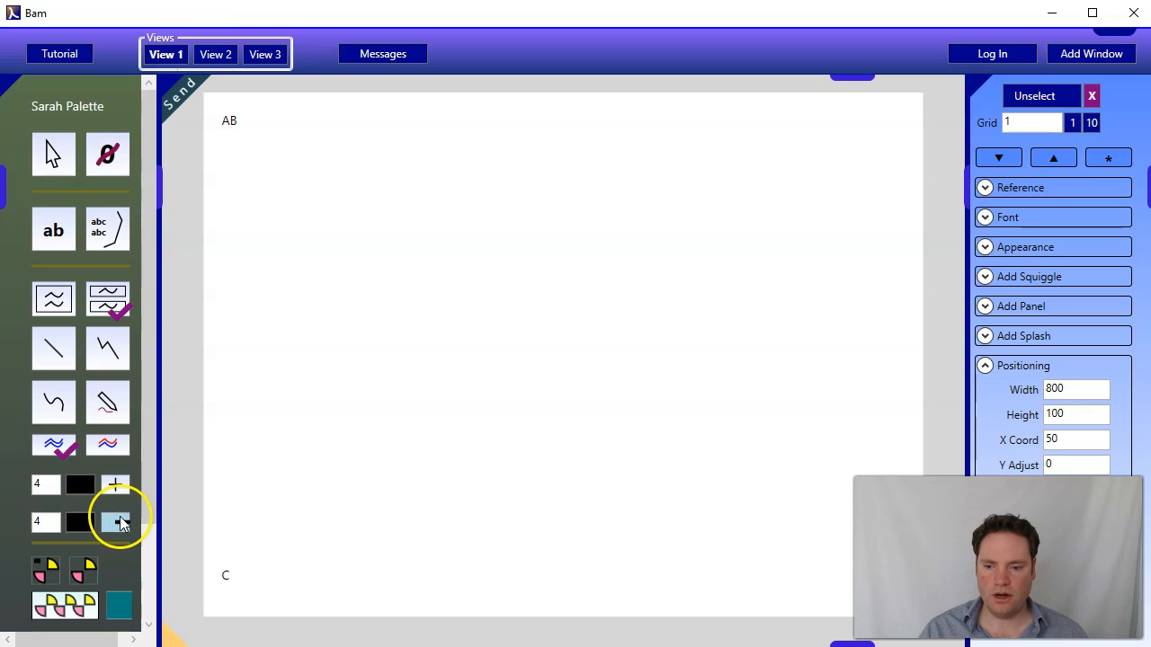
click(79, 485)
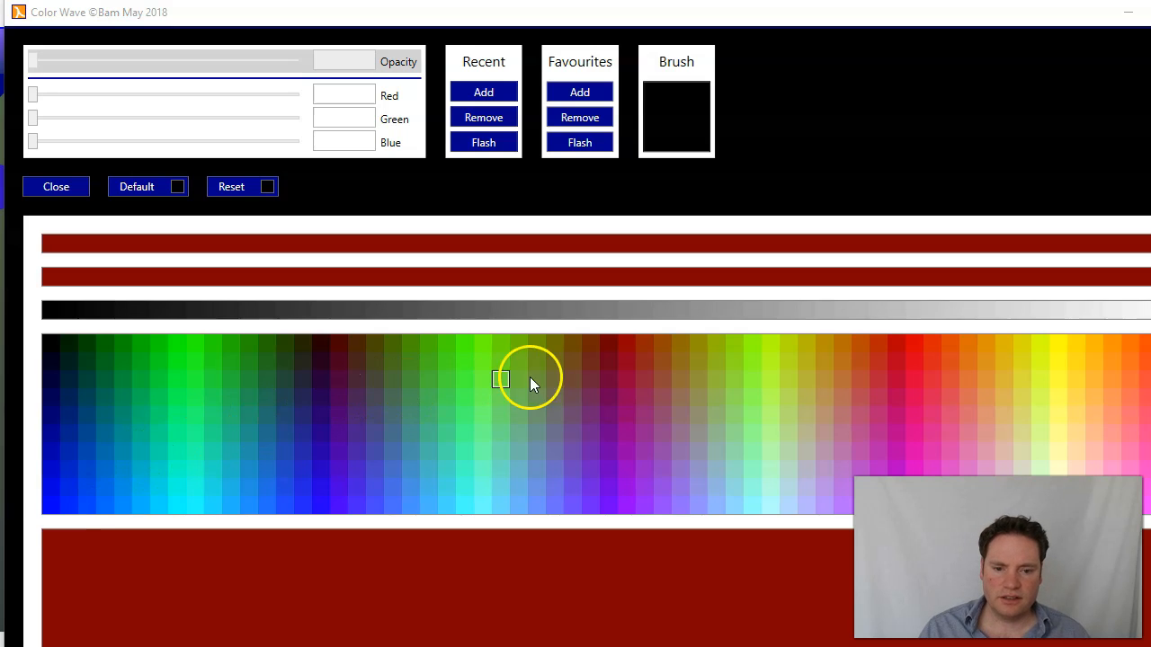
click(627, 416)
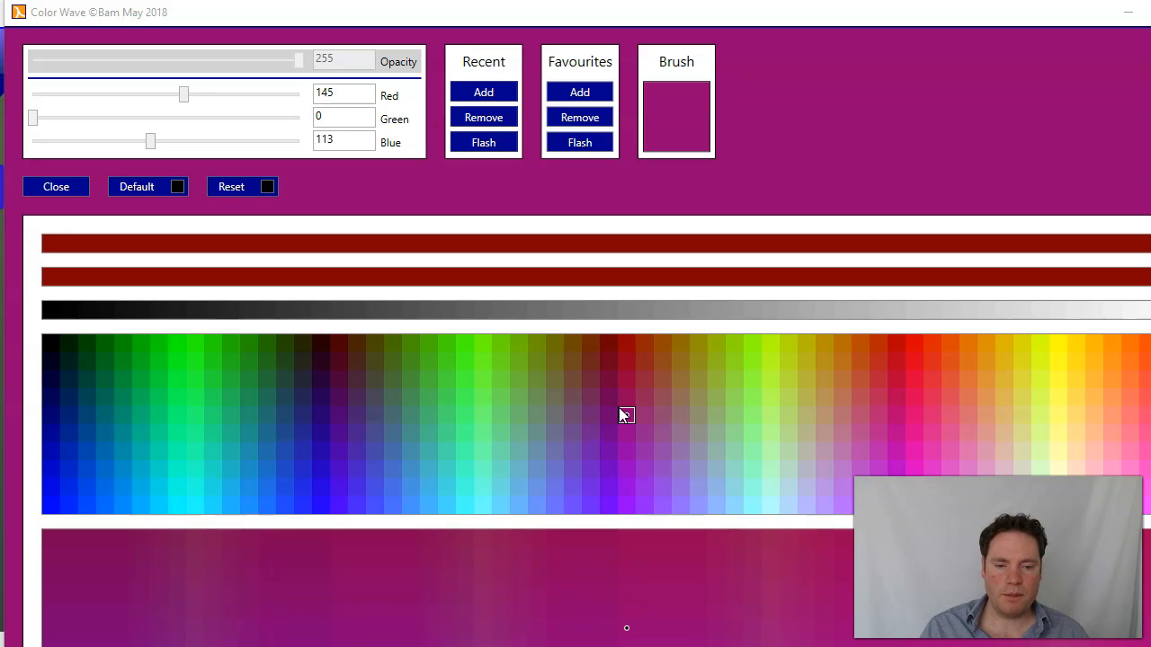
click(627, 414)
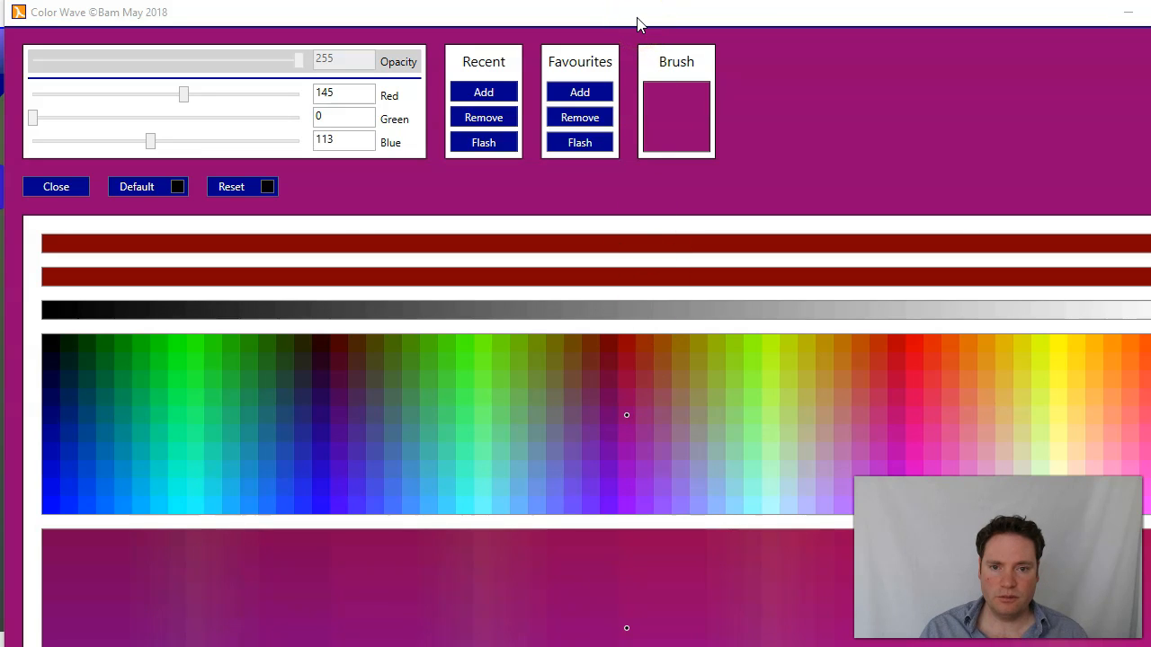
key(alt+F4)
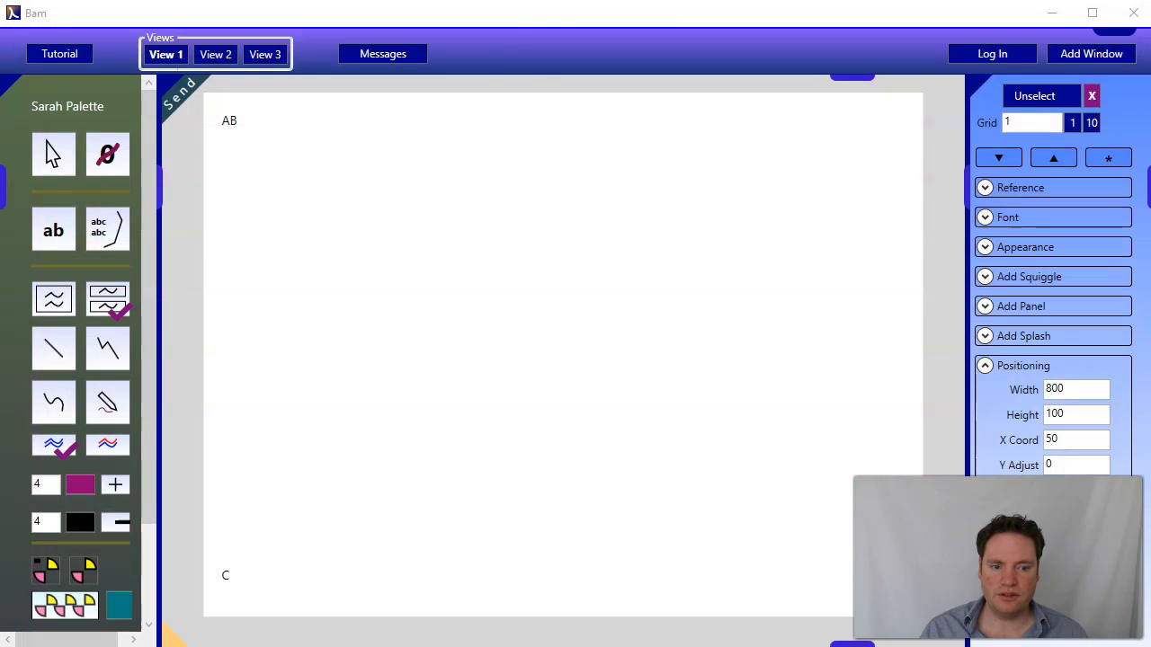
- Draw connected straight purple segments along the upper edge, down to a central hub, and around a triangle on the right back to the hub
click(121, 348)
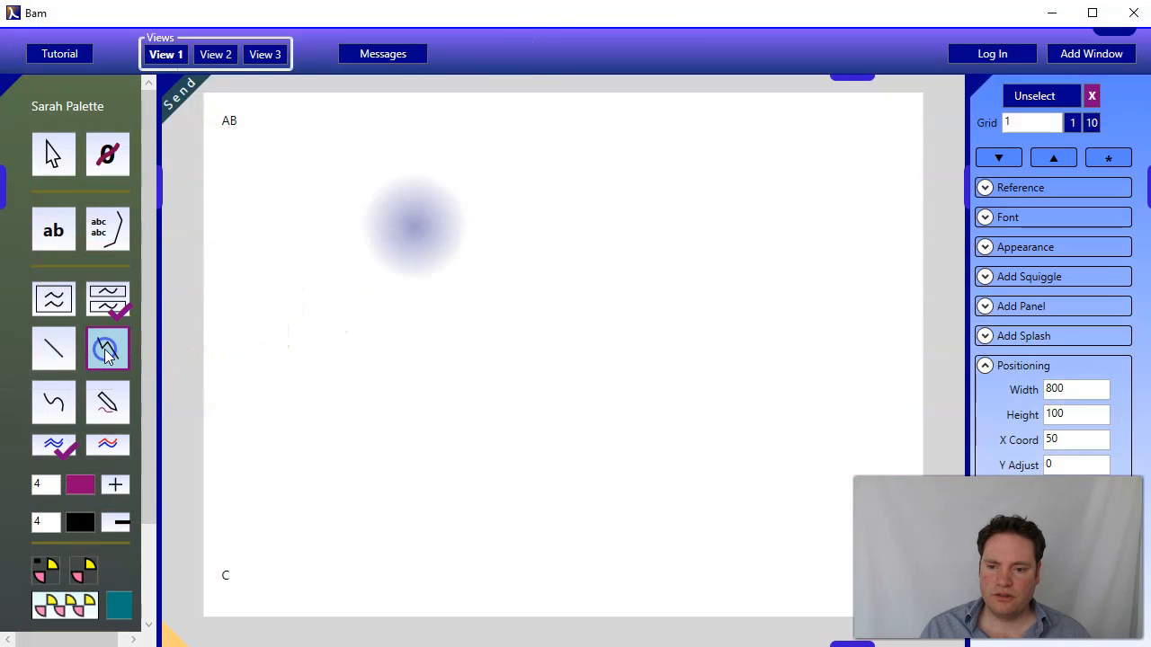
click(483, 201)
click(614, 198)
click(538, 354)
click(693, 280)
click(691, 424)
click(538, 355)
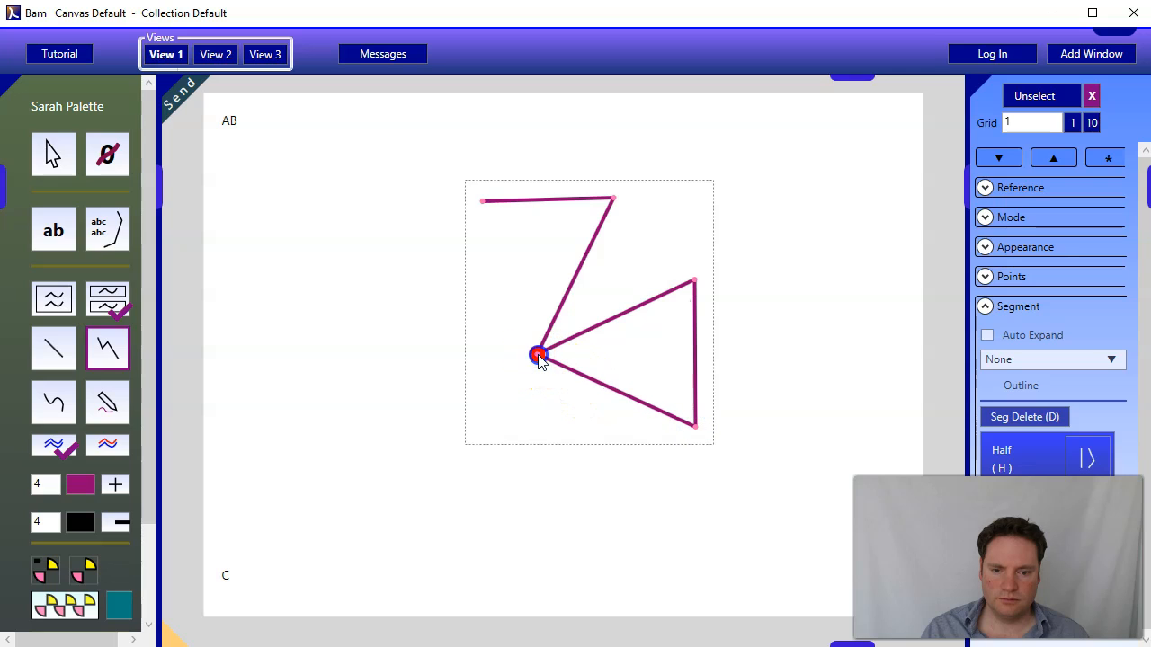
- Continue the line around a lower triangle to the hub, up to its starting point, and down to the lower-left corner
click(593, 512)
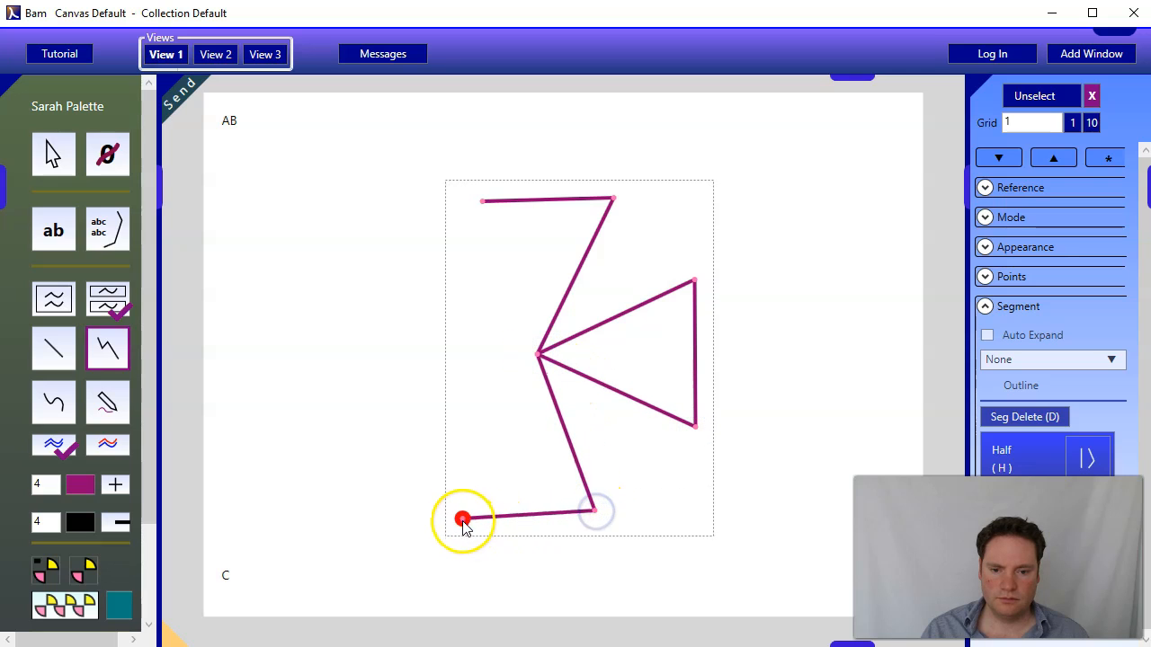
click(469, 507)
click(538, 355)
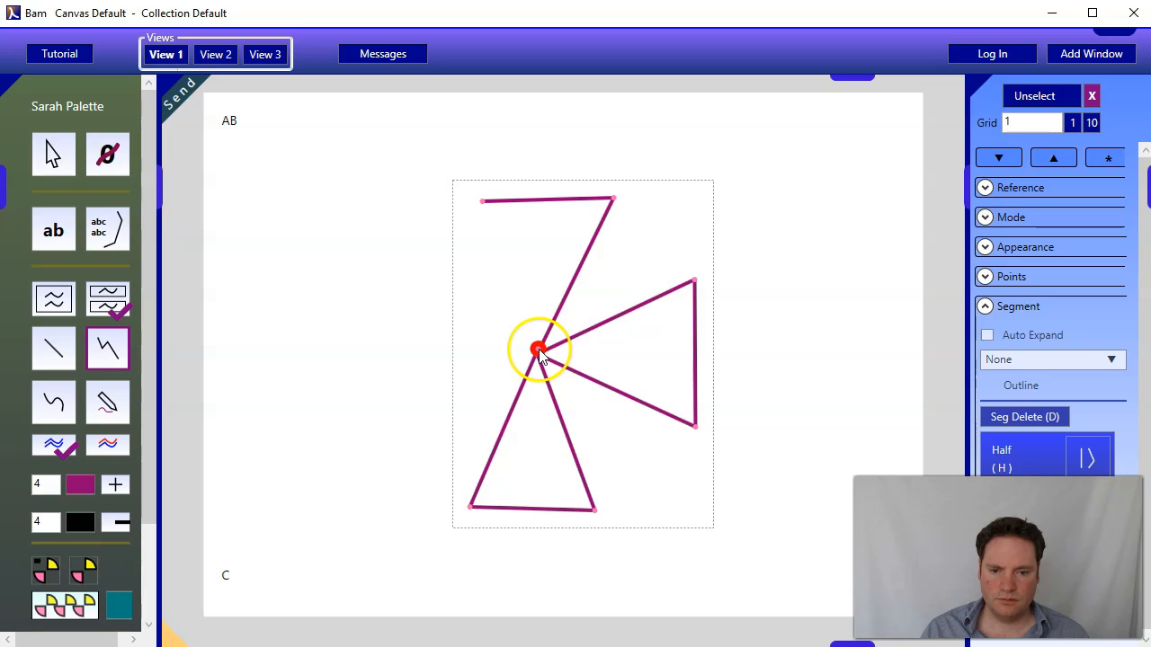
click(482, 202)
mouse_move(483, 201)
mouse_down()
mouse_move(465, 264)
mouse_move(450, 504)
mouse_move(469, 509)
mouse_move(436, 513)
mouse_move(428, 470)
mouse_move(411, 471)
mouse_up()
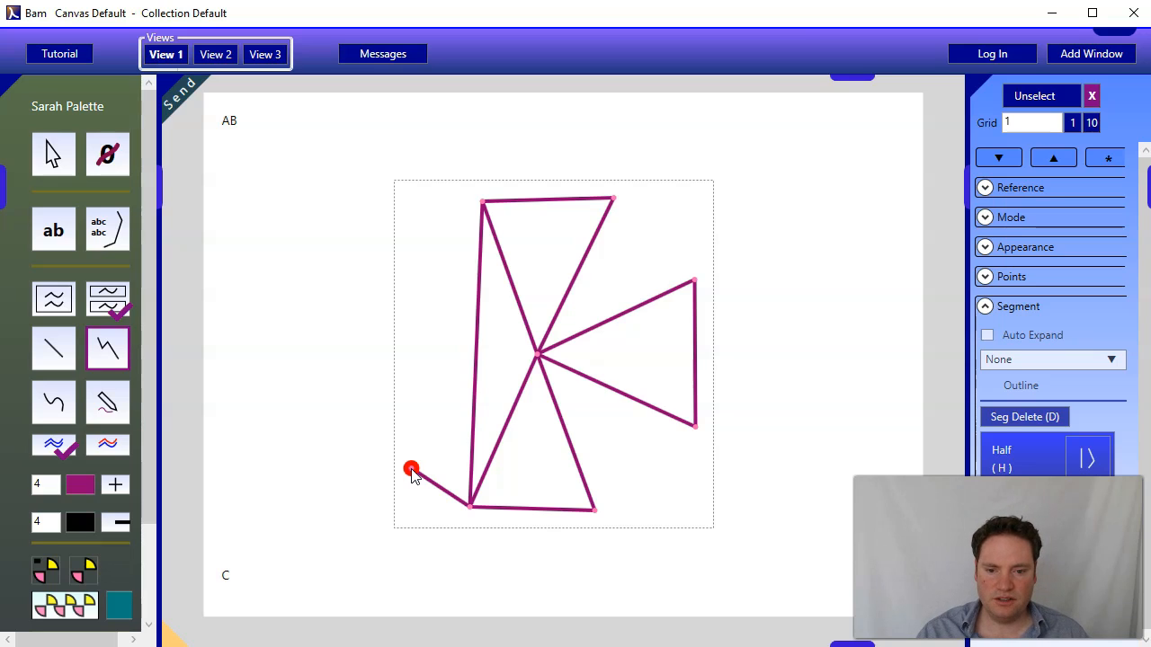
key(ctrl+z)
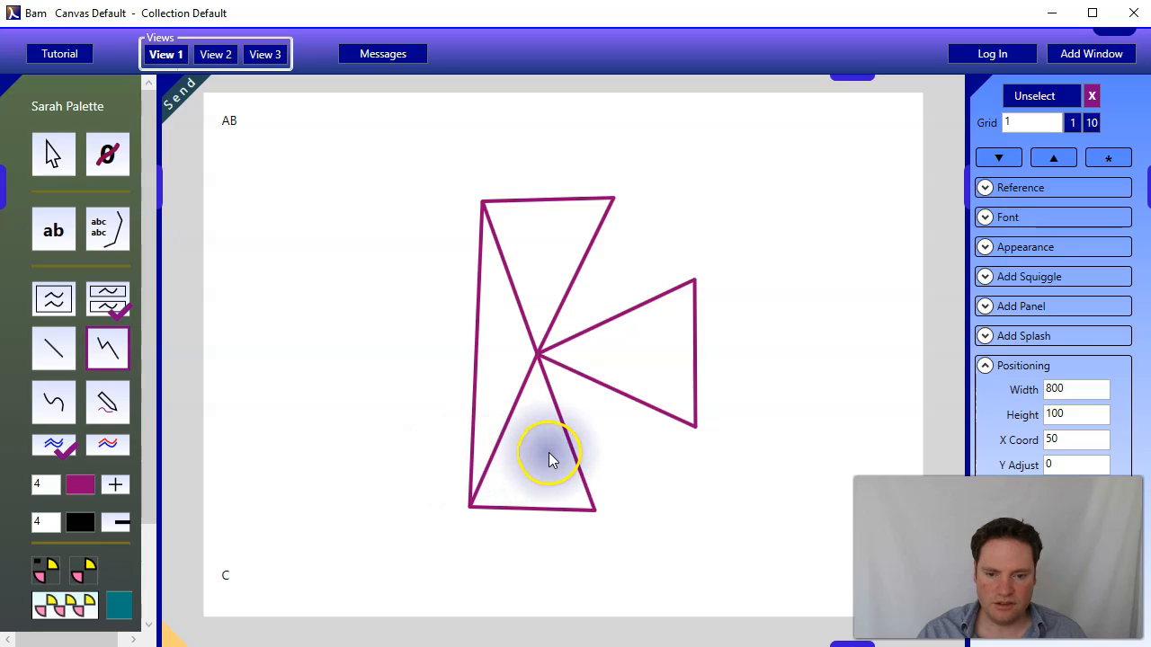
- Close the two open gaps in the rim by joining the lower-right corners and the upper-right corners with straight segments
click(572, 449)
drag(595, 511, 697, 427)
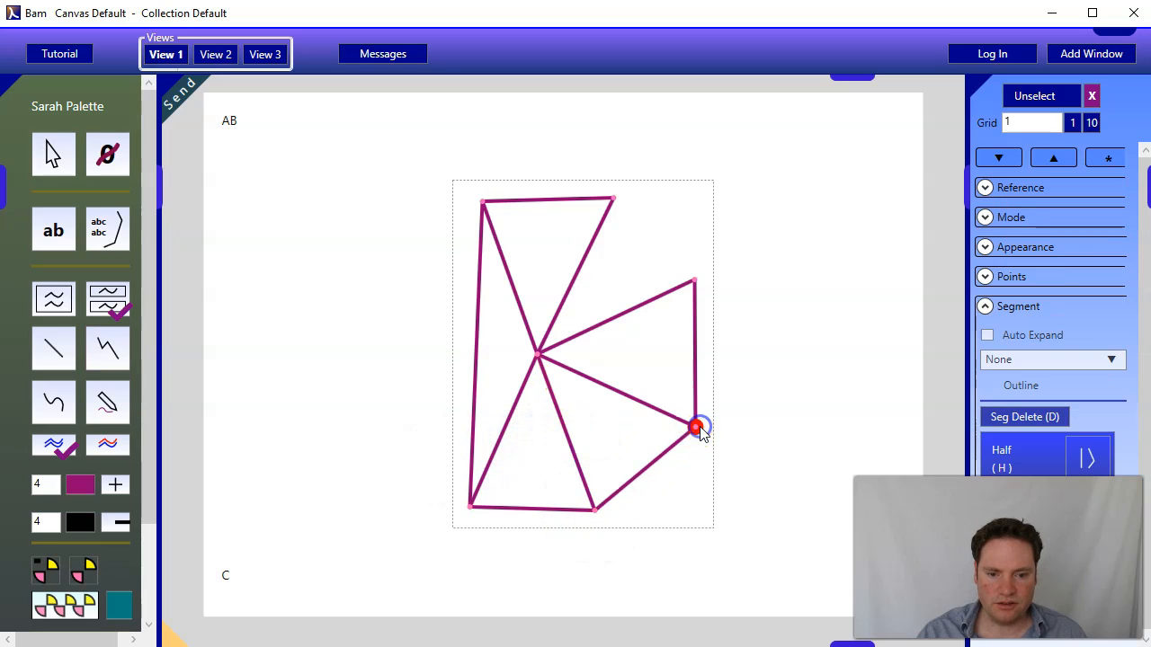
click(711, 493)
click(693, 282)
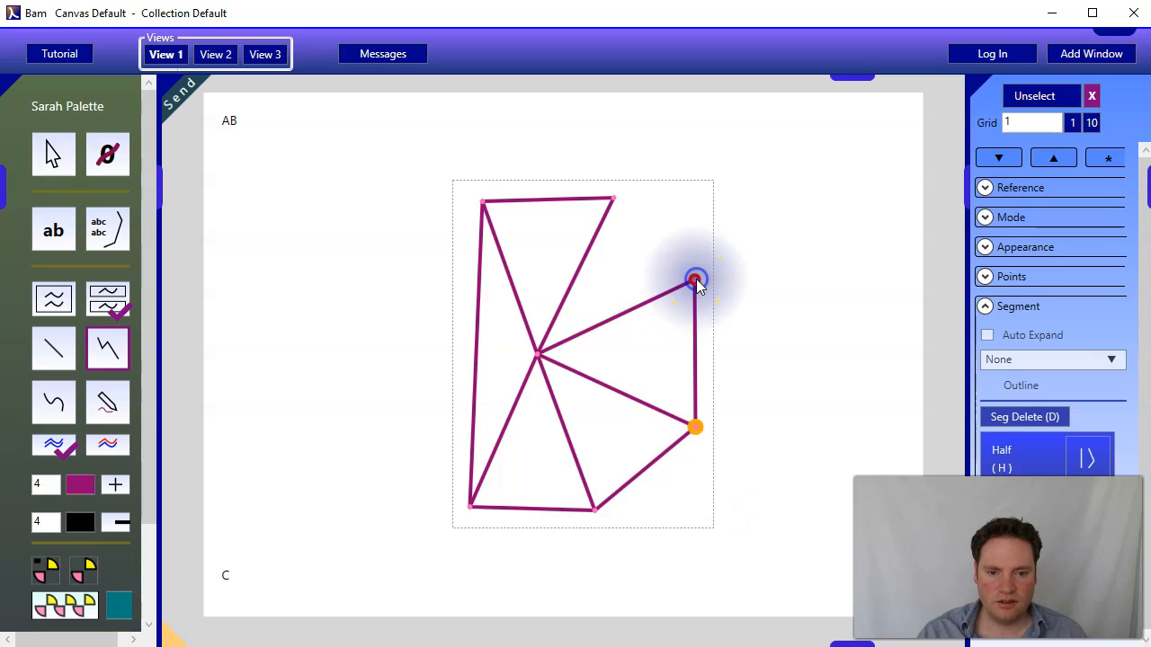
drag(697, 283, 615, 196)
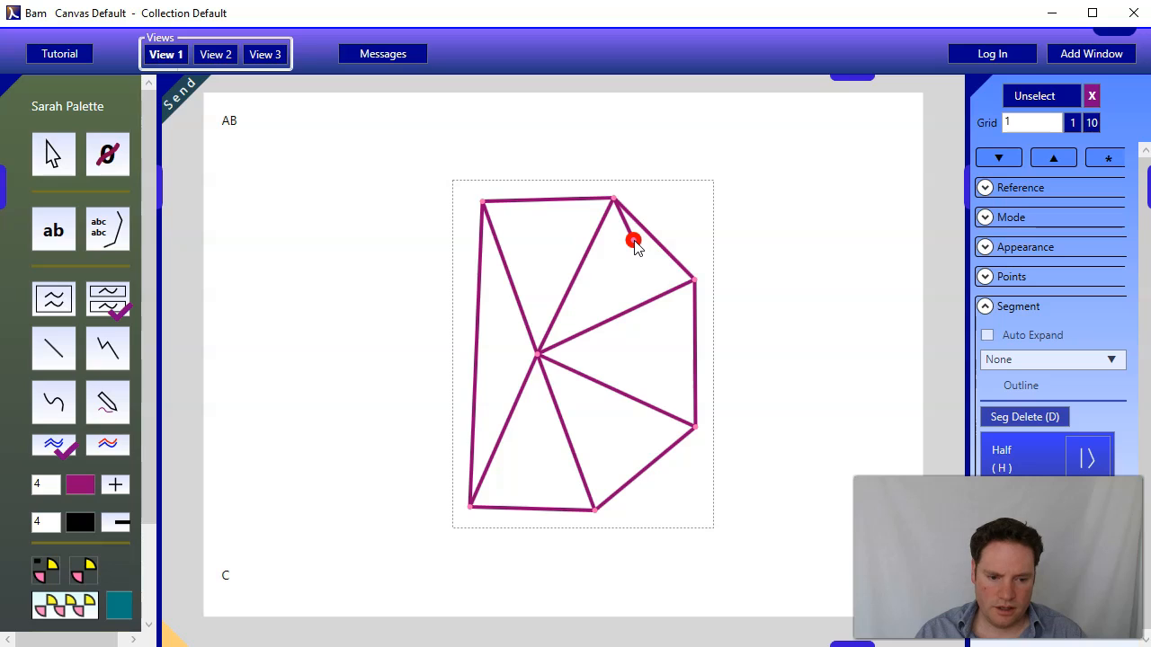
click(634, 241)
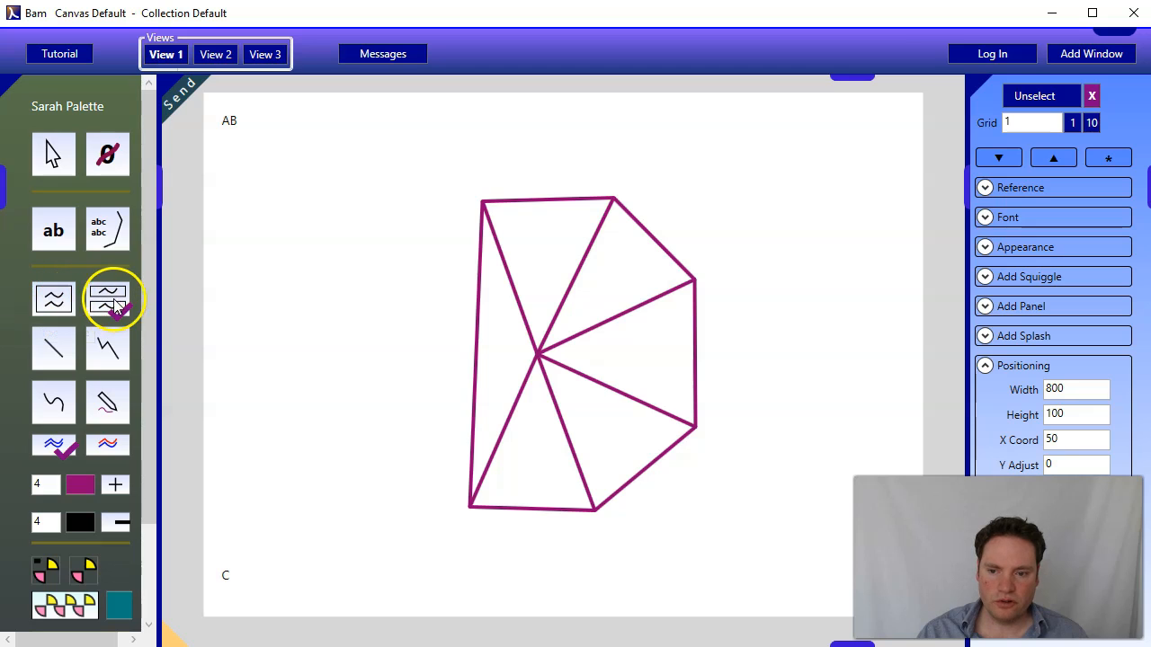
- Open the help video about adding separate squiggles, and return to the drawing
click(45, 301)
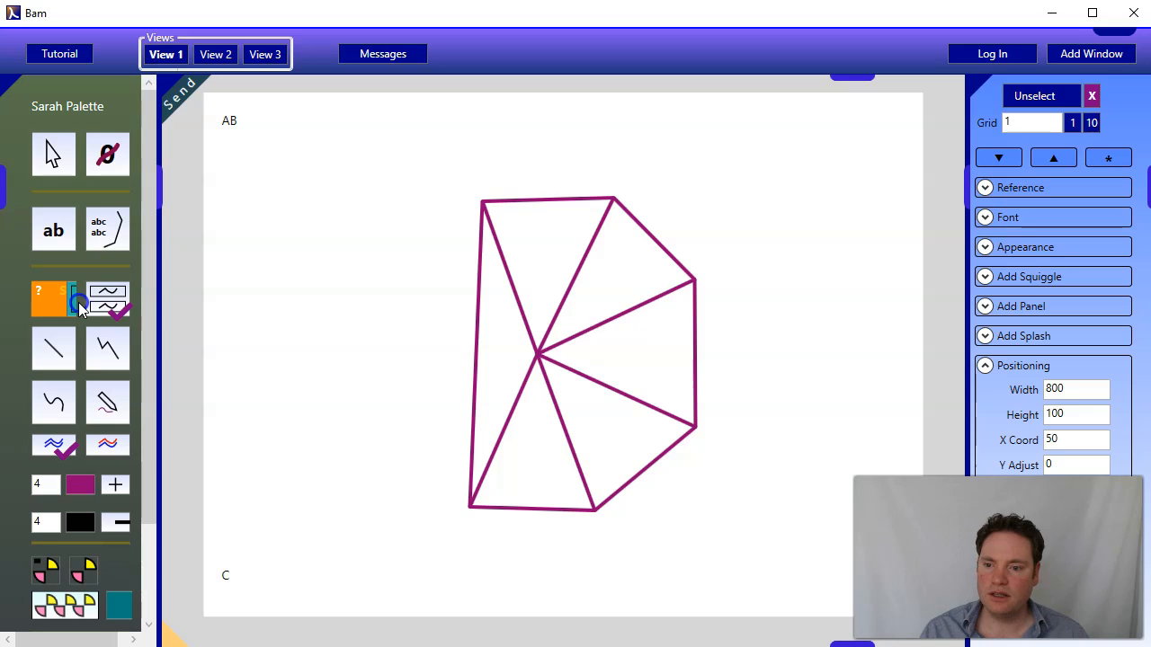
click(68, 308)
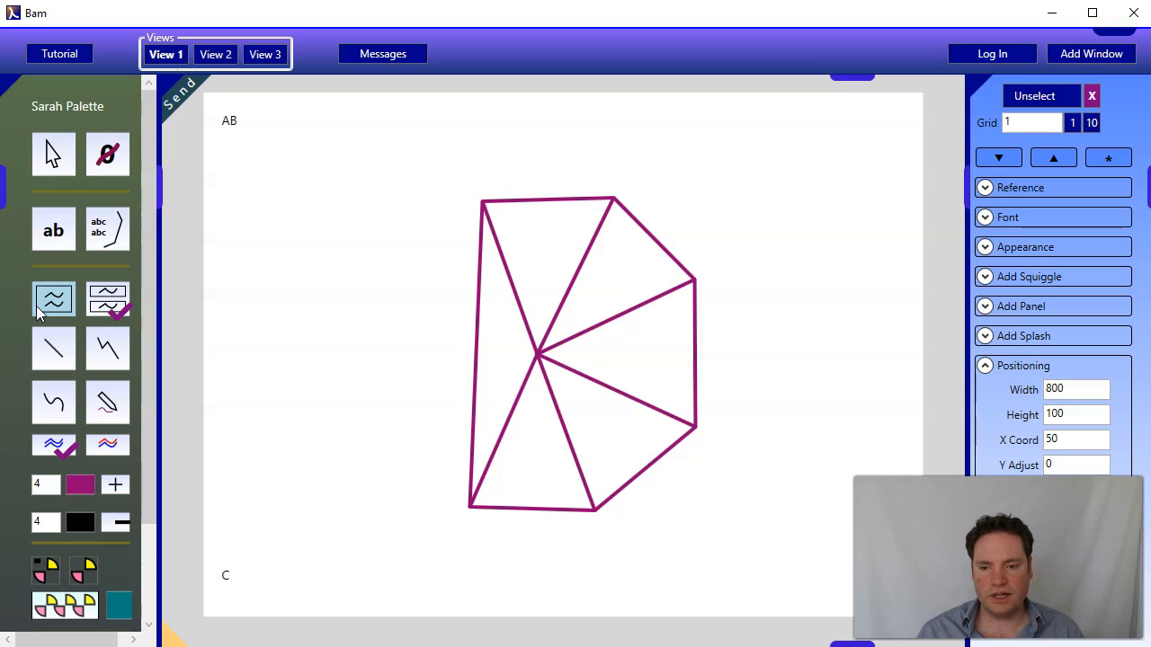
click(43, 306)
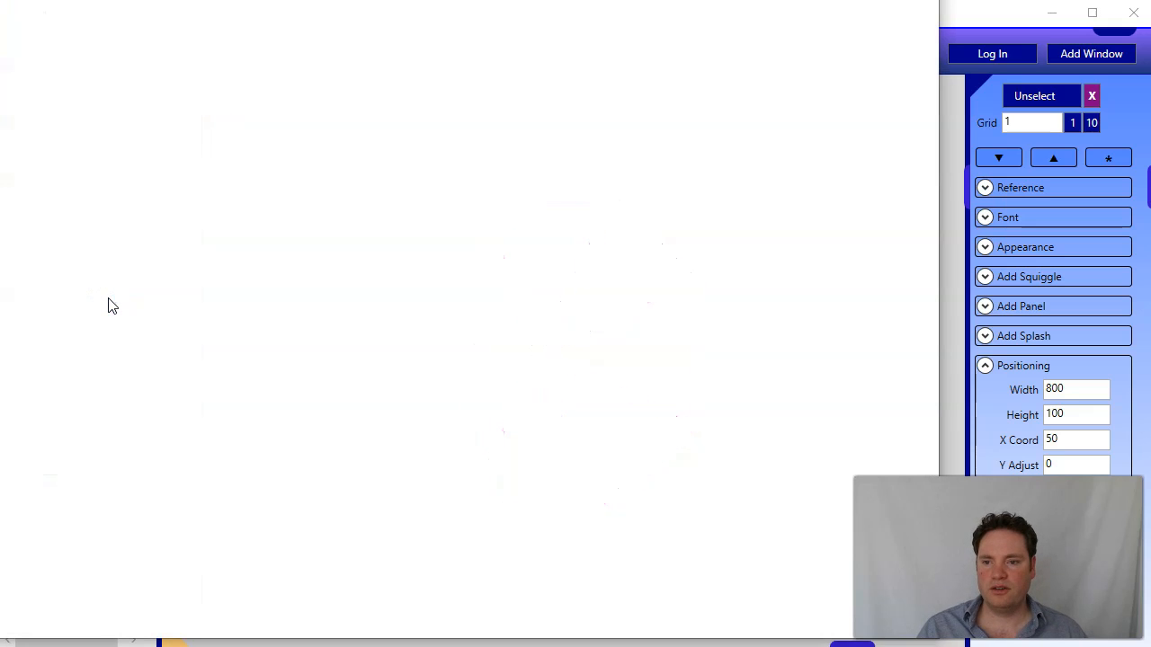
click(137, 259)
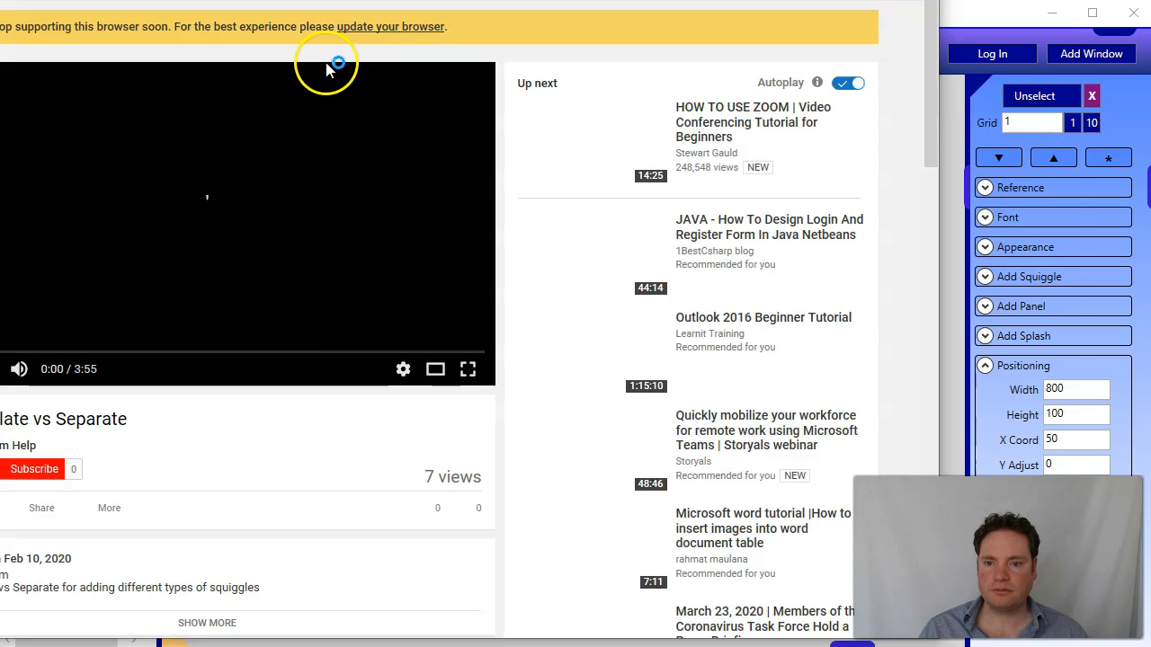
drag(376, 93, 363, 301)
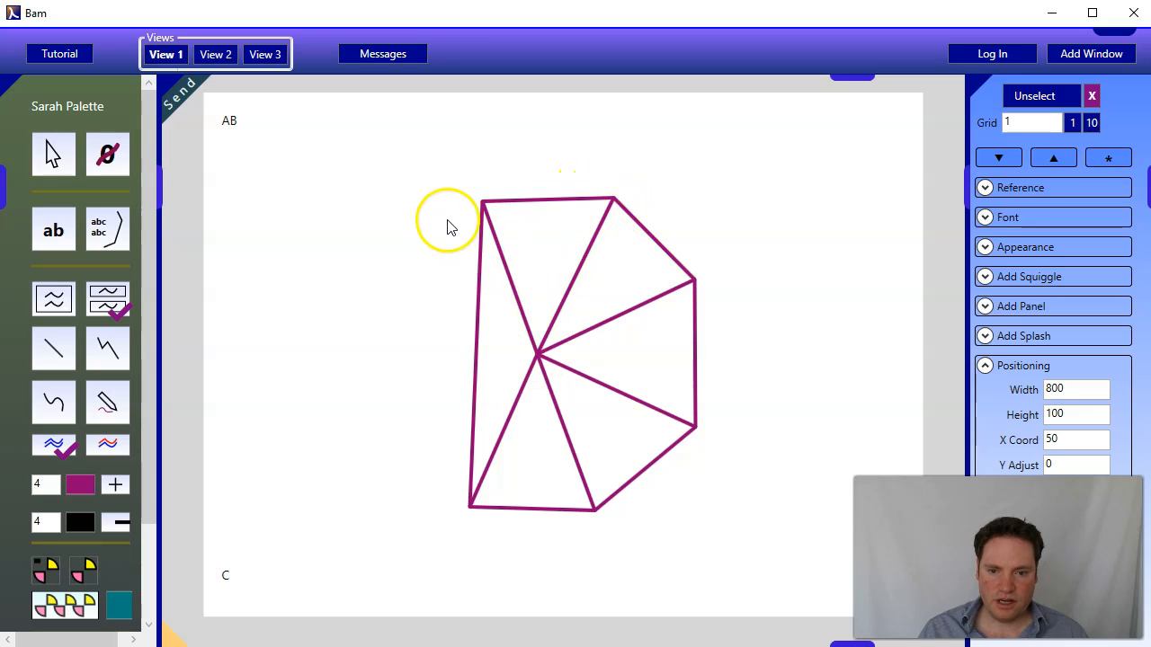
- Pull the shape's upper-left and lower-left corners outward and shift the hub slightly toward the lower right
drag(482, 202, 426, 246)
drag(468, 506, 398, 470)
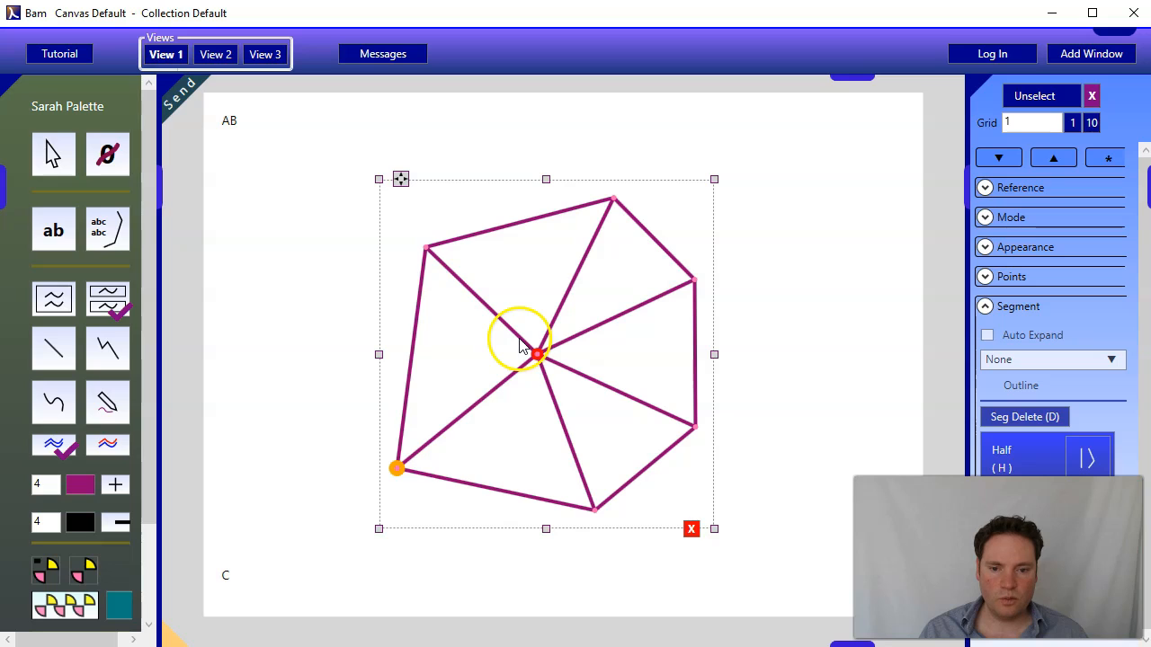
mouse_move(537, 354)
mouse_down()
mouse_move(608, 339)
mouse_move(596, 309)
mouse_move(536, 334)
mouse_move(544, 367)
mouse_up()
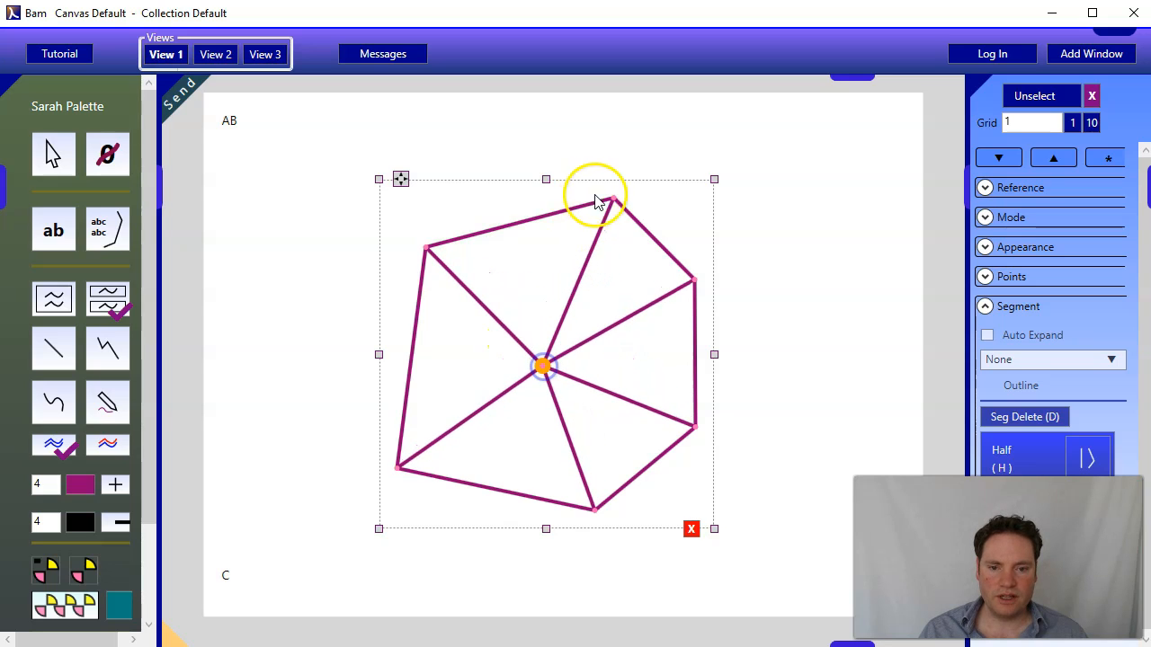
- Reposition the top, right-hand and bottom corner points to form a more even six-spoked hexagon
drag(611, 196, 533, 195)
click(689, 275)
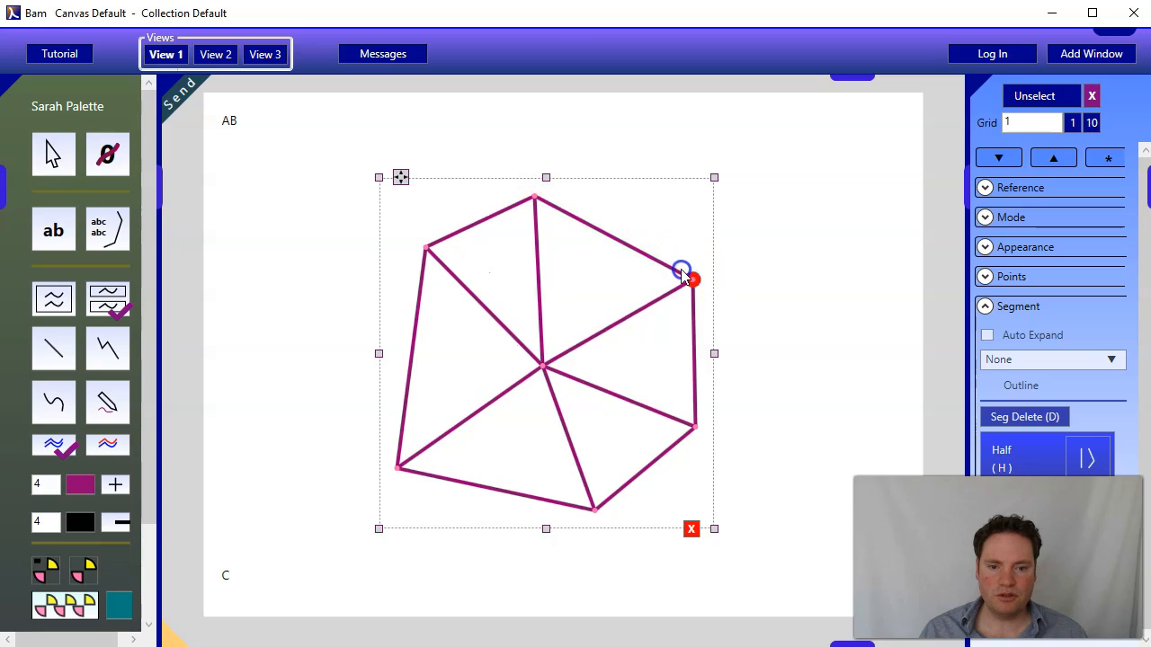
drag(683, 275, 678, 260)
drag(693, 425, 685, 423)
click(596, 512)
drag(596, 512, 554, 510)
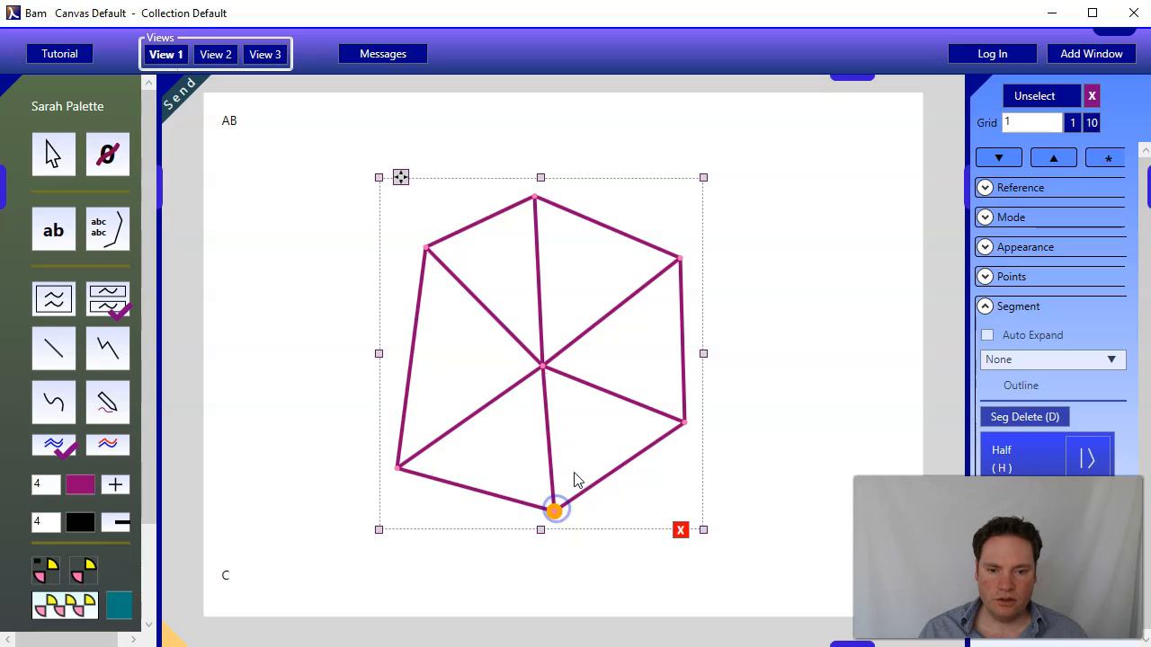
- Bend the hexagon's outer edges outward into curves, leaving the upper-right edge straight, and deselect the shape
drag(684, 393, 708, 398)
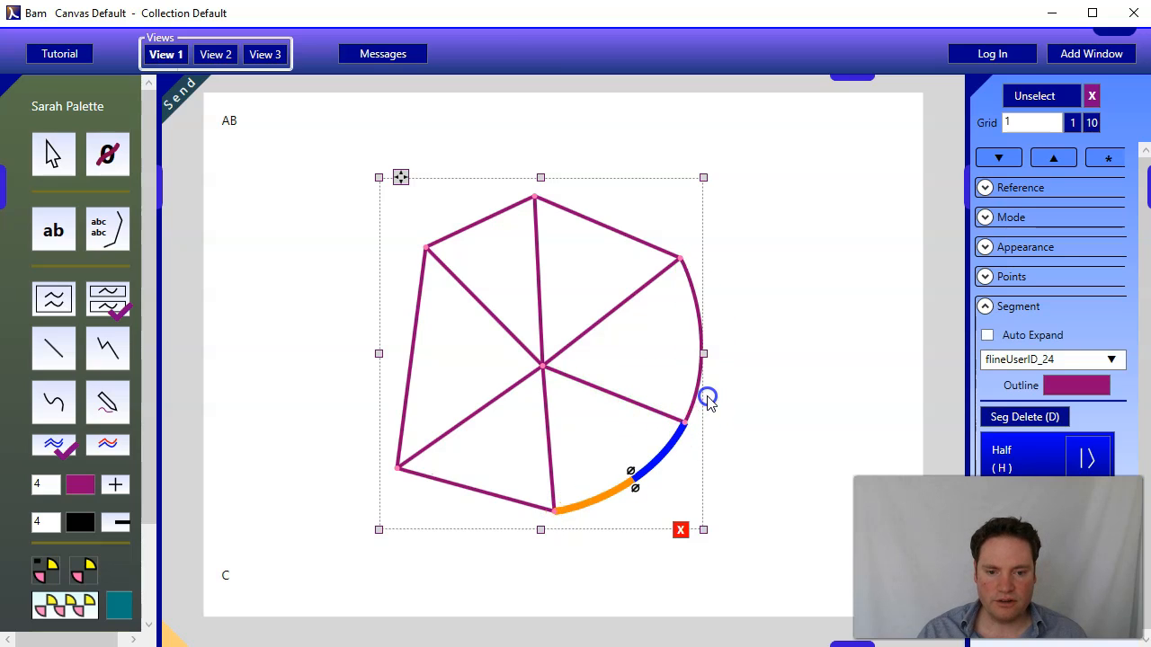
mouse_move(576, 512)
mouse_down()
mouse_move(502, 498)
mouse_move(543, 535)
mouse_move(588, 509)
mouse_up()
drag(393, 479, 417, 491)
click(406, 423)
mouse_move(403, 265)
mouse_down()
mouse_move(446, 244)
mouse_move(407, 242)
mouse_move(401, 264)
mouse_up()
click(446, 240)
click(818, 235)
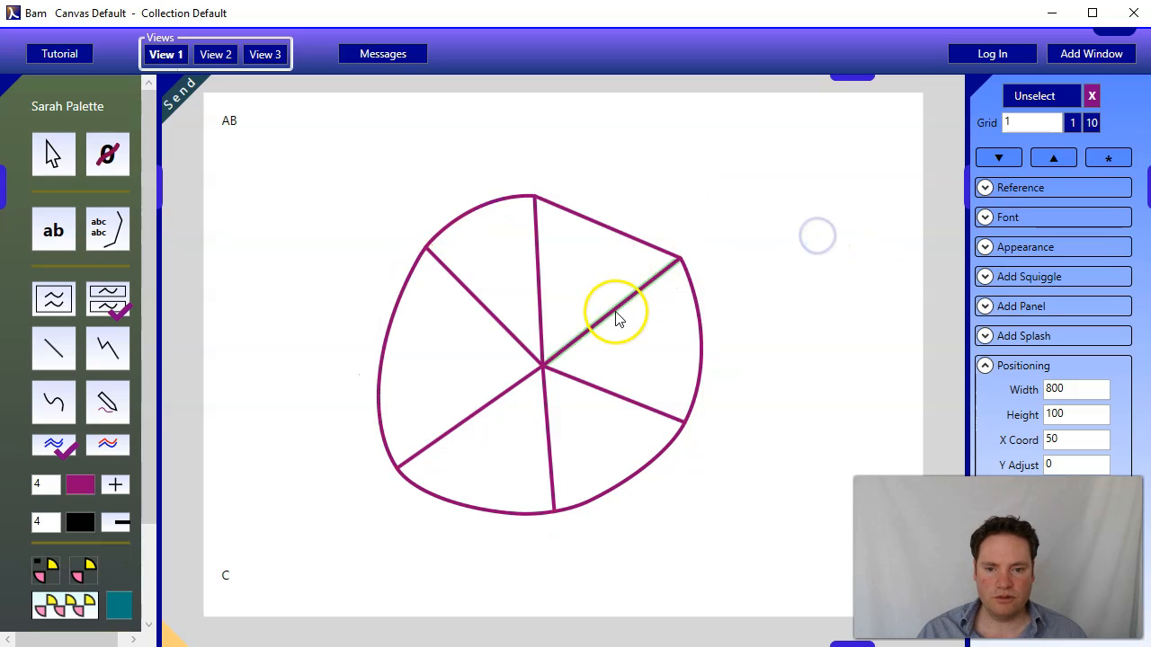
- Shift the wheel's top point and hub slightly to the right and its lower-right rim point downward
drag(534, 196, 553, 197)
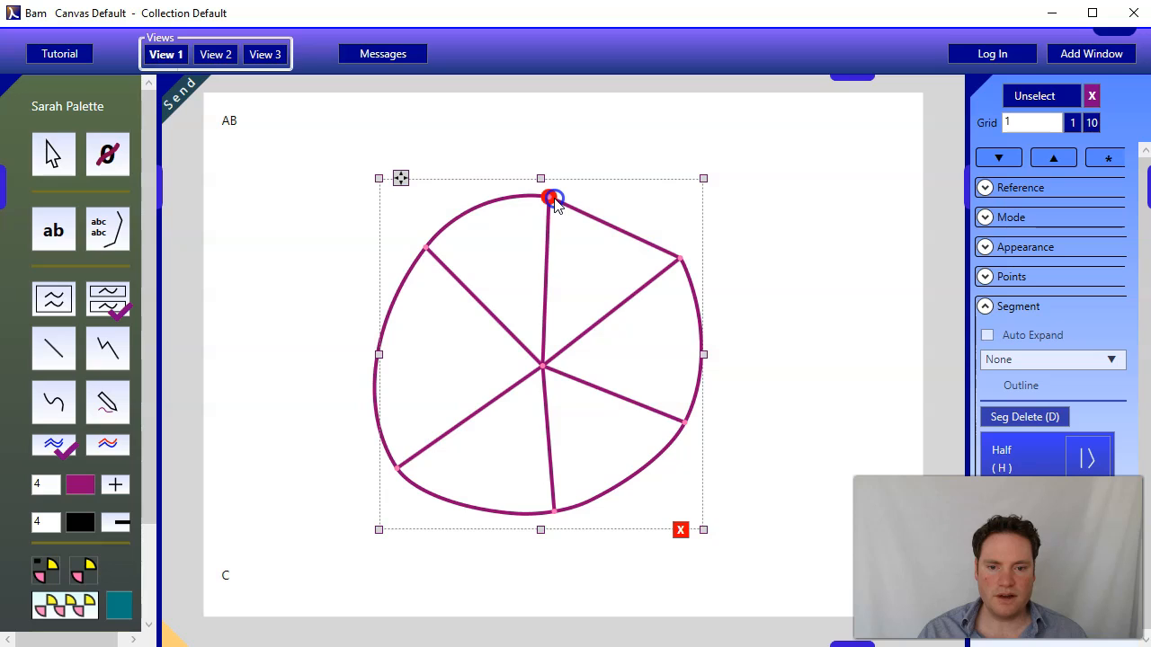
drag(543, 367, 567, 359)
drag(683, 421, 682, 454)
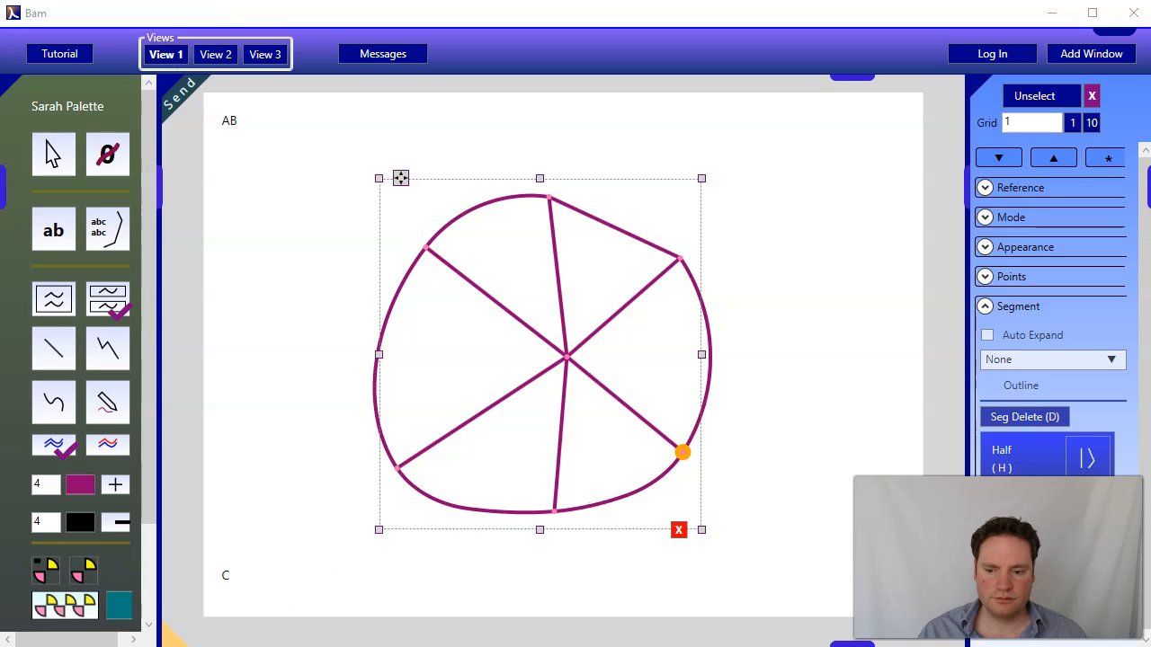
- Shrink the whole wheel to less than half its size and move it to the lower-left area of the canvas
drag(702, 529, 524, 331)
drag(401, 179, 298, 425)
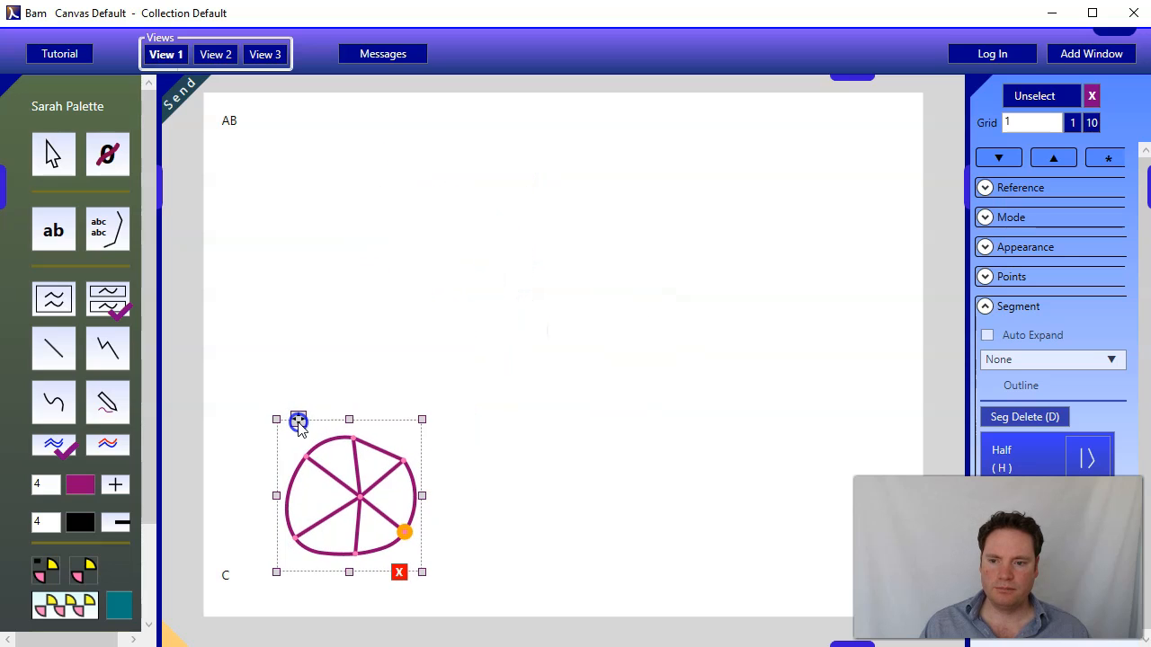
- Place a multi-line text box near the canvas's upper left and enlarge it to 254 wide and 179 high
click(108, 231)
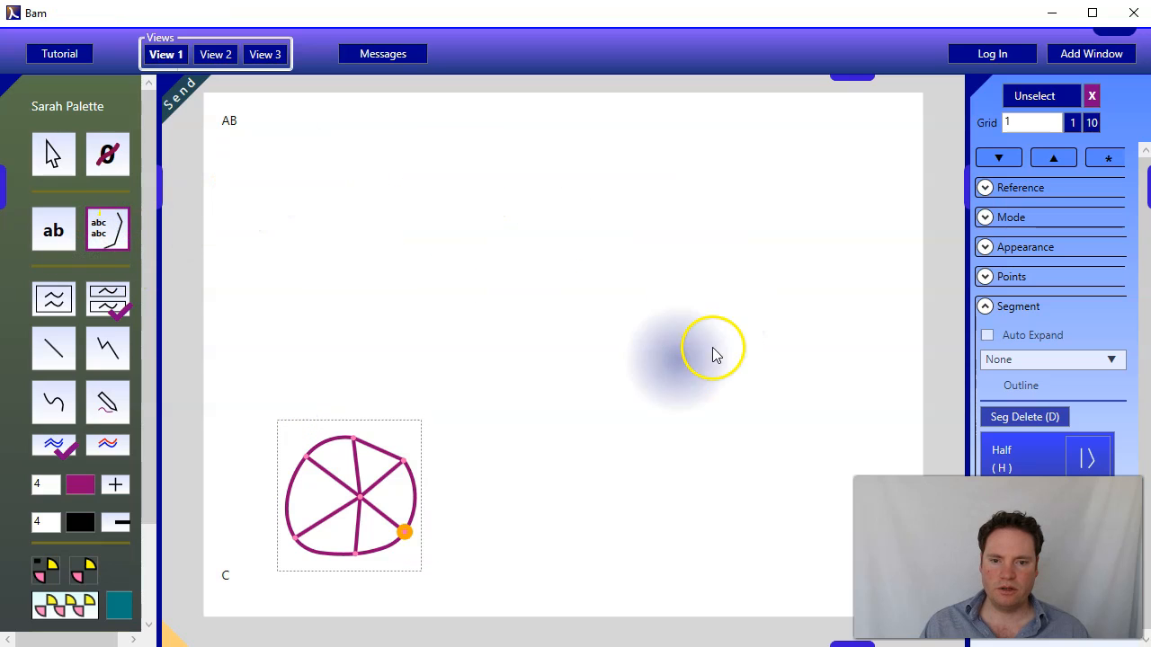
click(286, 184)
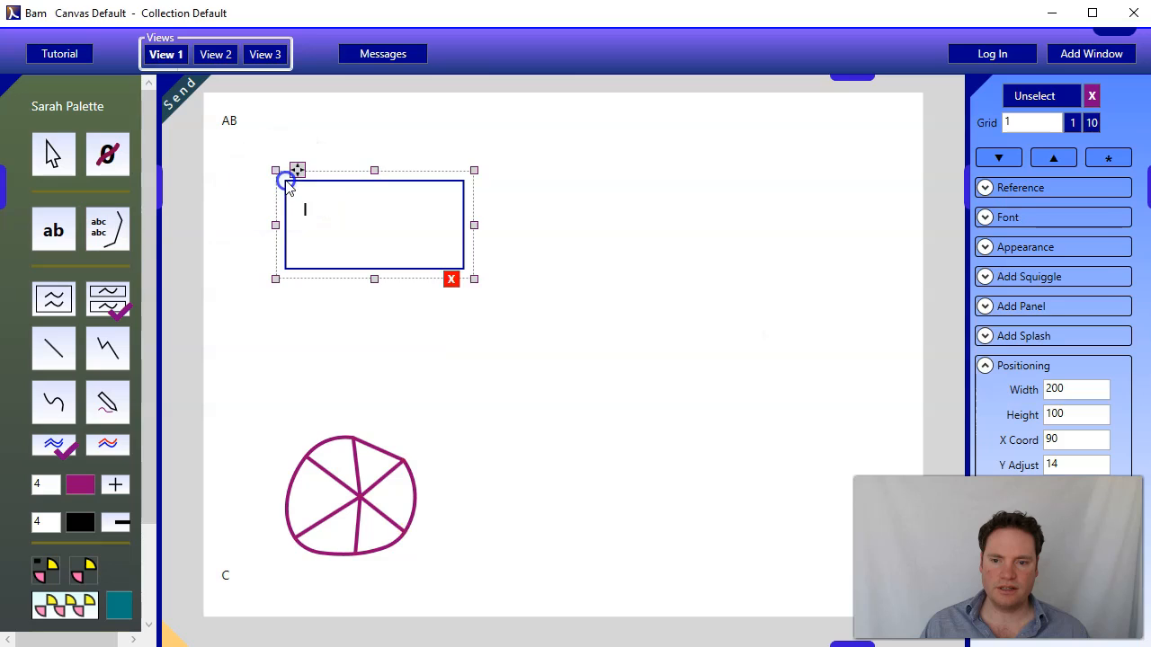
drag(473, 278, 521, 349)
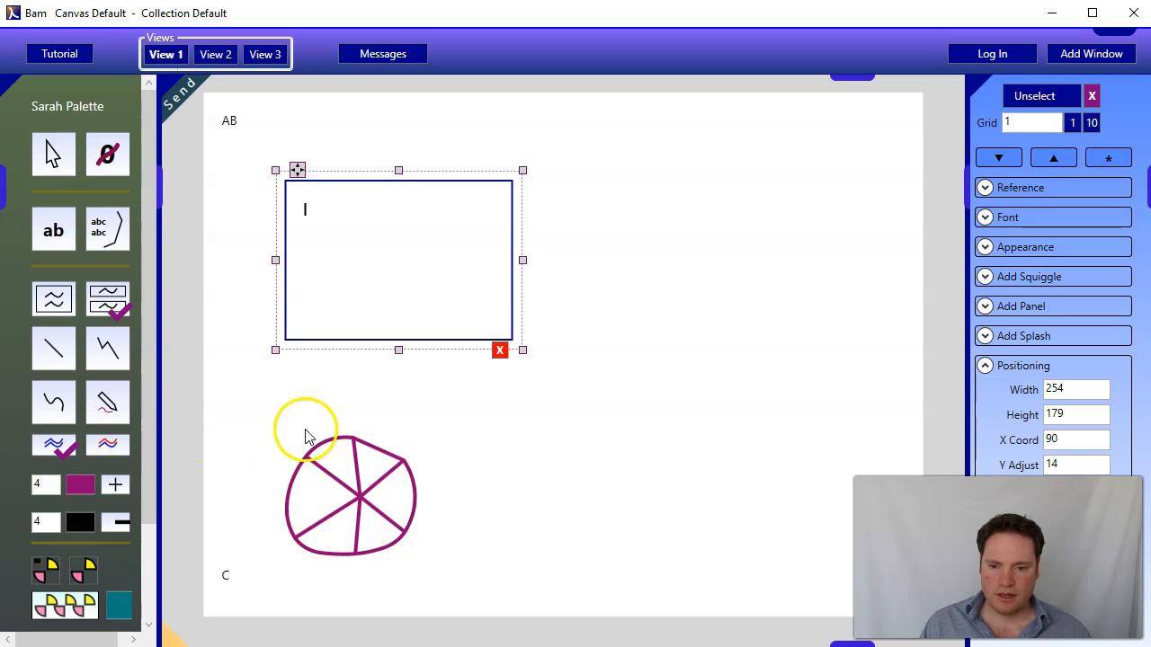
- Move the wheel inside the text box, and enlarge the box to 268 wide and 201 high
click(326, 448)
mouse_move(303, 428)
mouse_down()
mouse_move(301, 386)
mouse_move(372, 194)
mouse_move(346, 196)
mouse_up()
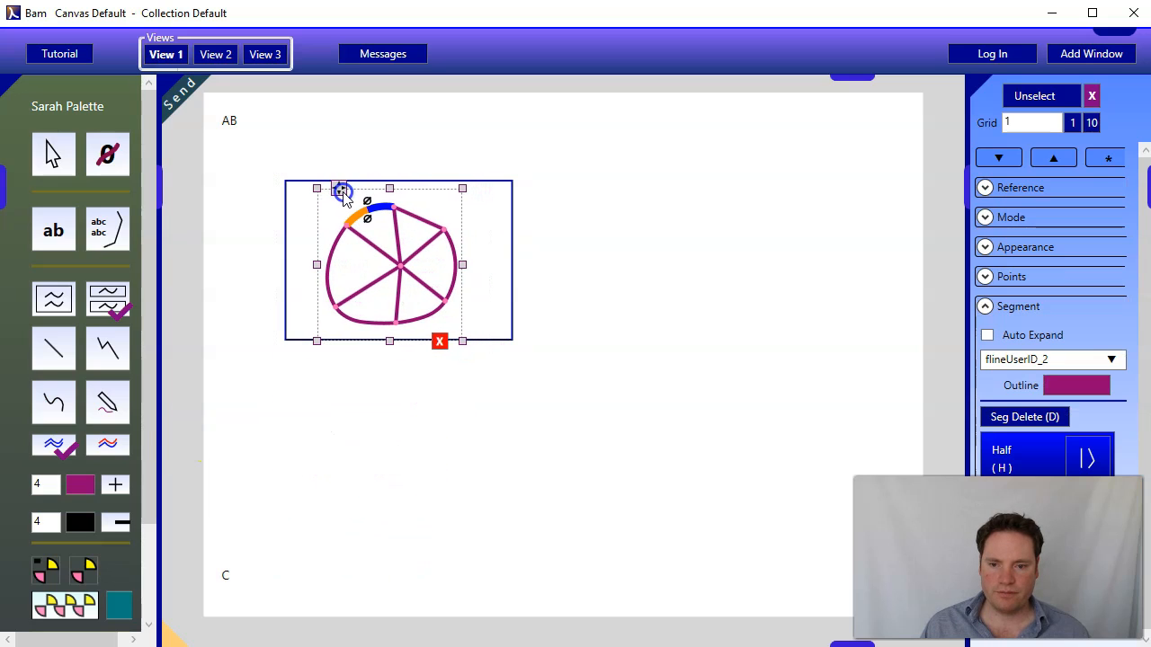
click(513, 340)
drag(522, 349, 534, 369)
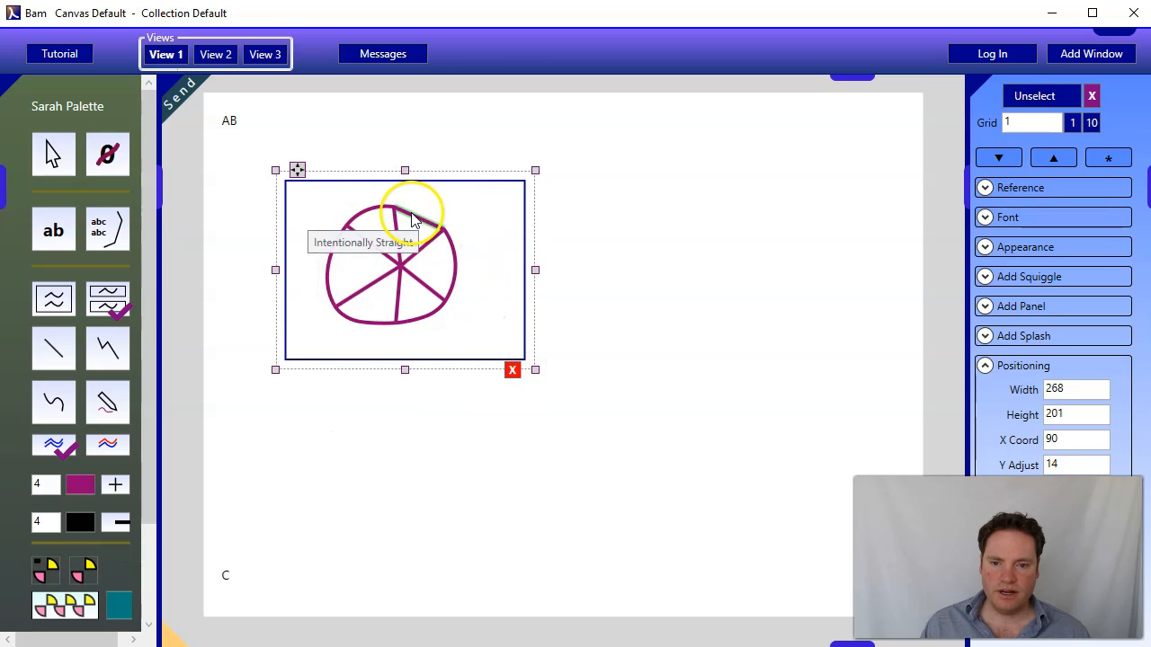
- Duplicate the wheel from the text box into the area below the box, and delete the duplicate
click(412, 220)
click(338, 188)
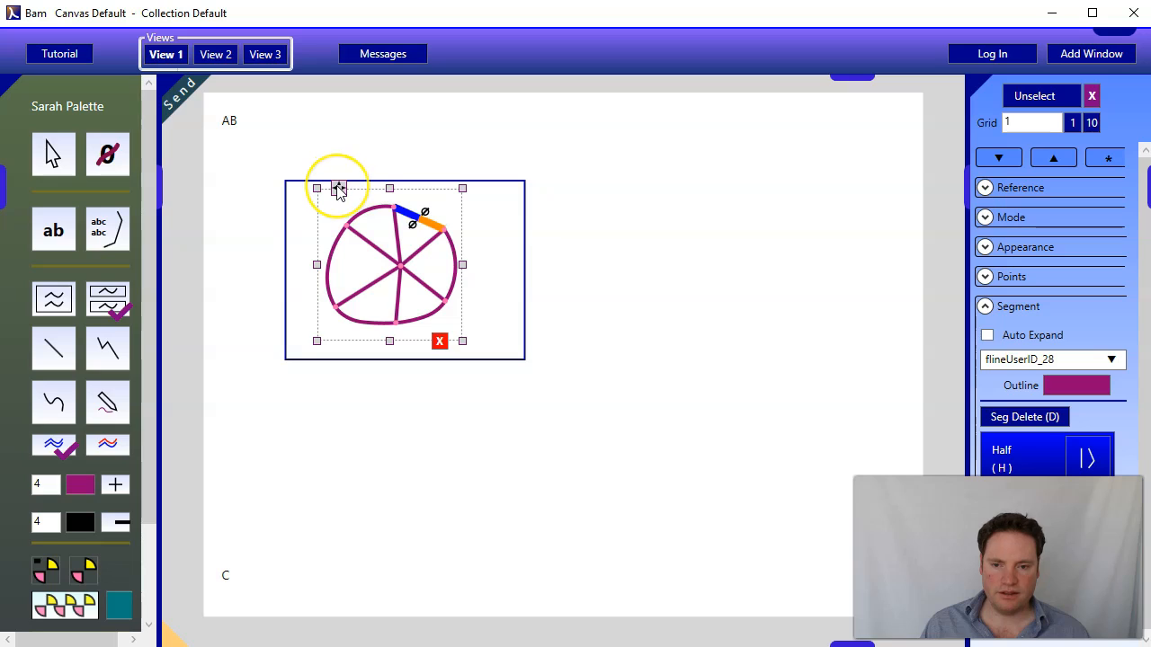
drag(338, 191, 356, 405)
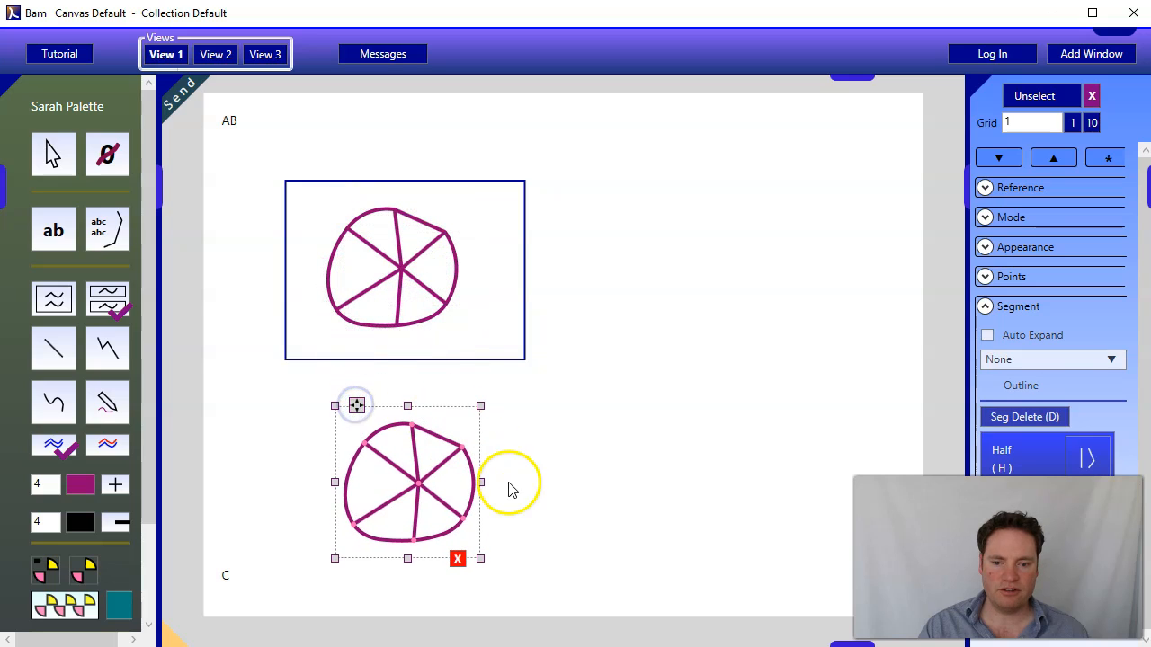
click(458, 559)
- Copy the wheel inside the text box and paste it onto the canvas
click(415, 232)
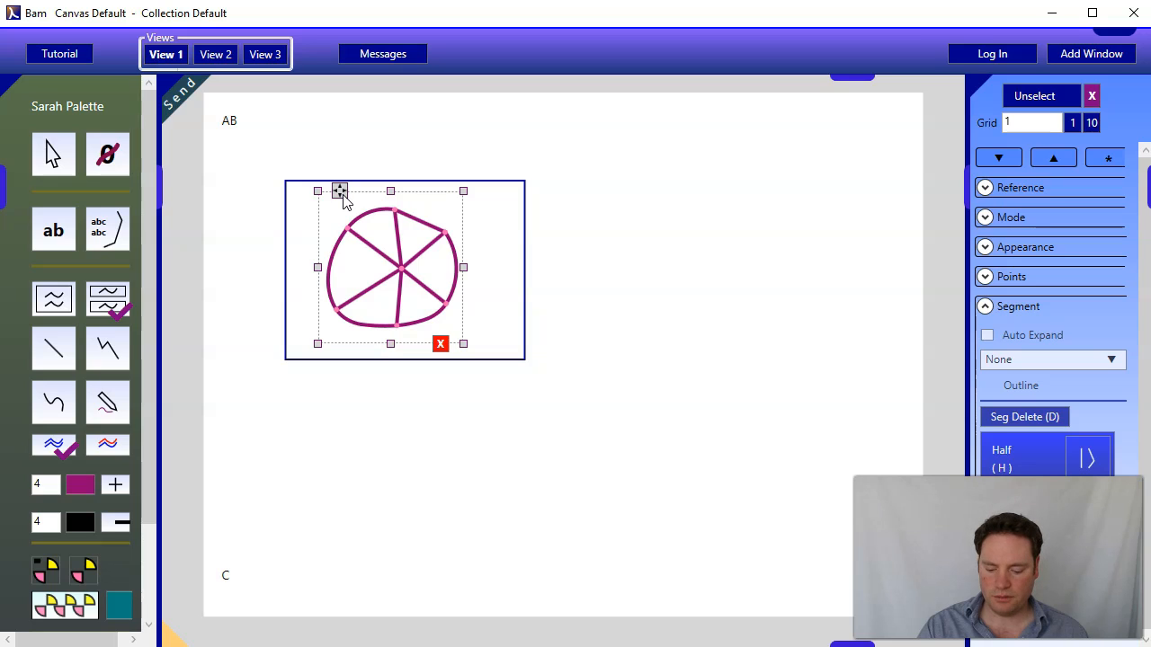
click(681, 333)
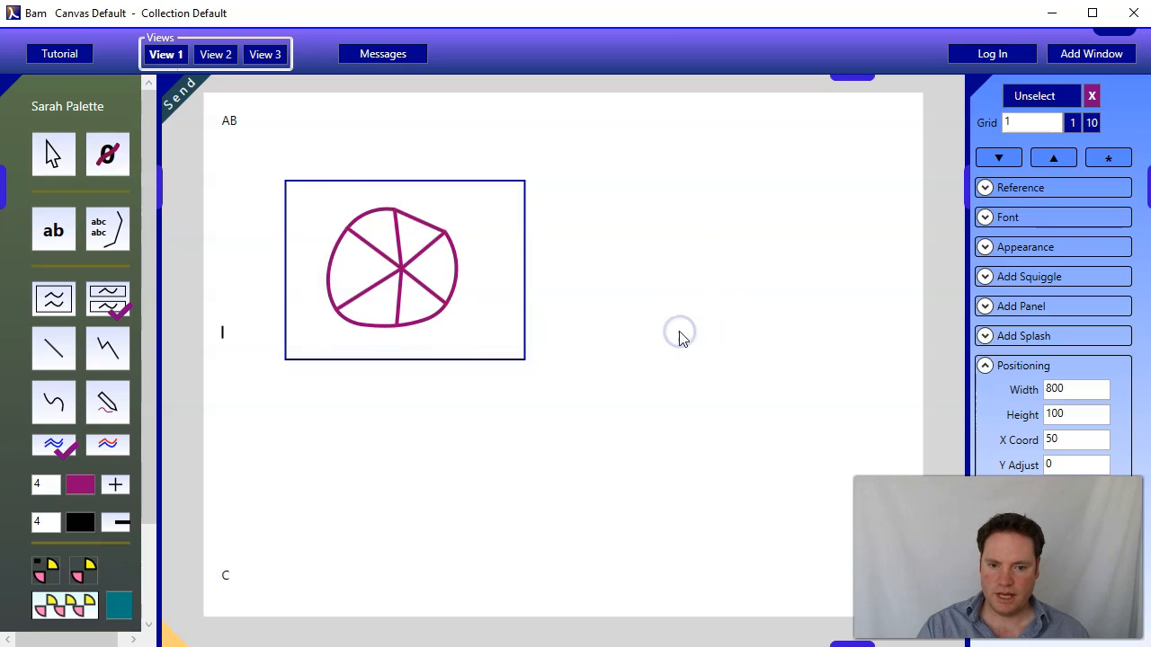
key(ctrl+v)
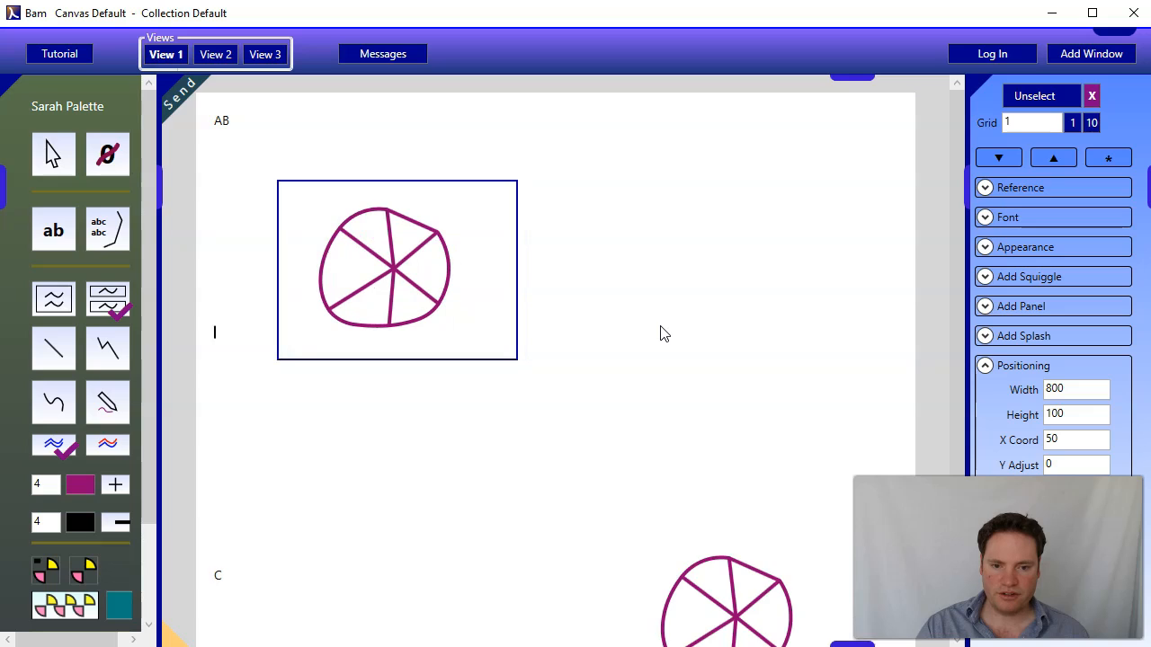
- Move the pasted wheel up onto the visible canvas and place it below the text box
click(703, 560)
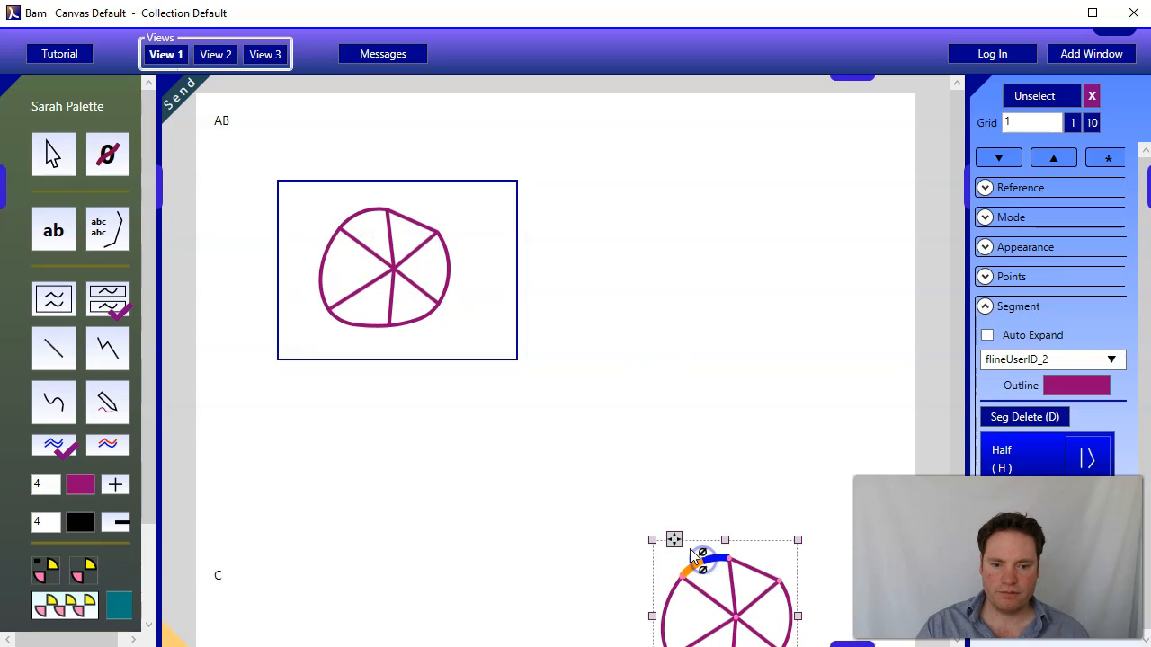
drag(676, 546, 653, 286)
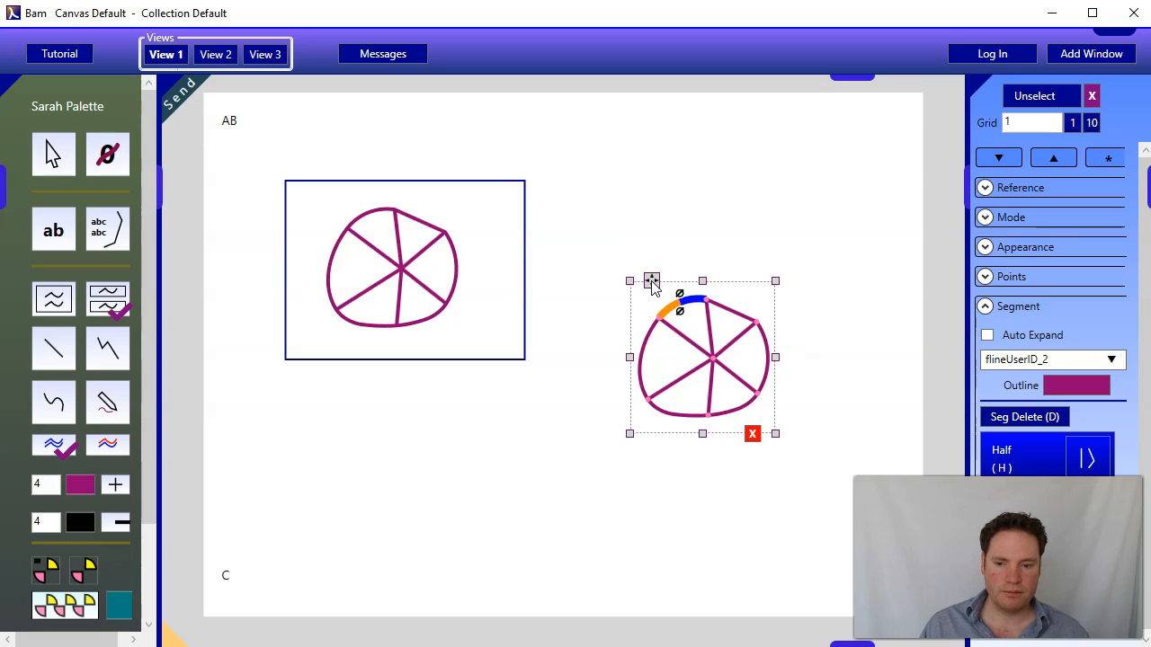
click(213, 591)
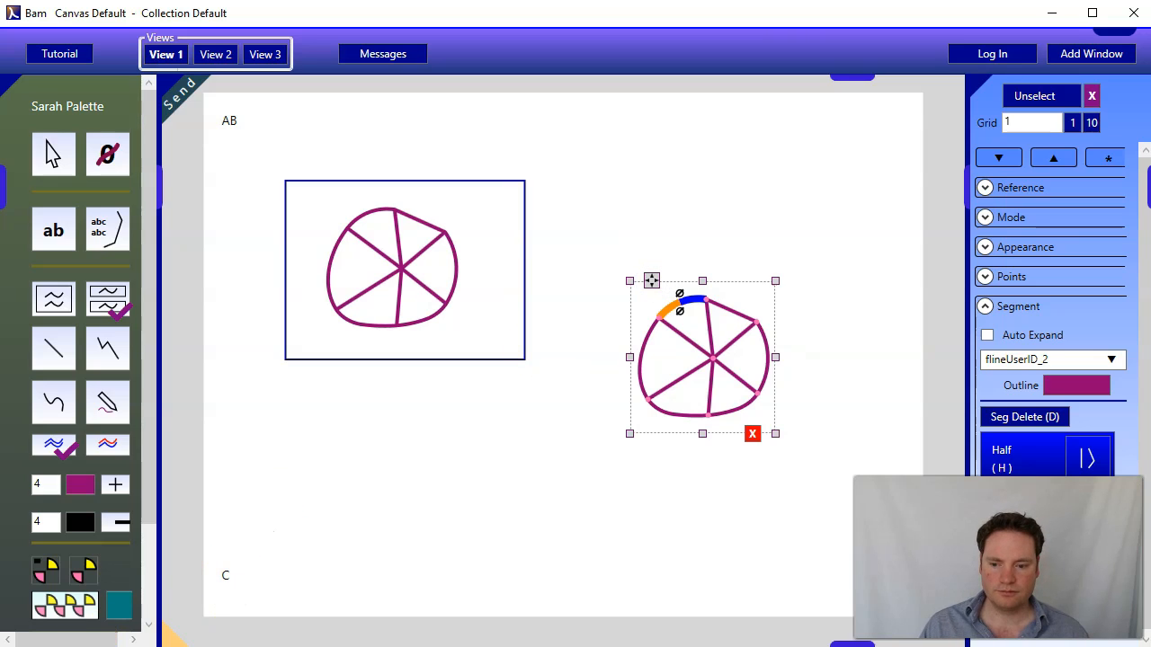
mouse_move(652, 280)
mouse_down()
mouse_move(416, 463)
mouse_move(327, 445)
mouse_up()
- Duplicate the text box with its wheel on the canvas's right half and enlarge the copy to 331 wide and 437 high
click(483, 228)
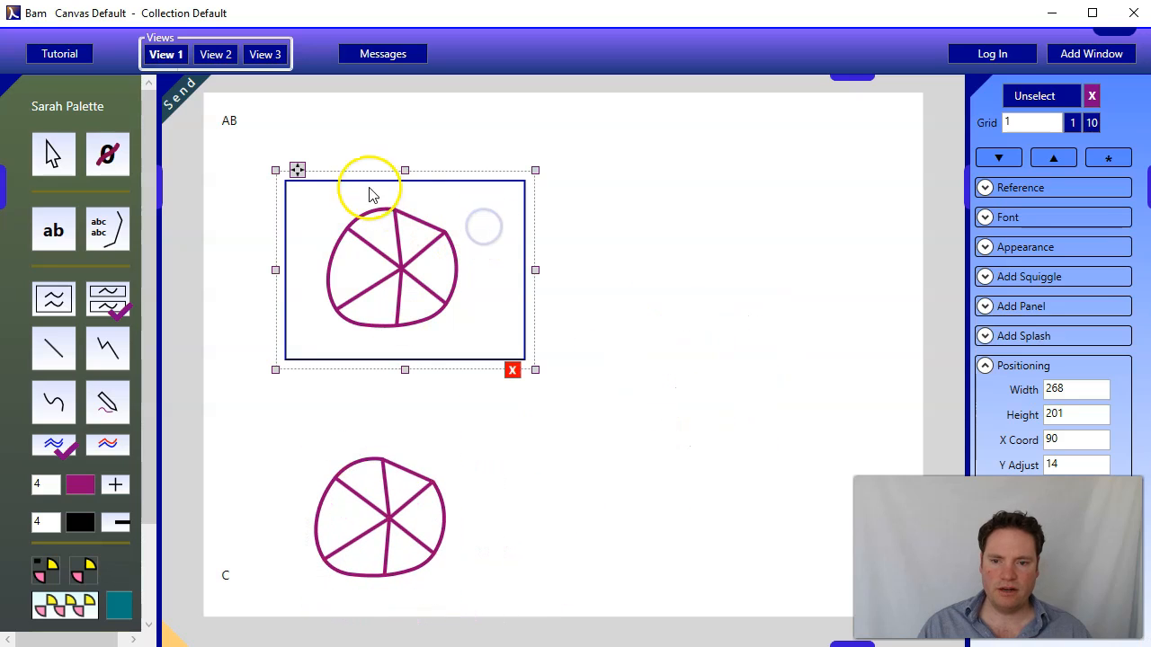
mouse_move(298, 170)
mouse_down()
mouse_move(526, 159)
mouse_move(599, 168)
mouse_up()
drag(707, 367, 695, 584)
drag(846, 375, 893, 374)
- Move the original text box with its wheel inside the enlarged box, below that box's own wheel
click(465, 191)
mouse_move(300, 174)
mouse_down()
mouse_move(563, 303)
mouse_move(621, 348)
mouse_up()
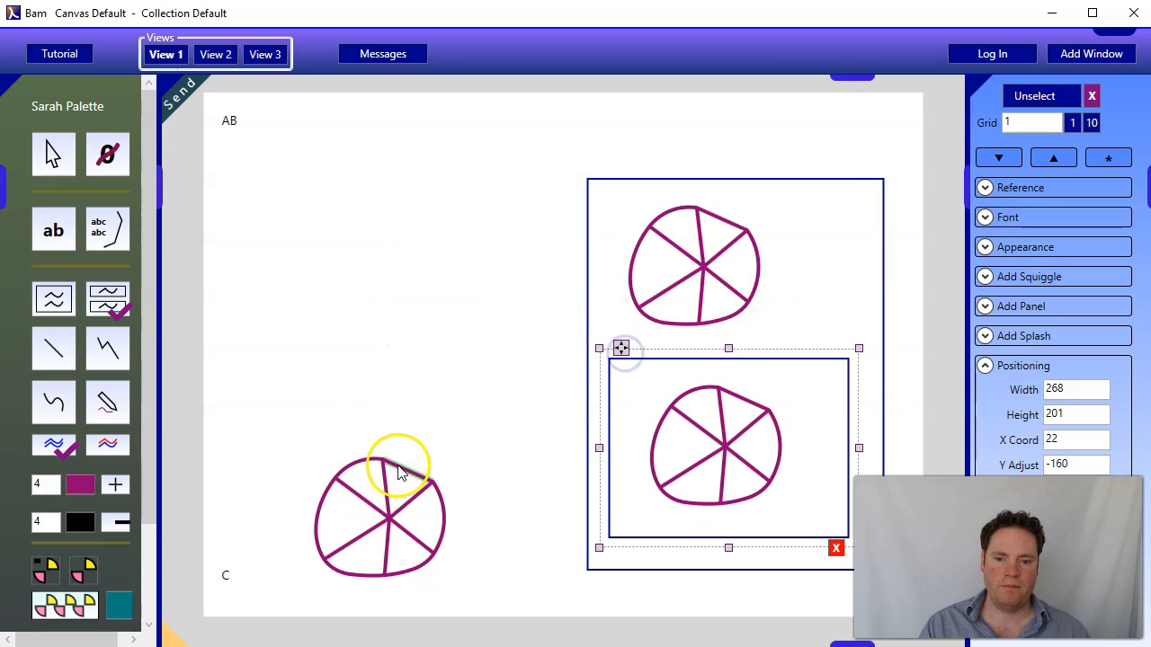
- Duplicate the whole nested box on the canvas's left half and delete the loose wheel behind the copy
click(632, 206)
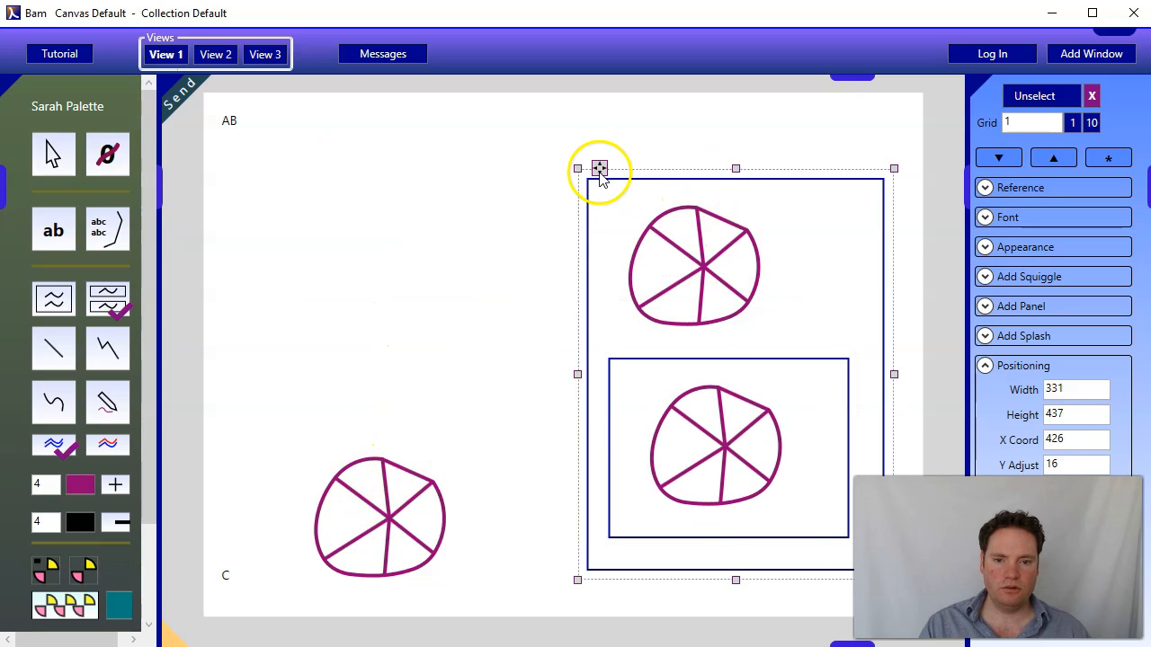
drag(600, 170, 258, 170)
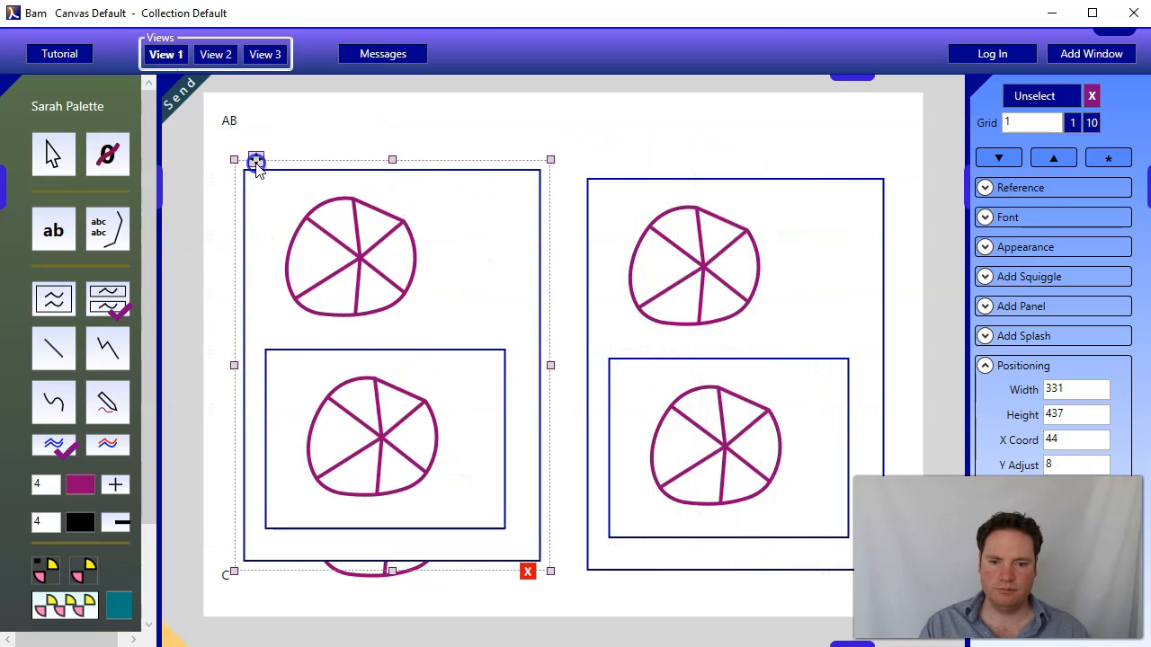
click(405, 569)
click(428, 593)
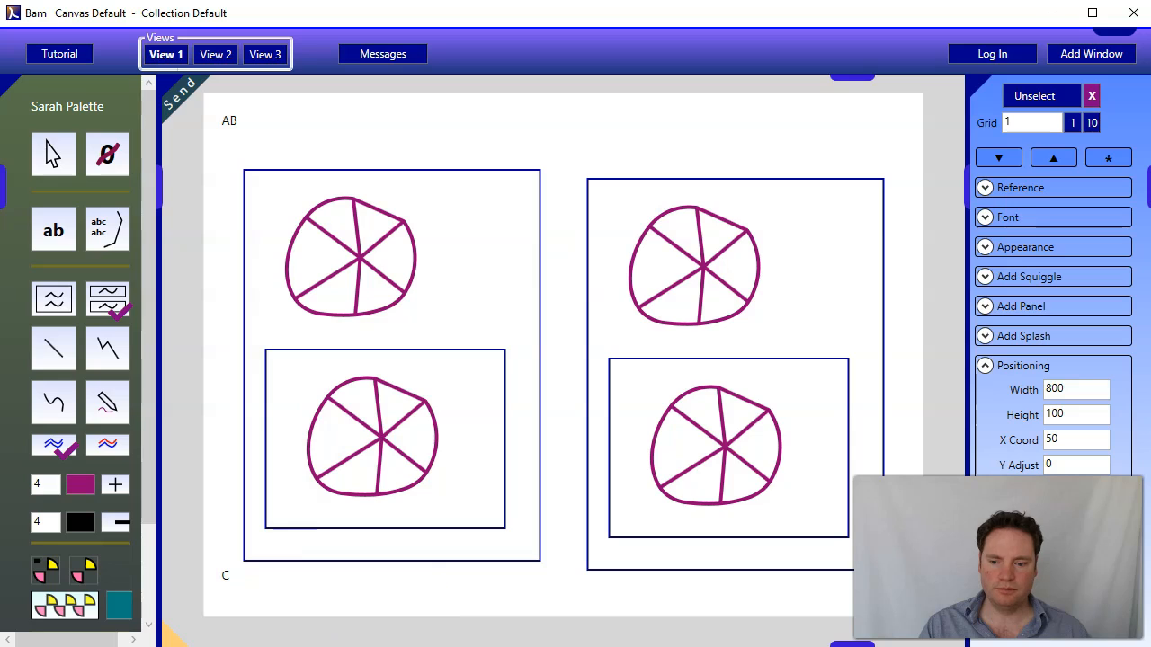
- Shift the hub of the lower wheel in each nested box downward and to the left
click(371, 441)
drag(371, 440, 357, 448)
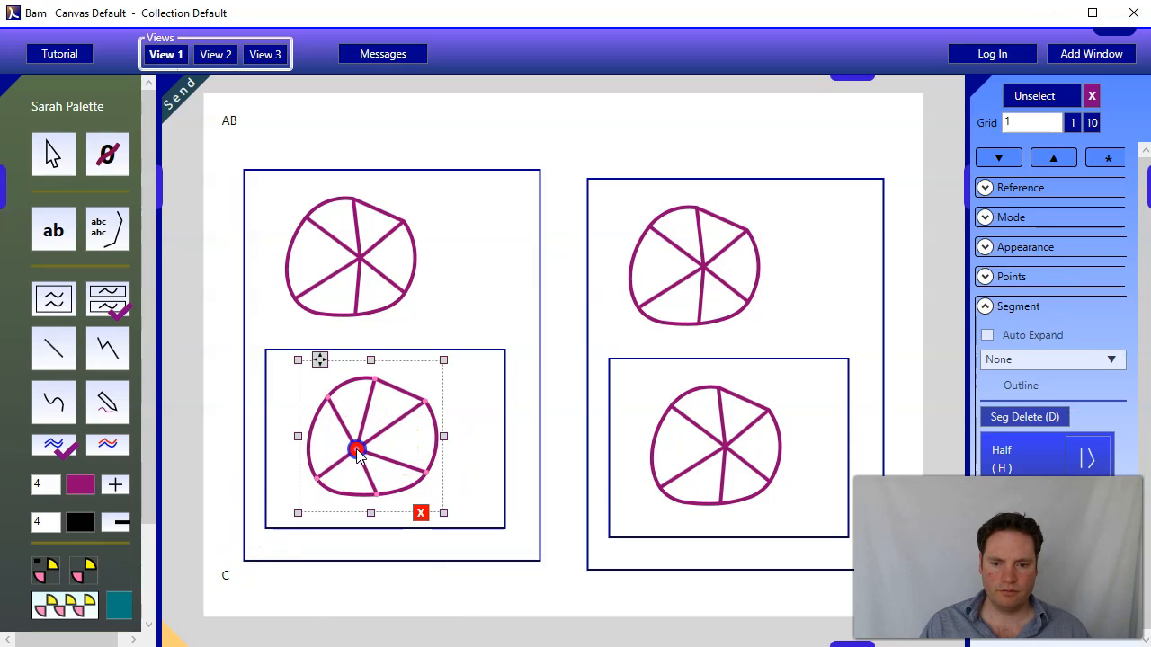
click(724, 445)
drag(725, 444, 710, 467)
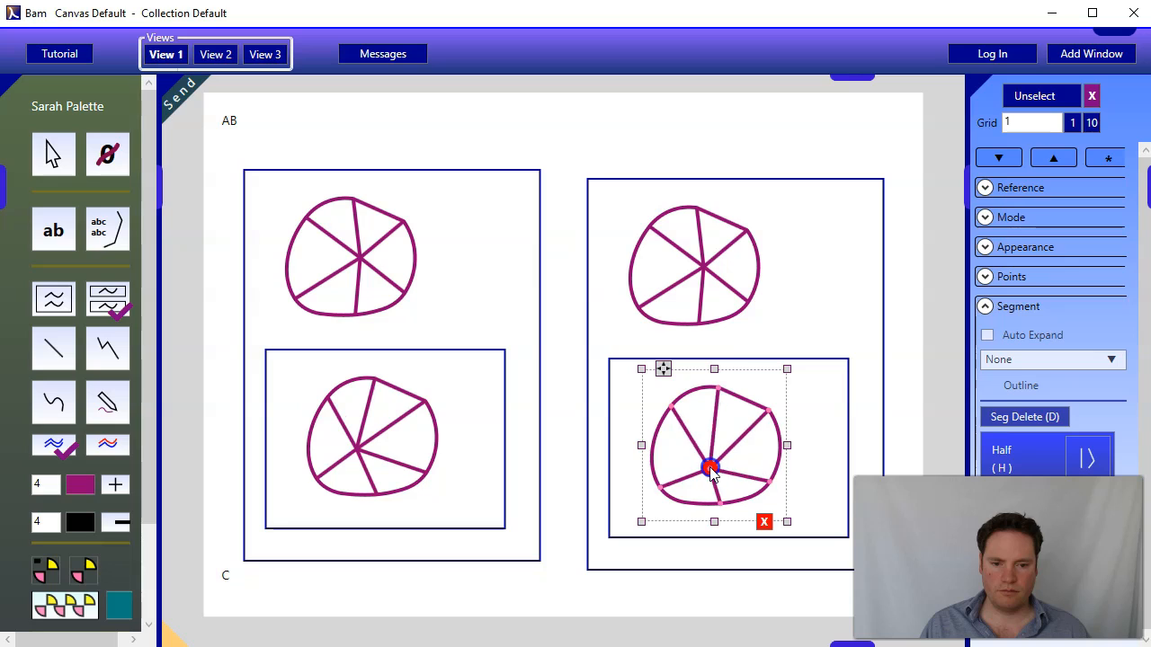
- Shift the hub and top rim point of the right box's upper wheel slightly up and to the right
click(701, 262)
drag(701, 262, 708, 261)
drag(698, 207, 706, 201)
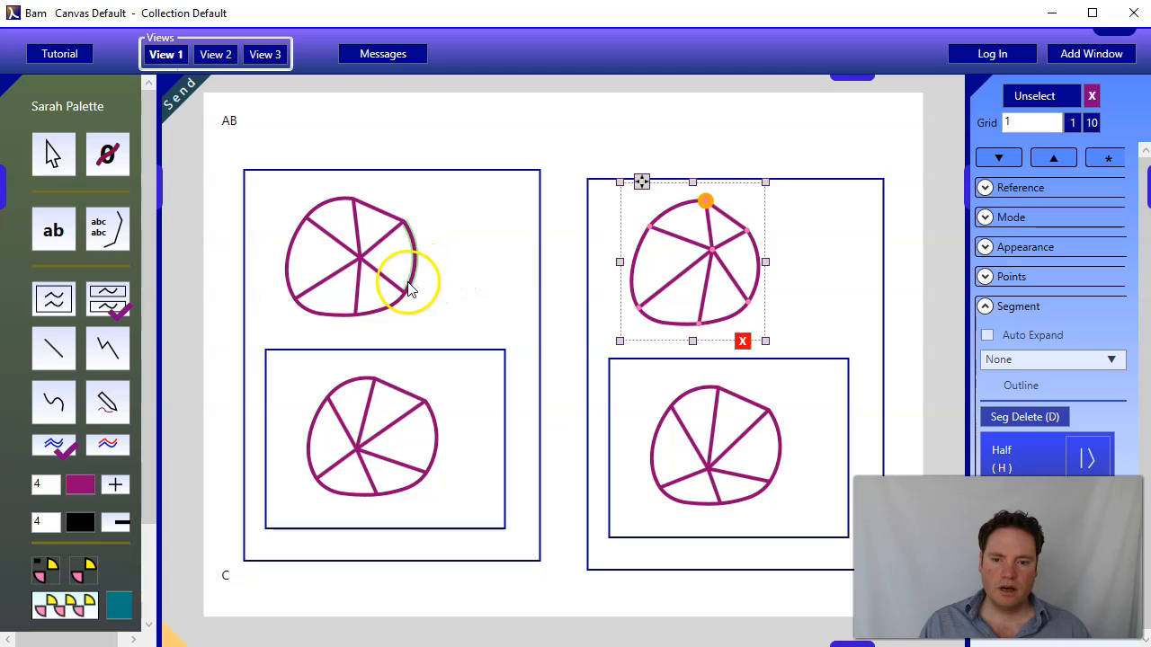
- Move the upper wheel out of the left nested box toward the upper right, and delete that box
click(360, 260)
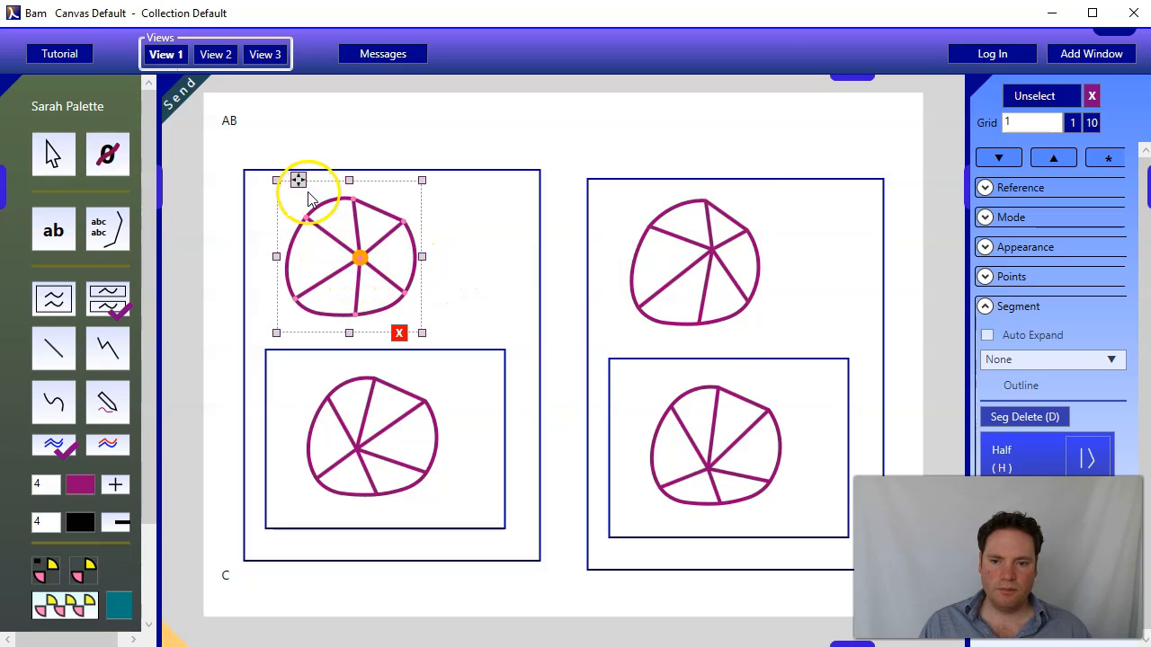
drag(301, 184, 373, 117)
click(301, 226)
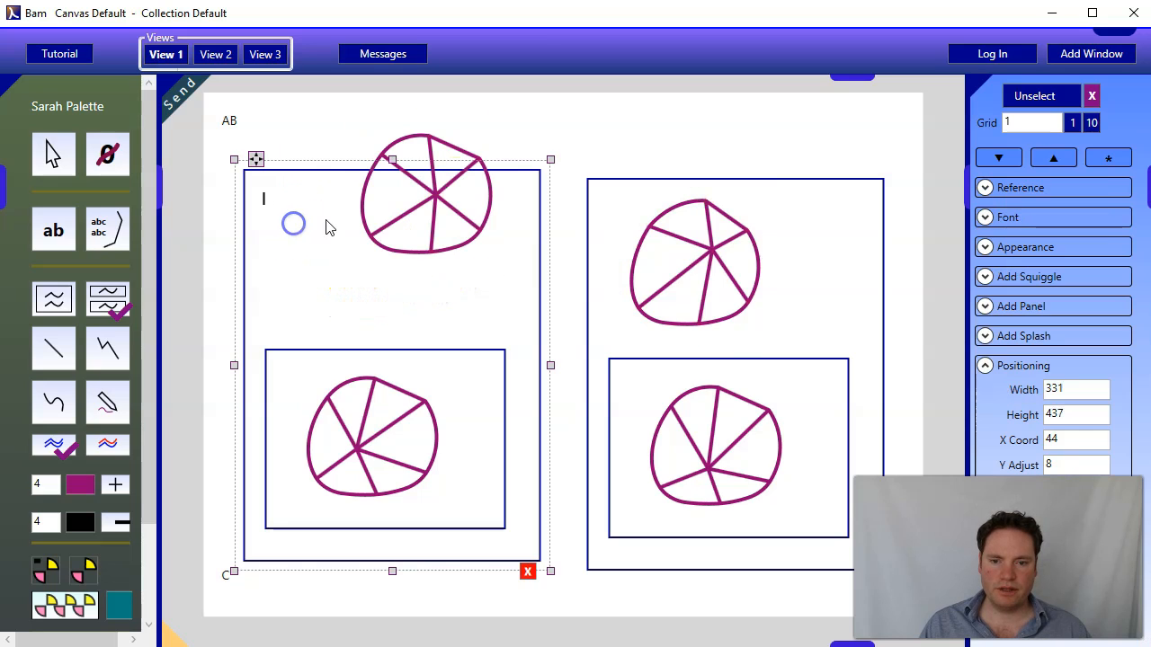
click(528, 572)
- Move the remaining nested box slightly to the left and delete it with its contents
click(812, 221)
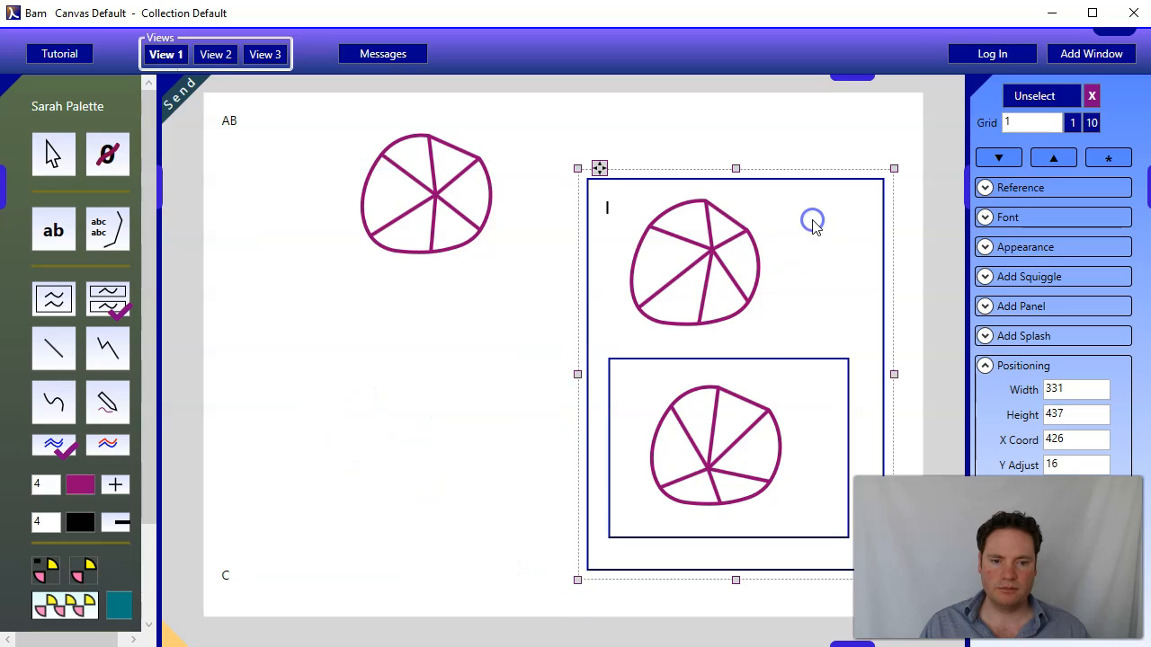
drag(599, 168, 521, 182)
click(791, 594)
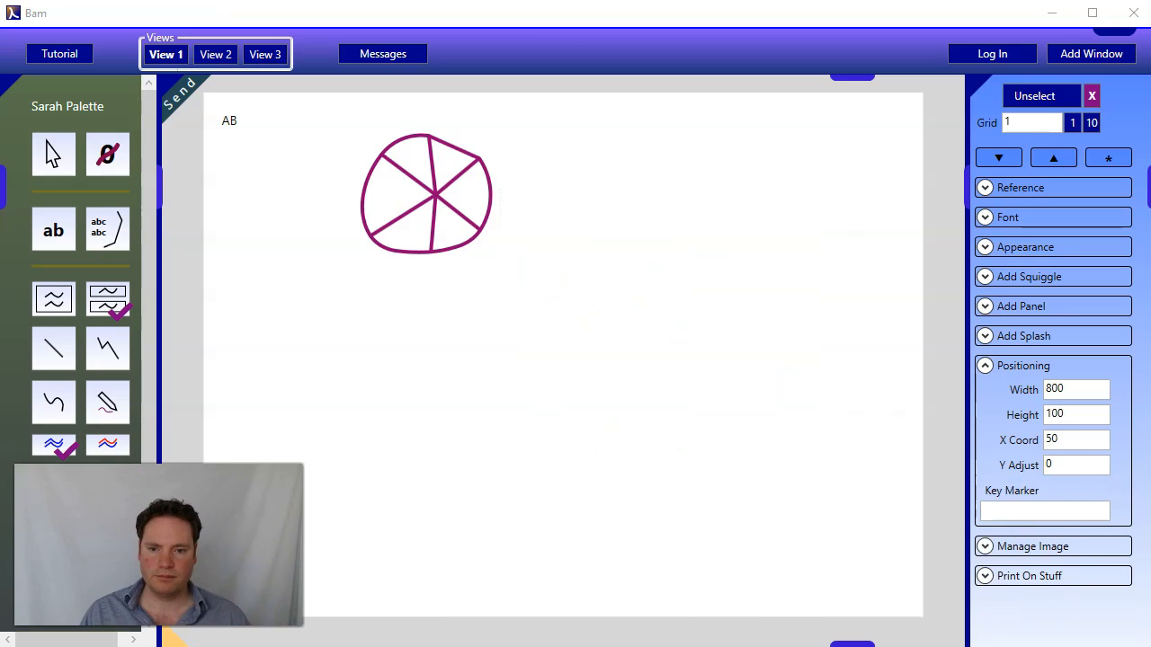
- Set the remaining wheel's width and height to 100 and move it to the middle of the canvas
click(449, 147)
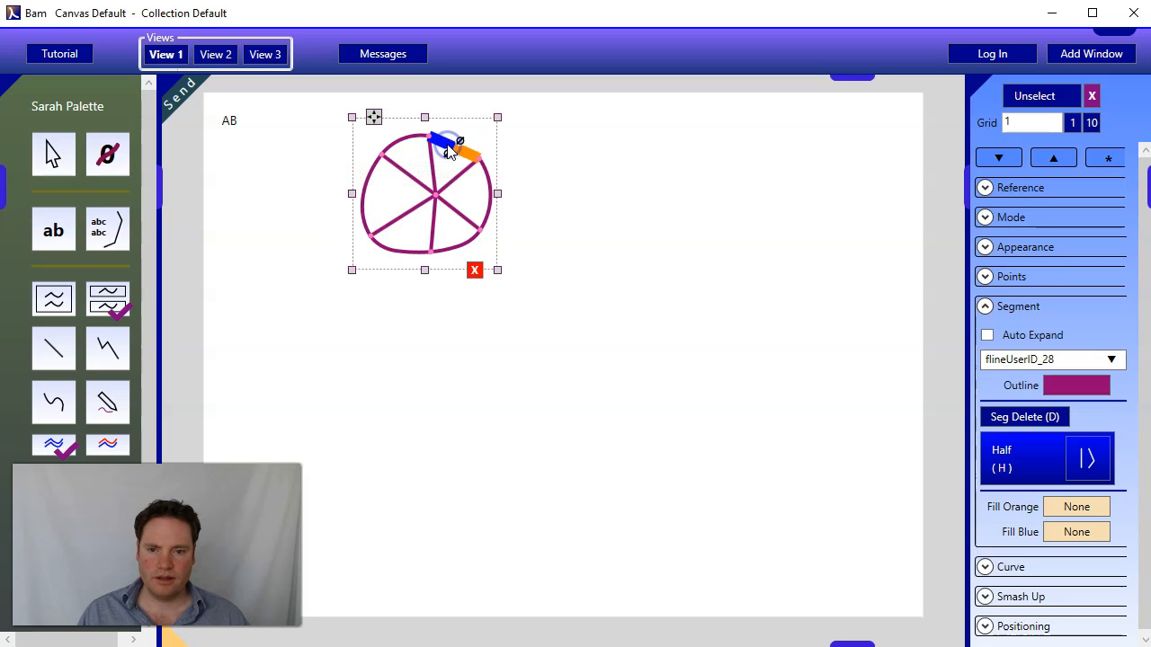
click(1011, 624)
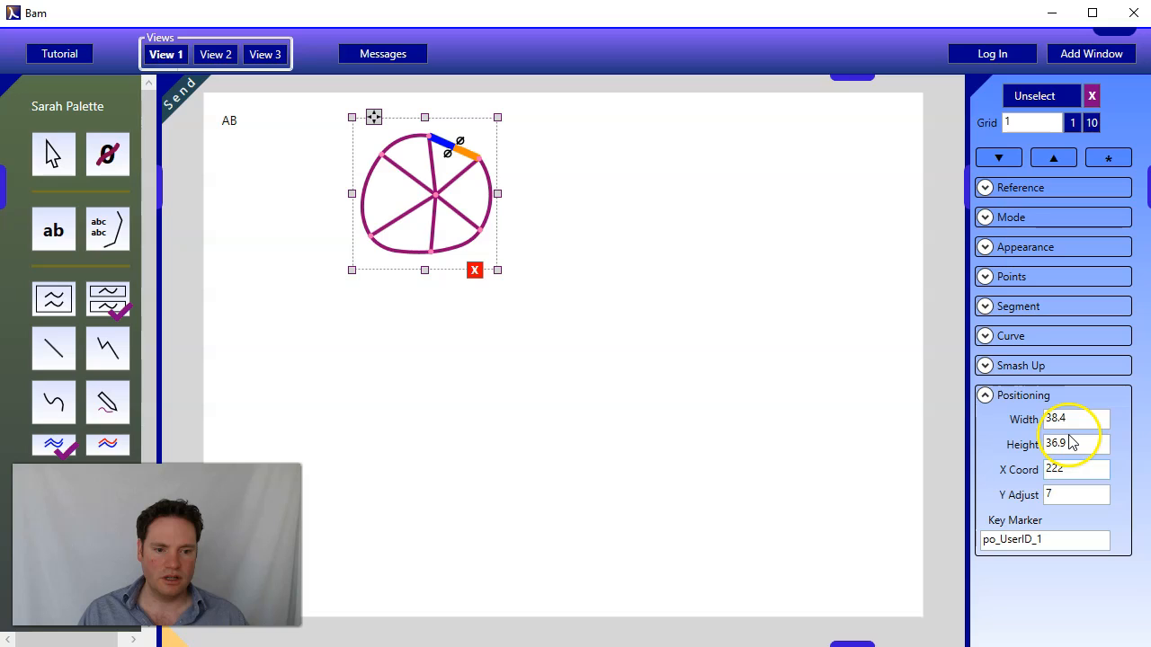
click(1011, 418)
text(100)
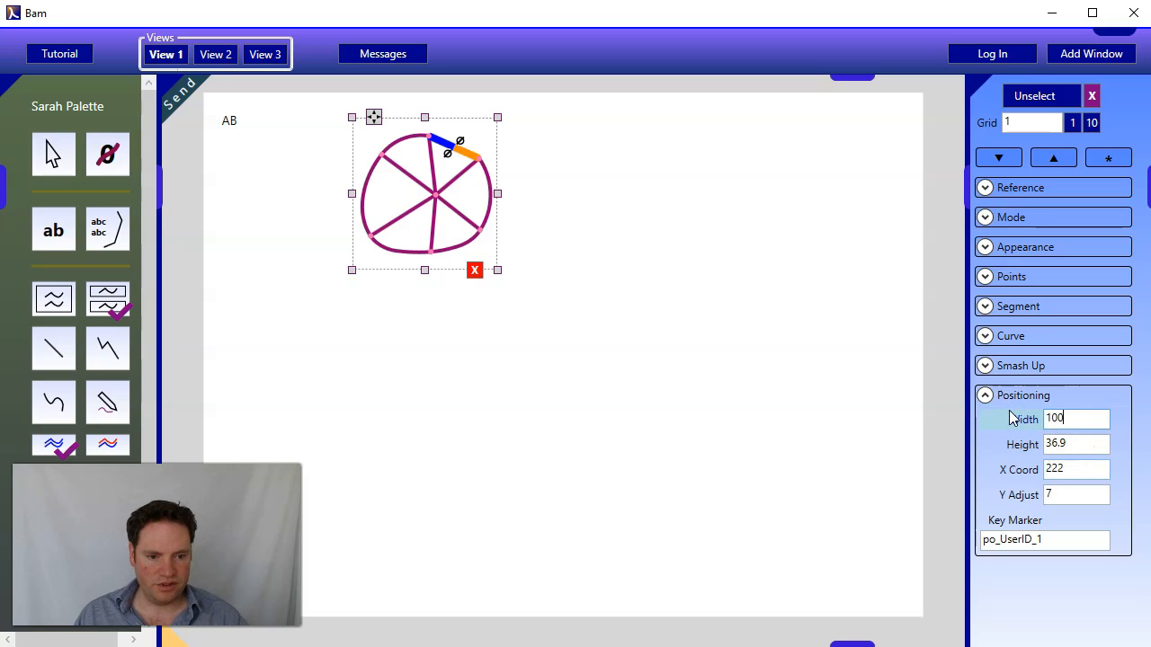
click(1014, 443)
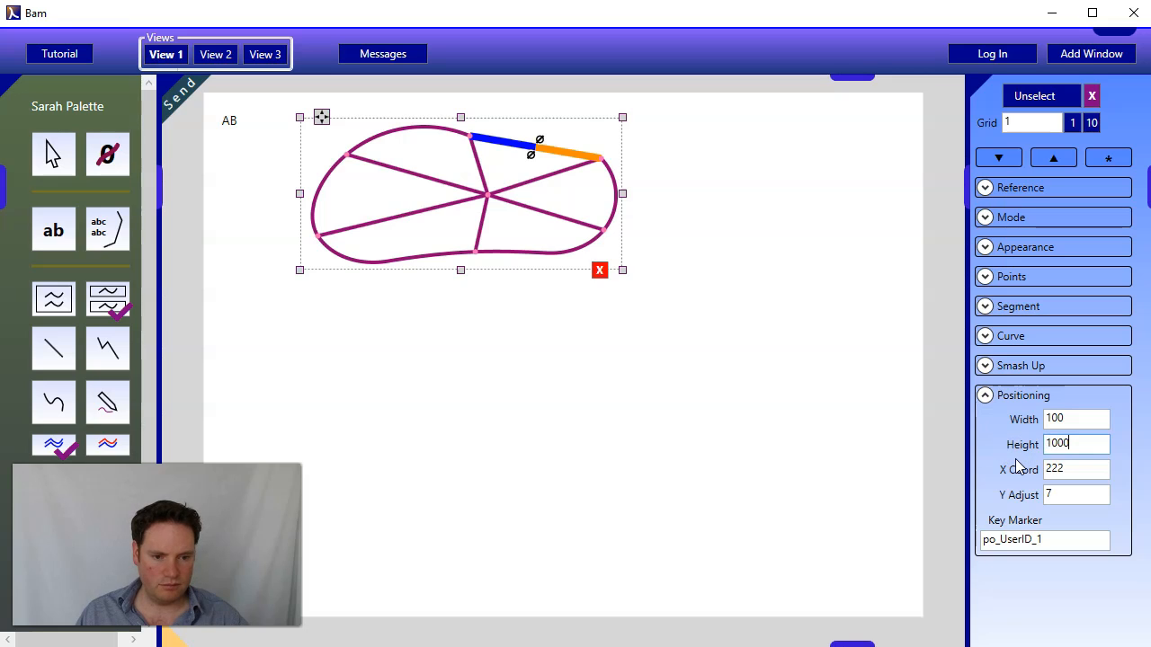
key(Return)
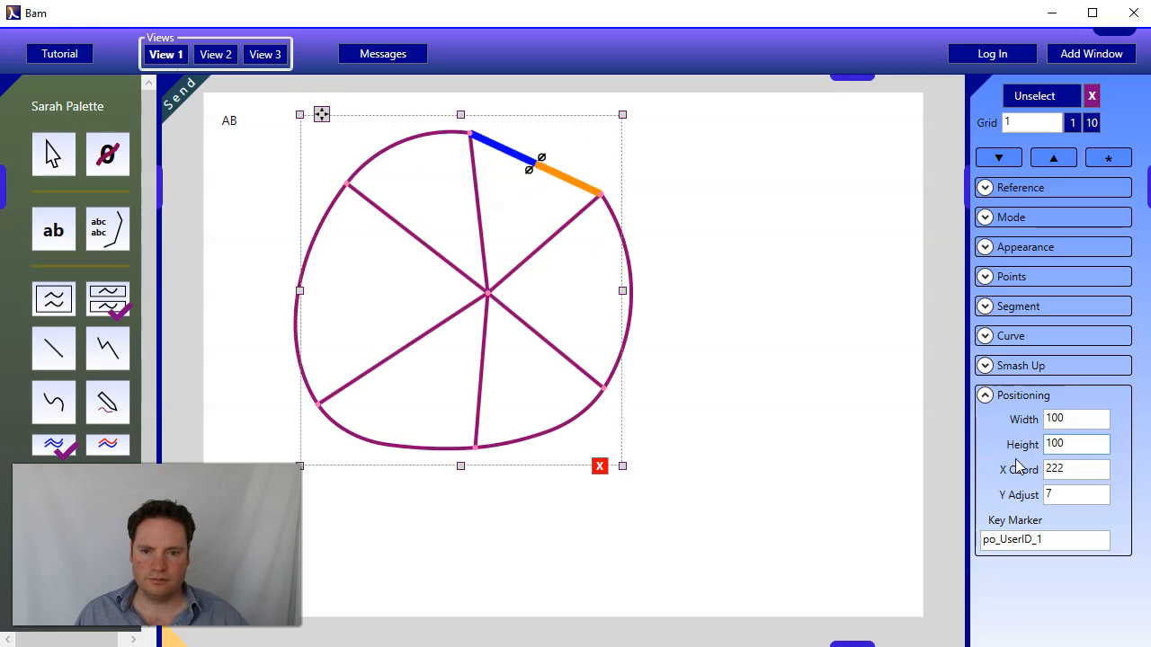
drag(322, 114, 447, 159)
- Set the wheel's outline to bright green (145, 255, 28) and undo the color change
click(559, 225)
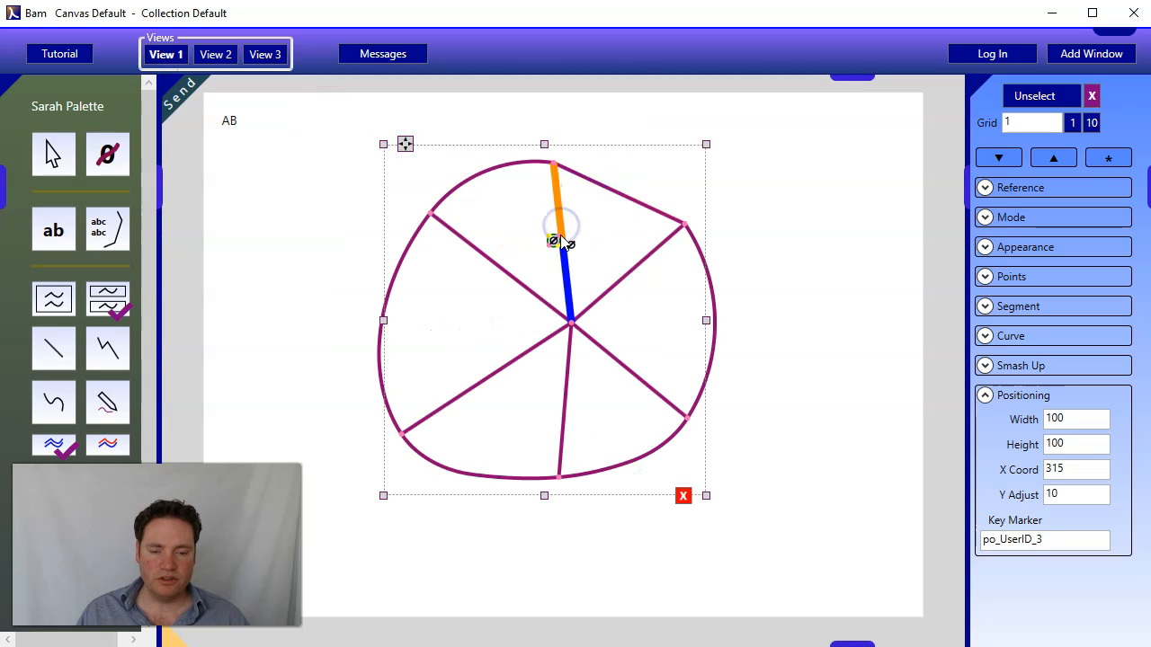
click(1018, 306)
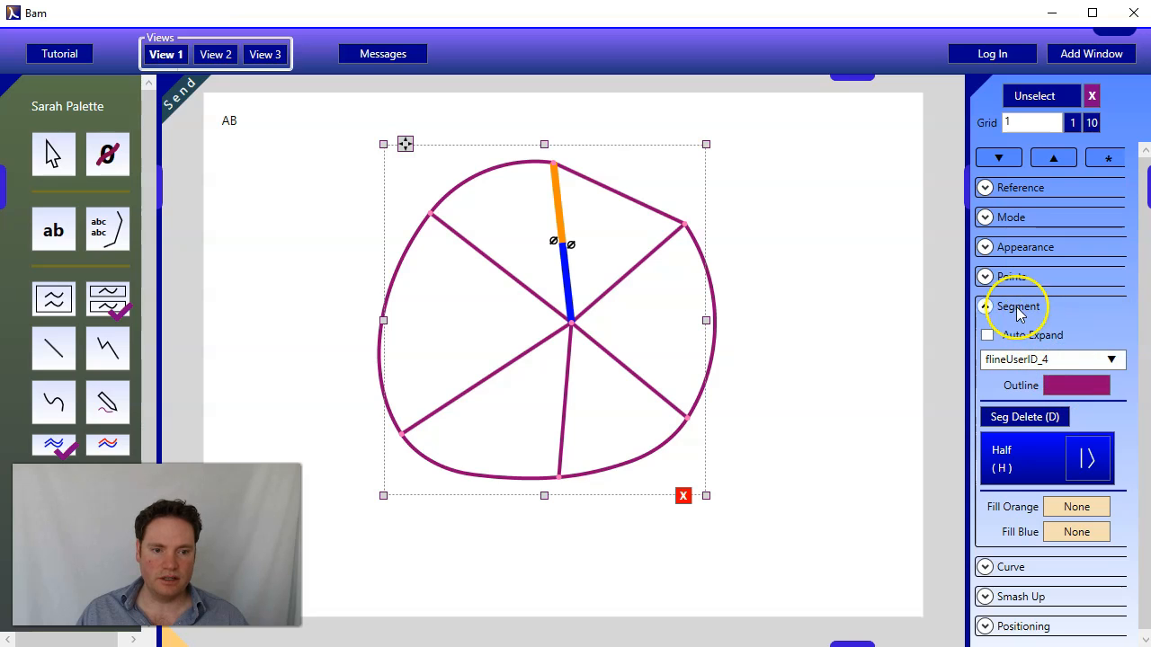
click(1017, 253)
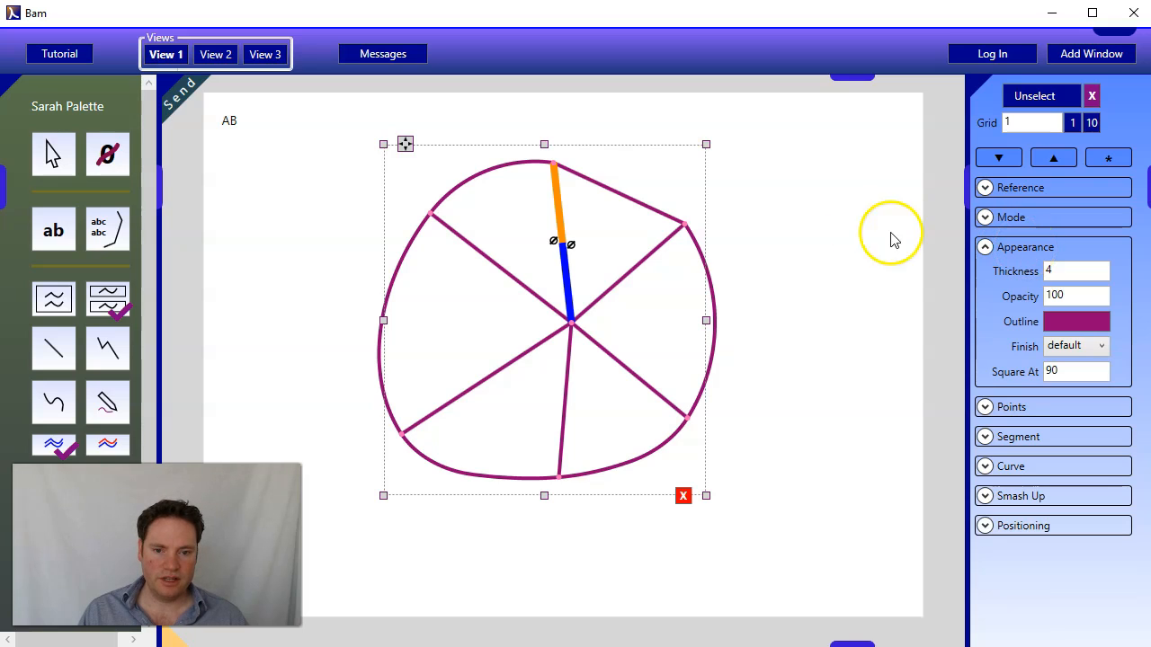
click(1070, 322)
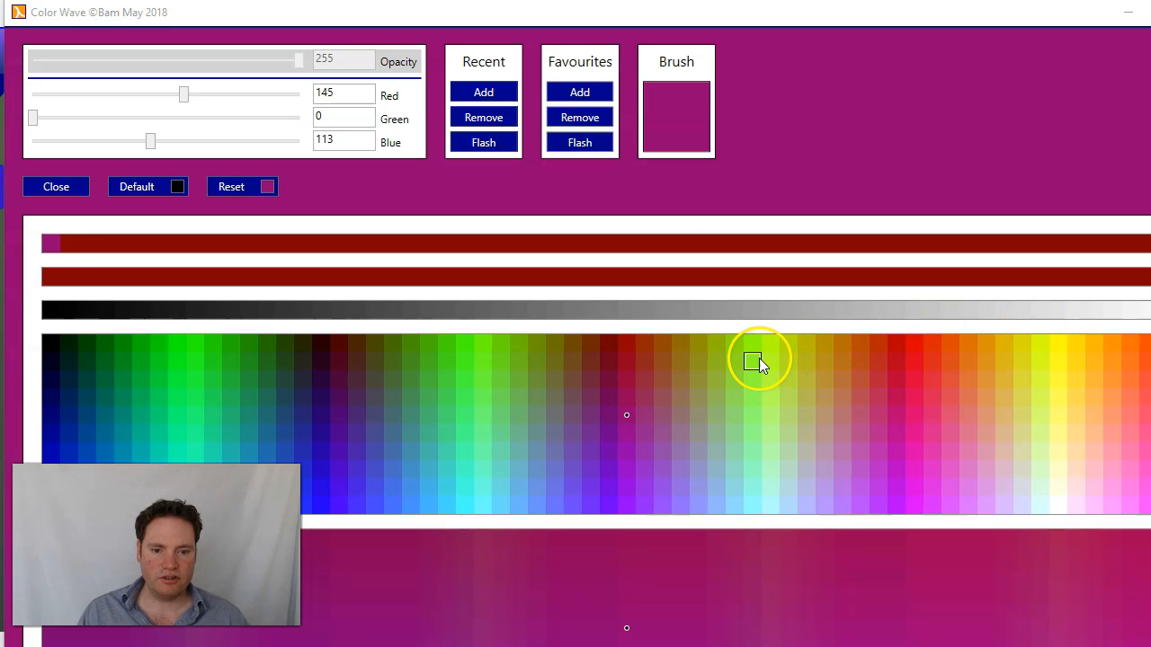
click(754, 357)
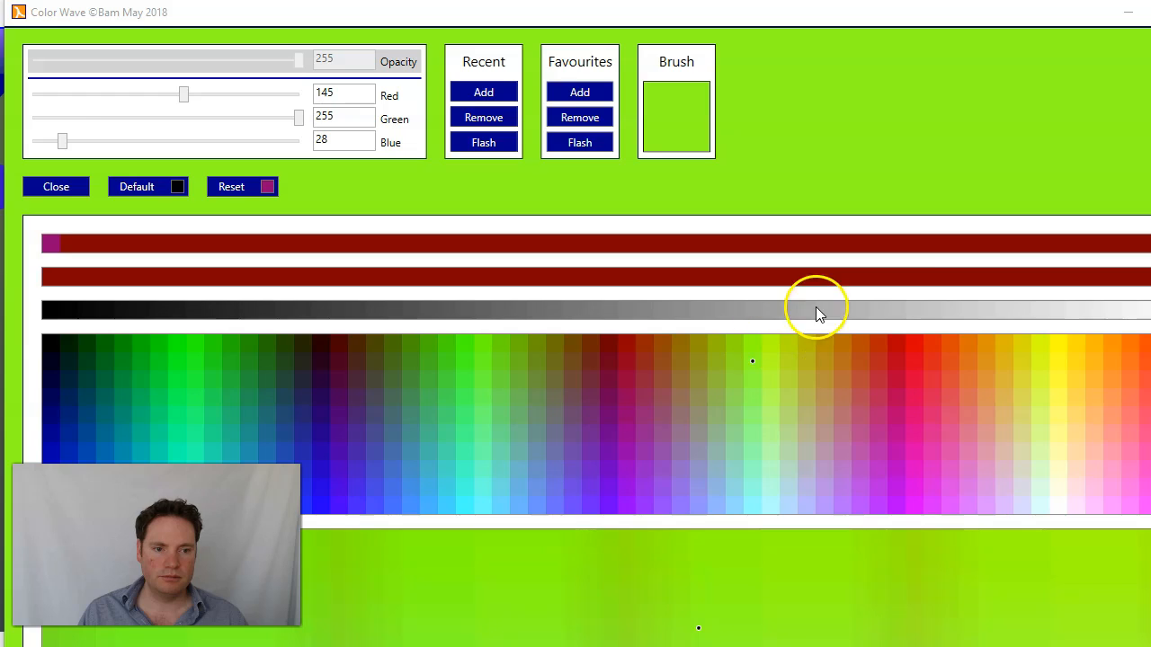
click(1150, 13)
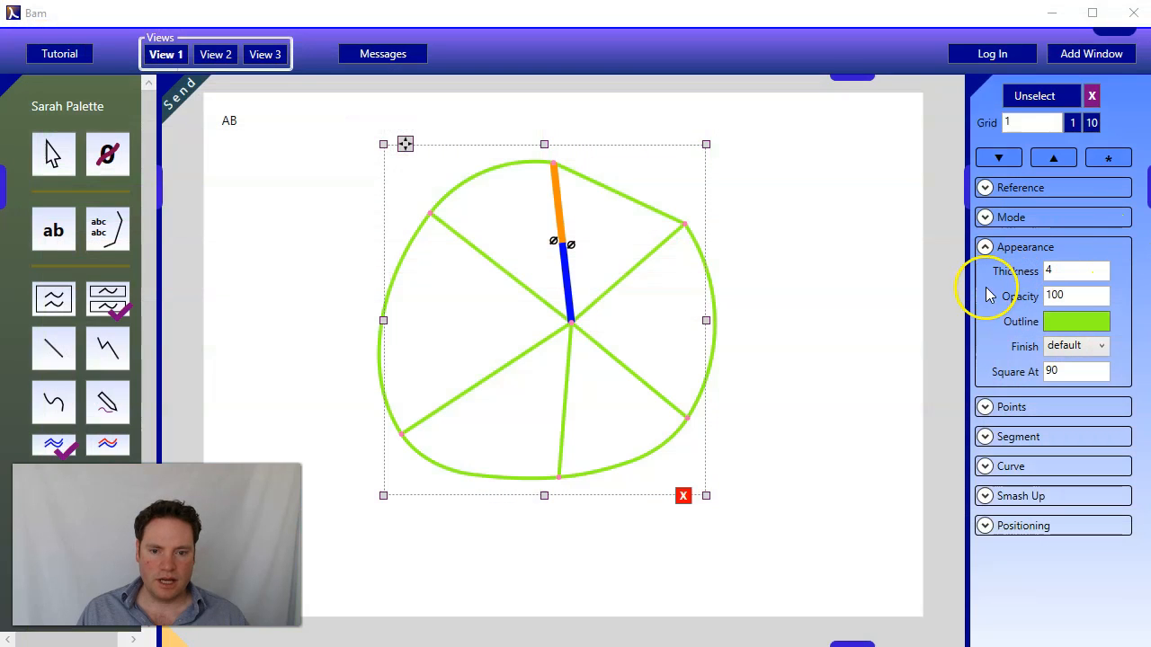
click(871, 314)
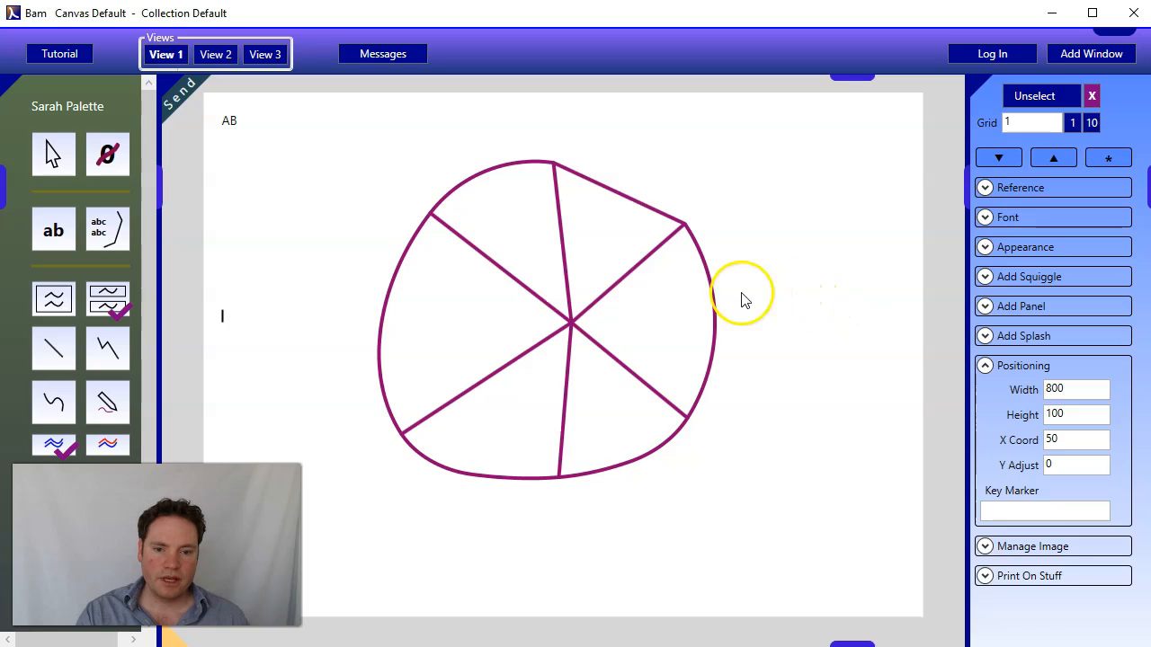
- Set the outline of only the wheel's right-hand arc segment to green, and undo the color change
click(712, 301)
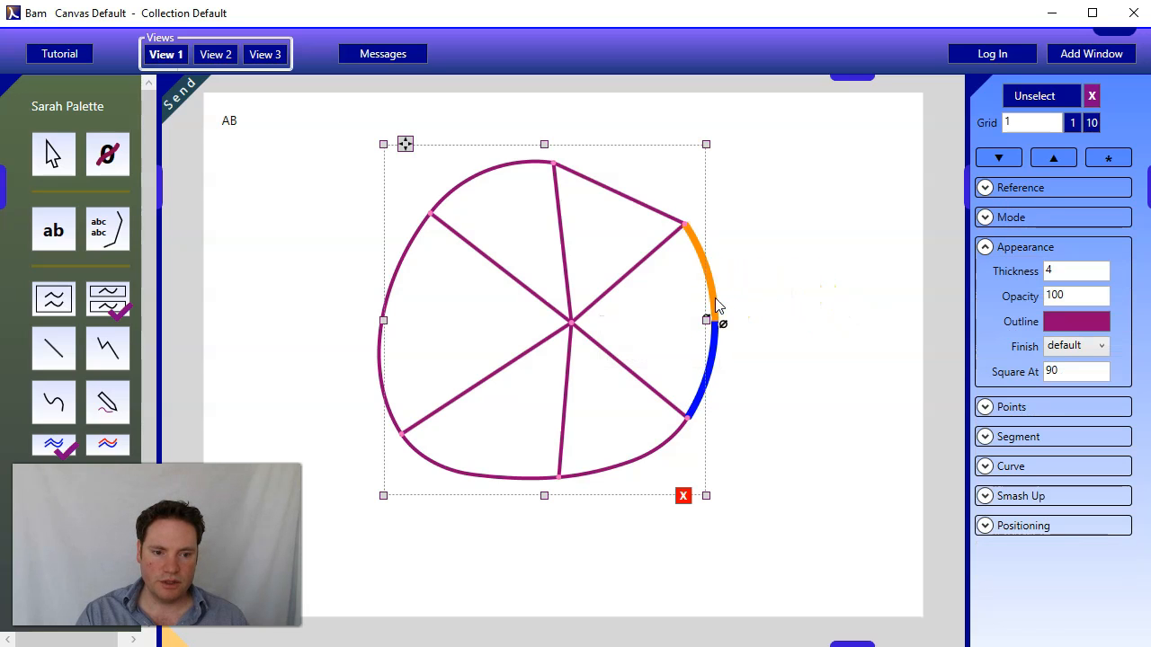
click(1020, 437)
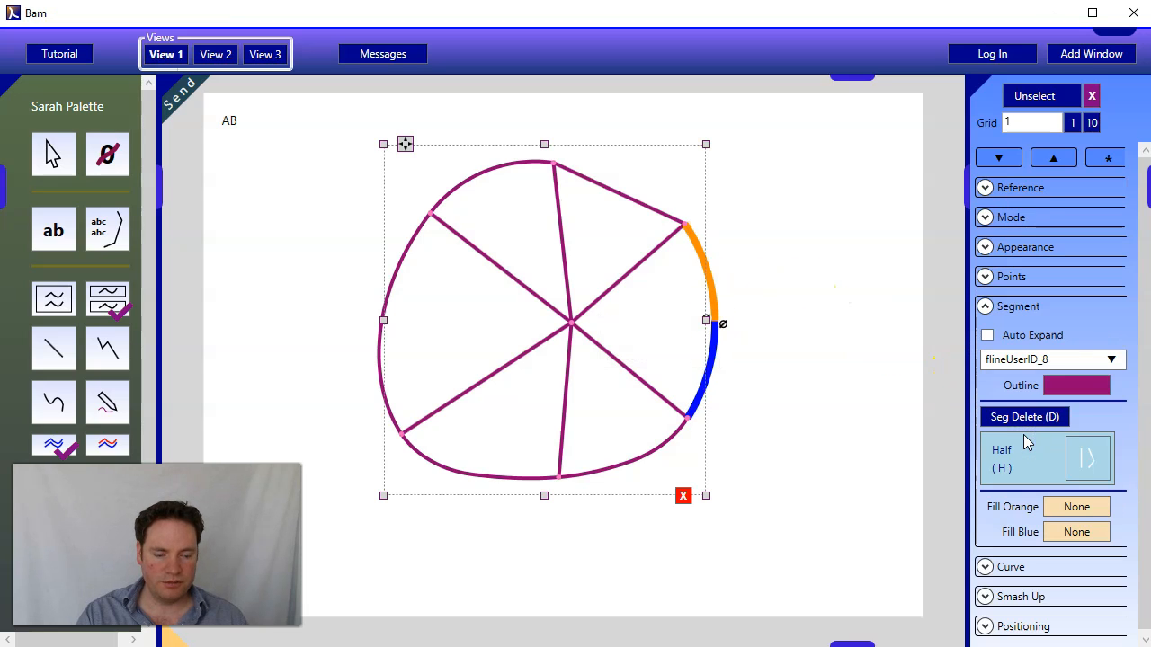
click(1015, 317)
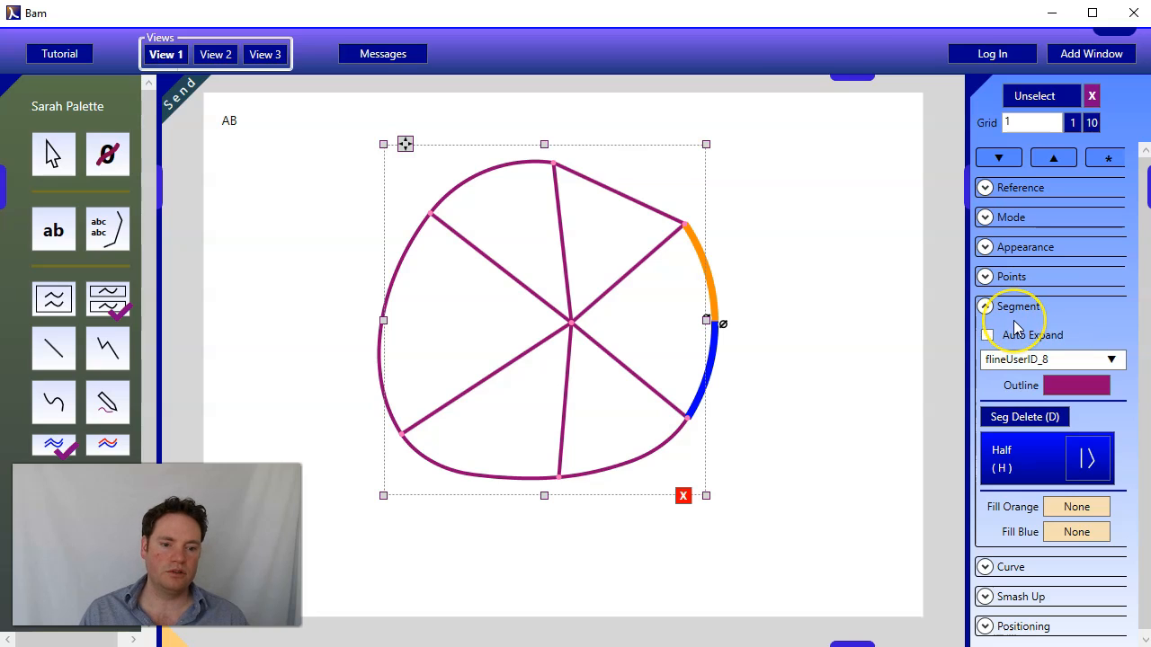
click(1076, 386)
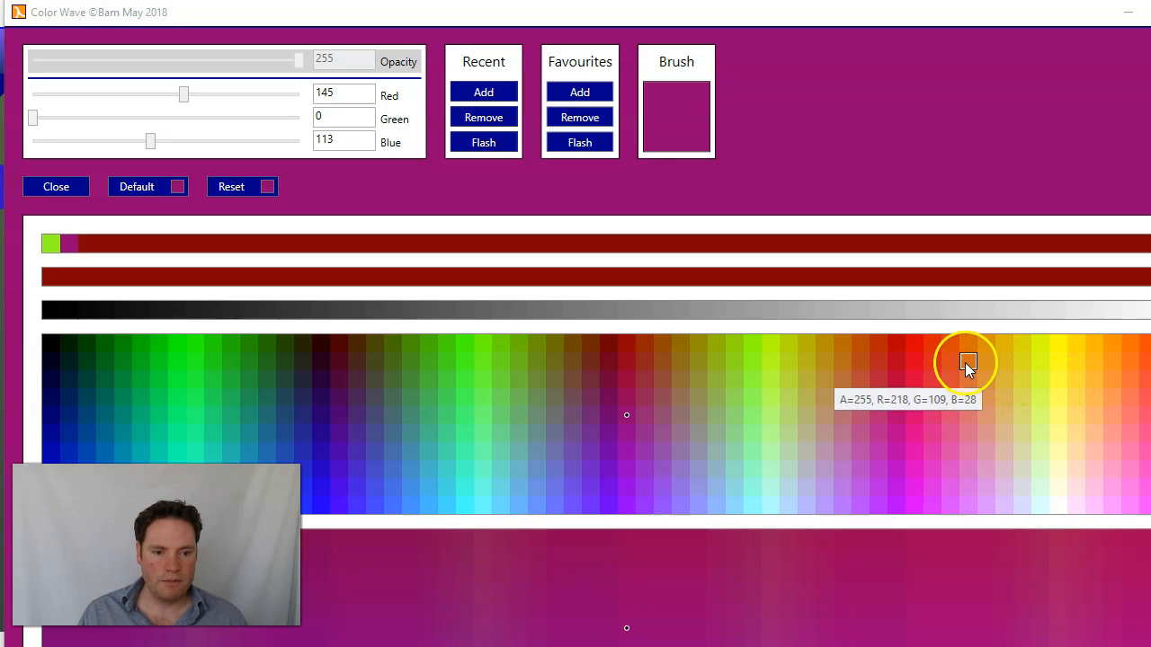
click(319, 402)
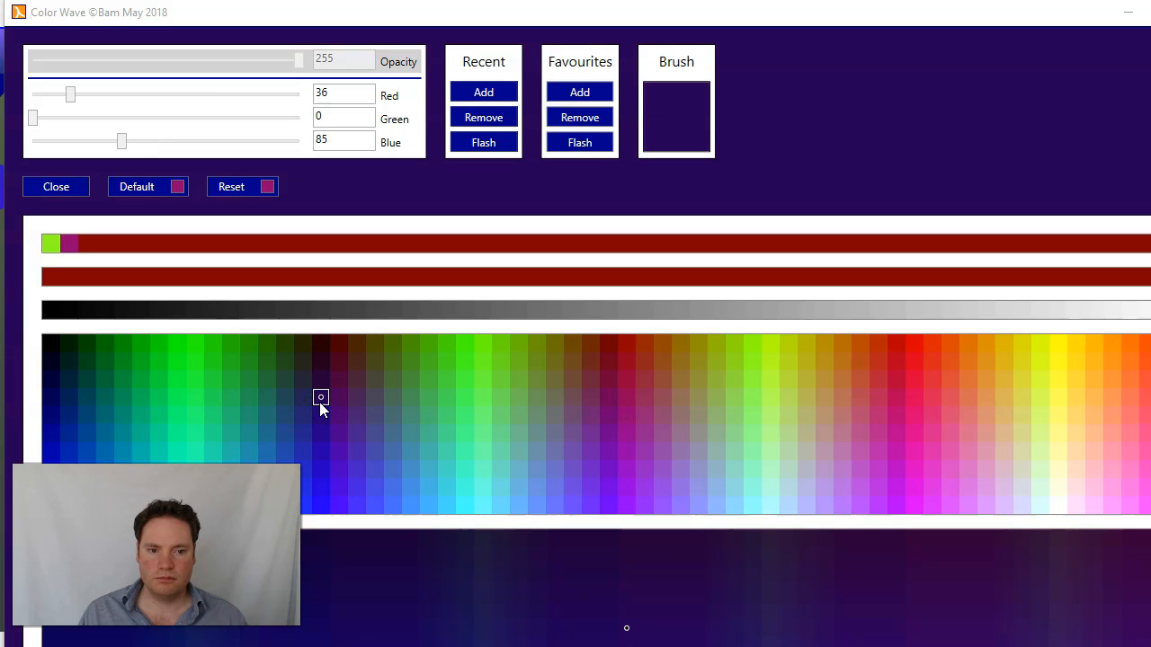
click(192, 415)
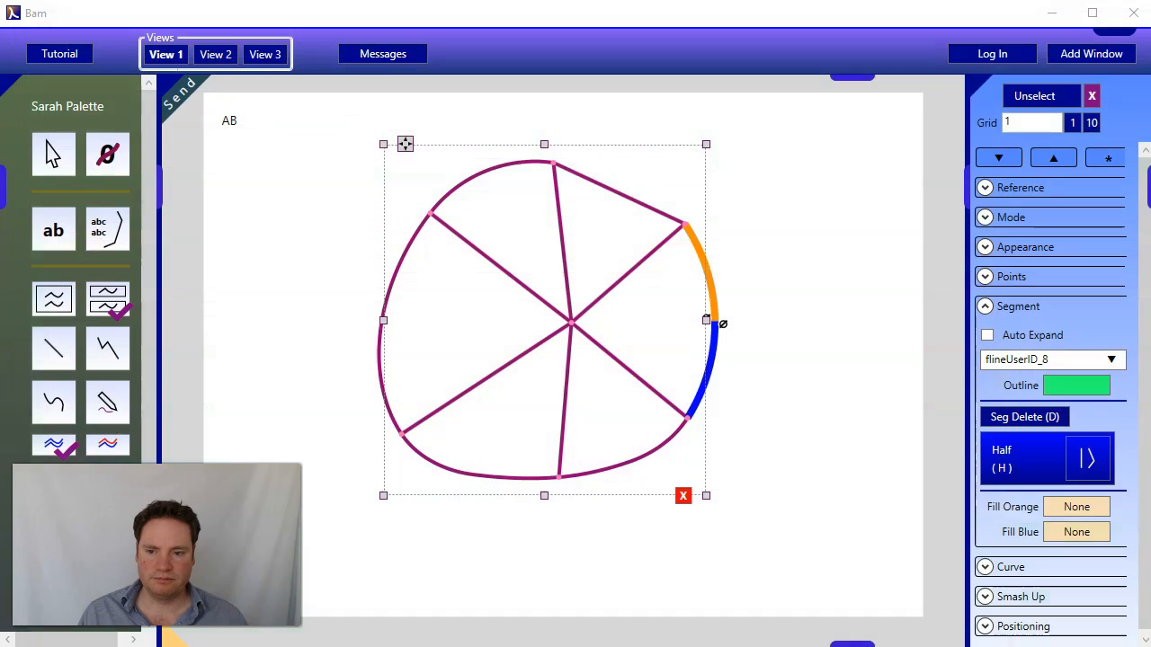
click(497, 329)
click(845, 289)
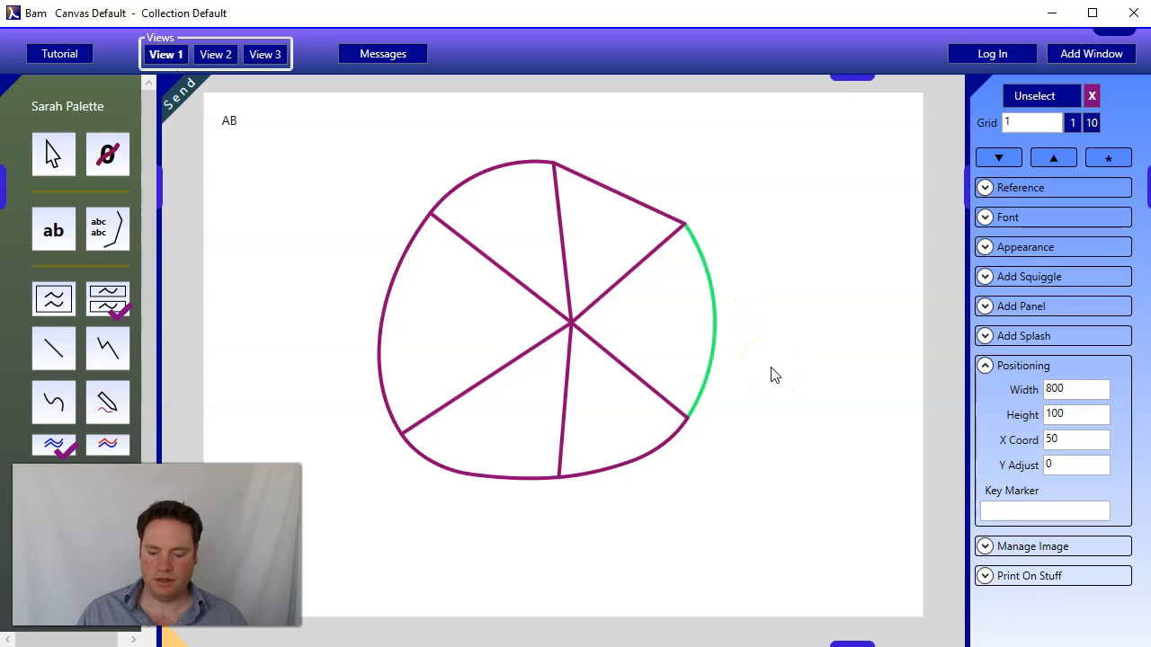
key(ctrl+z)
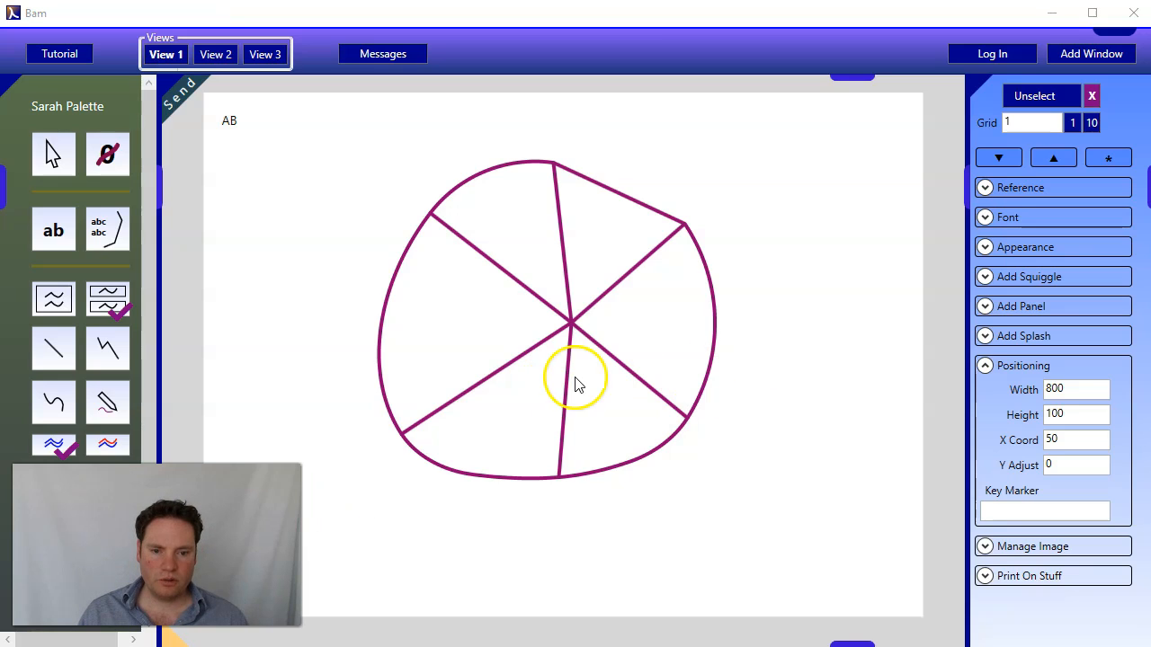
- Turn on Auto Expand for the wheel's segment settings and open its point settings
click(713, 293)
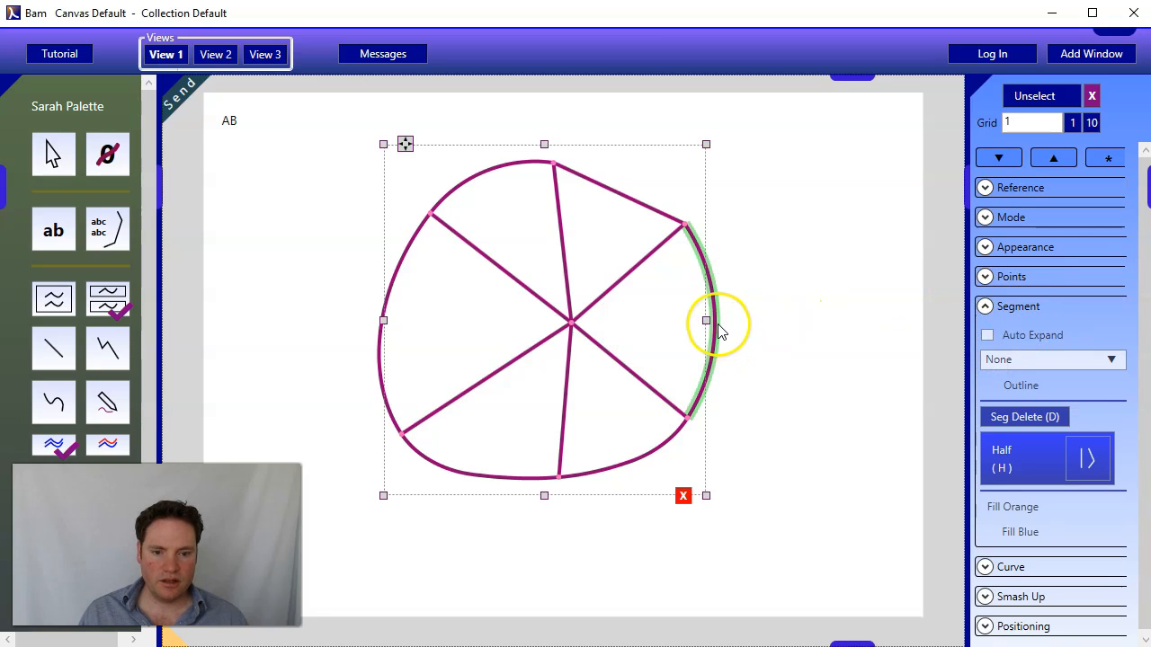
click(718, 331)
click(988, 337)
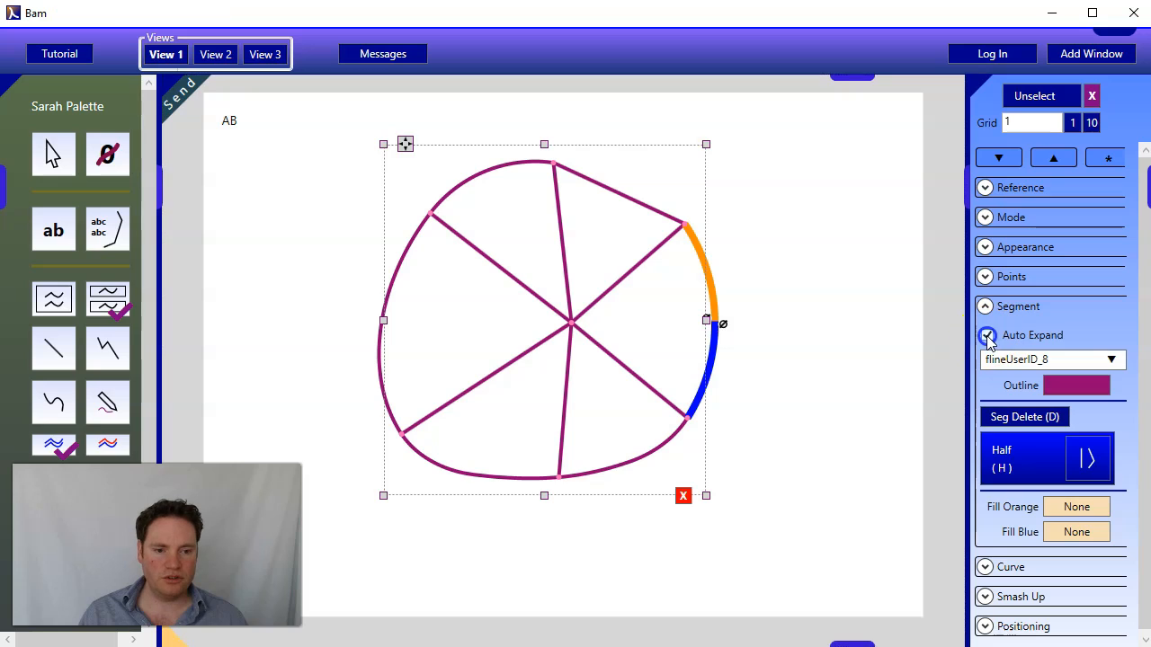
click(986, 277)
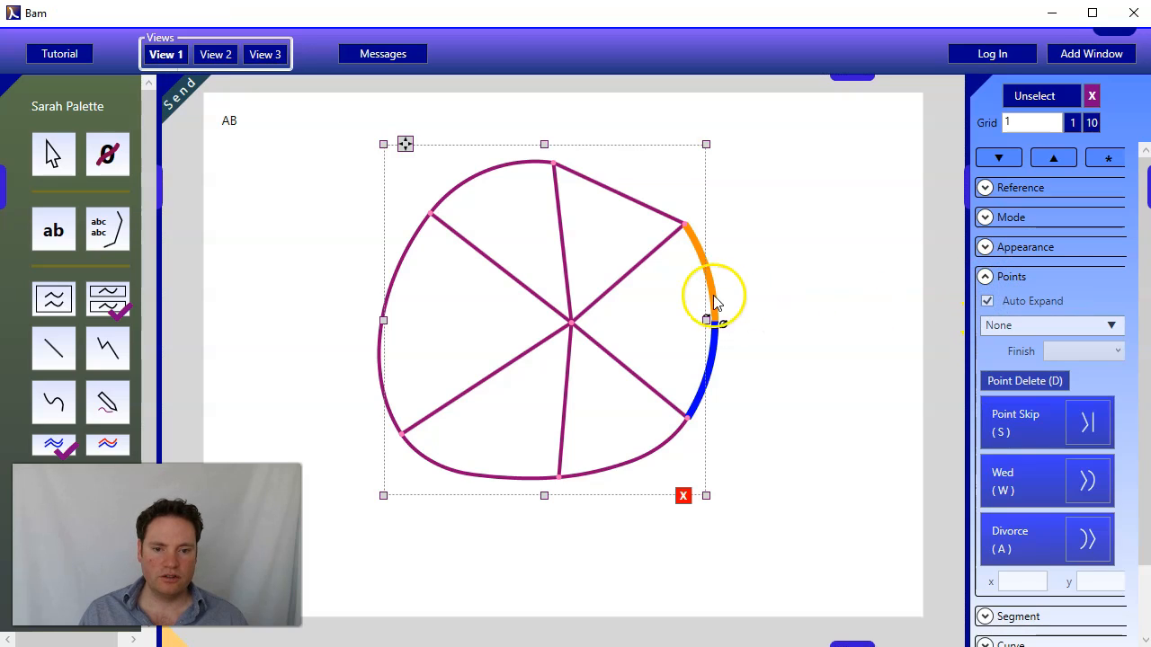
- Select the wheel's upper-right straight segment and the corner point at its lower end, and delete the wheel
click(653, 217)
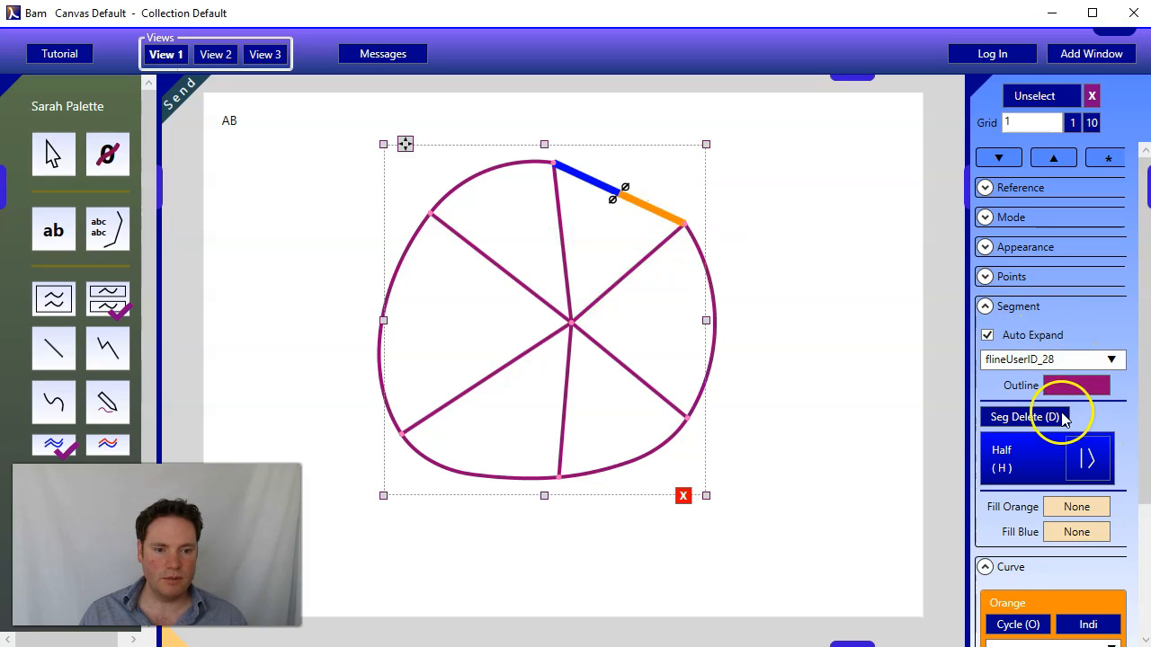
click(683, 225)
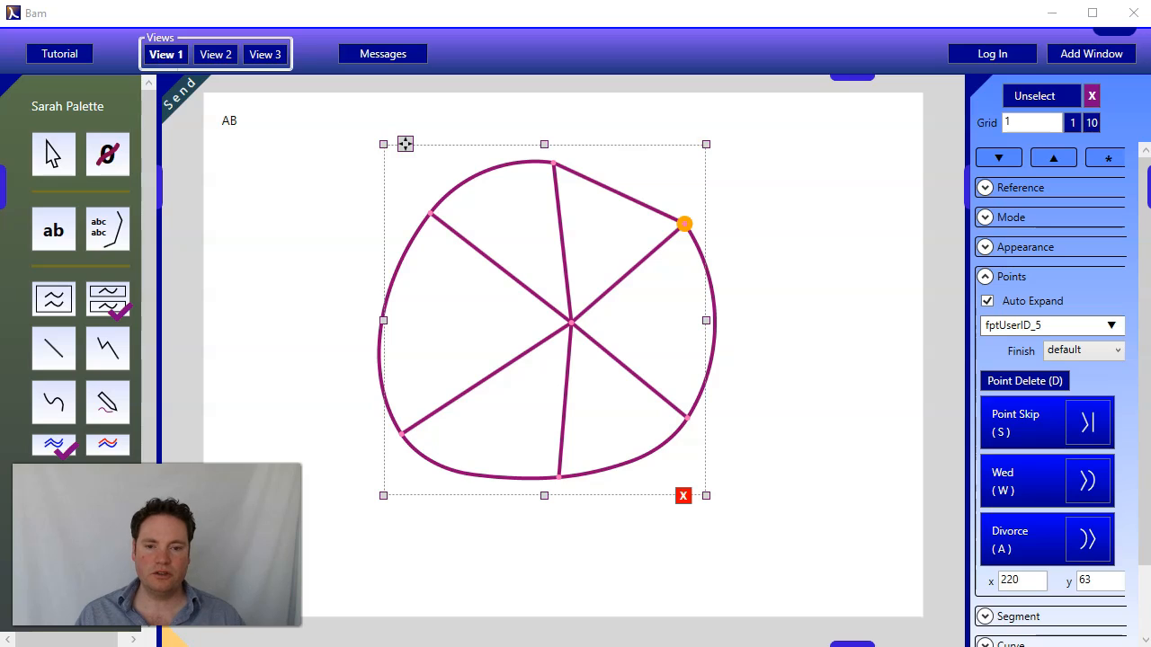
click(683, 497)
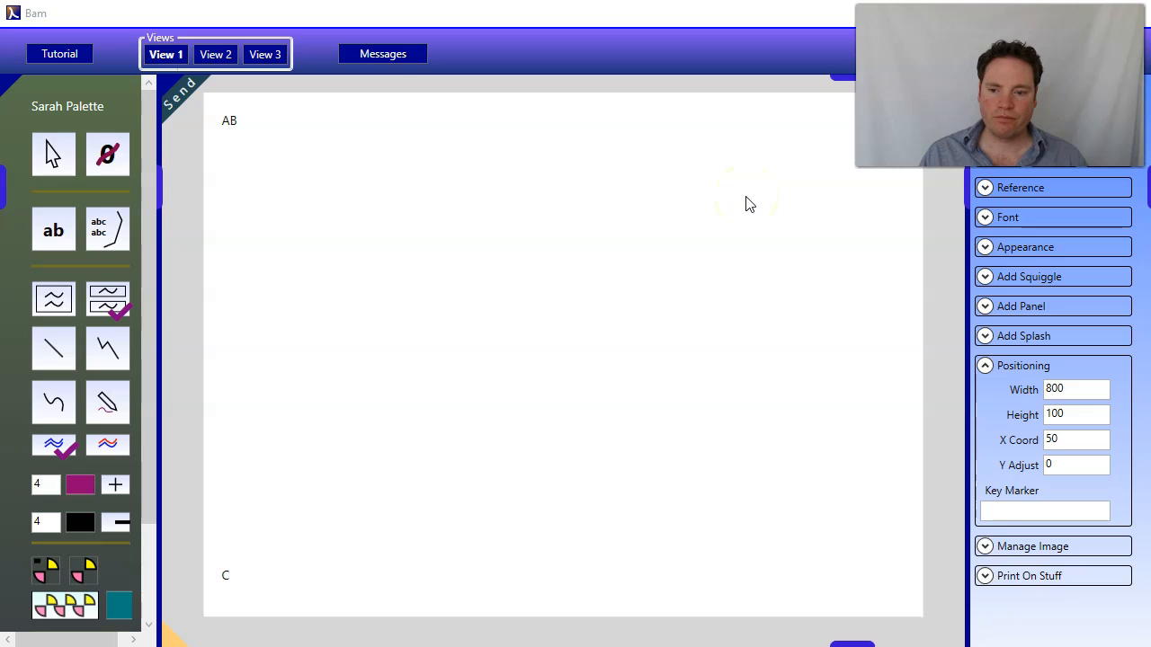
- Store the current purple pen as a preset, and set the active pen to dark blue (36, 0, 141) with thickness 3
click(122, 485)
click(80, 485)
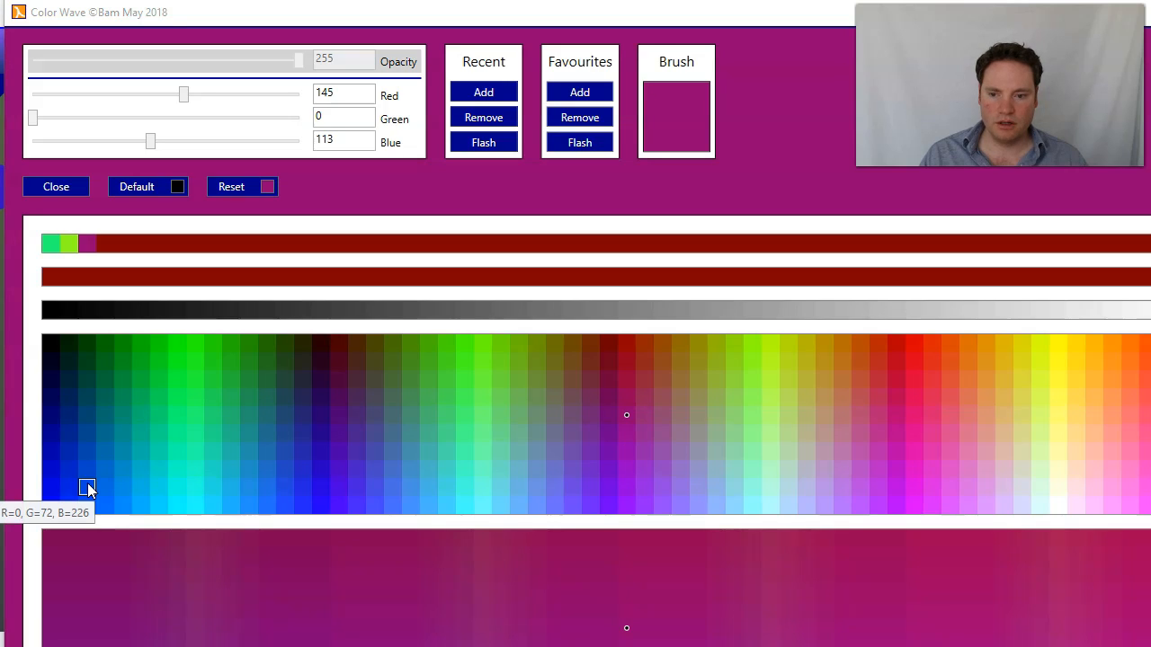
click(318, 435)
click(27, 435)
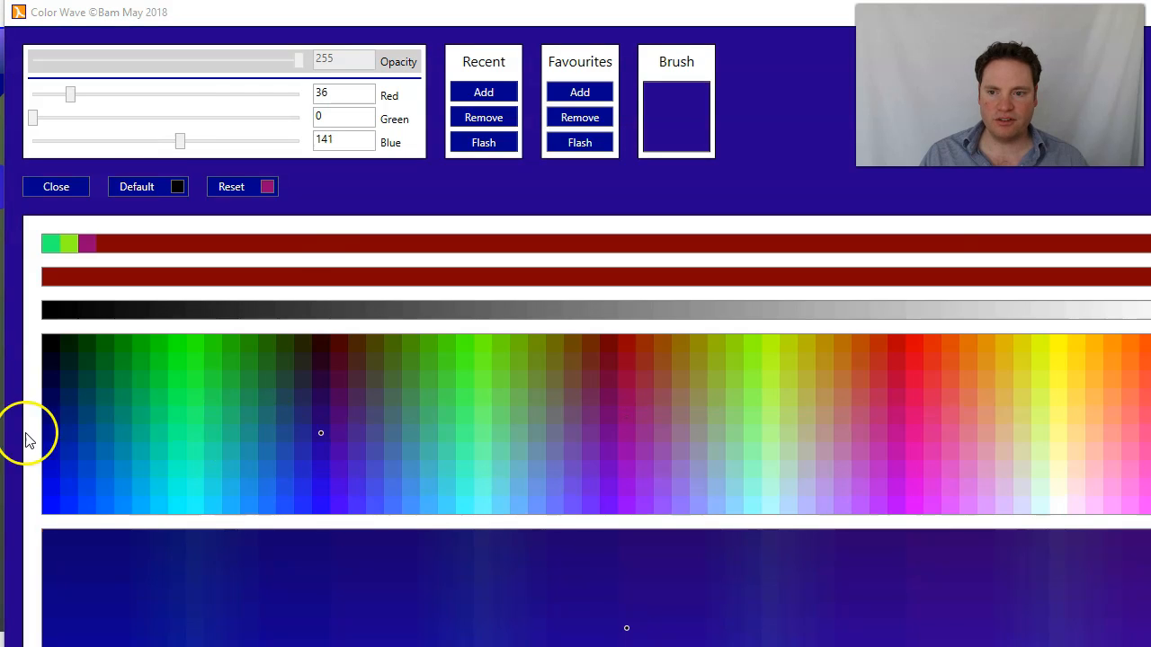
click(51, 483)
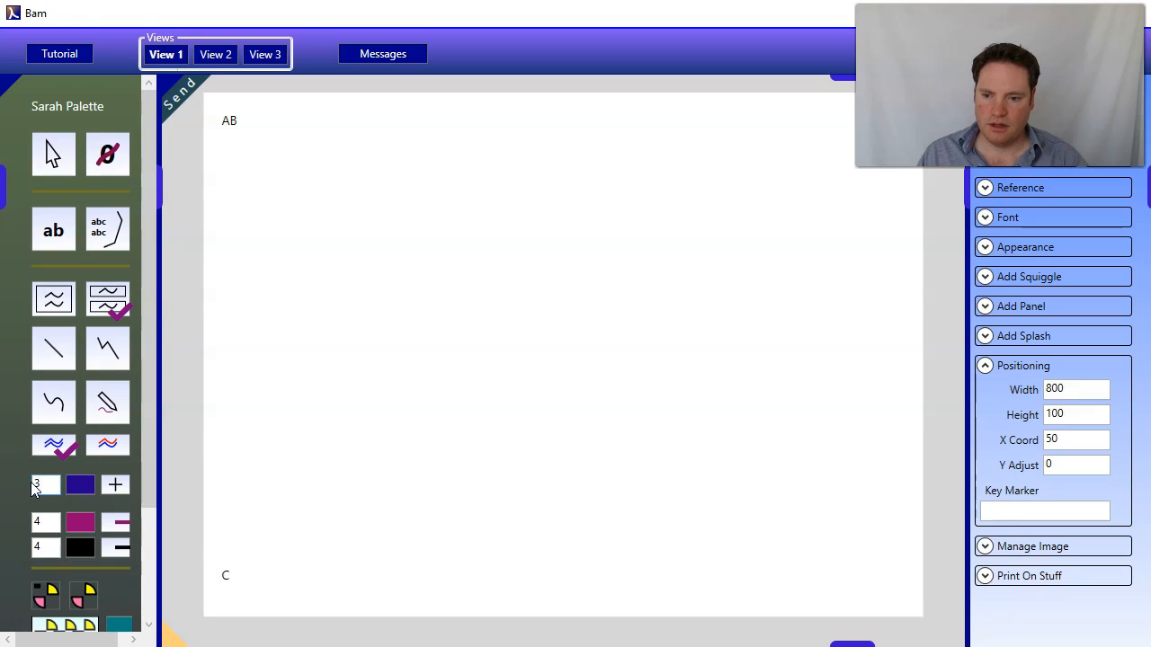
- Draw a nearly horizontal line about 136 units wide in mid-canvas, lower its left end, and remove the line
click(104, 355)
click(456, 321)
click(578, 334)
drag(578, 335, 456, 335)
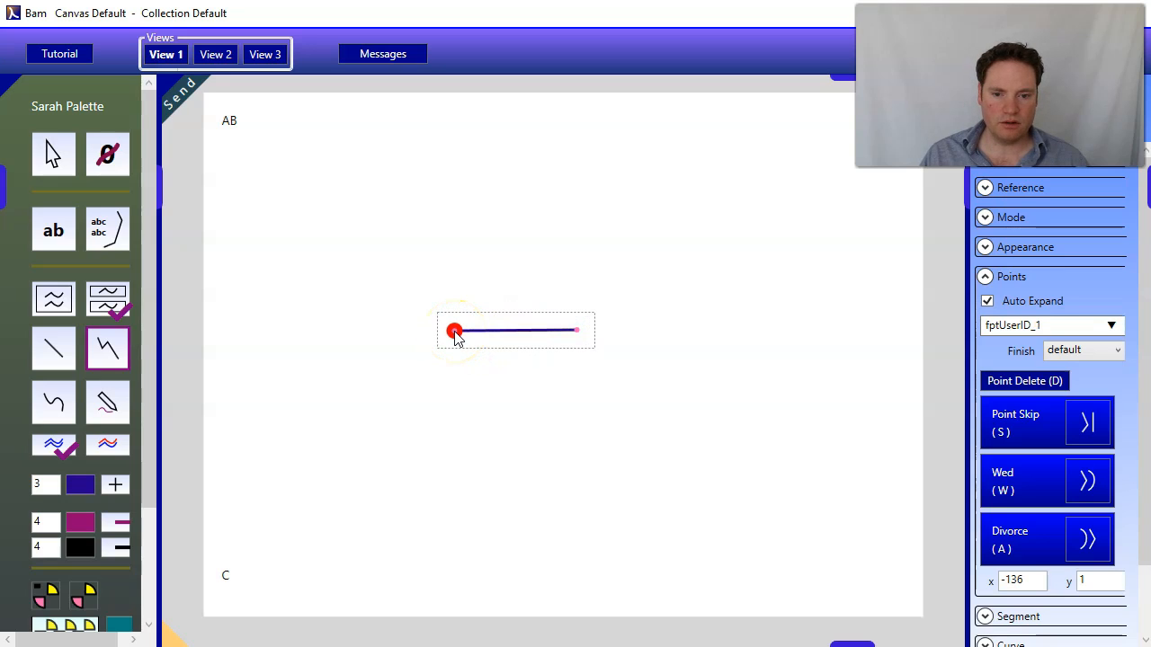
drag(454, 356, 457, 388)
click(470, 357)
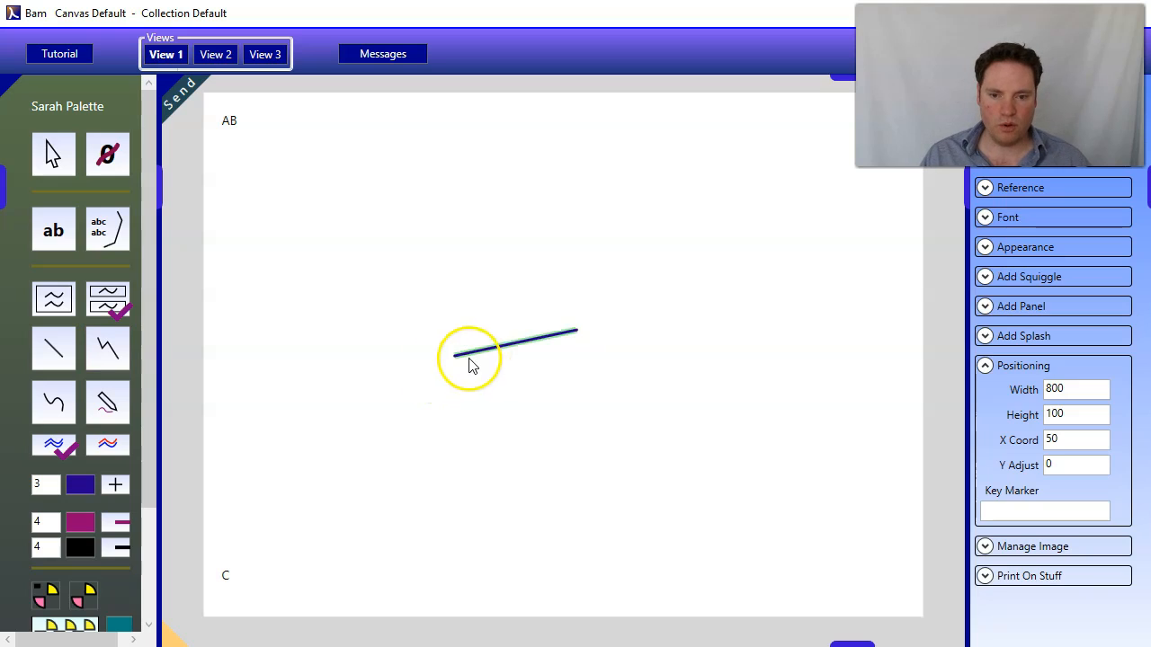
click(573, 375)
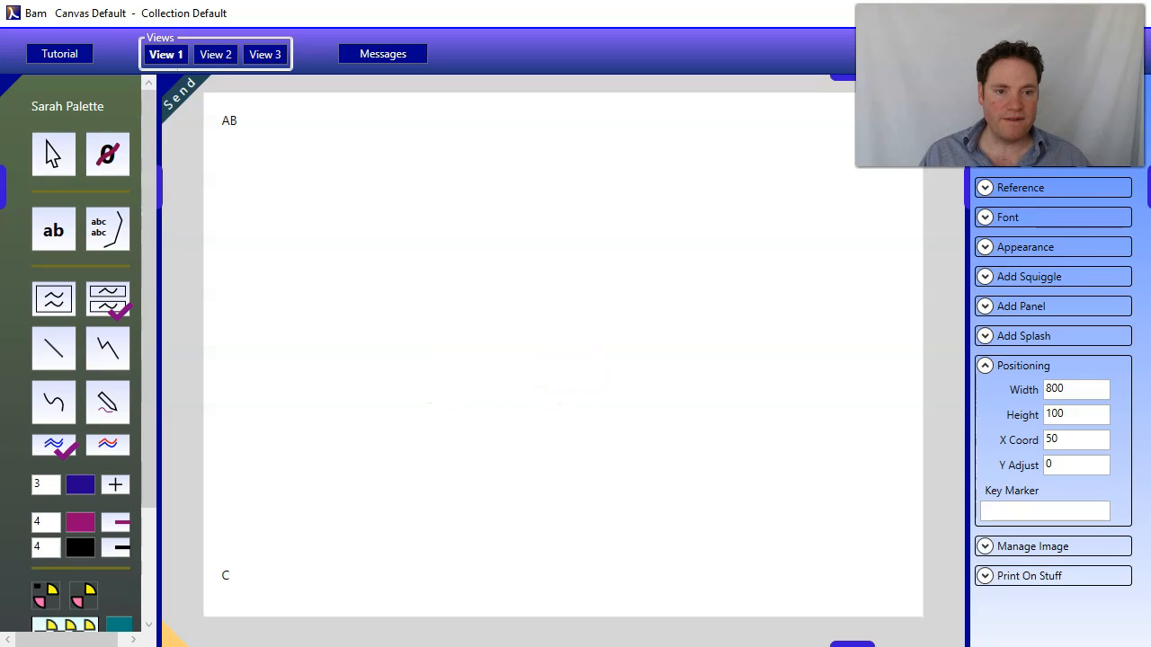
- Set the grid to 10 and draw a closed rectangle 180 wide and 130 high in mid-canvas with connected lines
click(1091, 124)
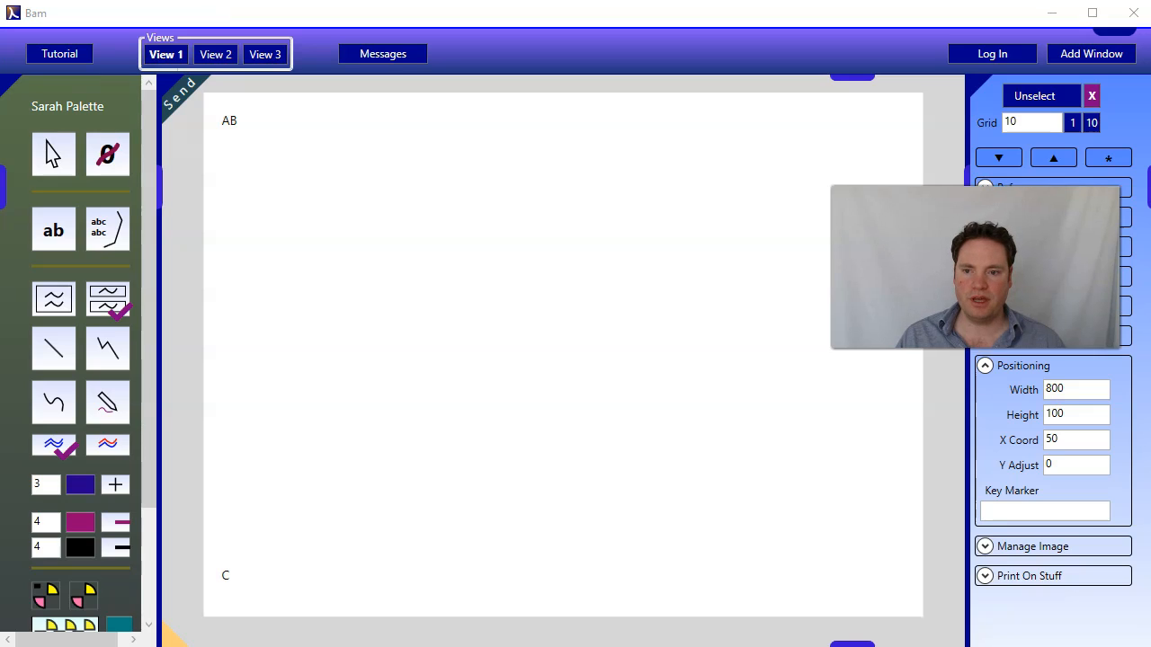
click(259, 160)
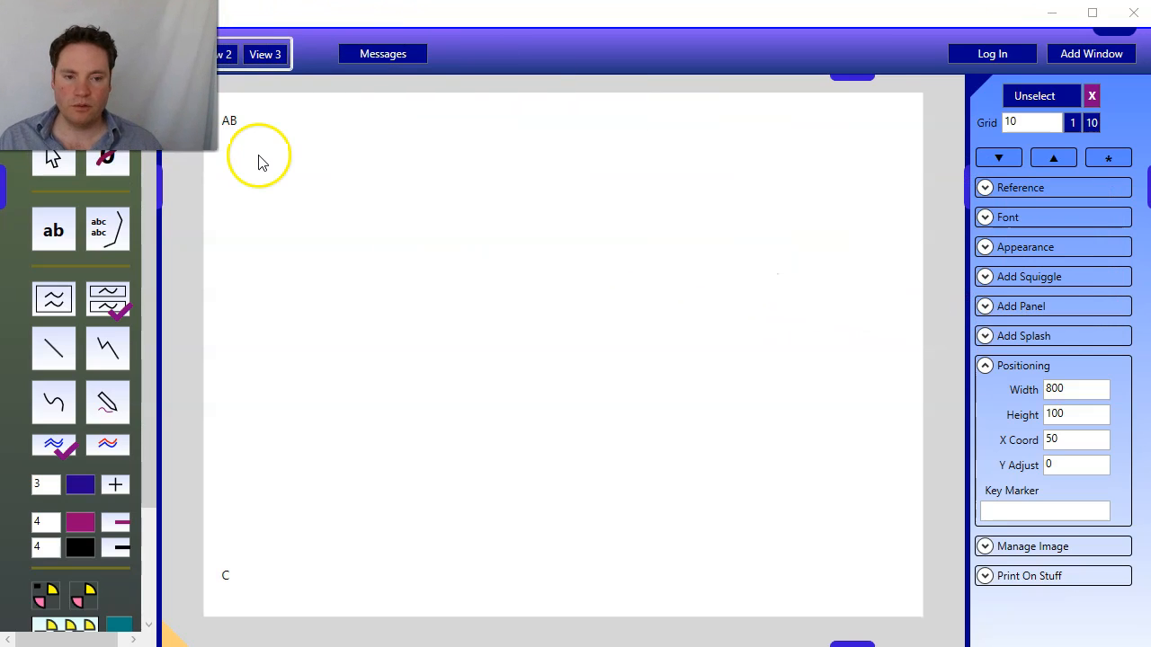
click(108, 348)
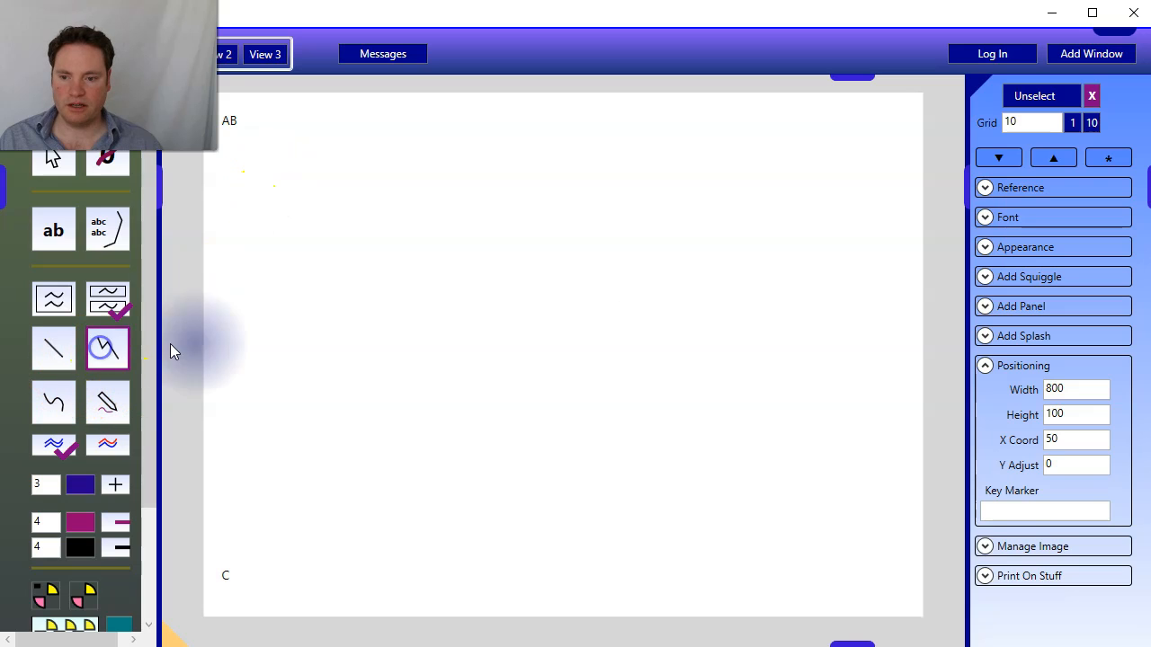
click(440, 412)
click(436, 294)
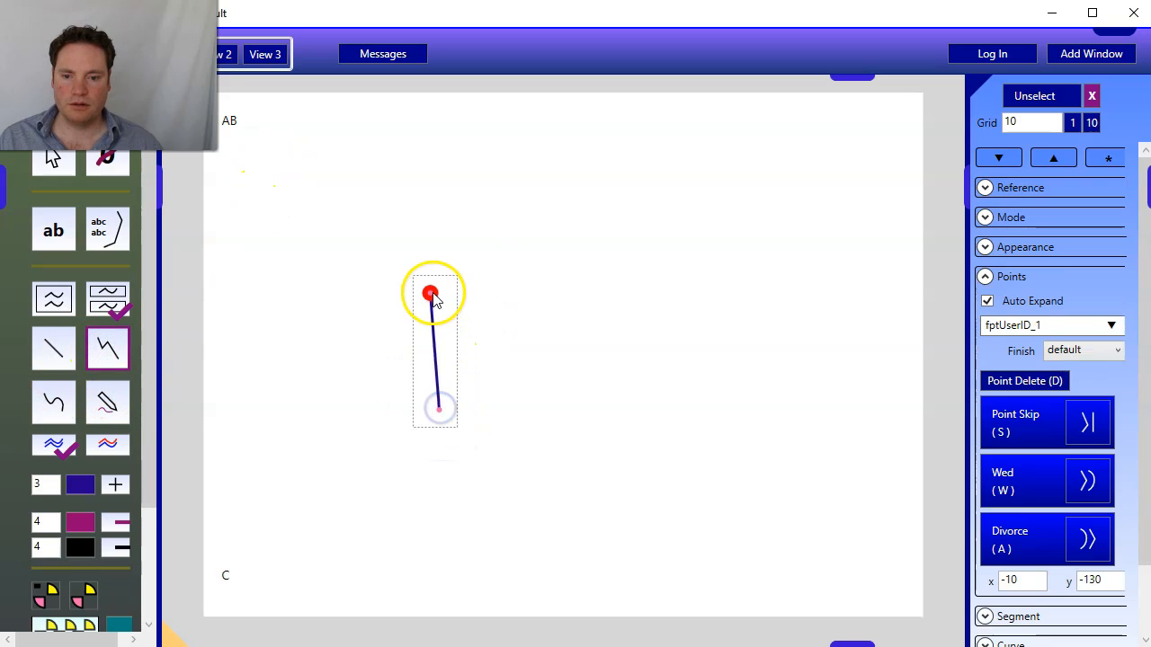
click(611, 299)
click(599, 296)
click(601, 411)
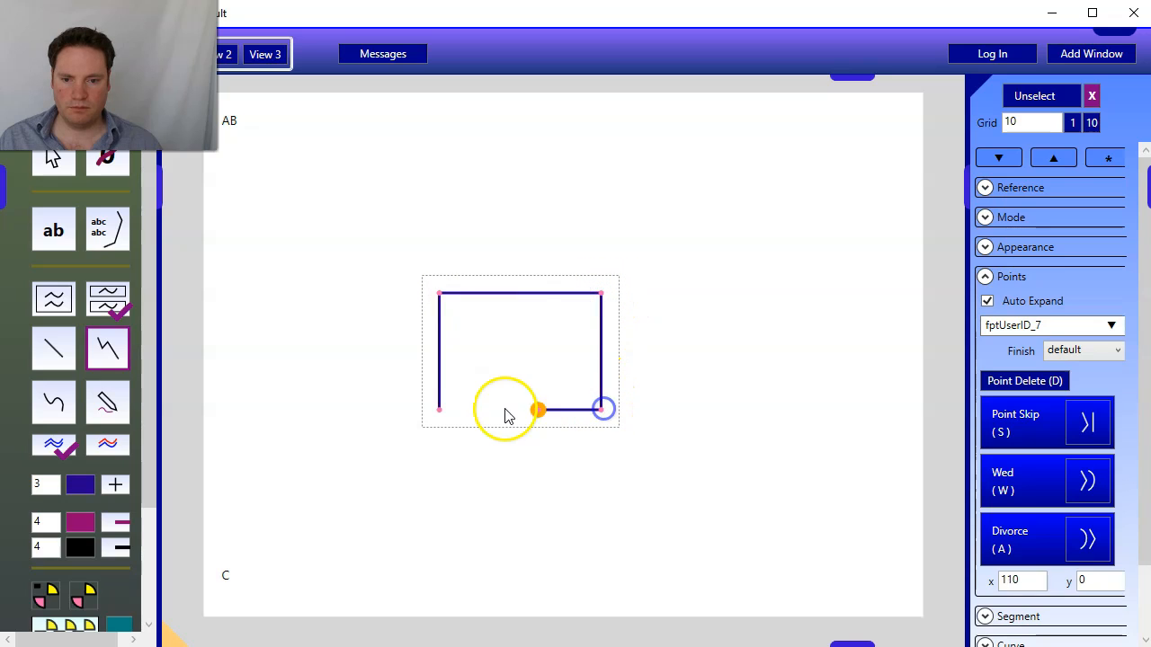
click(440, 410)
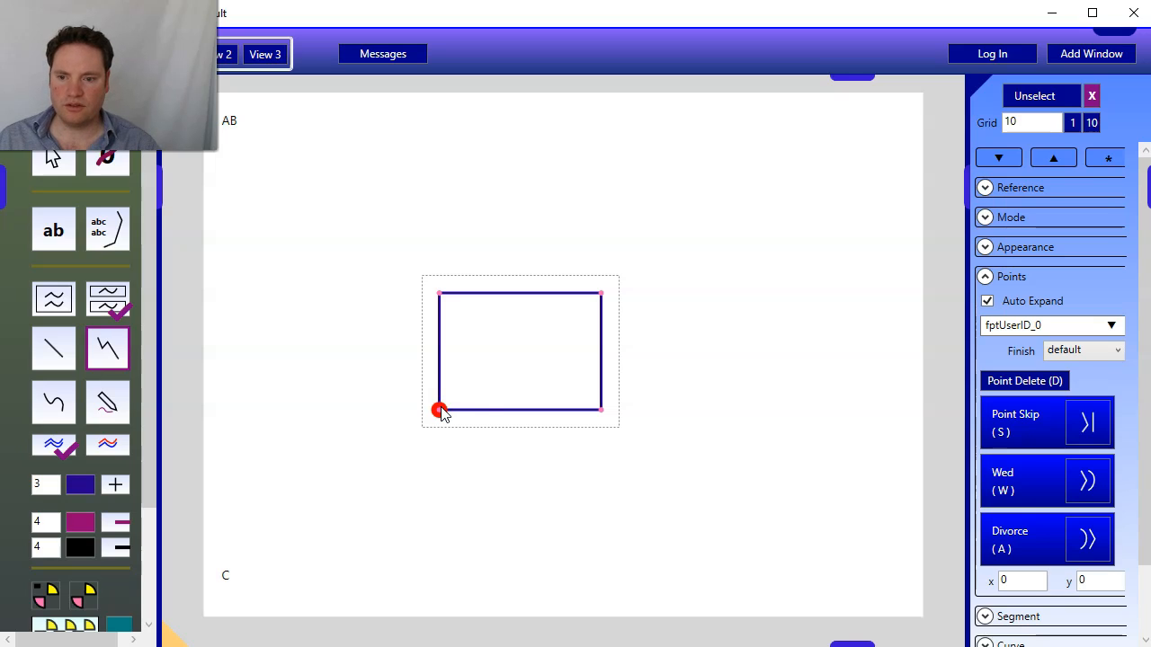
click(439, 410)
- Switch to adding lines to the same squiggle, and draw a gabled roof on the rectangle with its apex at (100, -240)
click(51, 295)
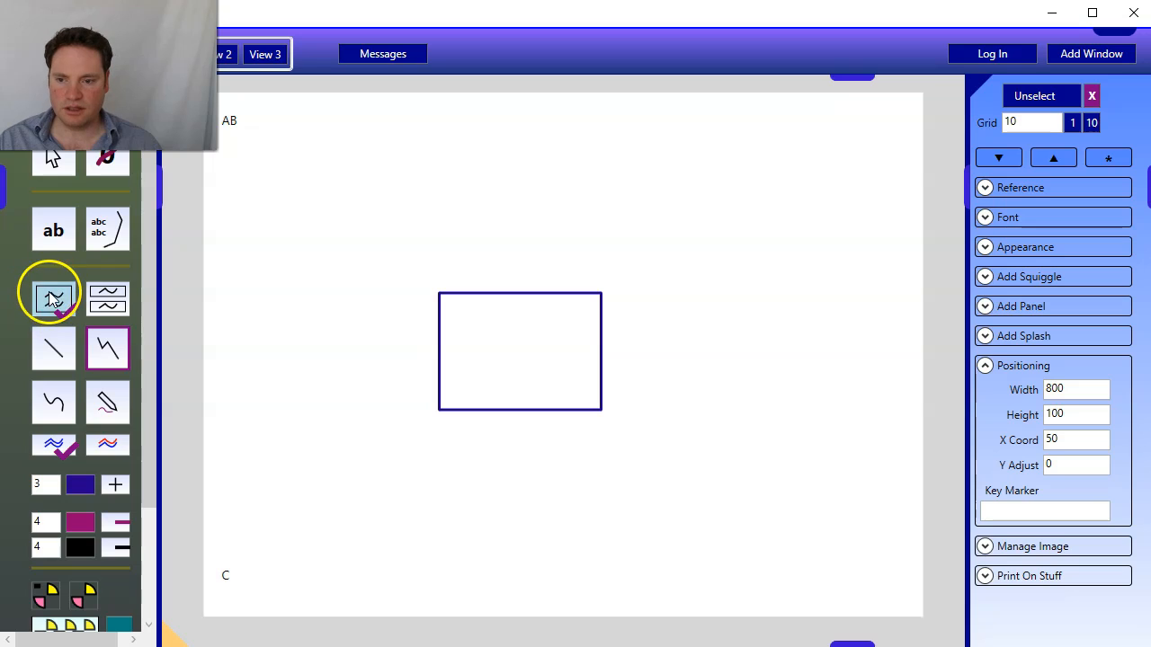
click(106, 304)
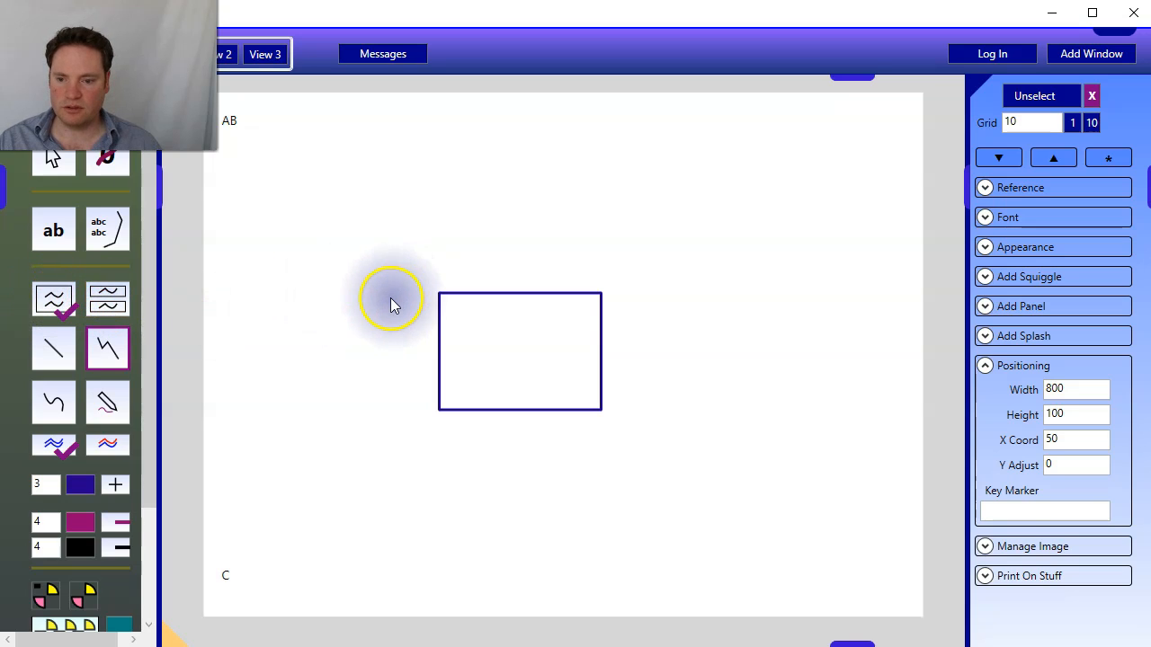
click(441, 308)
click(439, 292)
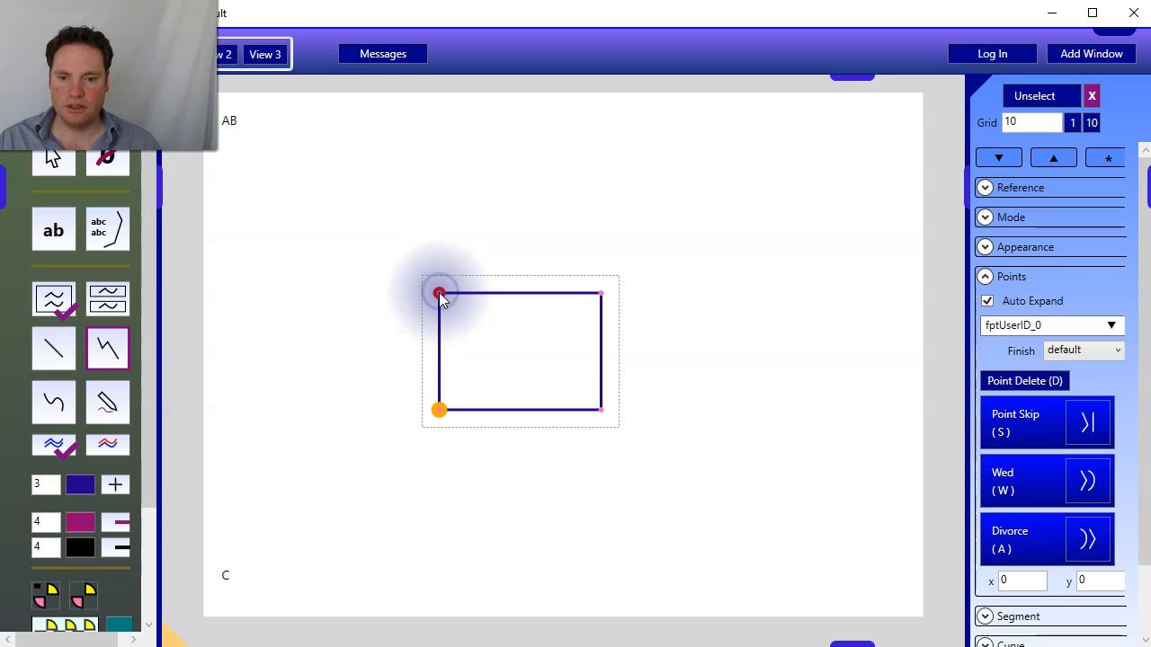
click(440, 292)
click(530, 194)
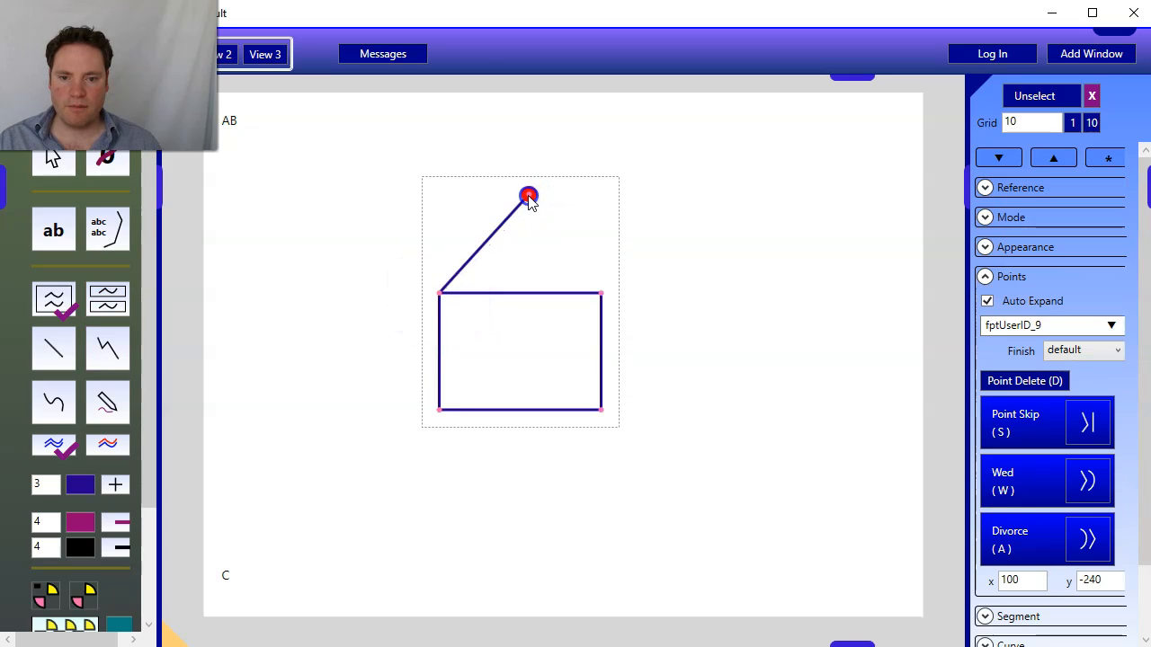
click(600, 291)
- Add a slanted side wall to the right of the house front, and connect its upper back corner to the roof apex
click(662, 249)
click(664, 357)
click(600, 409)
key(Escape)
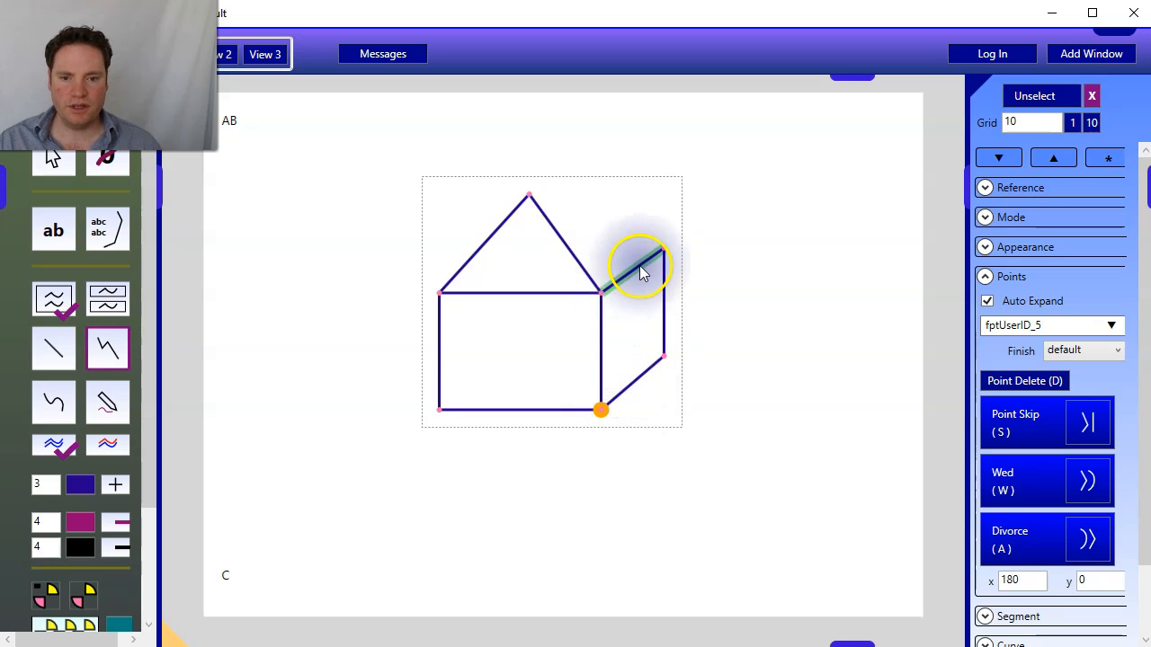
click(530, 195)
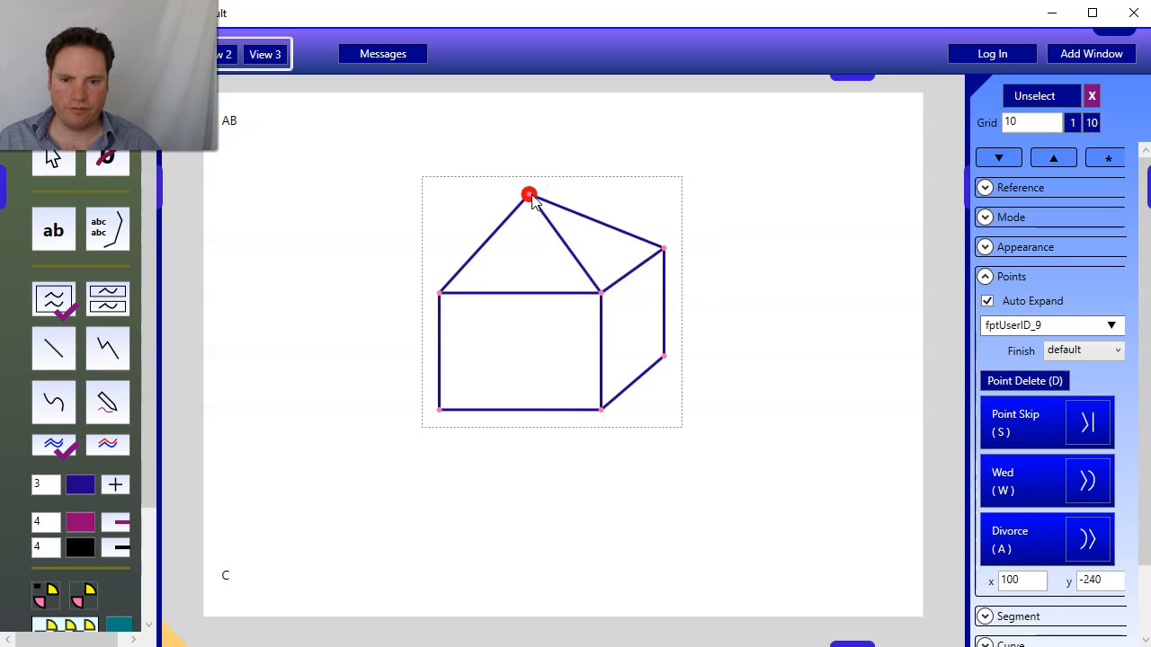
key(Escape)
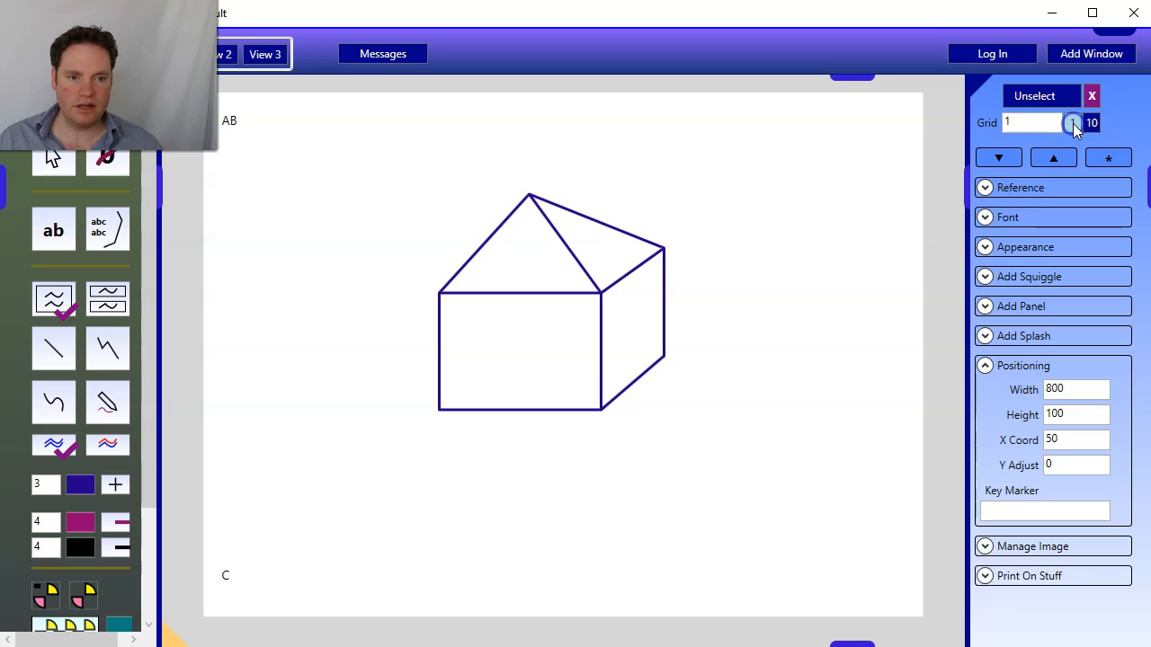
- Set the grid to 1 and move the roof apex up and to the right, to (126, -273)
mouse_move(531, 195)
mouse_down()
mouse_move(570, 161)
mouse_move(556, 170)
mouse_up()
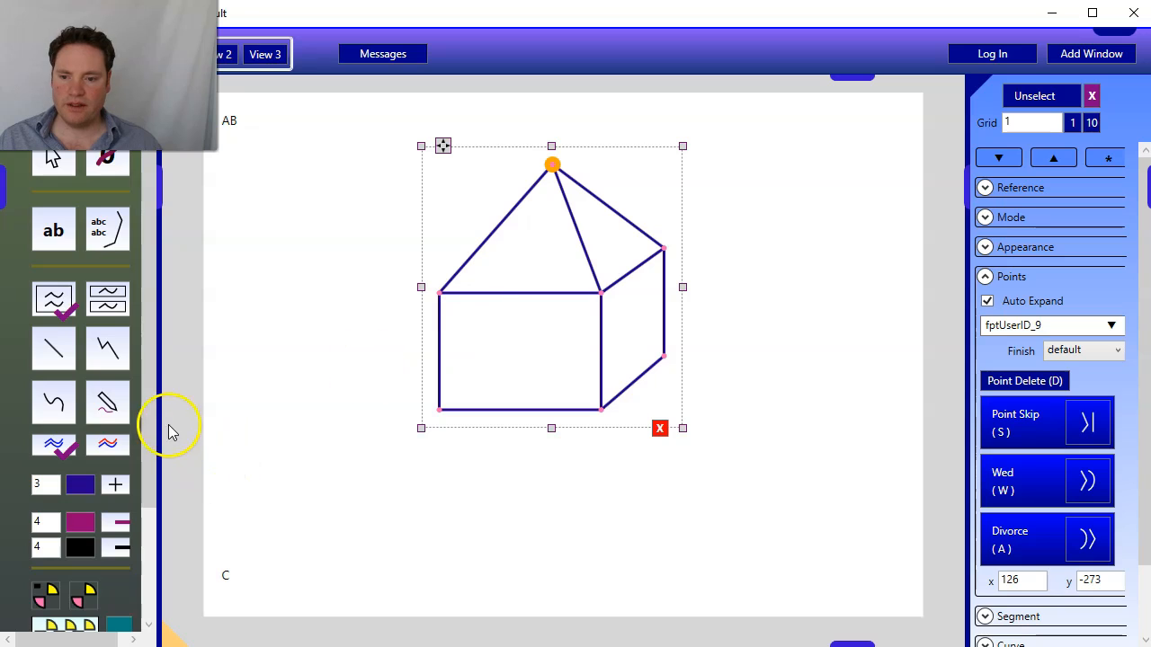
scroll(179, 513, down, 3)
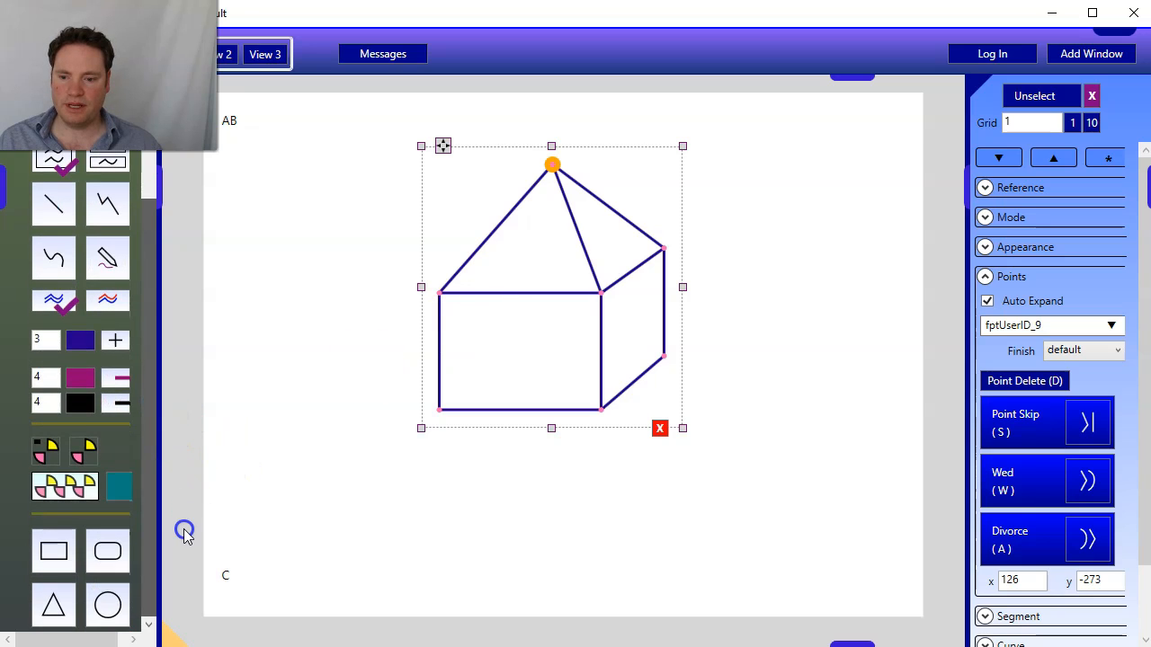
- Fill the house front with a teal splash and move the splash marker slightly lower within the front
click(93, 455)
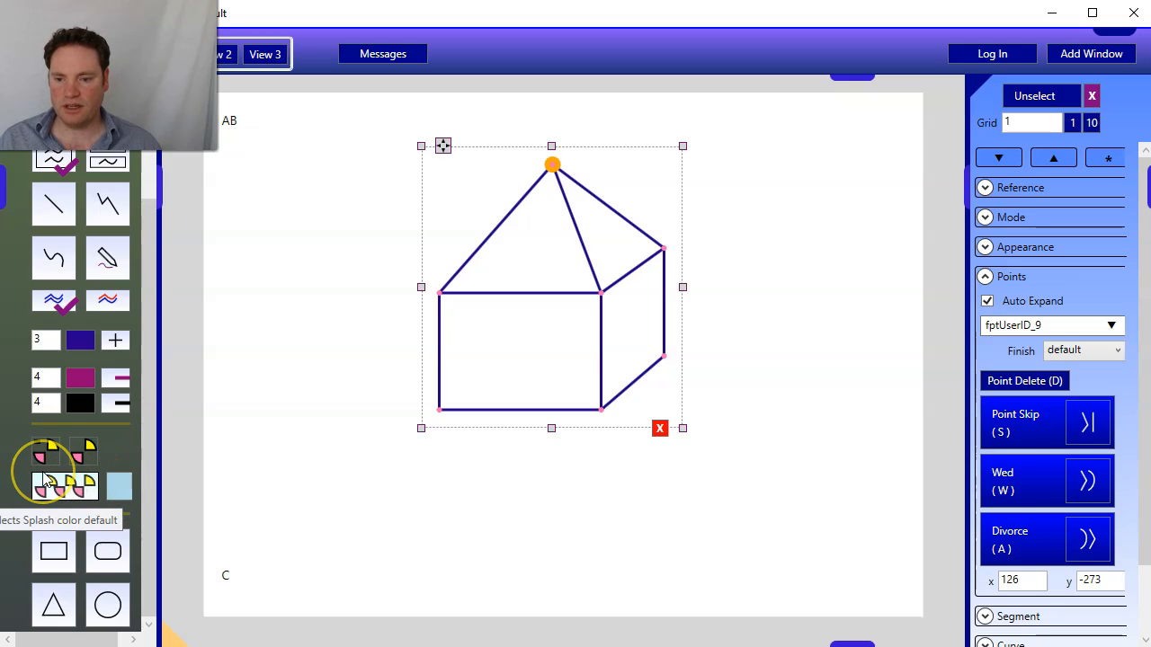
click(45, 476)
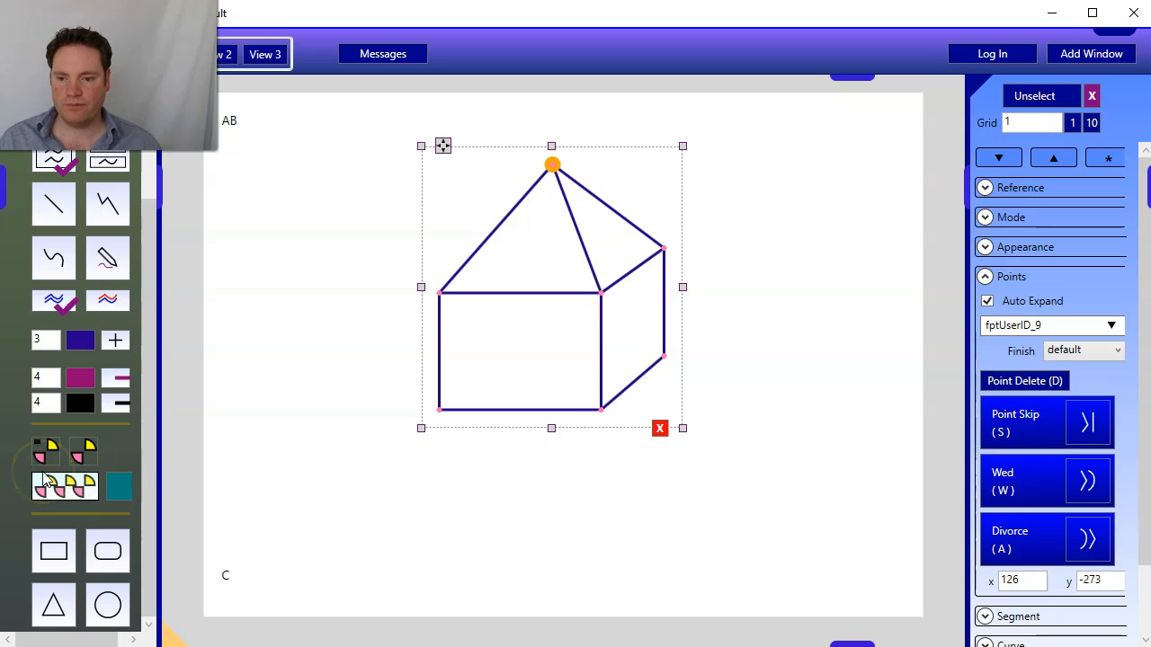
click(87, 452)
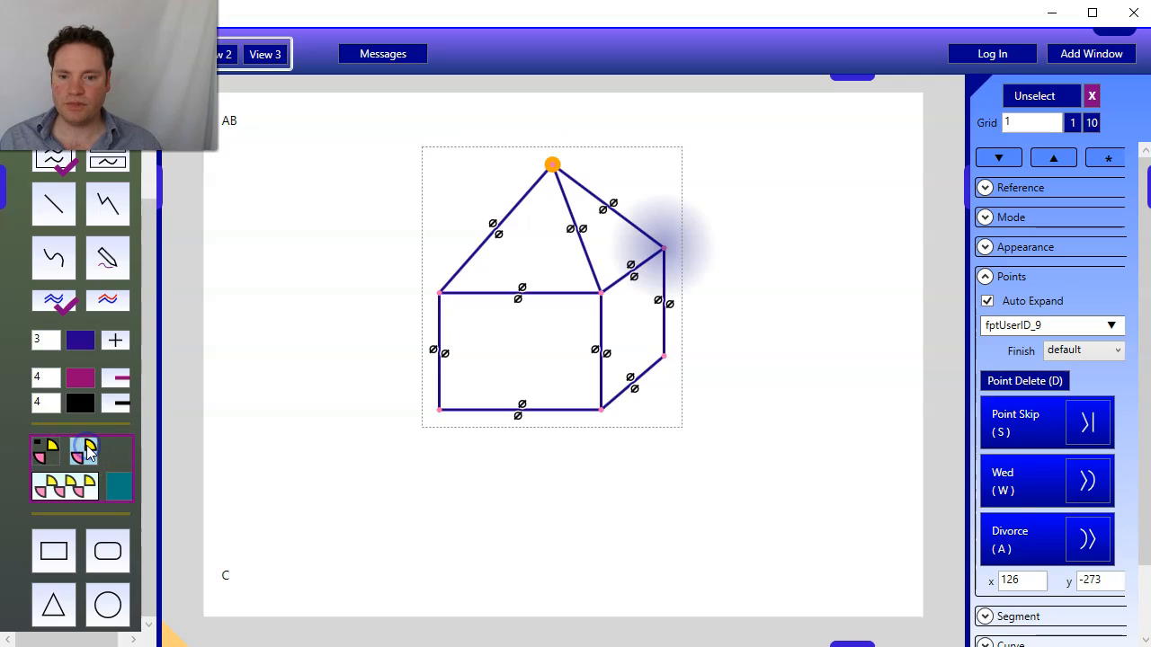
click(495, 337)
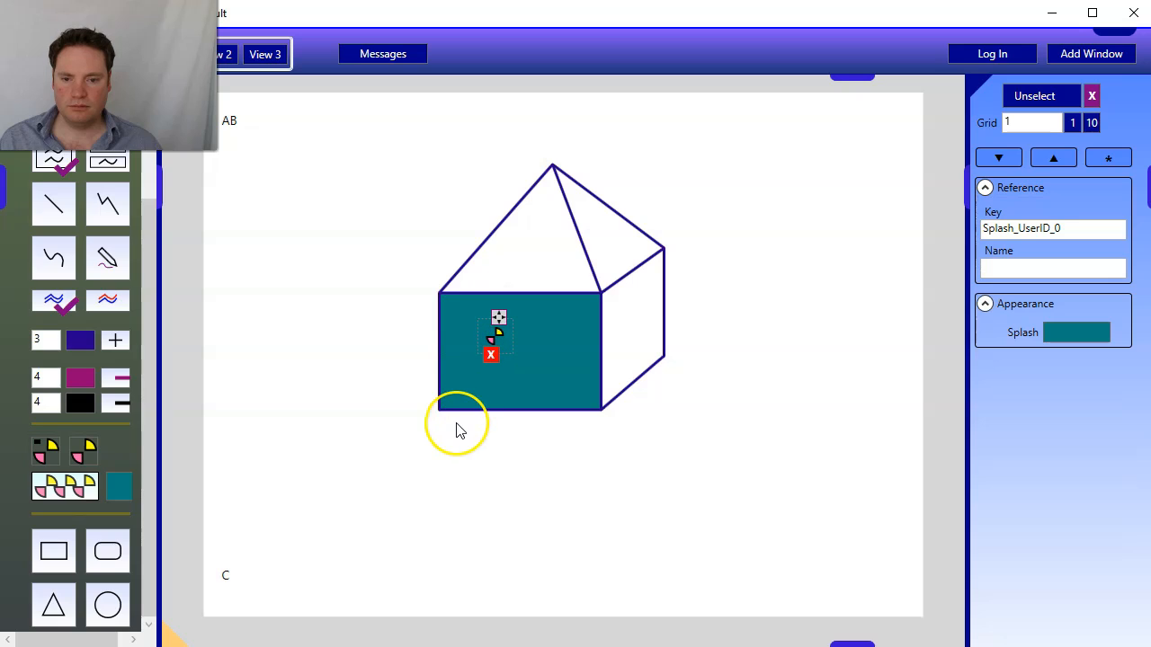
click(499, 320)
drag(506, 359, 509, 365)
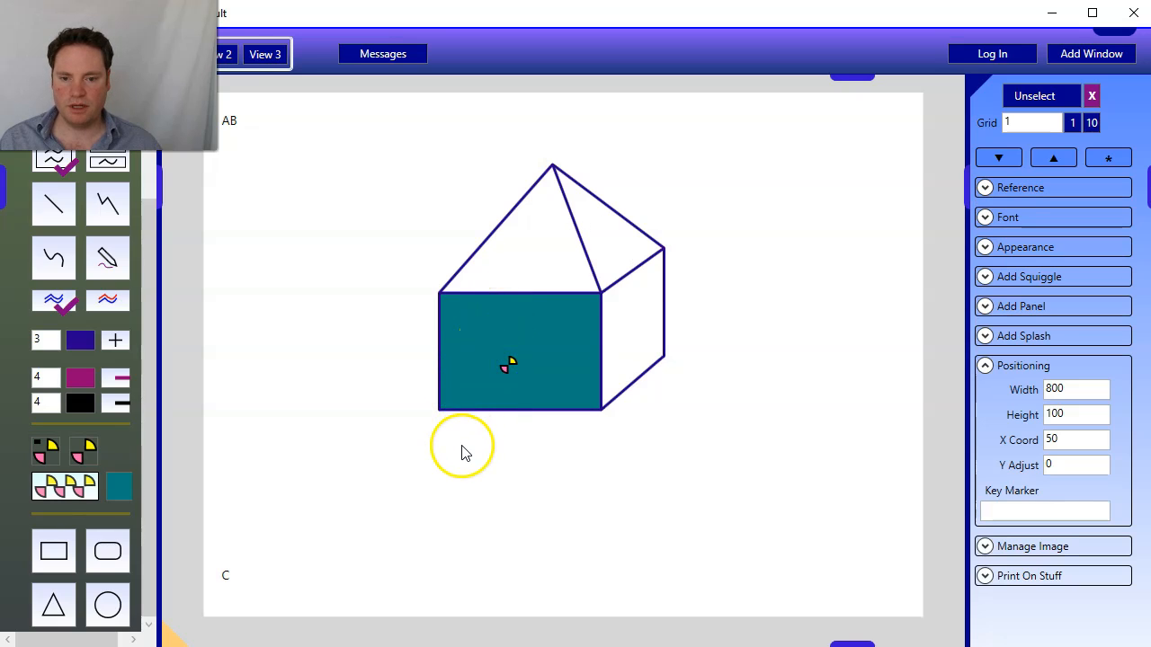
- Move the teal splash onto the slanted side wall, and copy it back onto the lower part of the house front
click(504, 368)
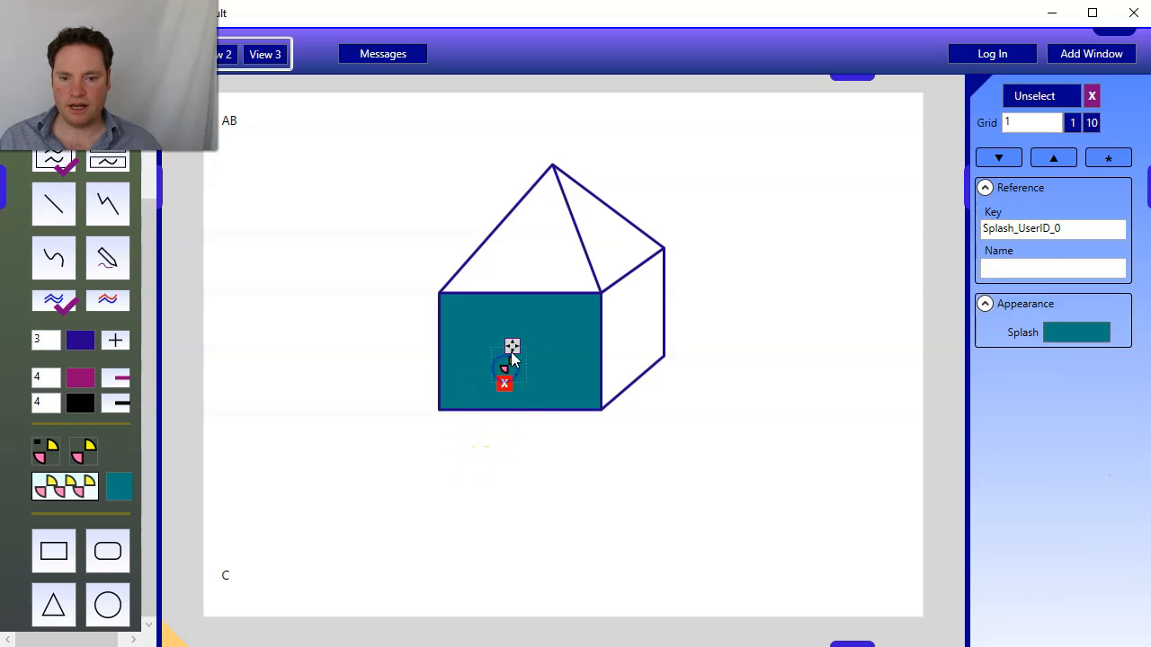
drag(576, 344, 637, 318)
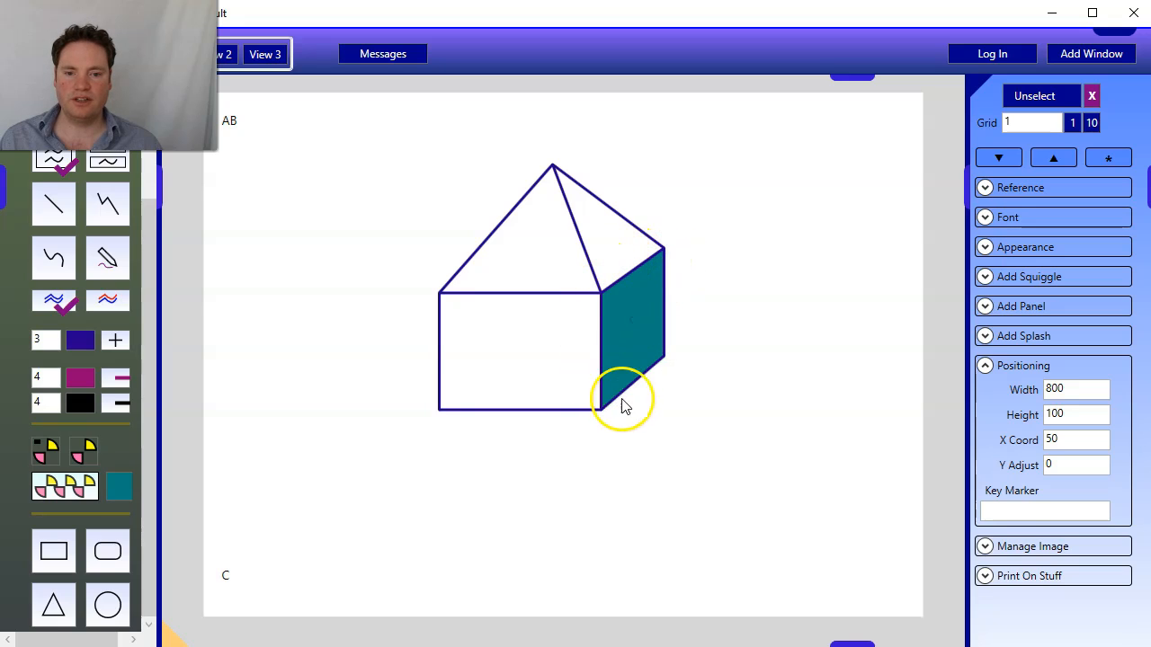
click(634, 324)
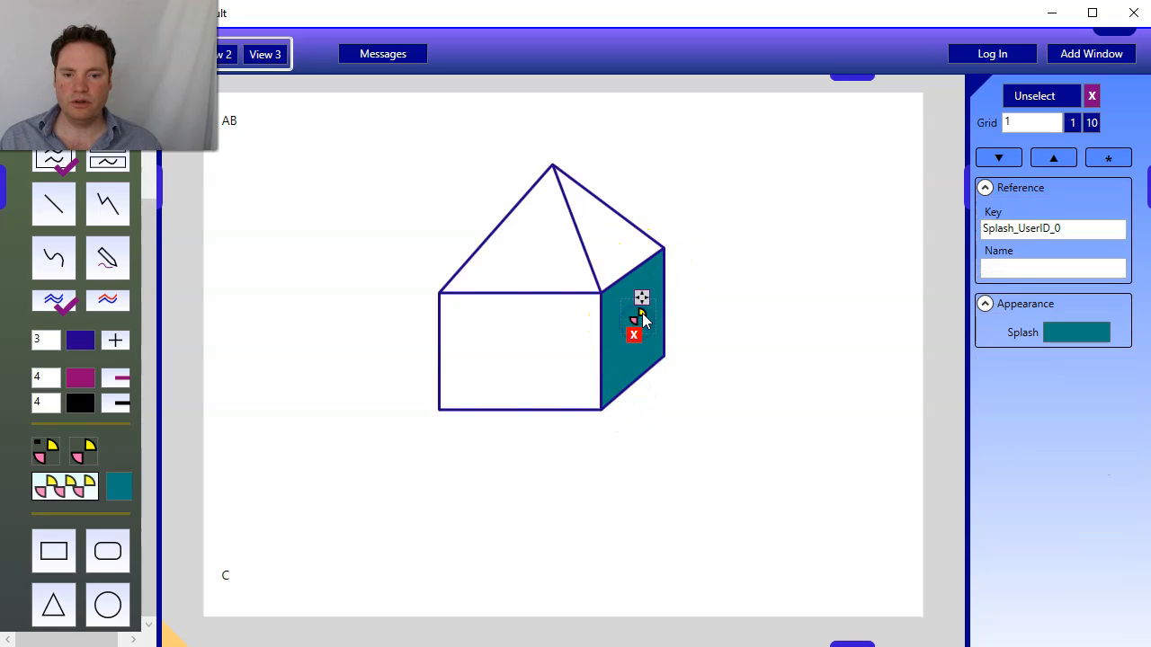
click(635, 319)
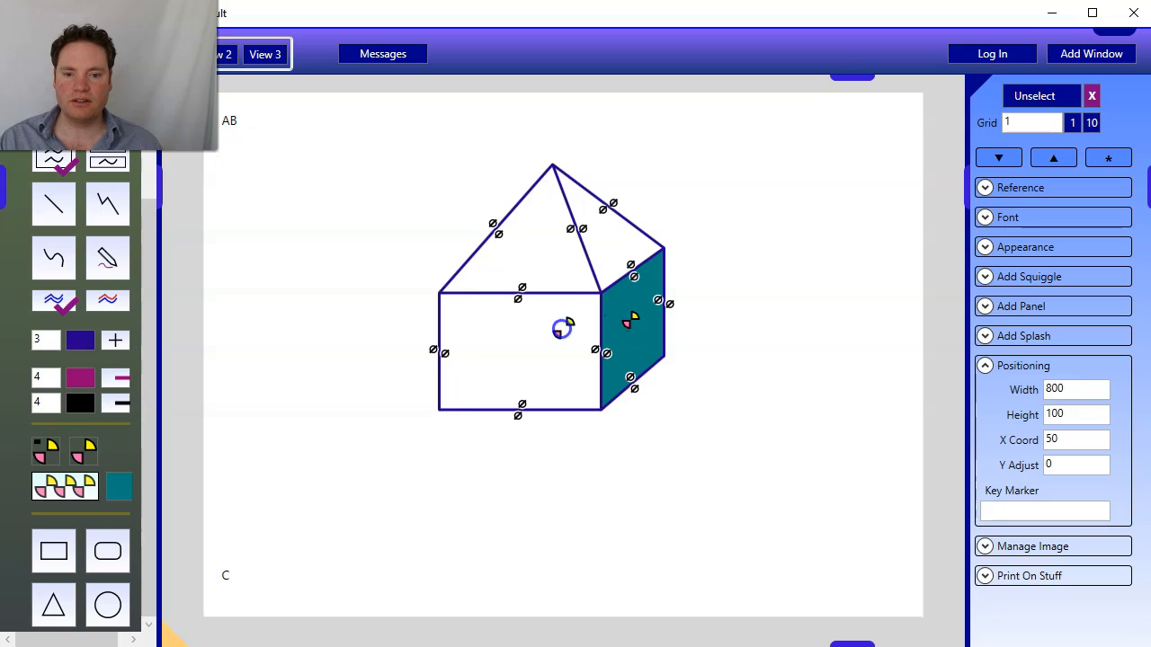
click(521, 341)
click(557, 332)
click(521, 328)
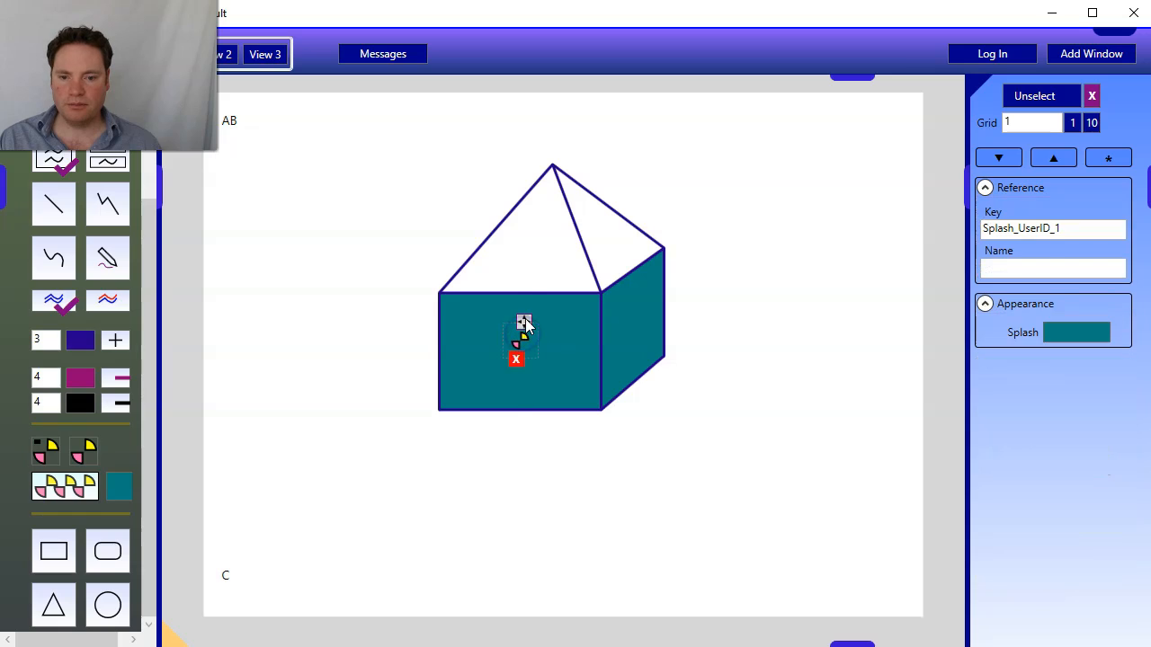
drag(523, 322, 504, 360)
click(433, 249)
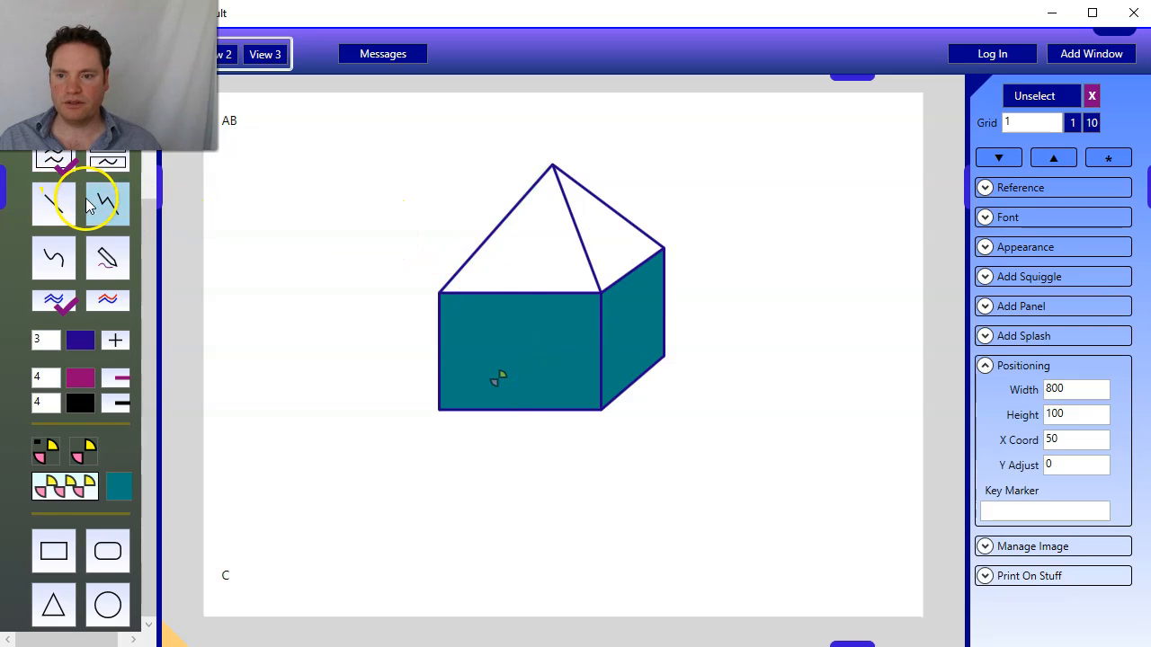
- Draw an outlined text box about 273 wide and 367 high over the house
drag(155, 286, 172, 187)
click(105, 225)
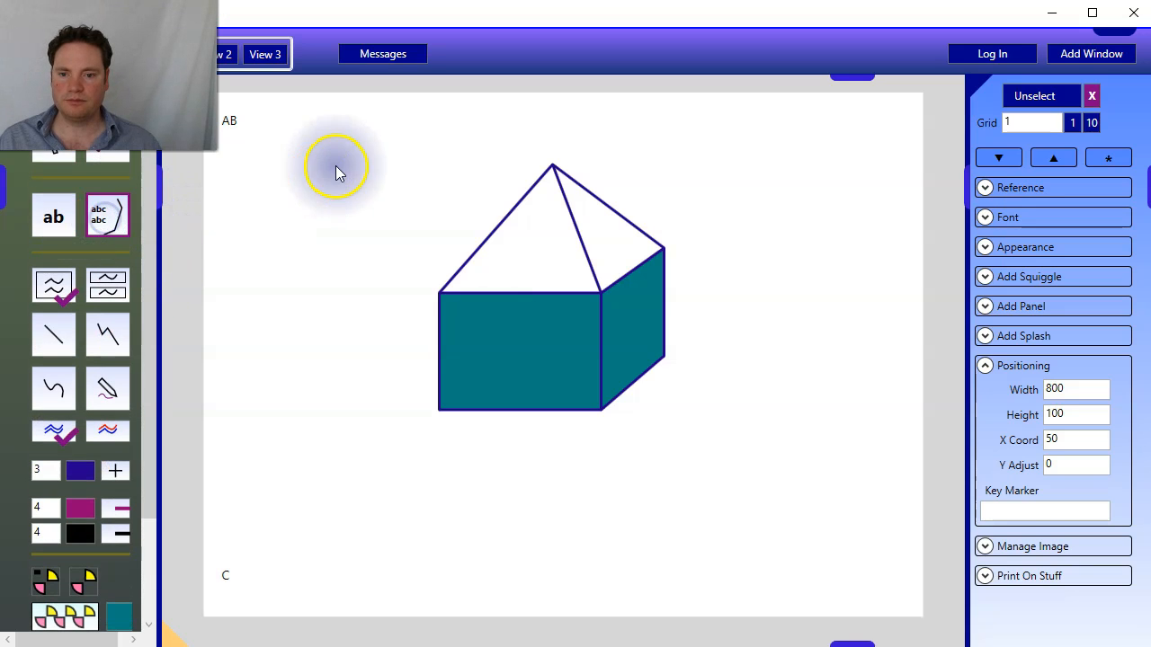
click(314, 139)
drag(502, 238, 578, 414)
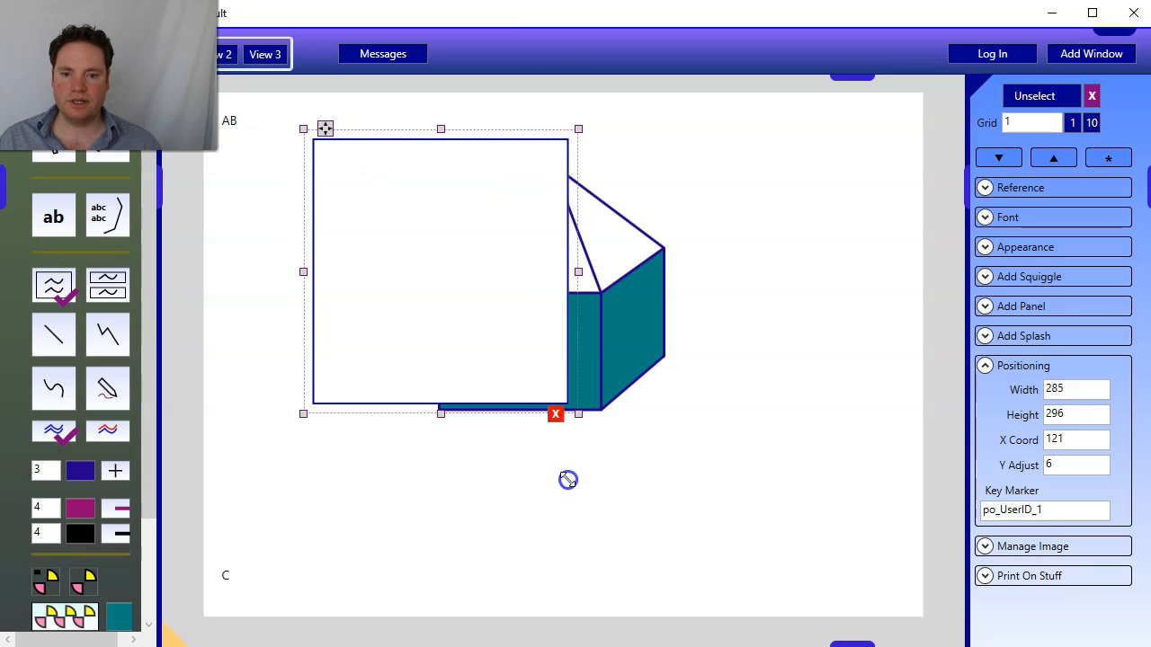
- Move the house into the text box, and widen the box to about 458 so the whole house fits
click(606, 207)
mouse_move(450, 157)
mouse_down()
mouse_move(434, 144)
mouse_move(392, 155)
mouse_up()
click(349, 202)
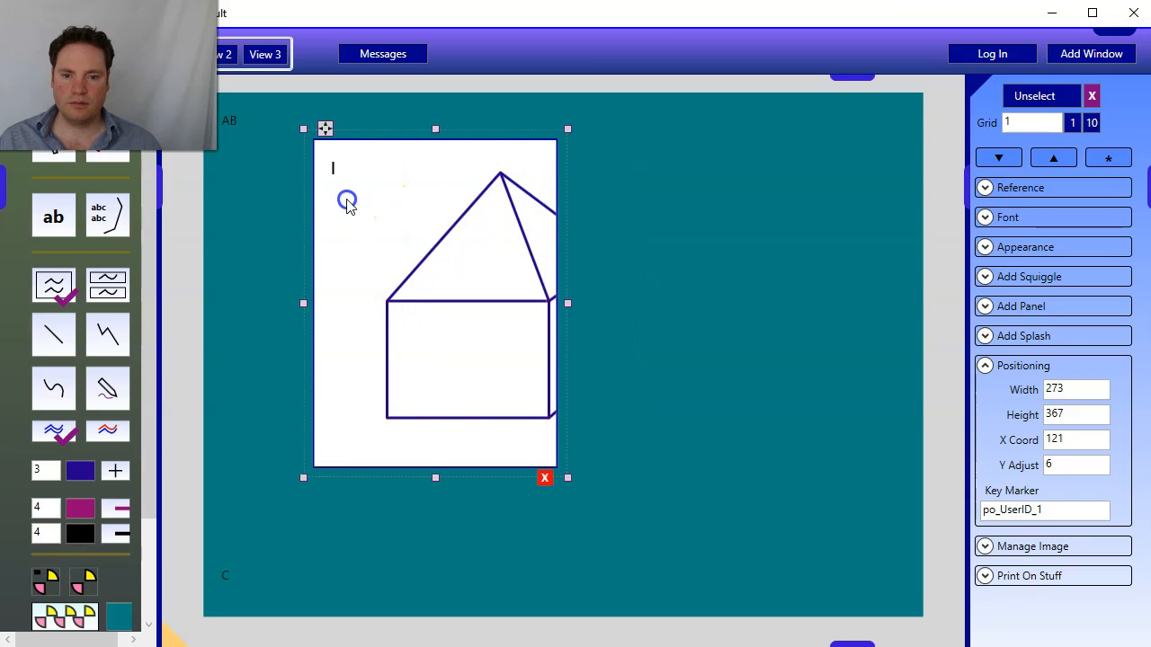
drag(568, 303, 734, 303)
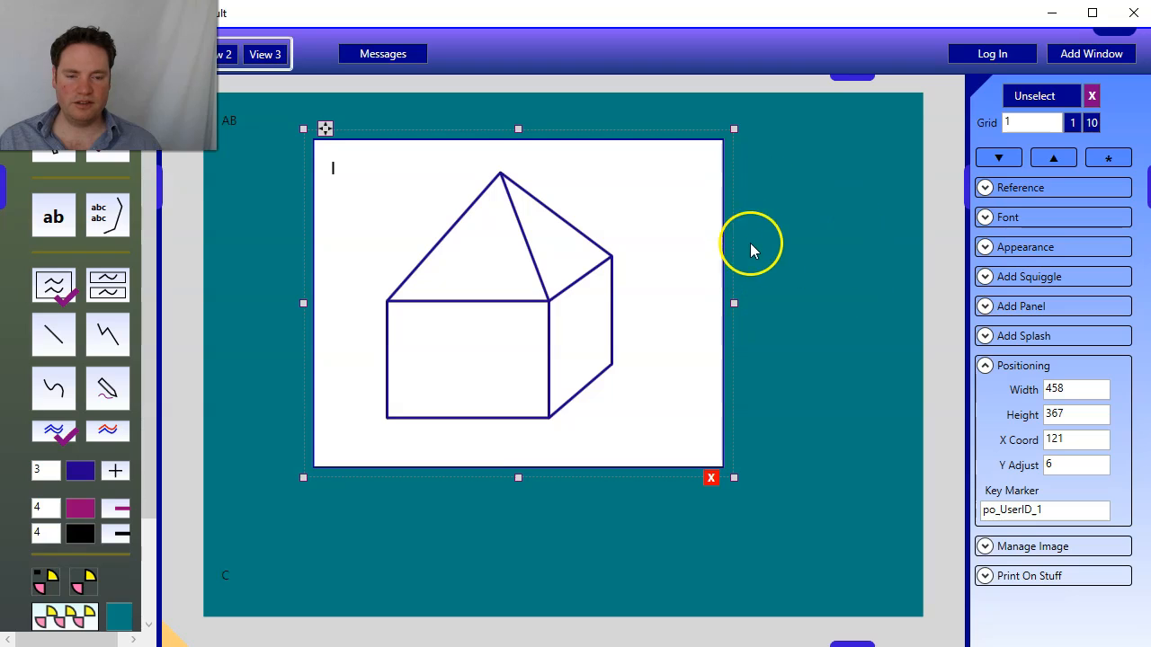
- Move the text box with the house down the page, and reposition the two splashes onto the house's front and side wall
drag(325, 129, 329, 426)
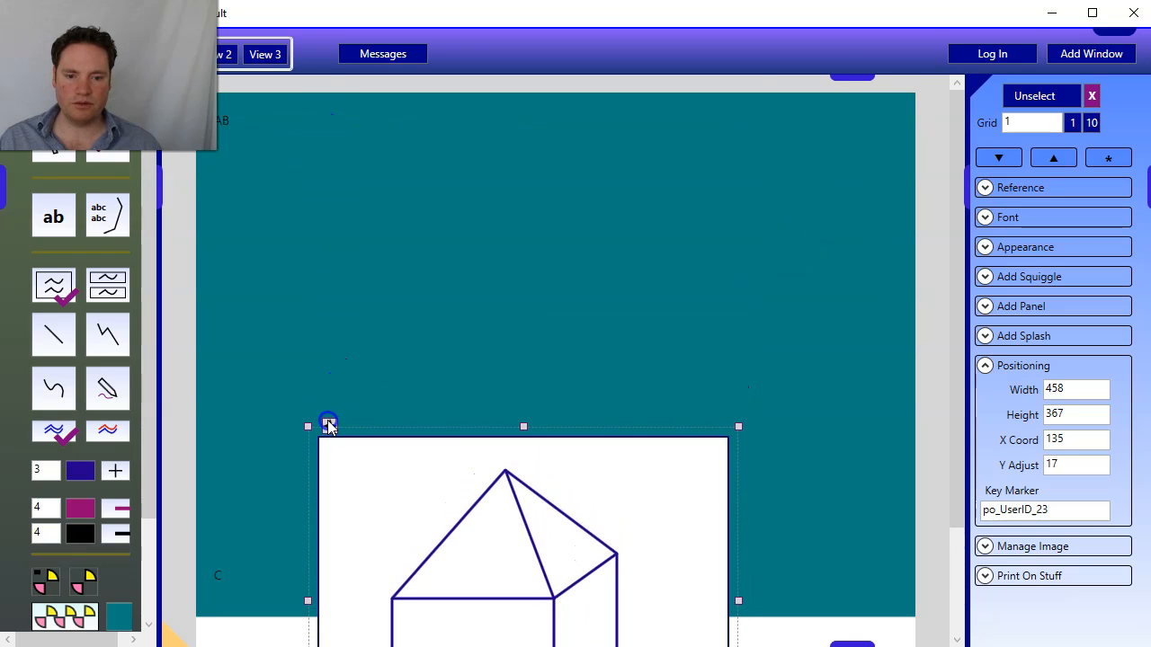
click(501, 290)
click(492, 365)
drag(498, 358, 494, 624)
click(588, 459)
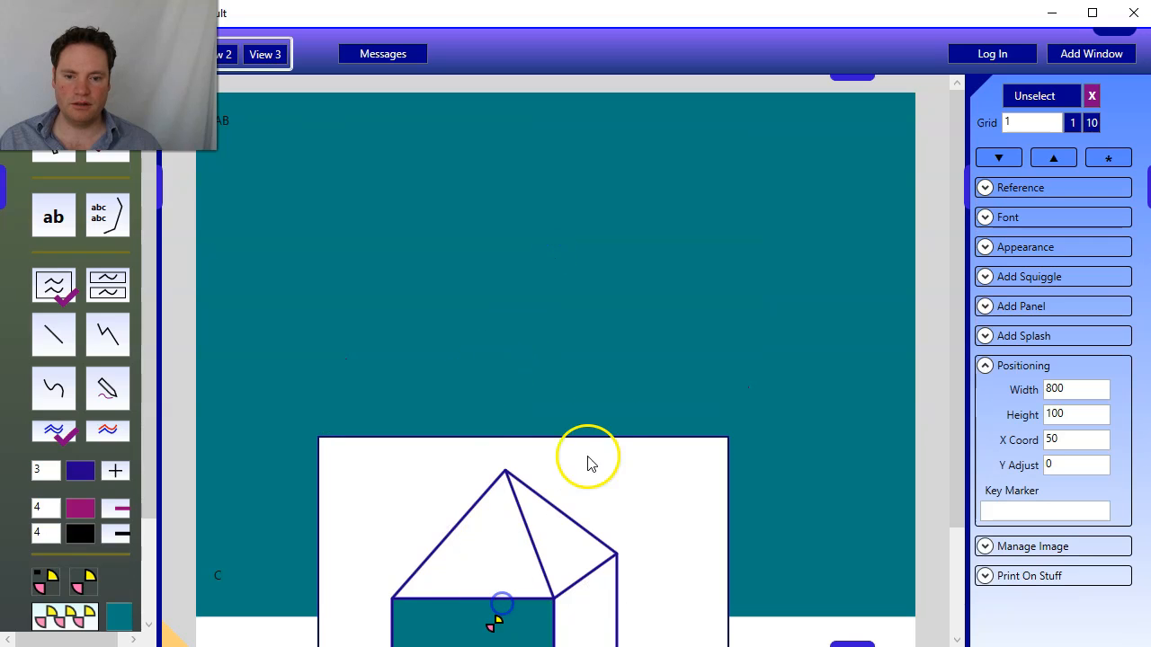
click(626, 321)
drag(627, 302, 584, 626)
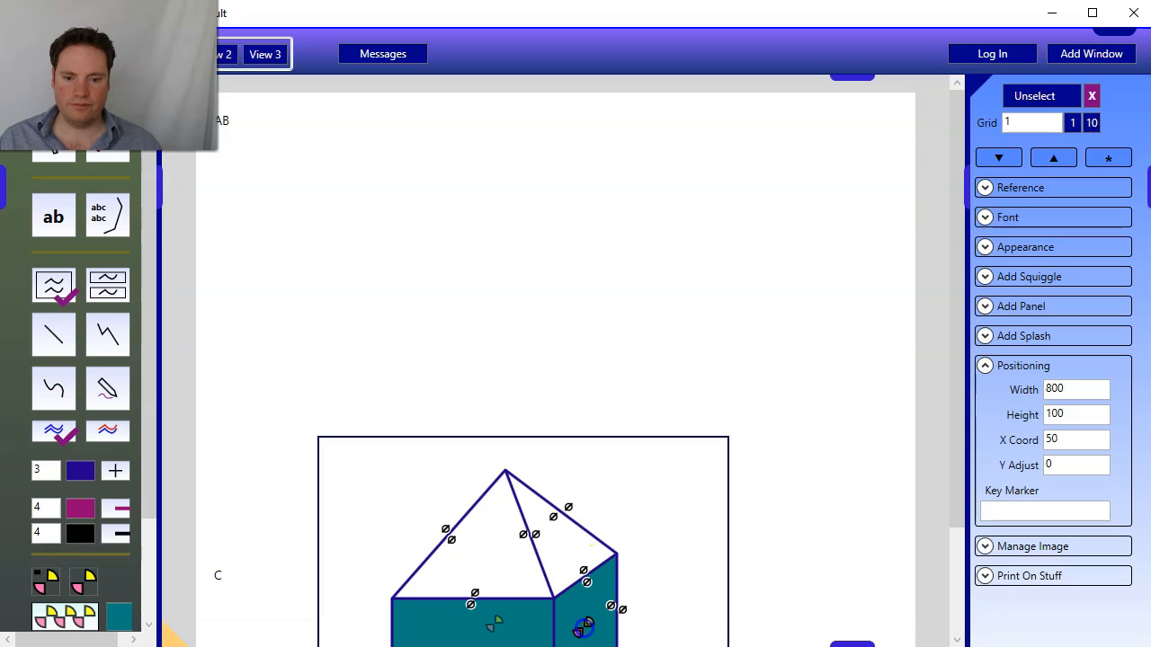
- Move the text box back up to mid-page, and place the front's splash near the front's lower-left corner
click(400, 474)
drag(325, 435, 381, 168)
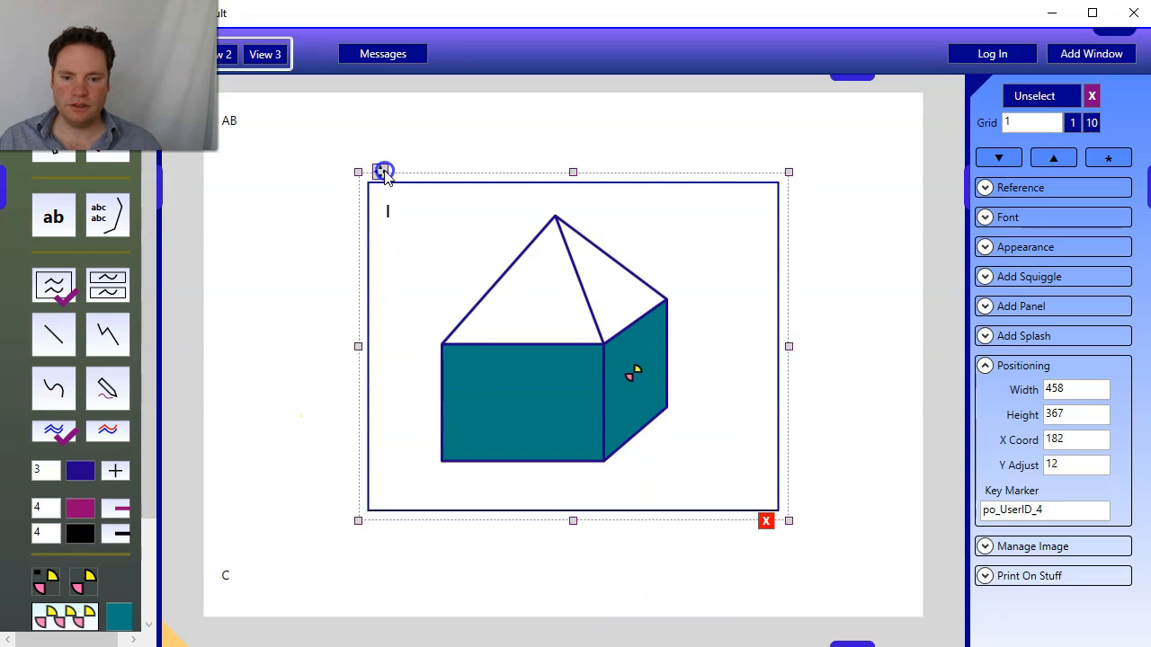
click(542, 364)
mouse_move(546, 342)
mouse_down()
mouse_move(490, 424)
mouse_move(471, 430)
mouse_up()
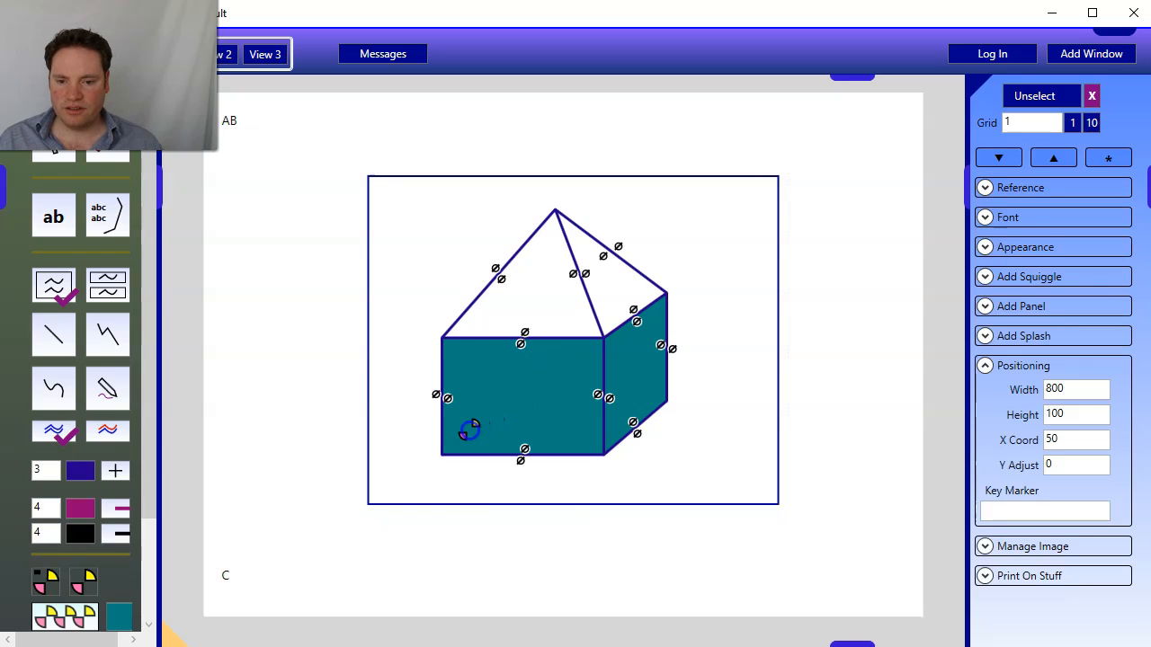
- Try moving the front's lower-left corner point inward past the splash to (56, -39), and undo the move
click(468, 430)
click(469, 433)
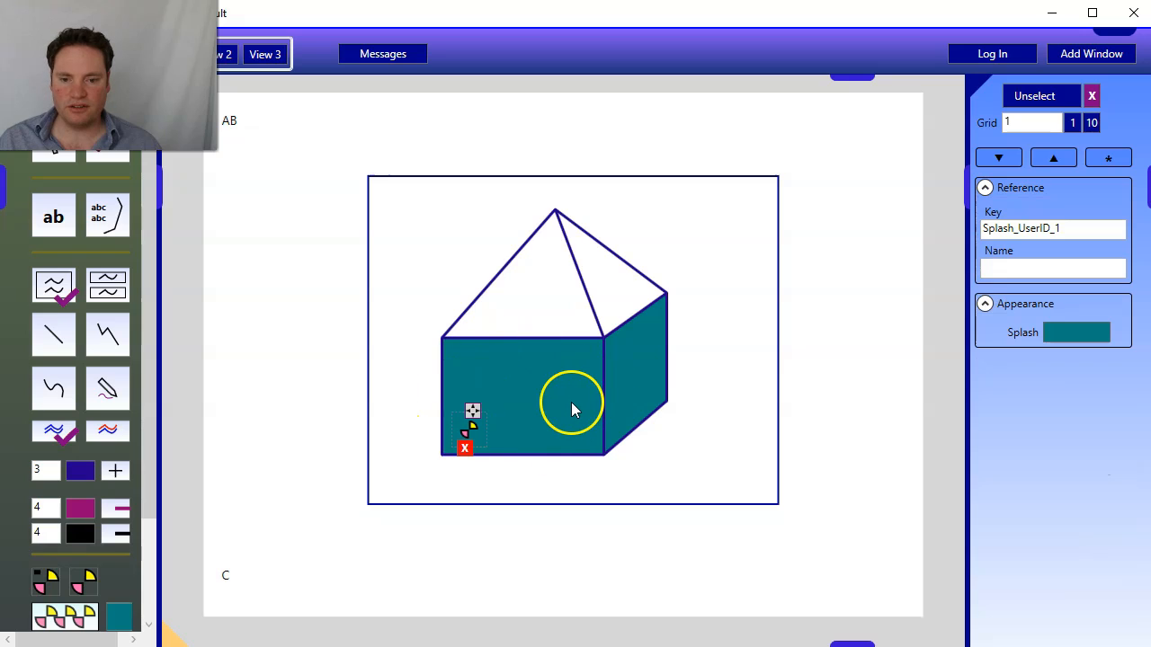
click(523, 455)
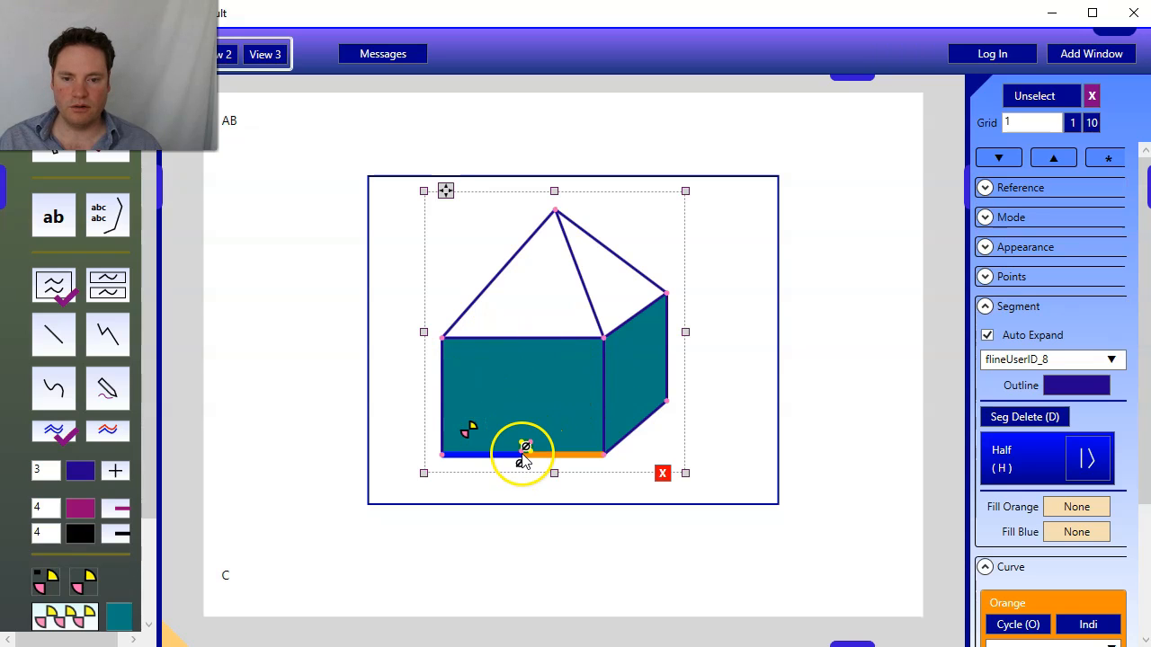
drag(441, 454, 491, 421)
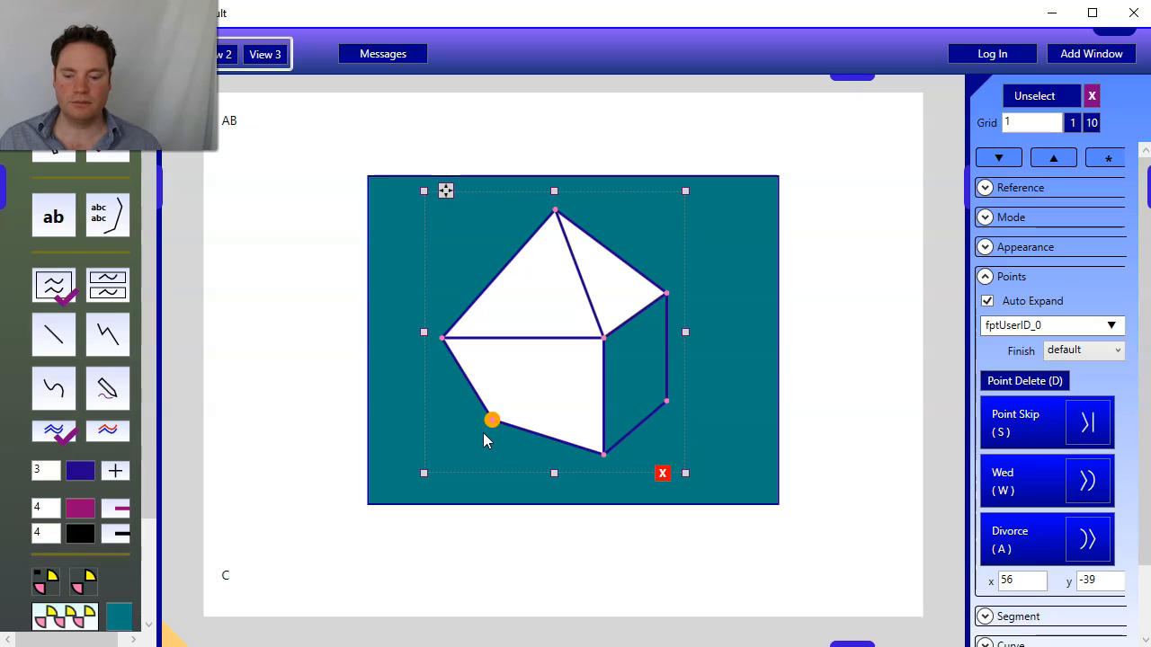
key(ctrl+z)
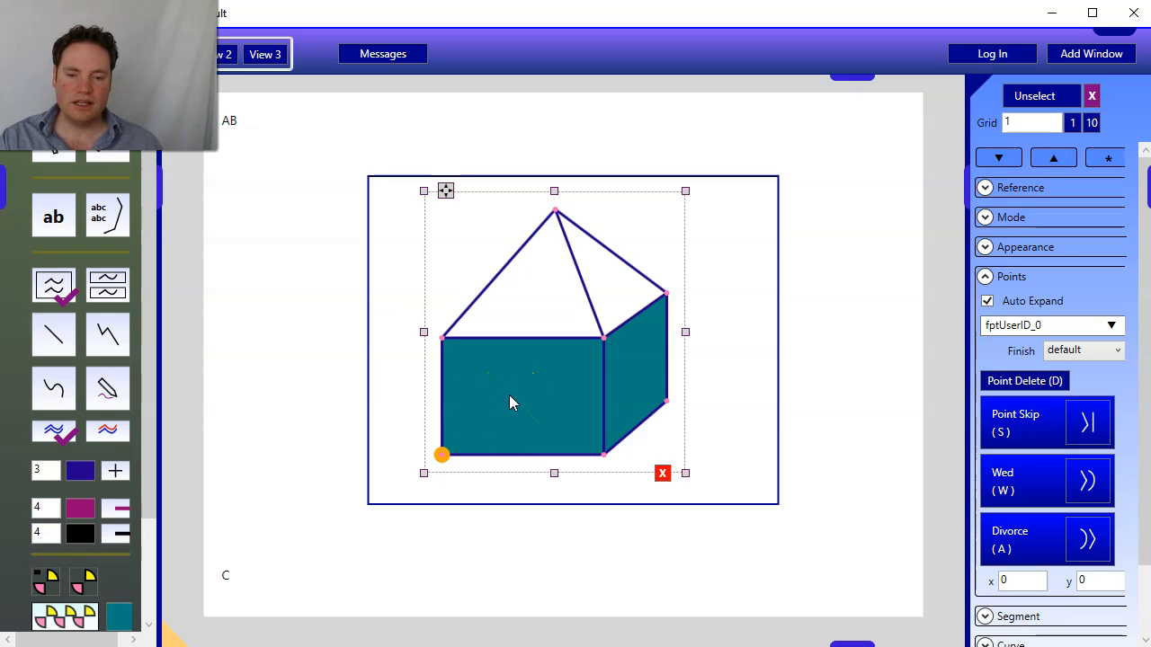
- Attach the front's splash to the inner fill marker of the front's left wall line
click(509, 398)
click(473, 429)
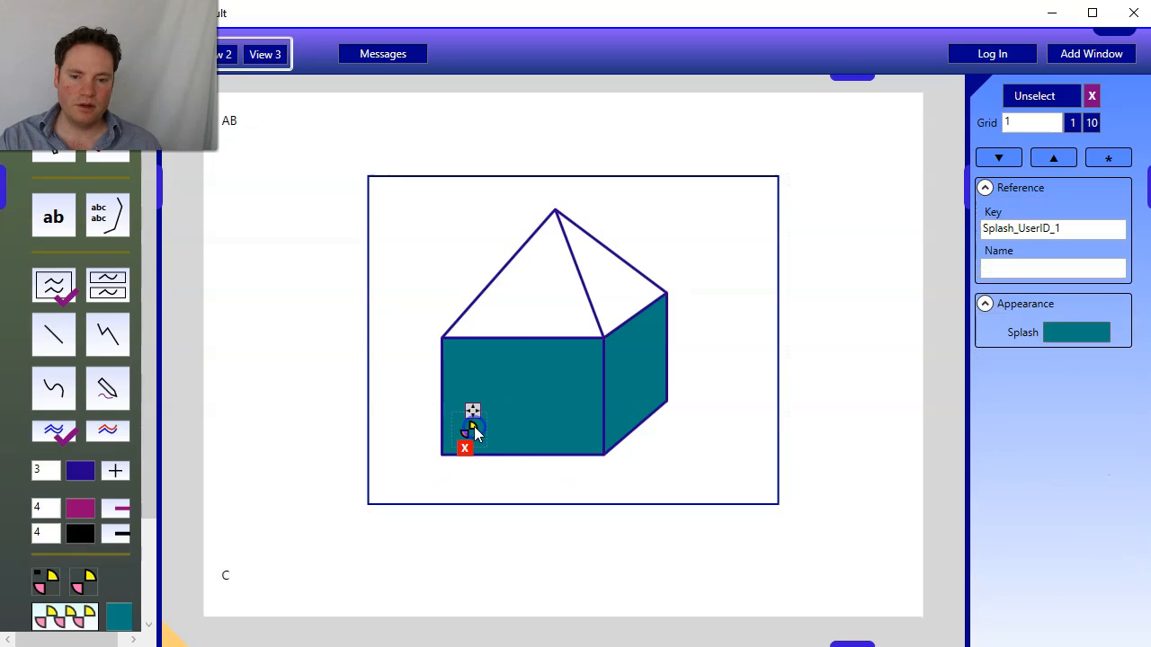
click(472, 430)
click(484, 494)
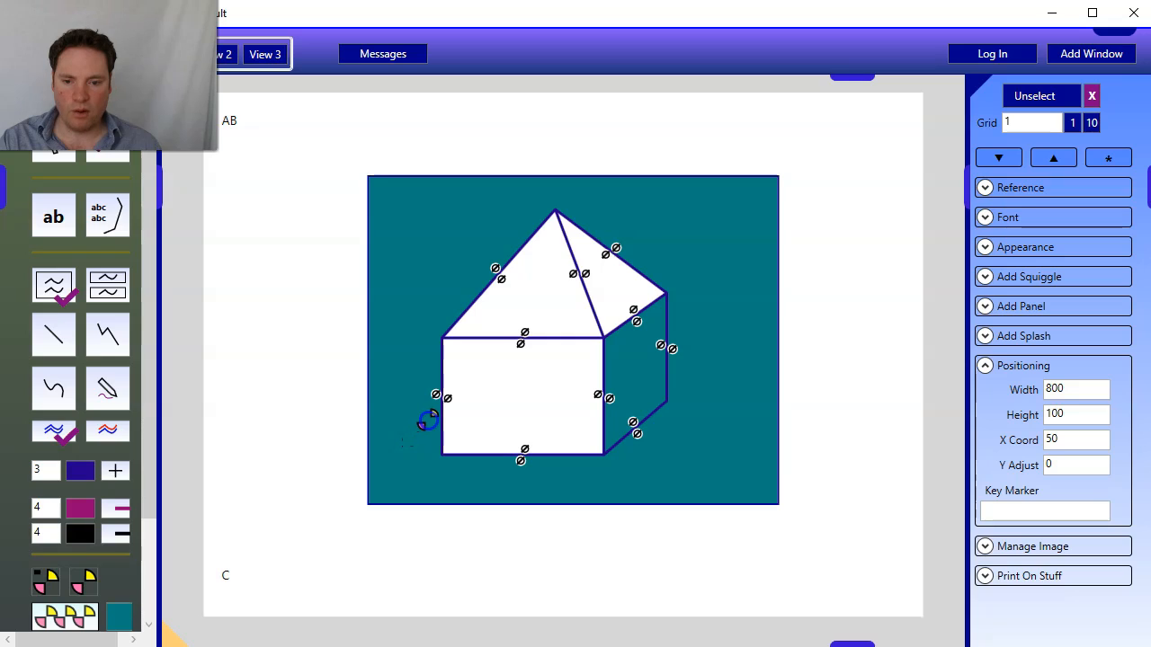
drag(452, 397, 452, 398)
- Move the front's lower-left corner point freely, set the grid to 10, and snap the point back to (0, 0)
mouse_move(442, 456)
mouse_down()
mouse_move(459, 438)
mouse_move(429, 435)
mouse_move(401, 462)
mouse_move(443, 454)
mouse_up()
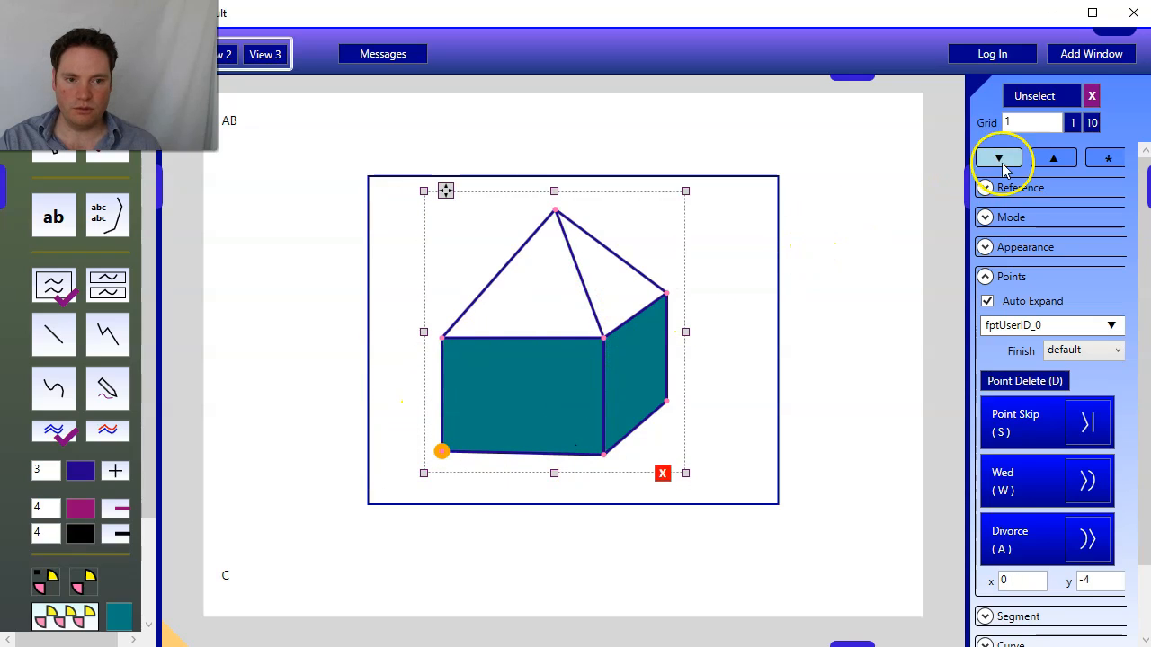
click(1092, 123)
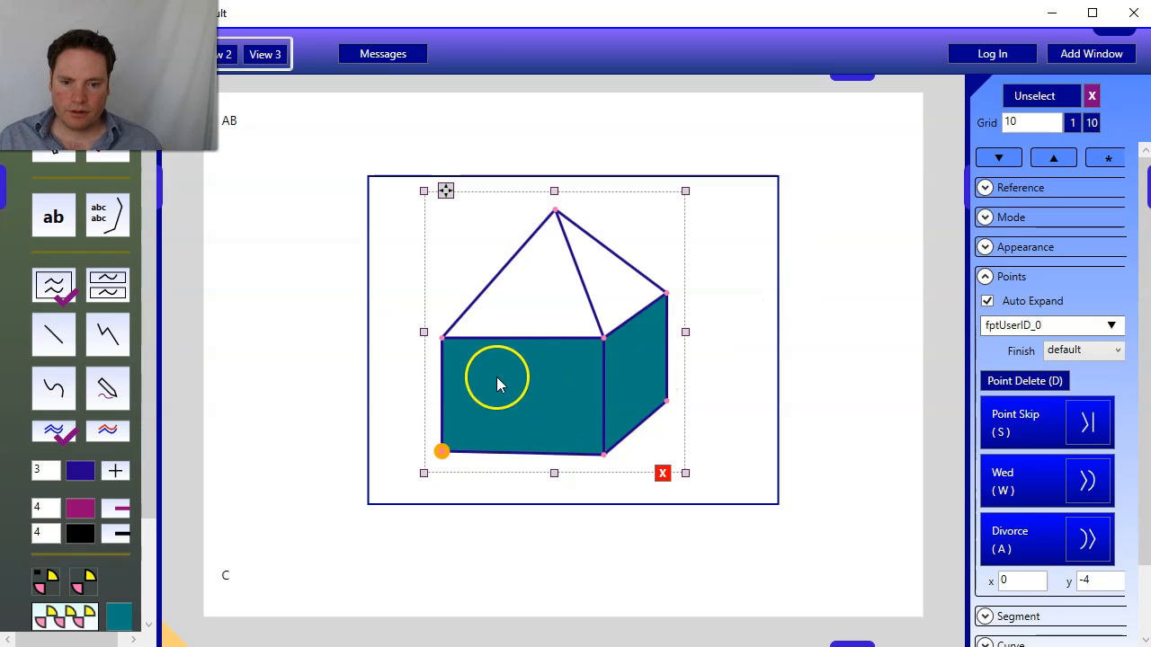
drag(437, 455, 436, 463)
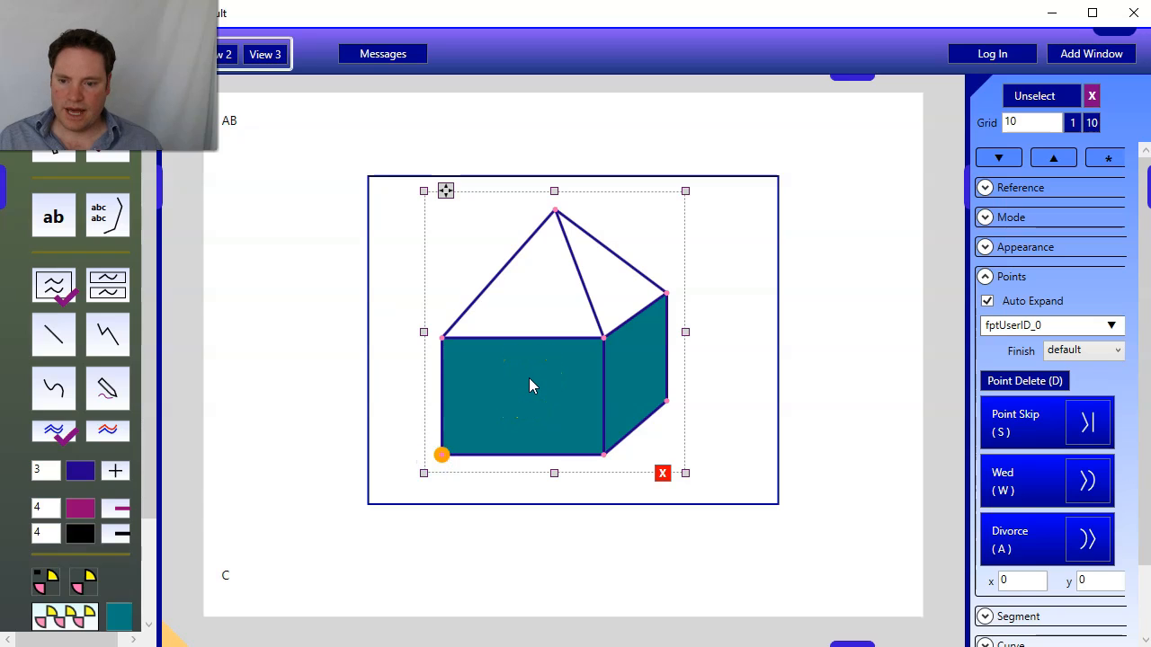
- Add a light grey splash (178, 178, 178) to the right roof face, attached to the inner fill marker of the roof's middle line
click(43, 583)
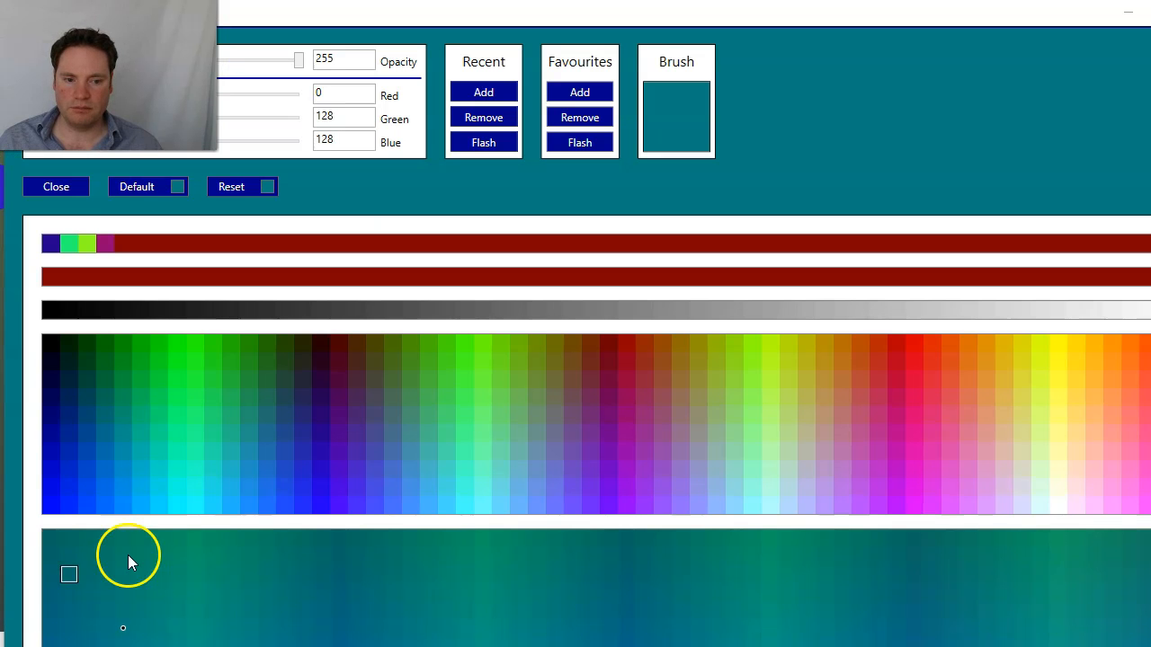
click(920, 310)
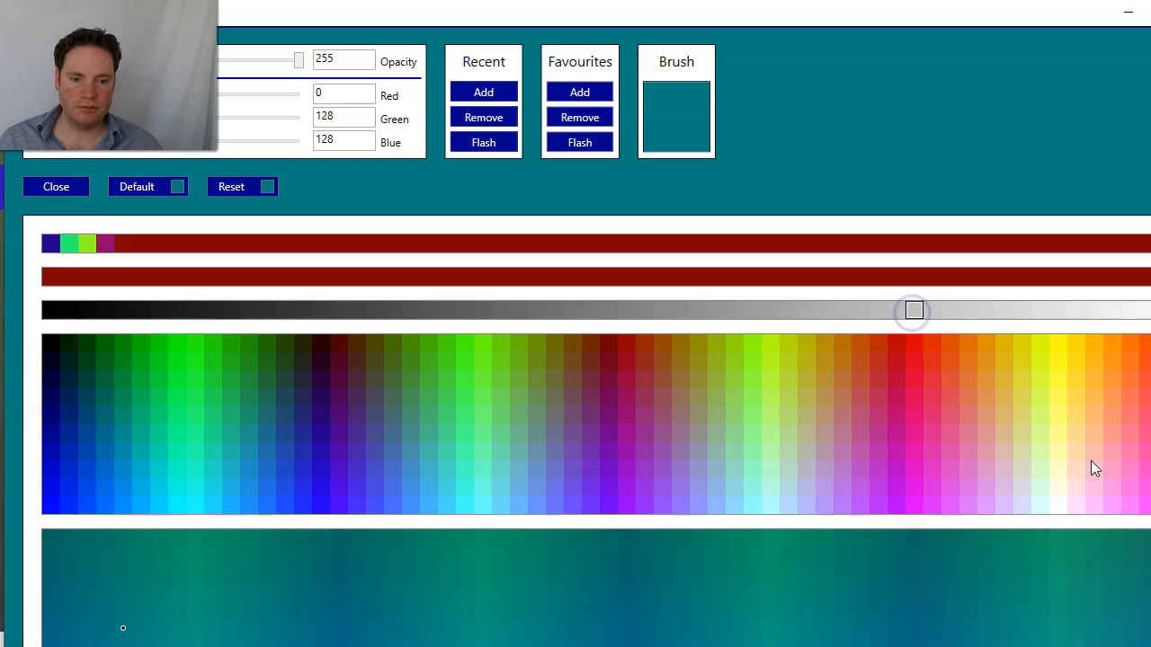
click(910, 582)
click(878, 592)
click(755, 595)
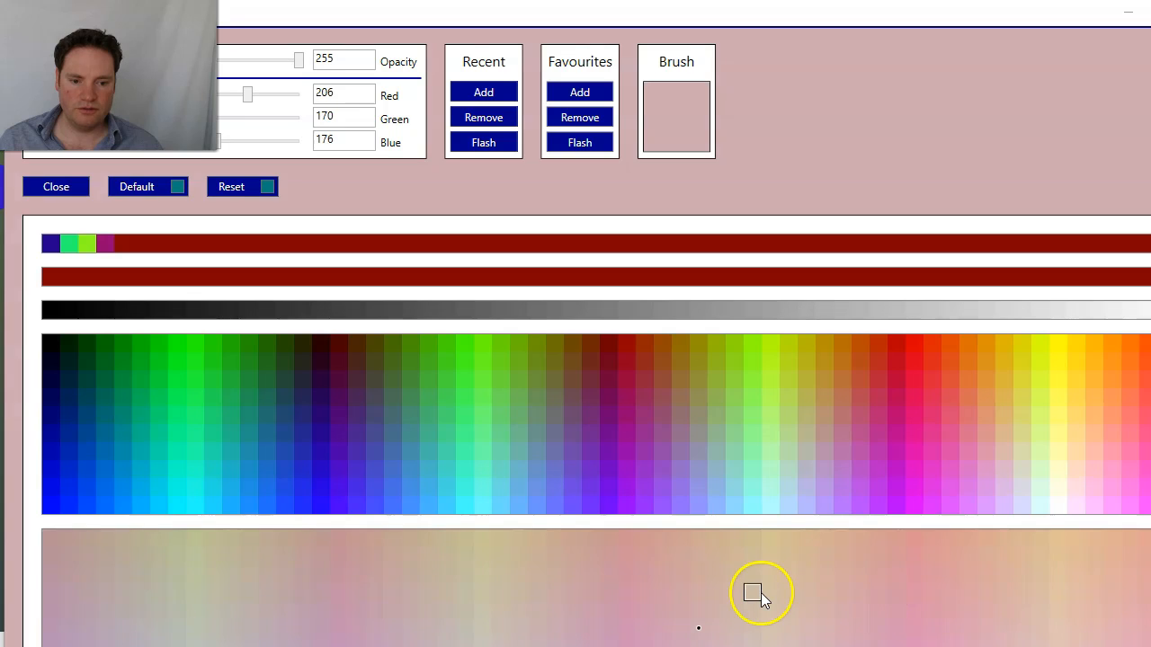
click(804, 555)
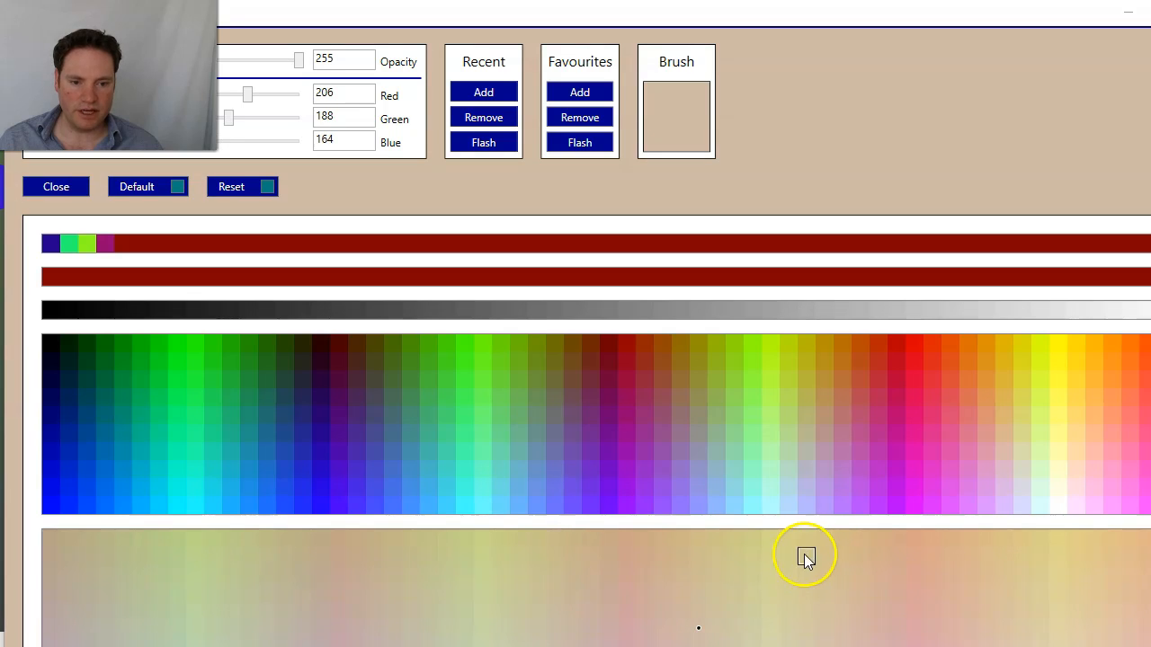
click(908, 314)
click(909, 317)
click(838, 314)
click(941, 289)
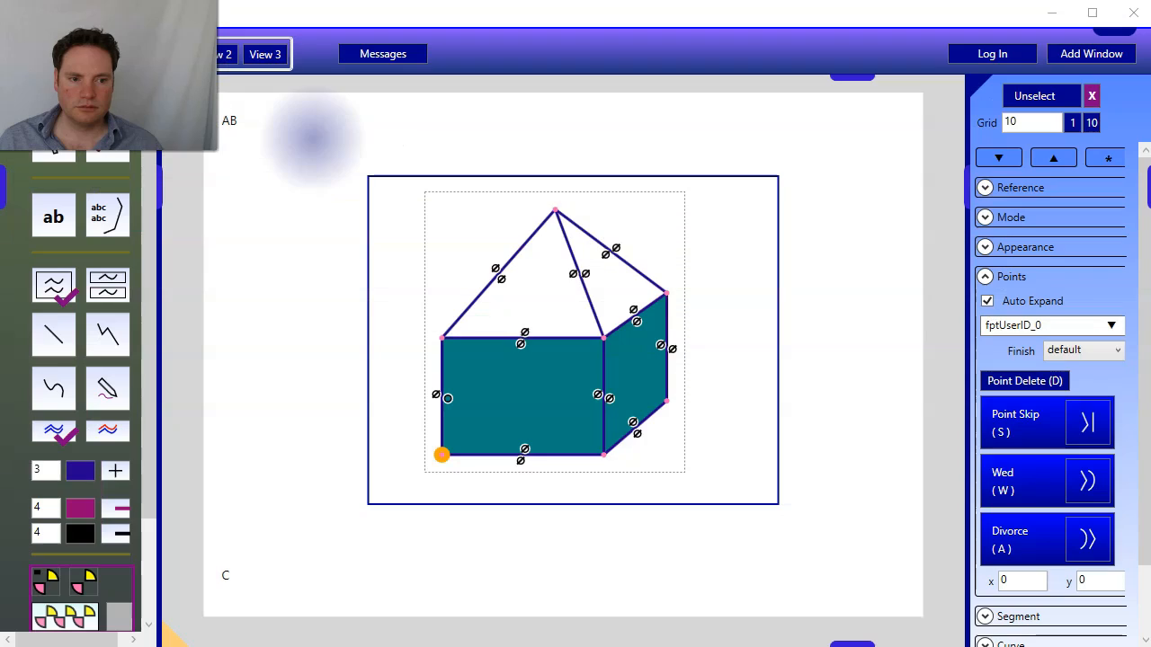
drag(776, 284, 614, 267)
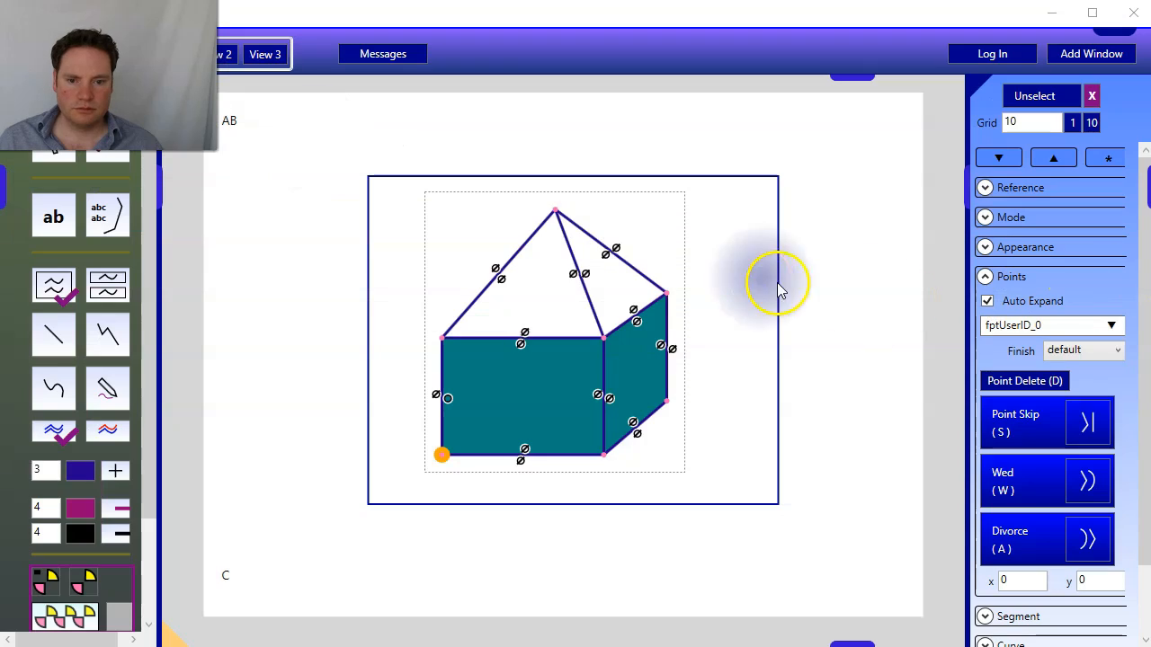
click(588, 274)
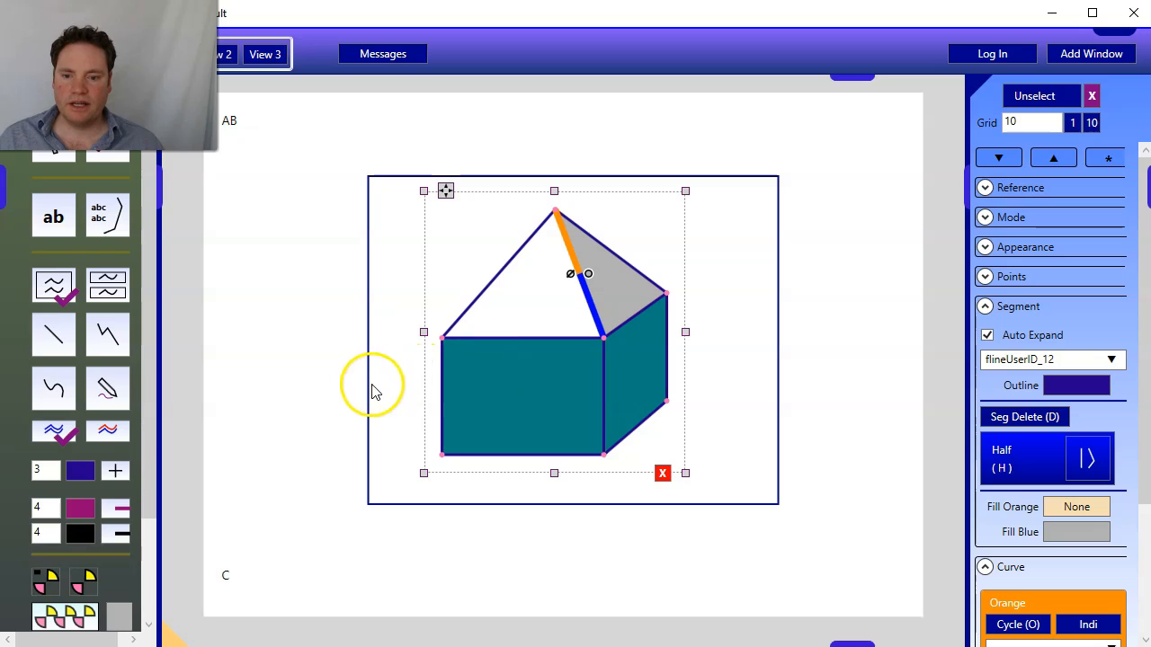
- Add a second light grey splash to the right wall, attached to the inner fill marker of its outer vertical line
click(589, 273)
click(637, 372)
click(636, 369)
click(722, 286)
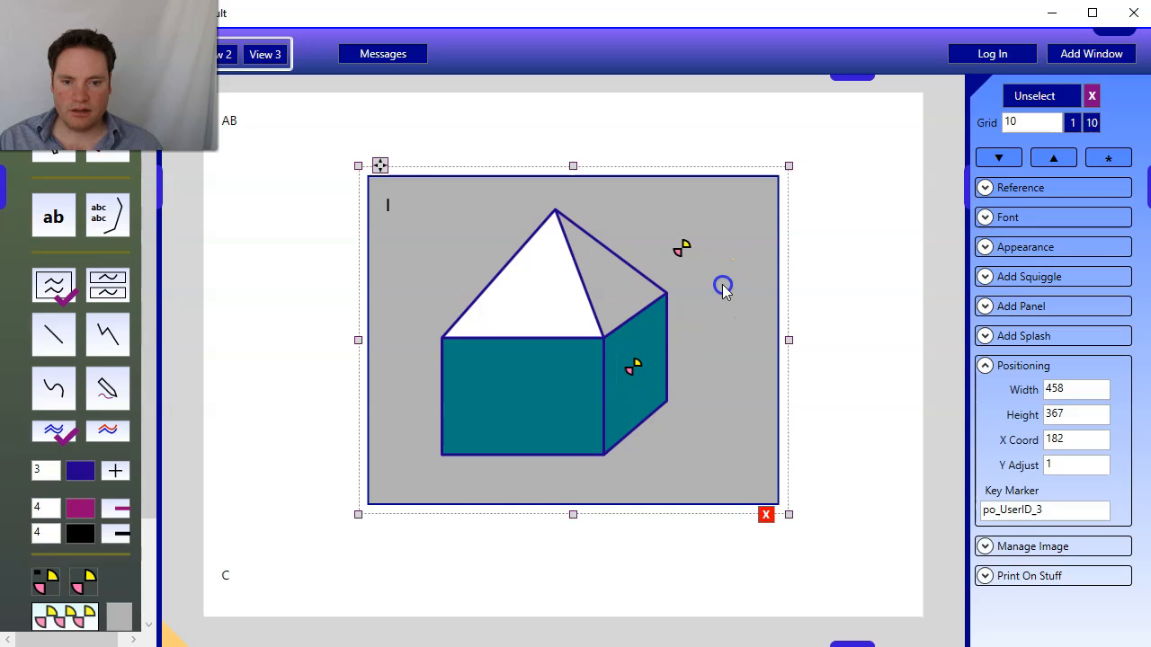
click(685, 243)
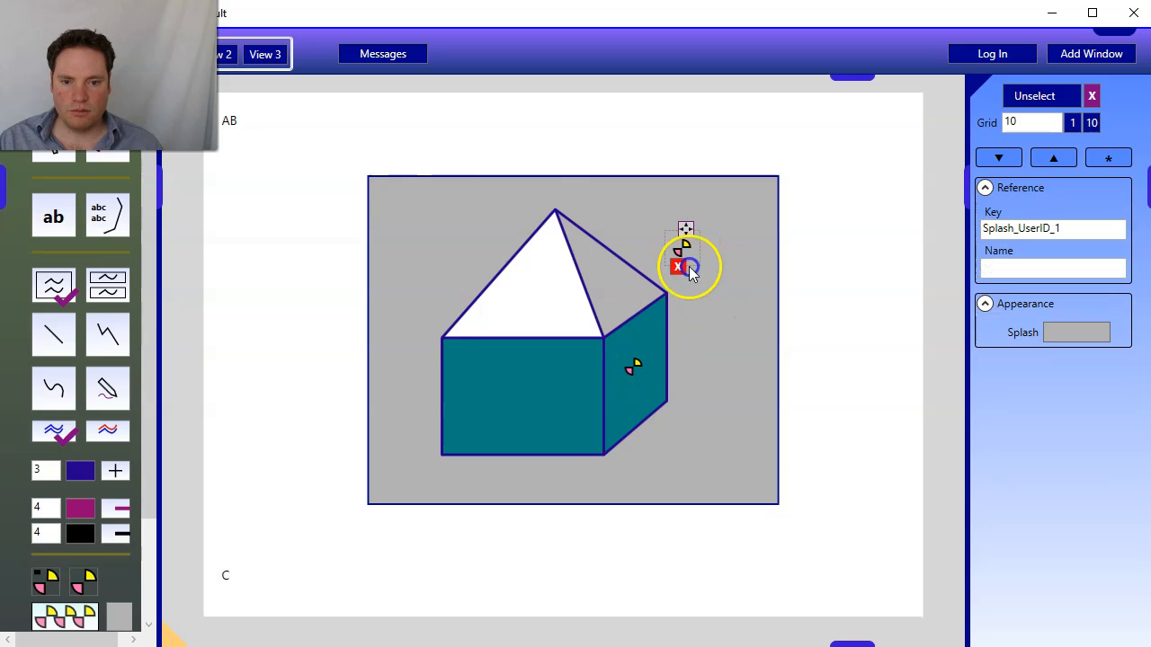
click(671, 251)
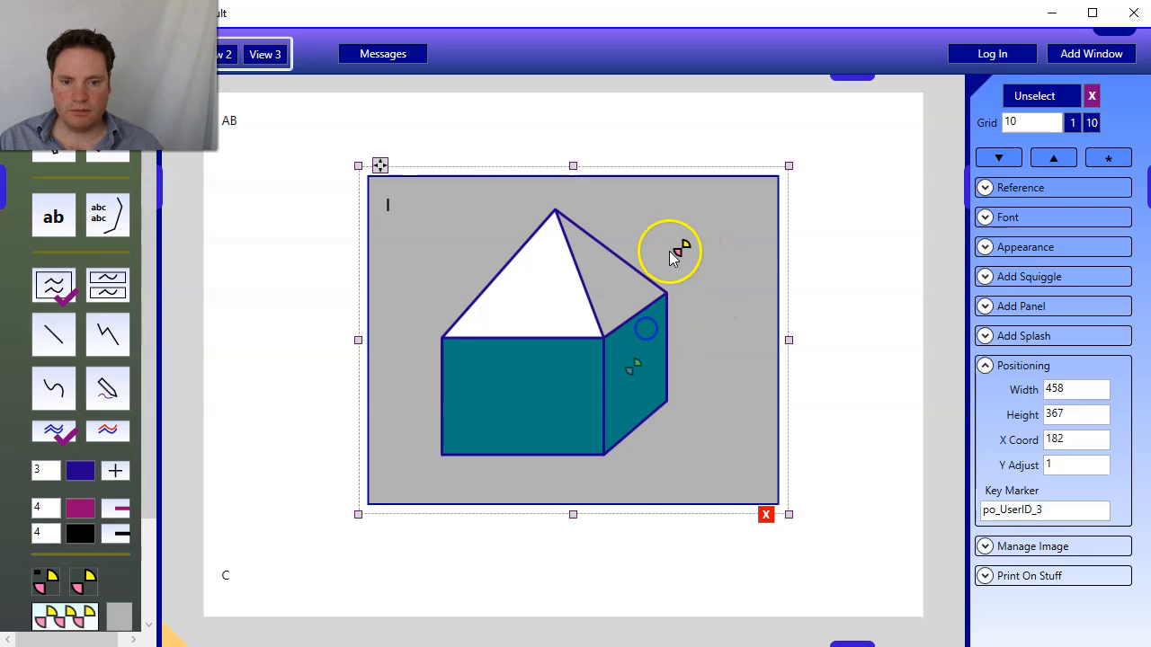
click(686, 227)
click(684, 270)
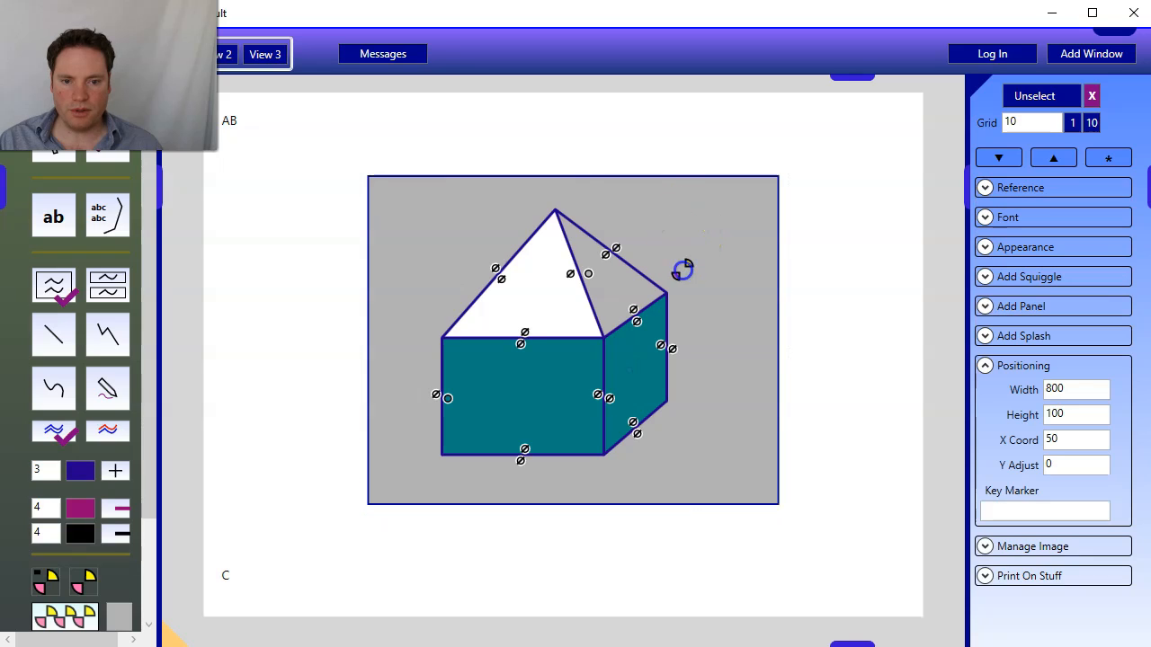
click(647, 342)
click(734, 283)
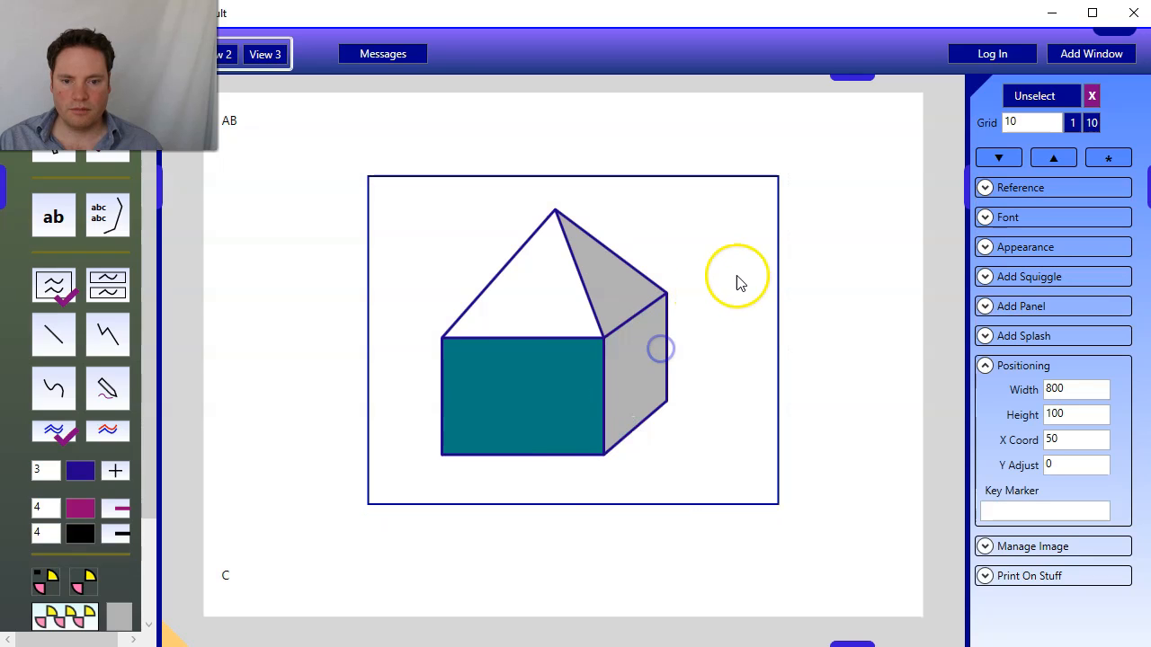
- Add a darker grey splash to the front roof face, attached to the inner fill marker of its sloping left line
click(503, 304)
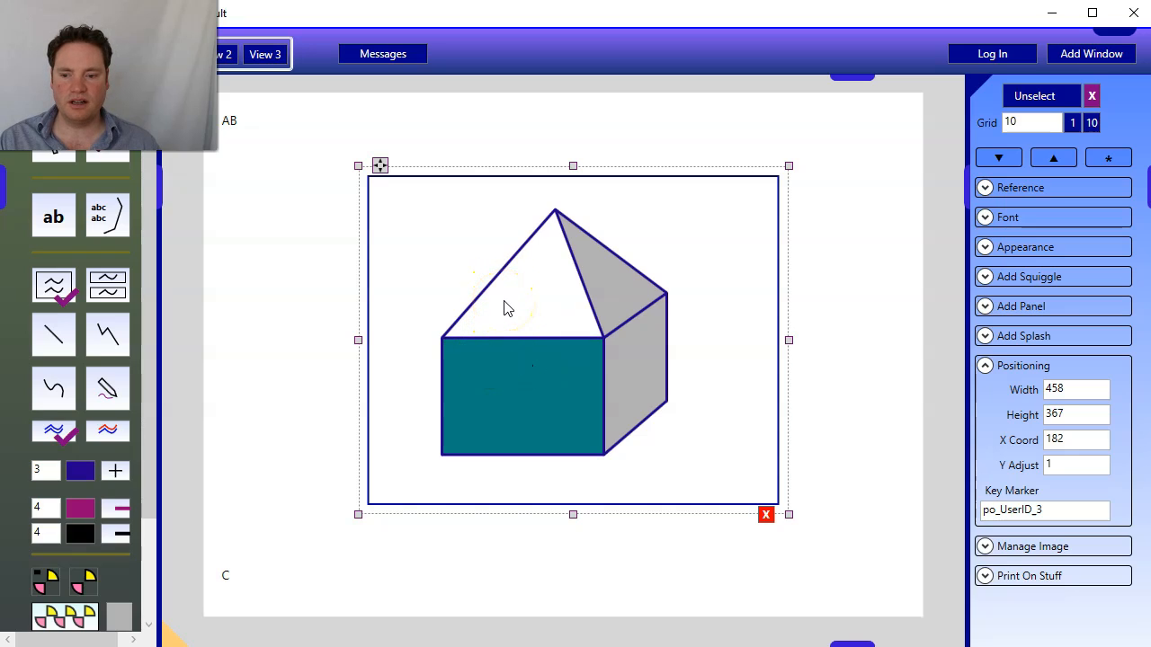
click(434, 326)
click(49, 585)
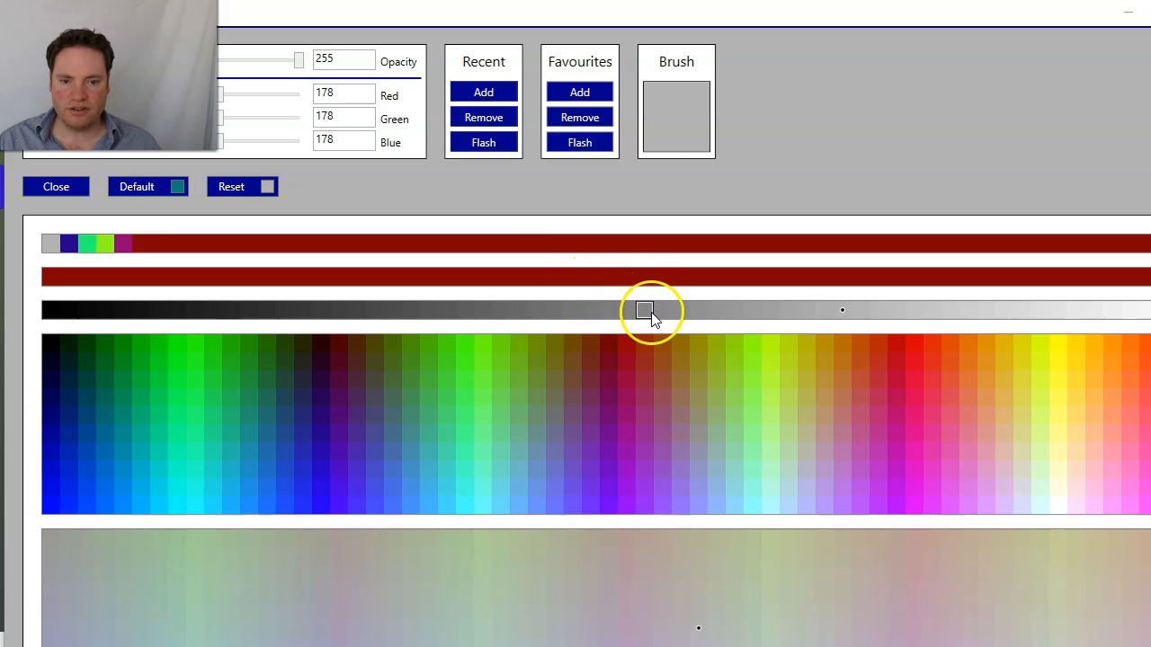
click(652, 313)
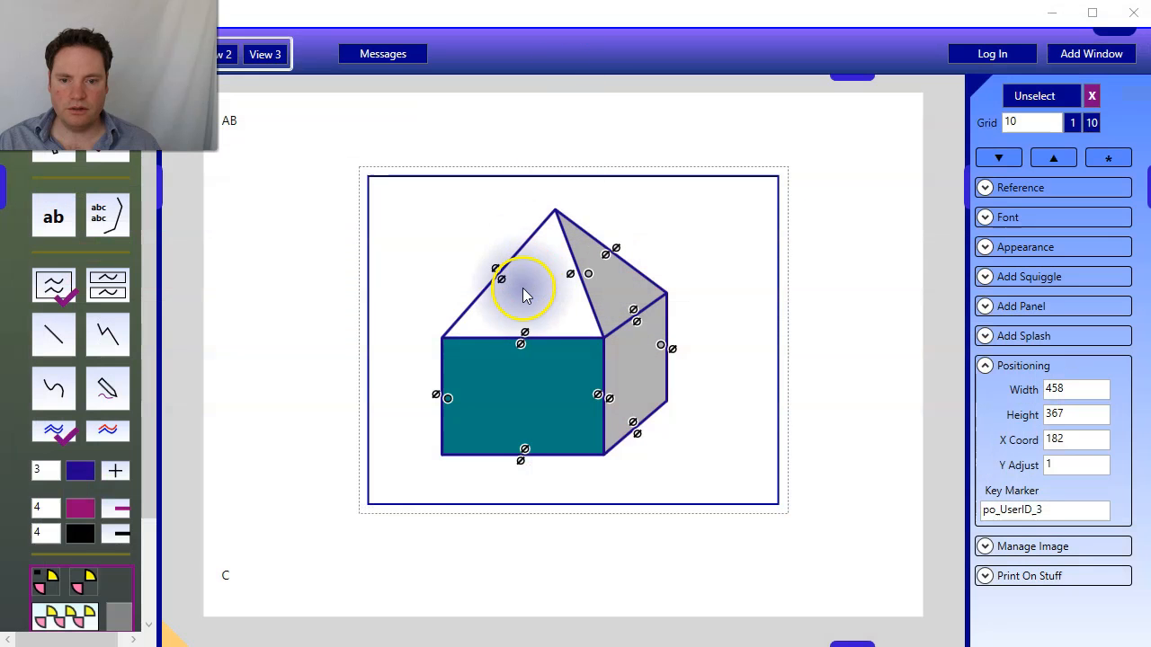
click(501, 282)
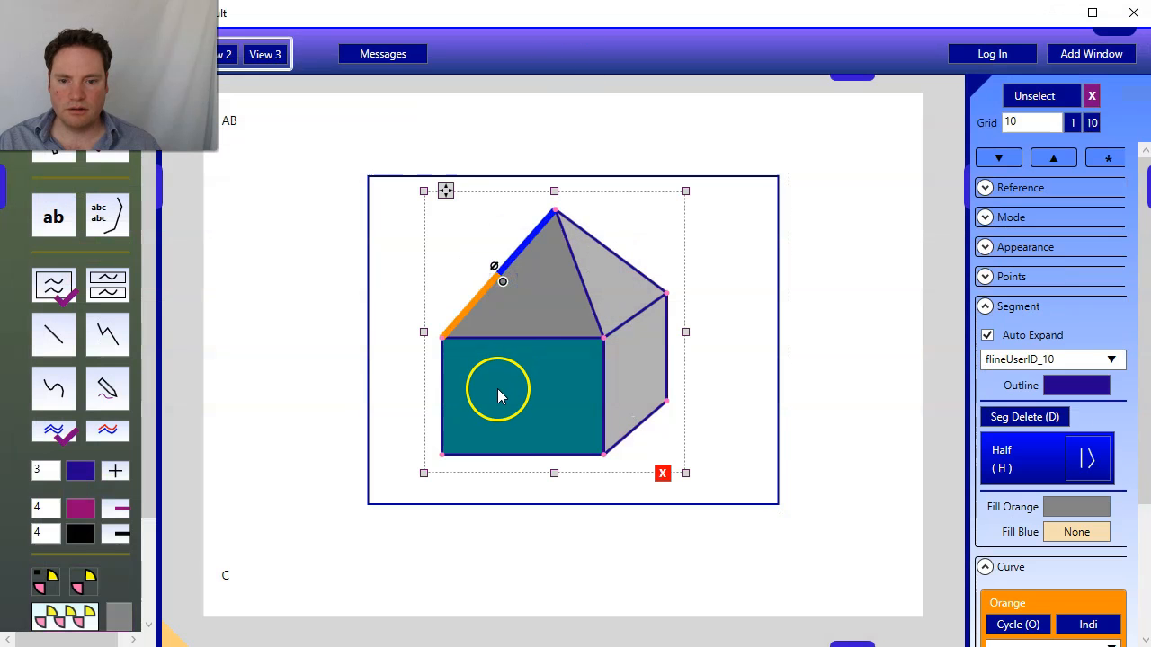
- Add darker grey splashes to the front wall's left line and to both fill markers of the line between front wall and roof
mouse_move(501, 282)
mouse_down()
mouse_move(516, 381)
mouse_move(454, 398)
mouse_up()
click(537, 372)
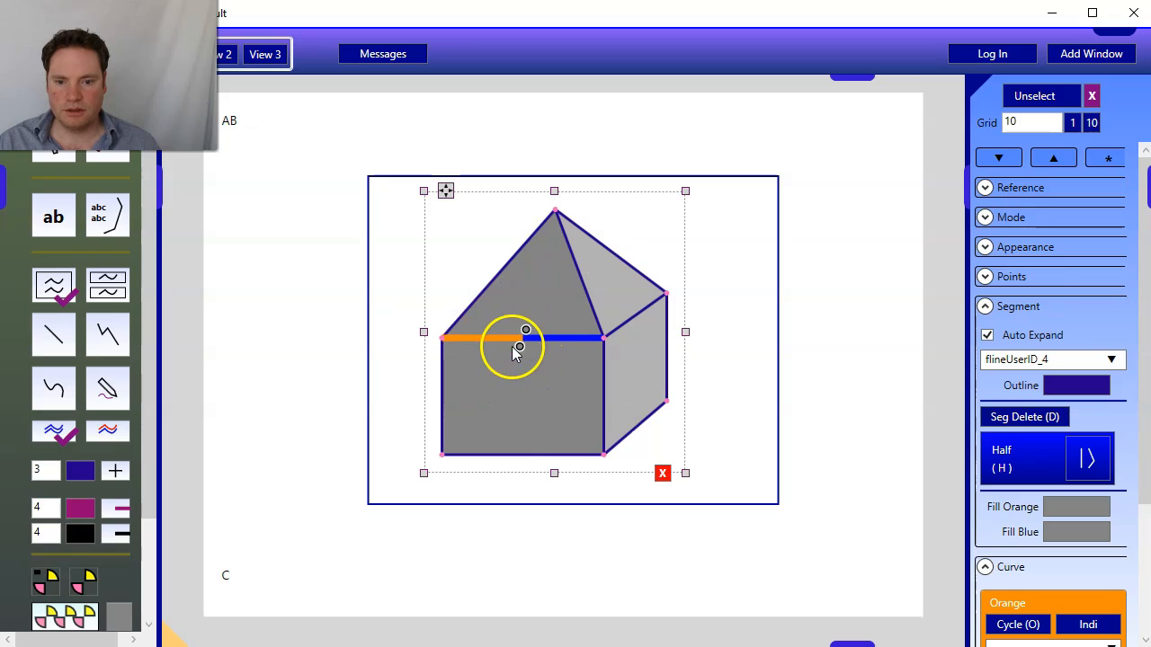
click(771, 321)
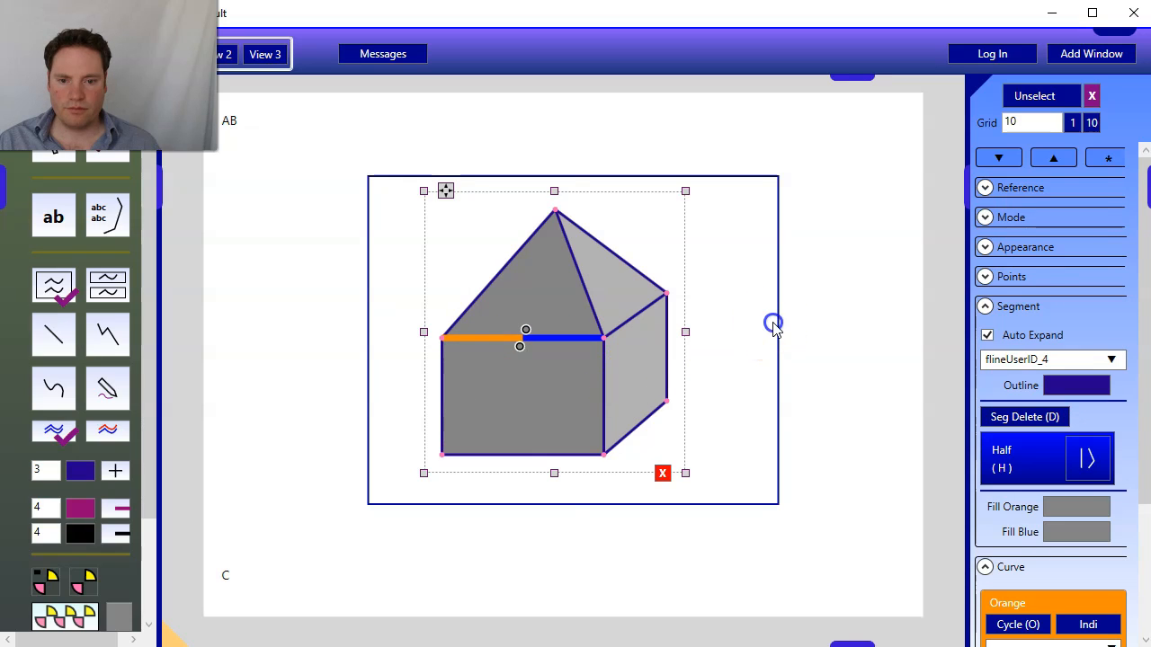
- Move the roof's apex point slightly up and left to (120, -290)
click(525, 347)
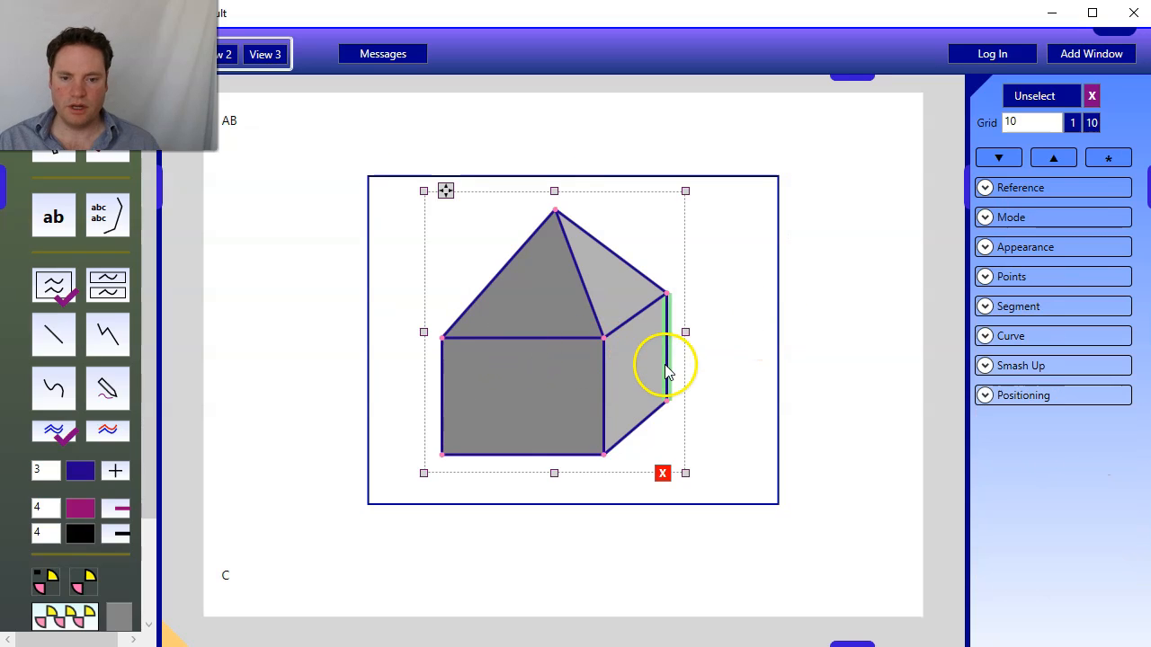
click(555, 214)
mouse_move(555, 216)
mouse_down()
mouse_move(558, 190)
mouse_move(540, 218)
mouse_move(549, 202)
mouse_up()
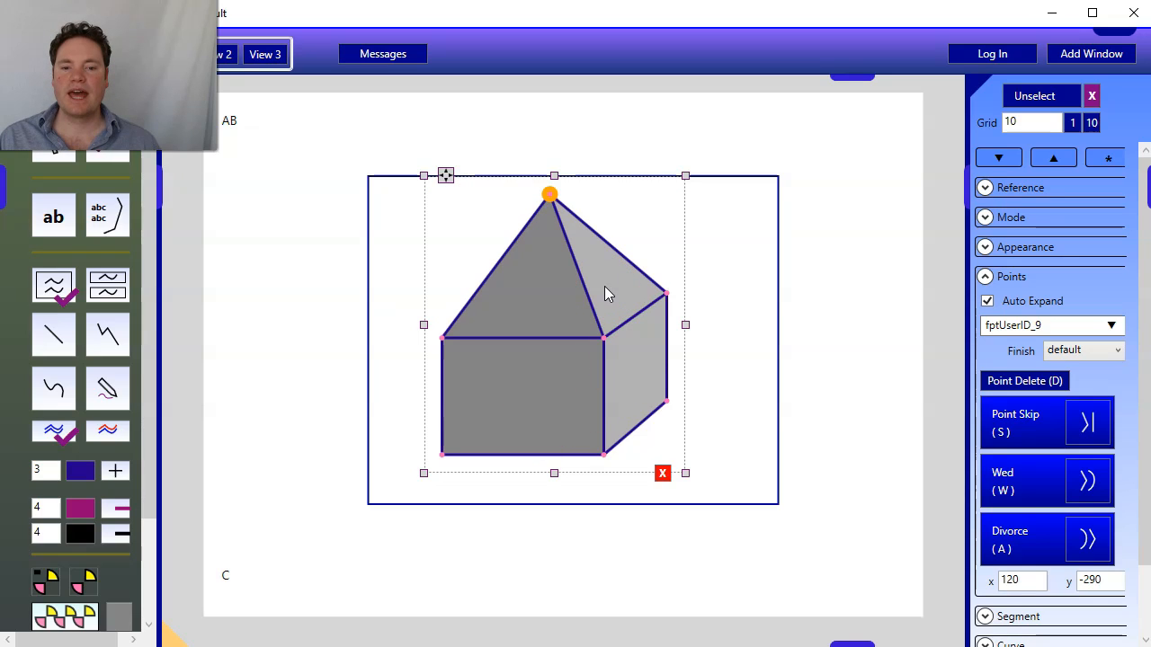
- Detach the light grey splashes from the right wall and the right roof face, moving both into the text box's empty area beside the house
click(637, 346)
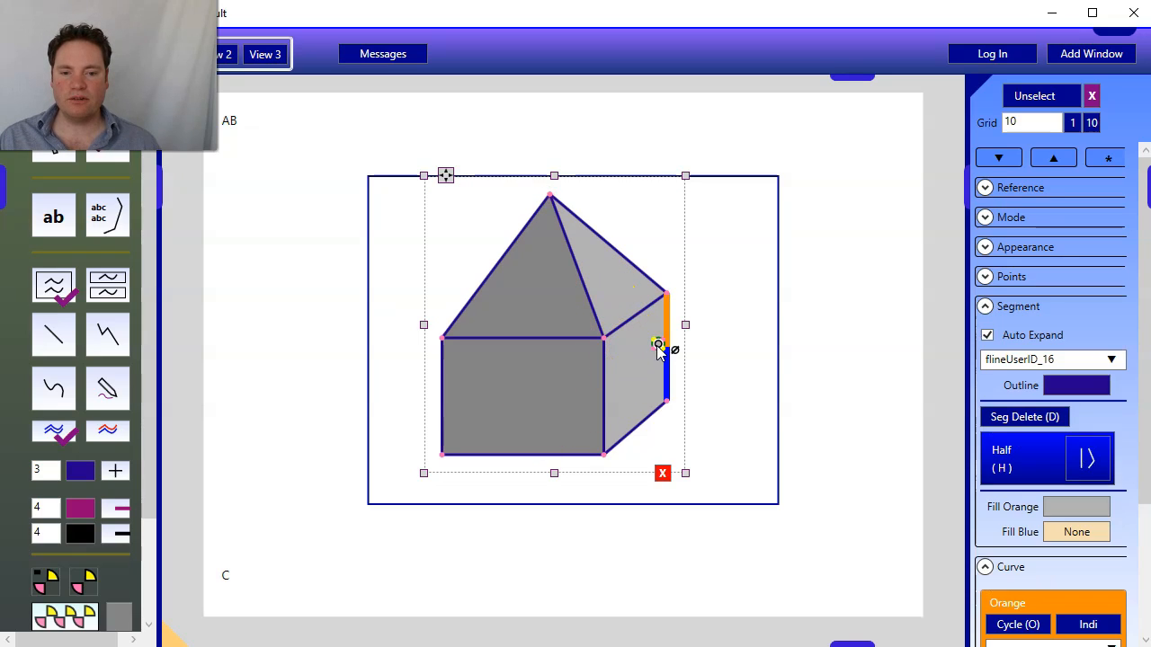
click(713, 351)
click(713, 350)
click(628, 290)
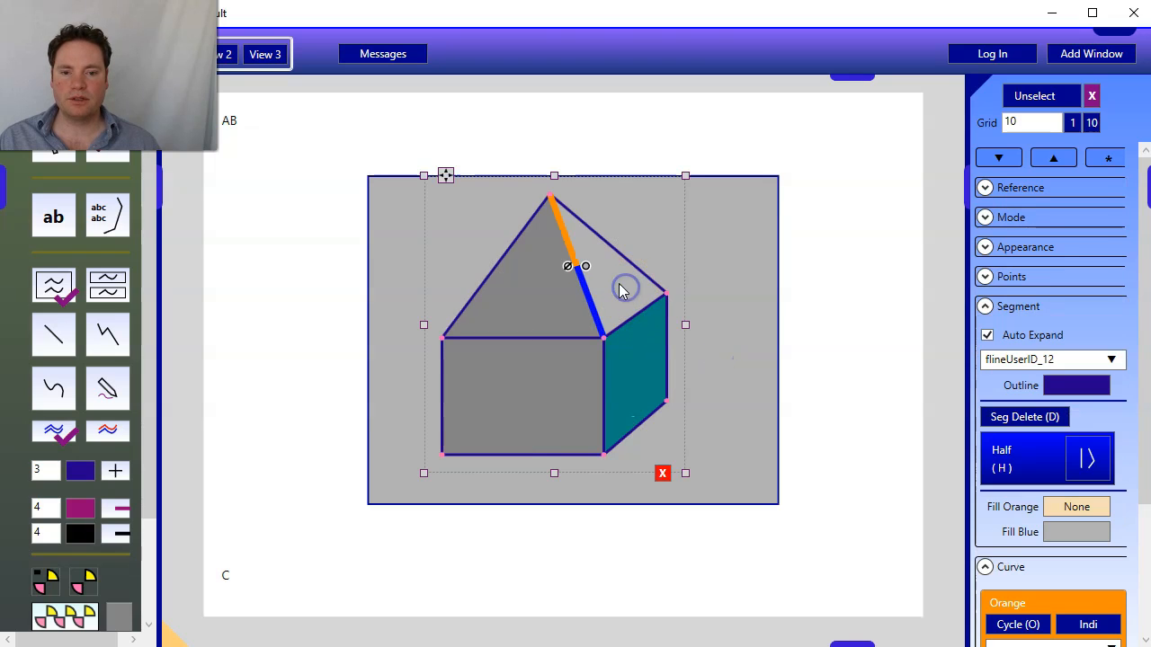
click(663, 260)
click(722, 265)
- Move the dark grey splash below the front wall's upper line to the right wall's inner fill marker on the front corner line
click(558, 380)
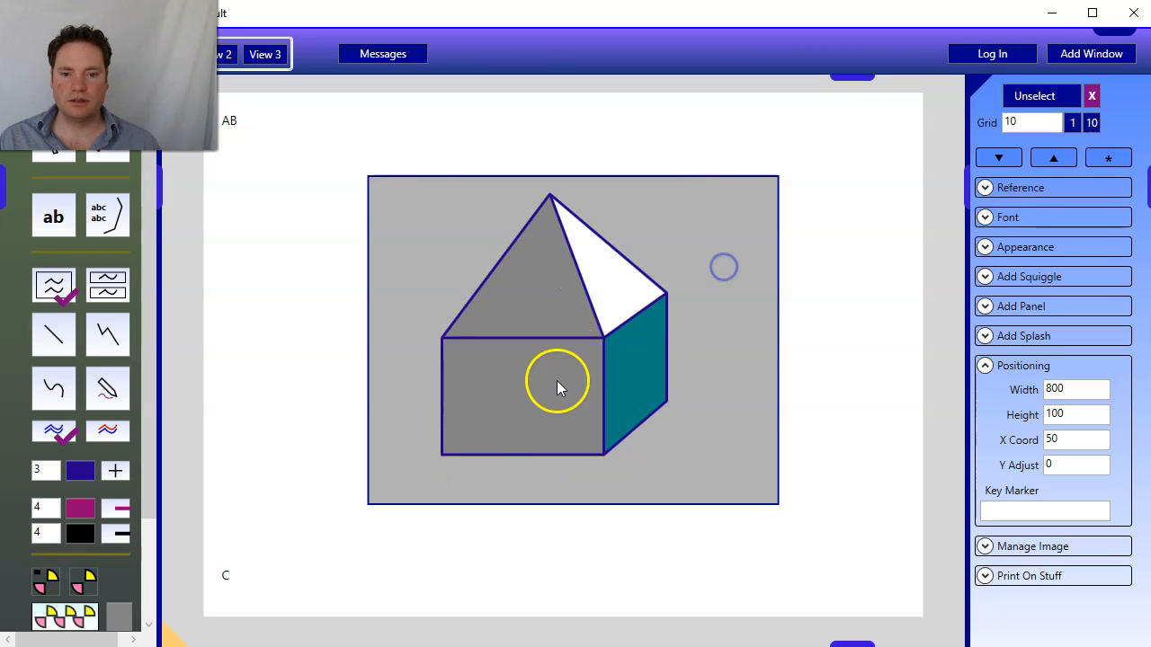
click(520, 373)
click(585, 372)
drag(619, 383, 608, 400)
- Move the dark grey splash above the front wall's upper line to the right roof face's fill marker on the roof's middle line
click(552, 289)
click(538, 267)
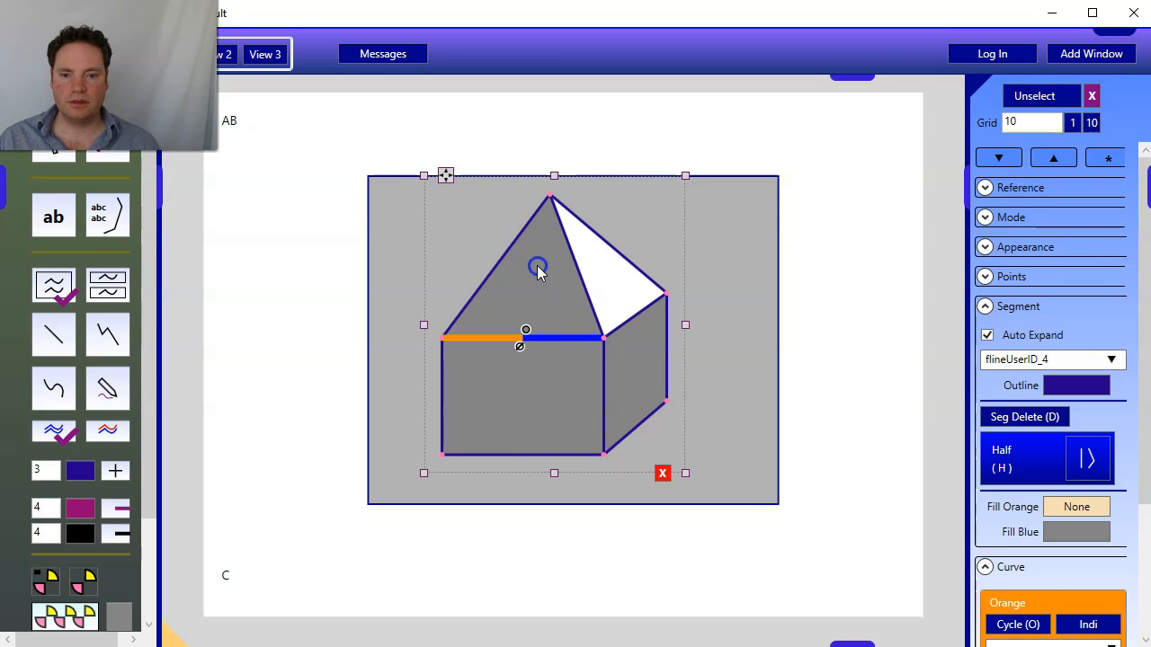
click(528, 329)
click(586, 266)
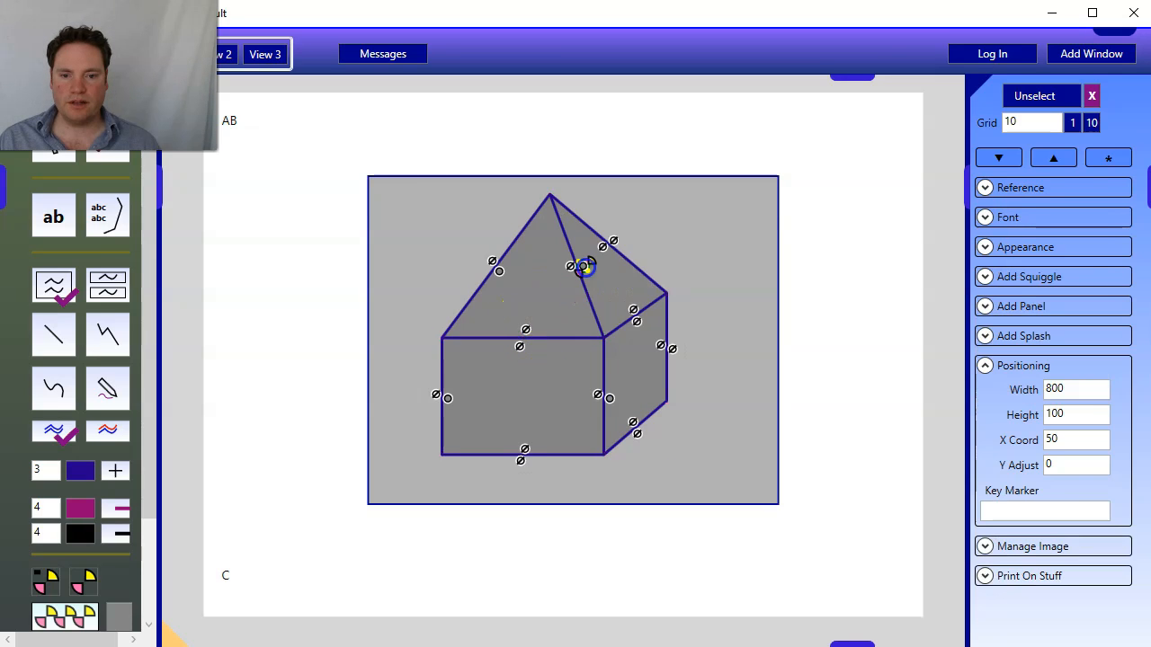
- Move a loose light grey splash from beside the house to the inner fill marker of the front wall's left line
click(711, 258)
click(717, 267)
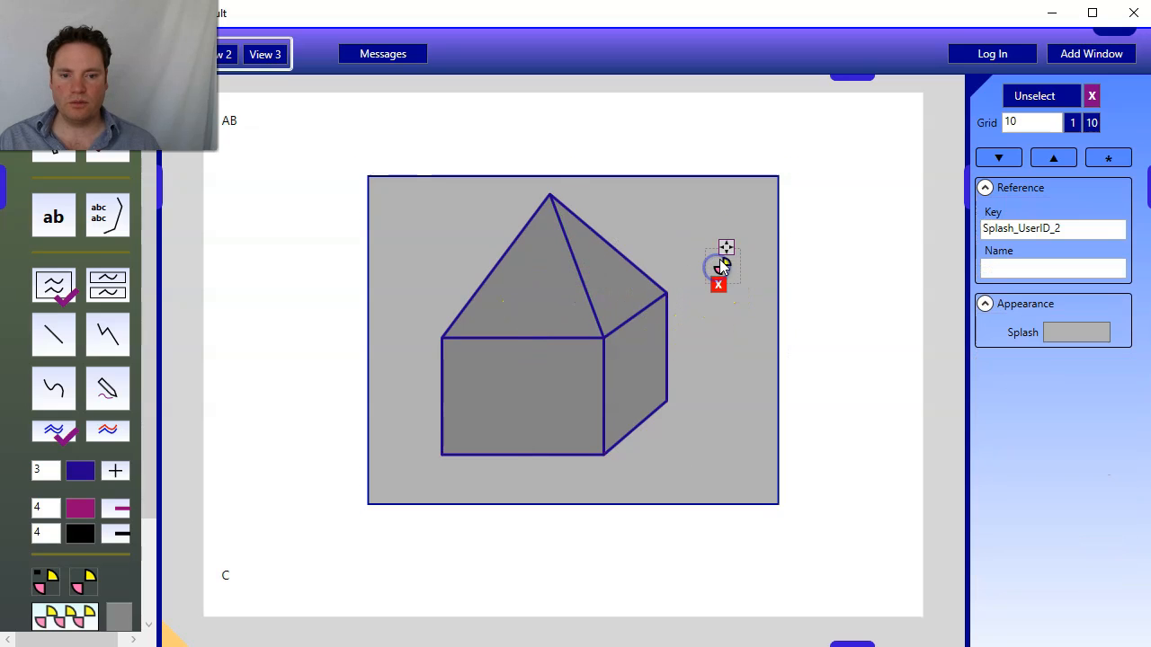
click(726, 320)
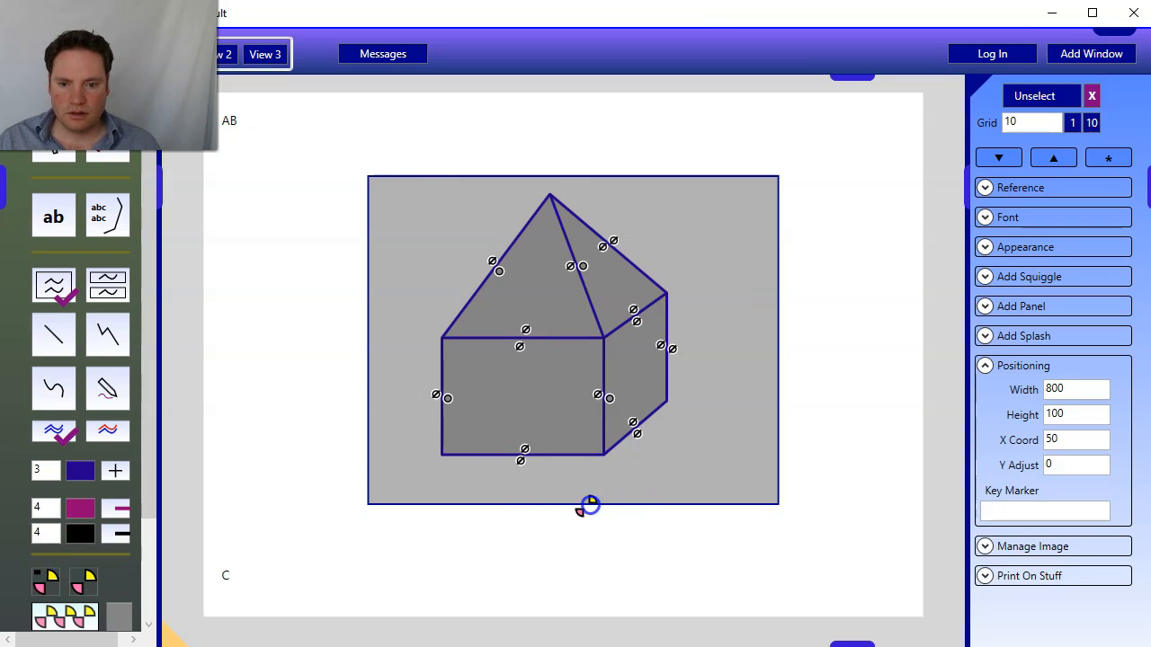
click(454, 396)
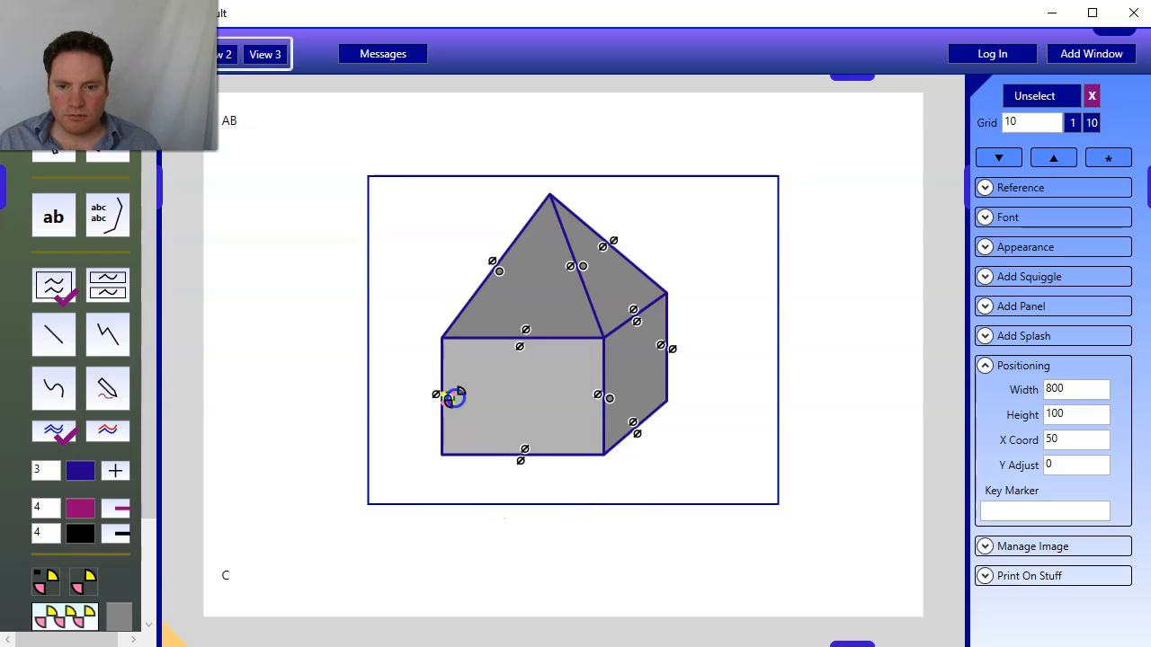
- Attach a light grey splash to the front roof face's inner fill marker on its sloping left line
click(453, 395)
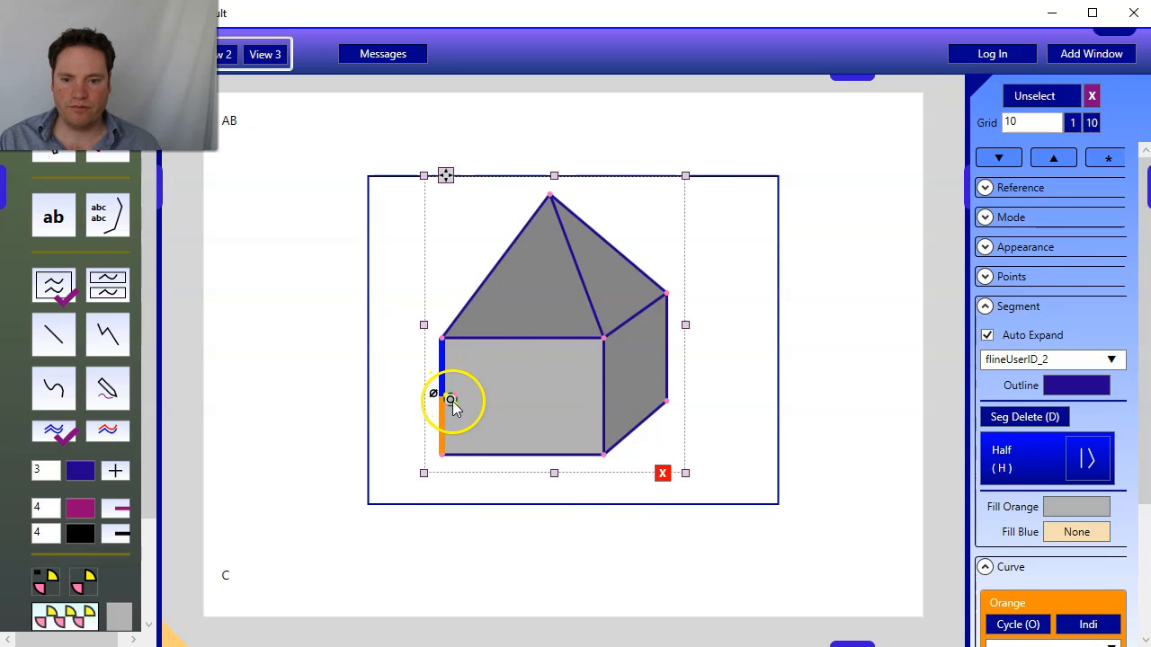
click(450, 399)
click(506, 270)
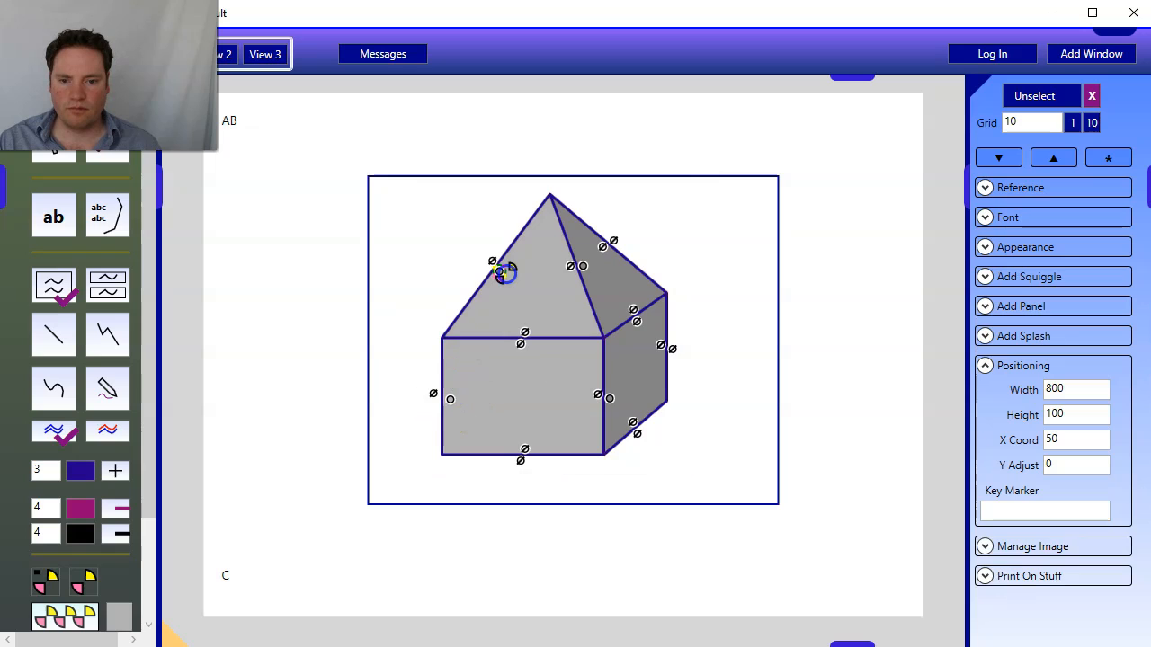
click(692, 219)
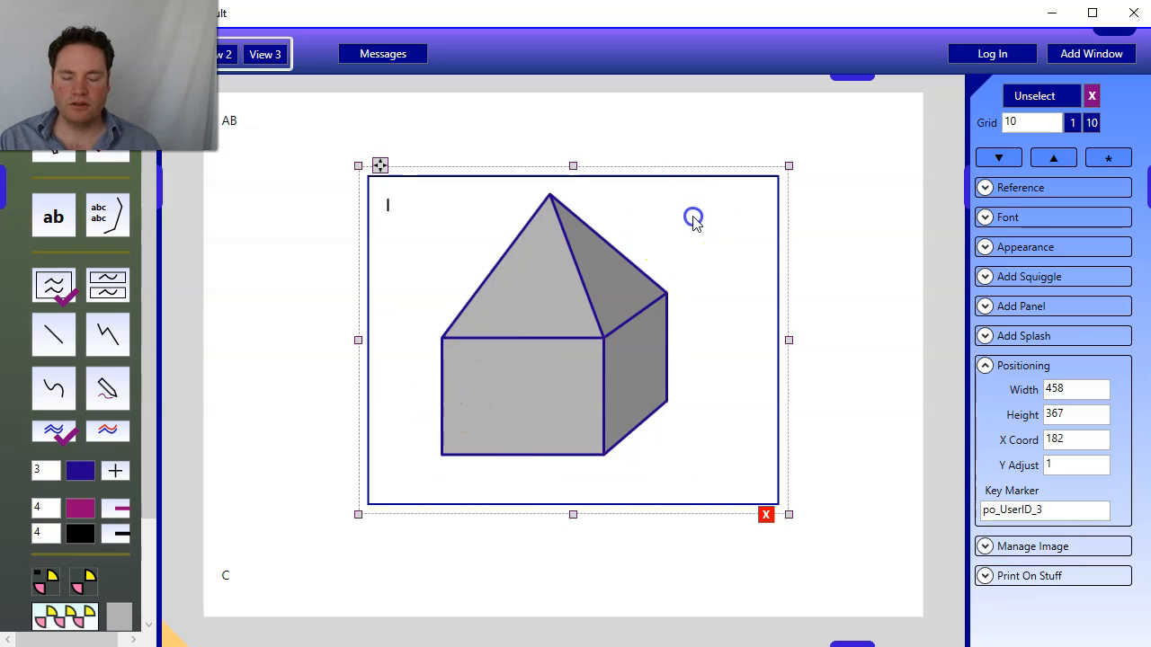
- Select the house's three base points and move them up together, placing the front's lower-left point at (0, -70)
click(665, 401)
click(441, 455)
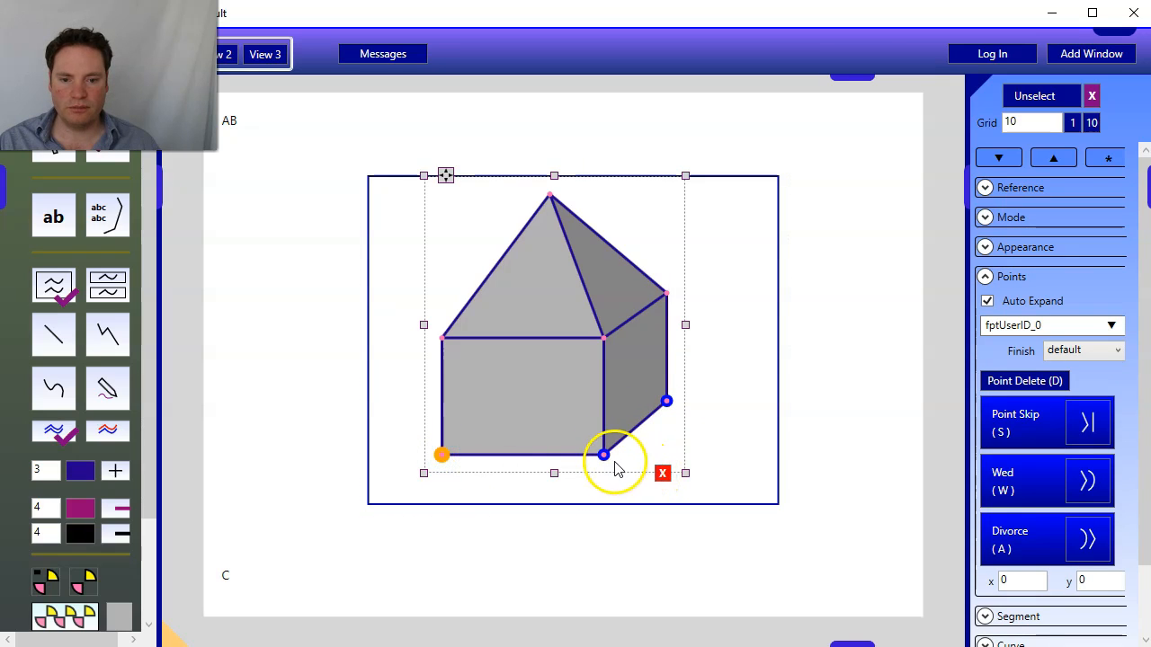
drag(603, 455, 605, 396)
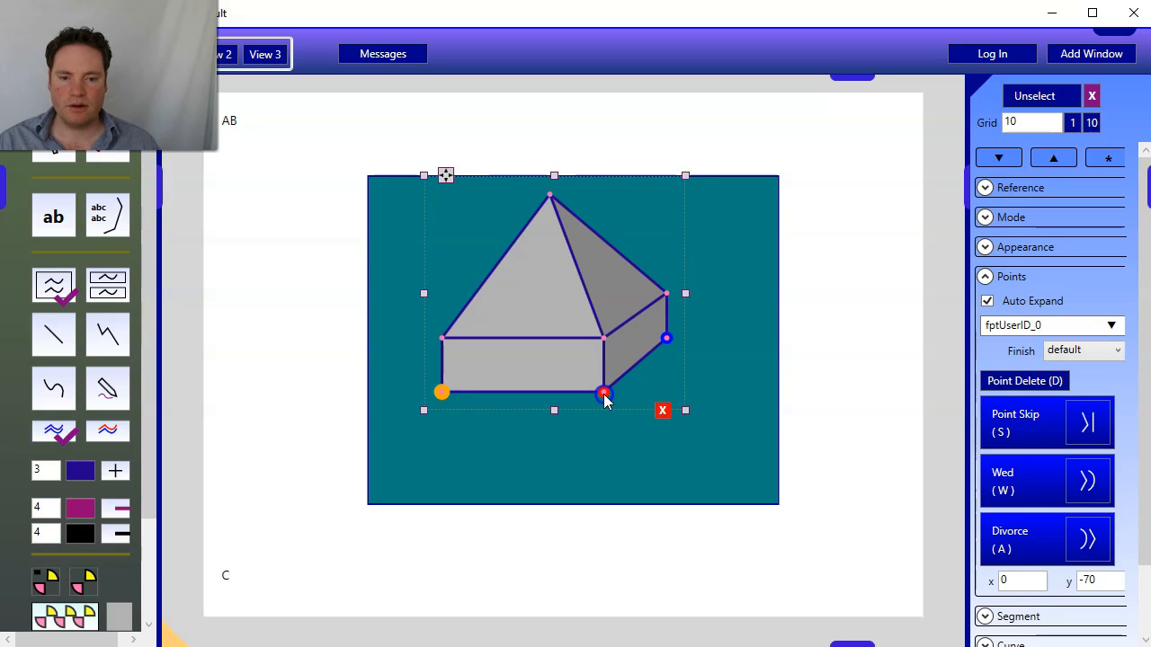
- Delete the loose teal splash on the right wall's lower edge that is filling the text box
click(717, 378)
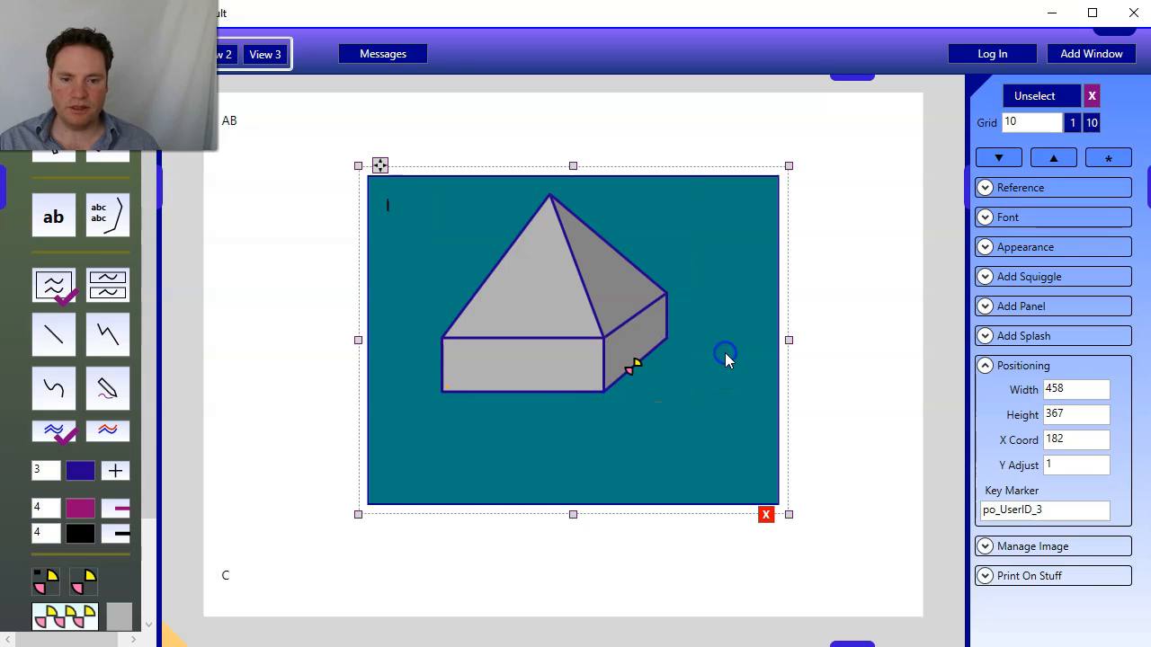
click(637, 370)
click(629, 384)
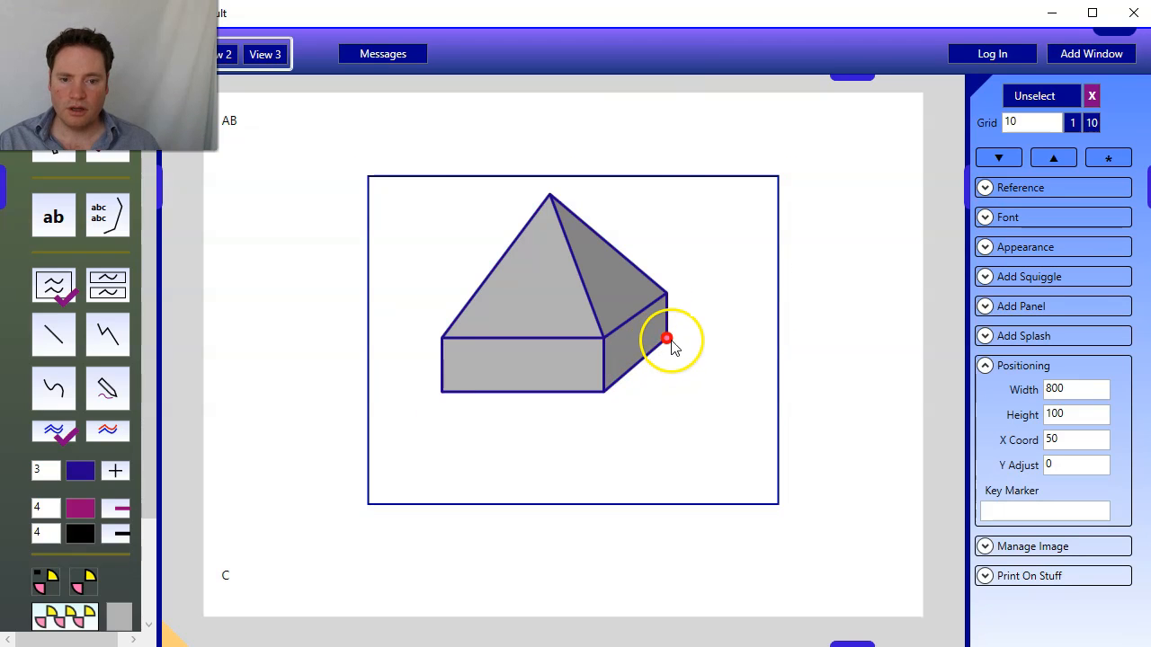
- Select all six wall corner points of the house and move them down together, placing the front's lower-right point at y 10
click(666, 339)
click(603, 391)
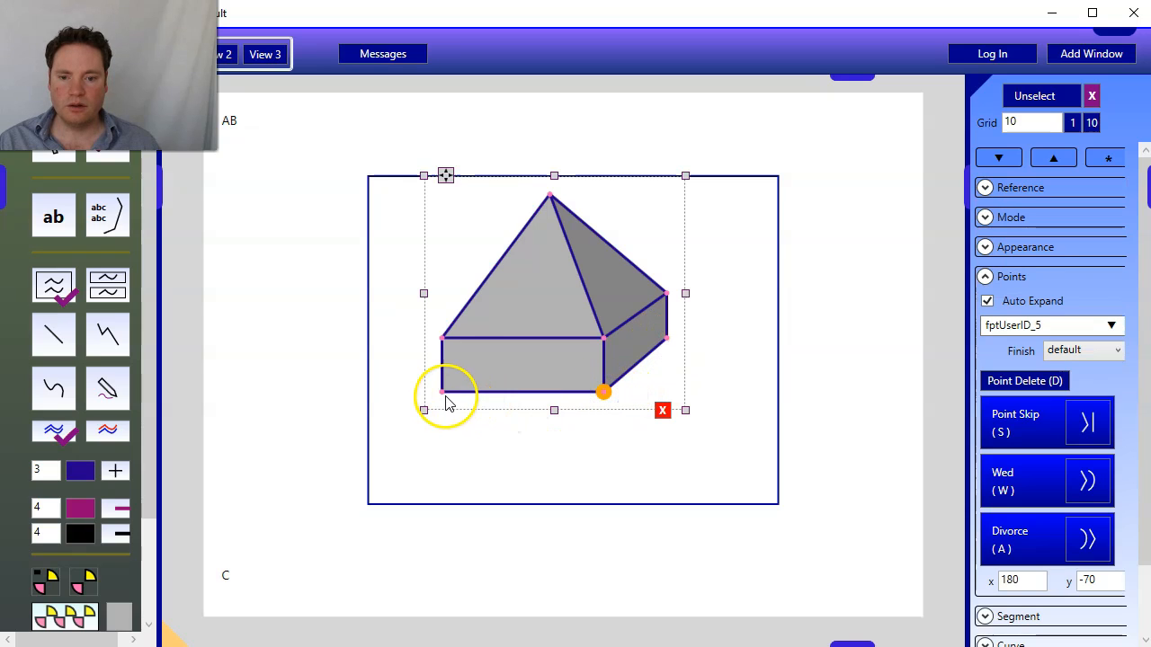
click(442, 338)
click(603, 338)
click(666, 293)
drag(605, 392, 610, 466)
- Select the right wall's two far points and move them outward and up together, placing the lower one at (310, -80)
click(666, 338)
click(698, 342)
click(672, 400)
click(666, 368)
click(670, 411)
drag(668, 367, 722, 341)
- Select the two points of the front wall's right edge and move them right, placing the lower one at (220, 10)
click(602, 409)
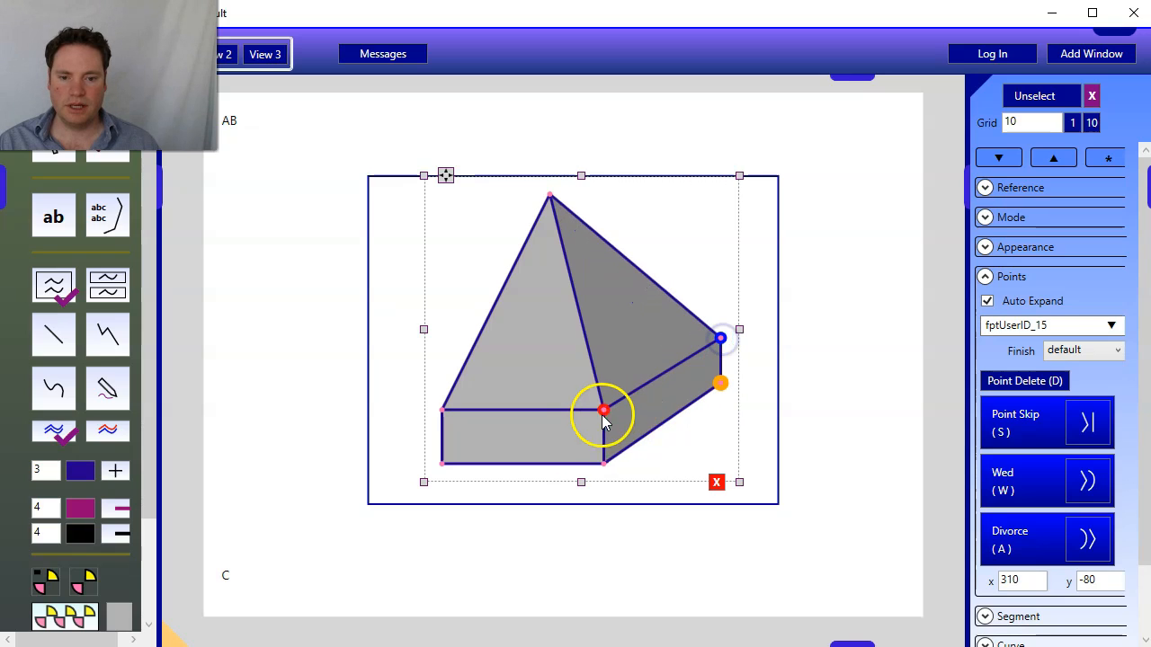
click(602, 462)
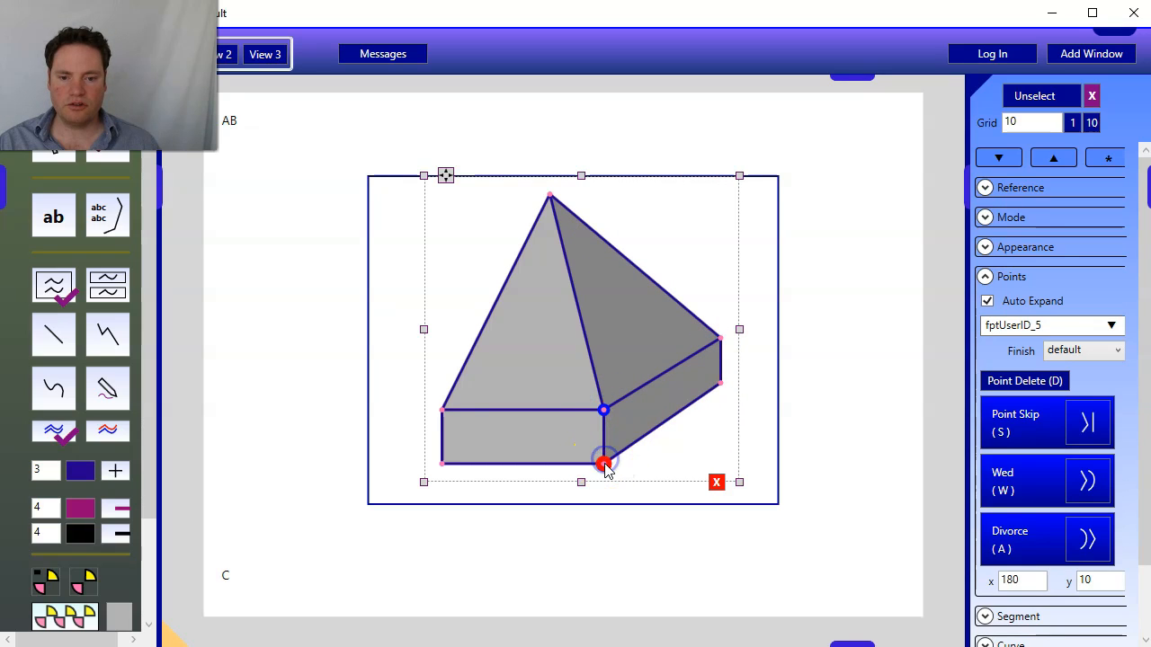
drag(604, 464, 634, 466)
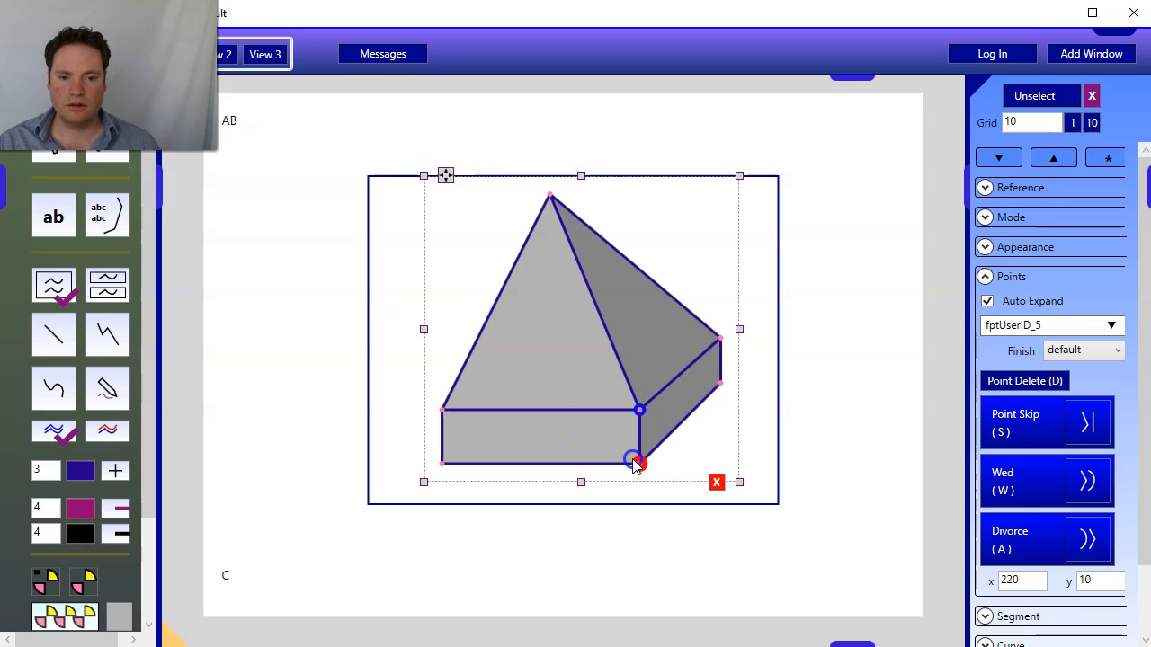
click(747, 442)
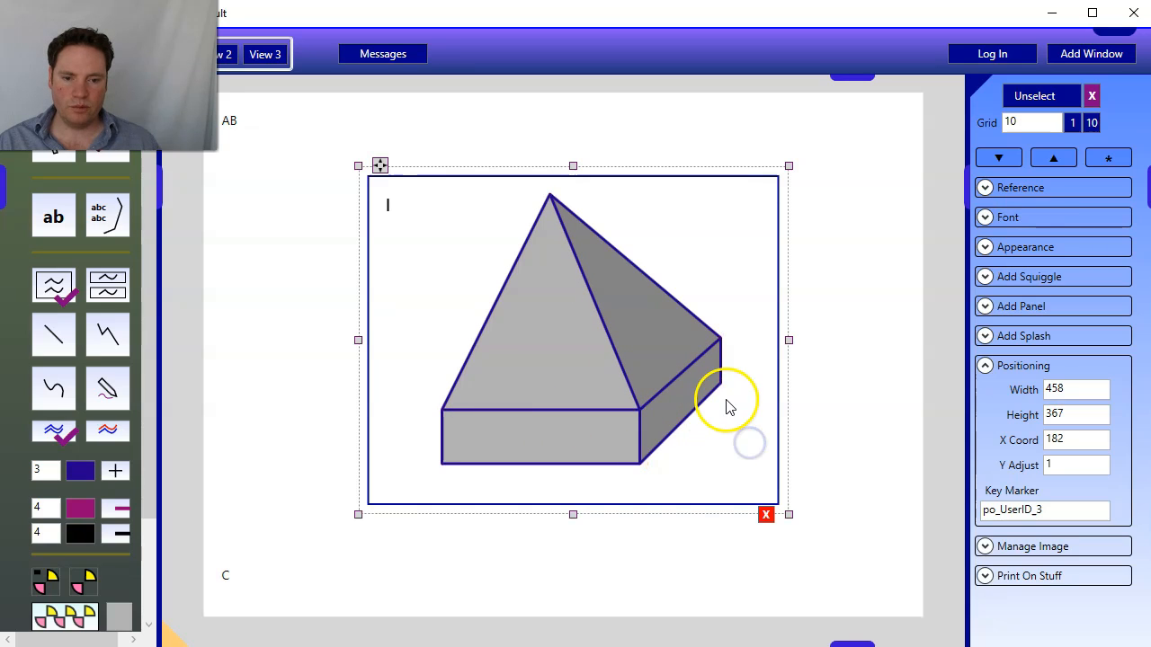
- Move the roof's apex point right and slightly down to (150, -270)
click(722, 385)
click(442, 411)
mouse_move(442, 411)
mouse_down()
mouse_move(406, 293)
mouse_move(534, 267)
mouse_move(573, 315)
mouse_move(547, 411)
mouse_move(452, 463)
mouse_move(442, 413)
mouse_up()
click(395, 321)
drag(546, 200, 576, 213)
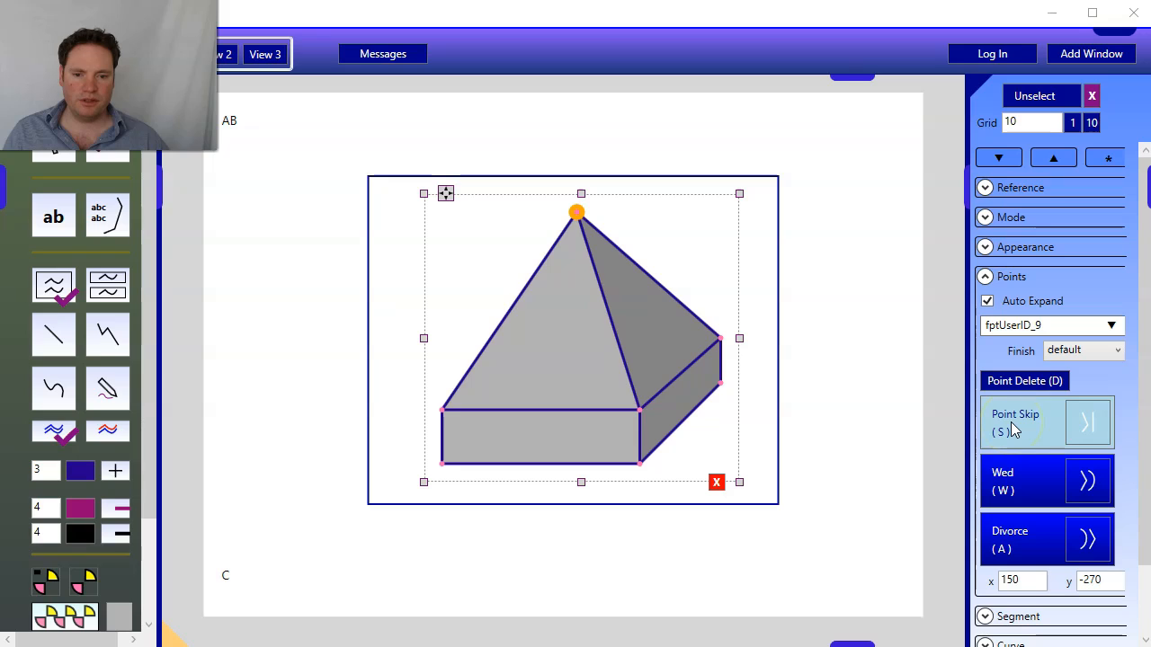
- Halve the line between the two roof faces and move its new midpoint to (170, -150) to bend the line
click(504, 312)
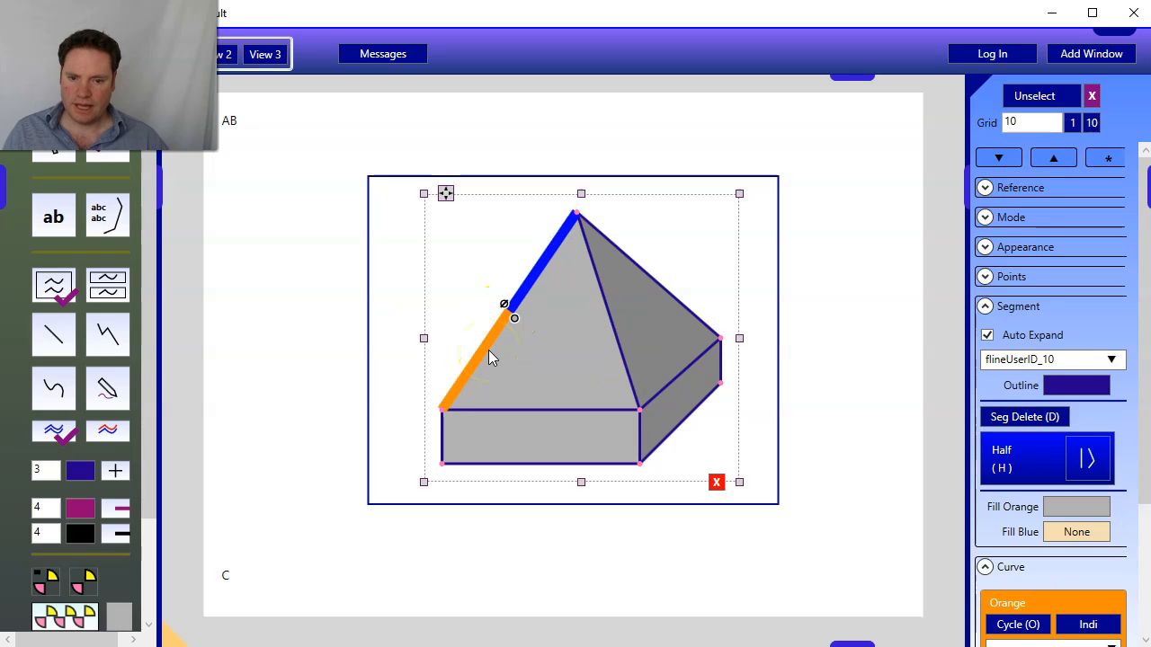
click(616, 329)
key(h)
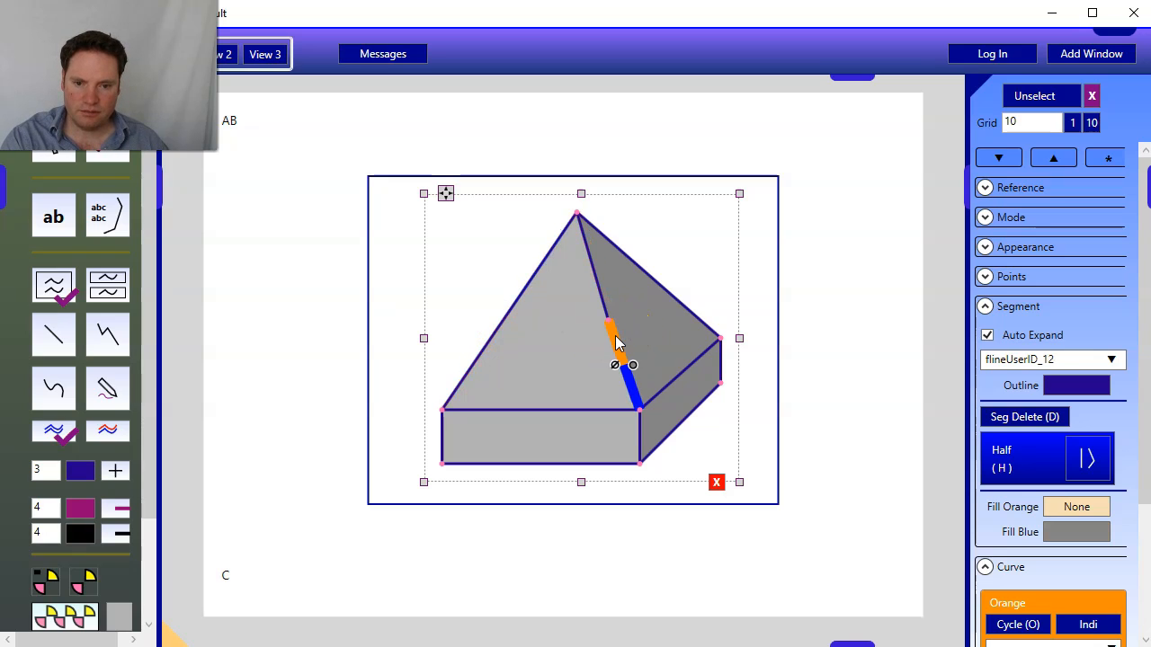
click(674, 256)
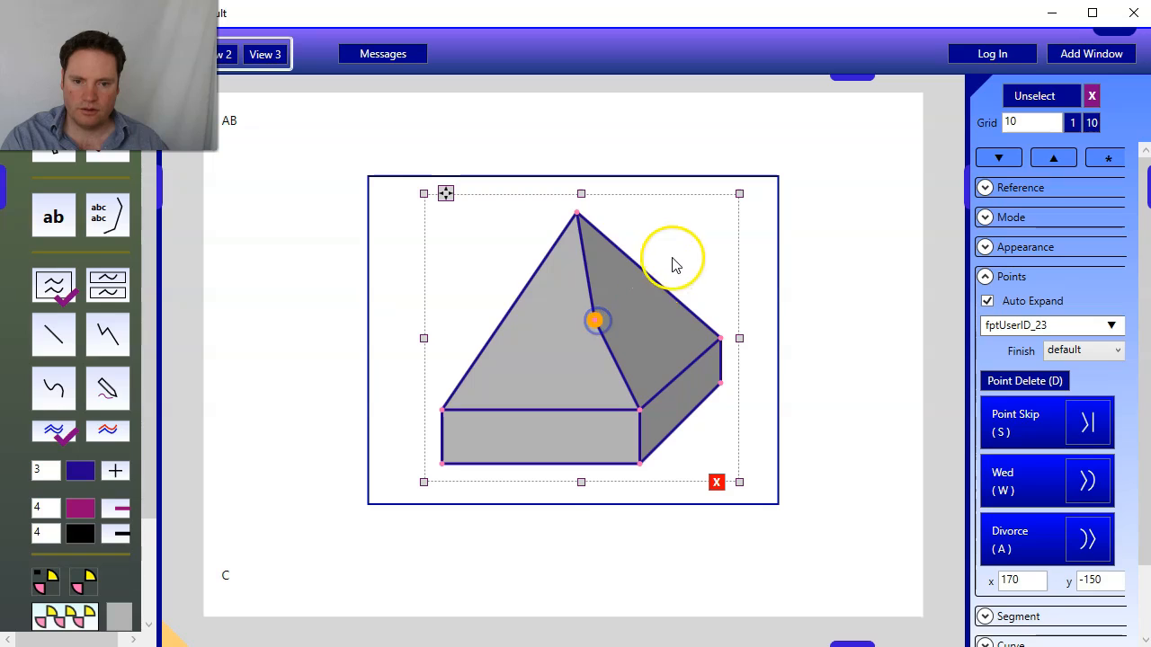
- Select the bend point between the two roof faces and remove it so one straight line joins its neighbouring points
click(594, 322)
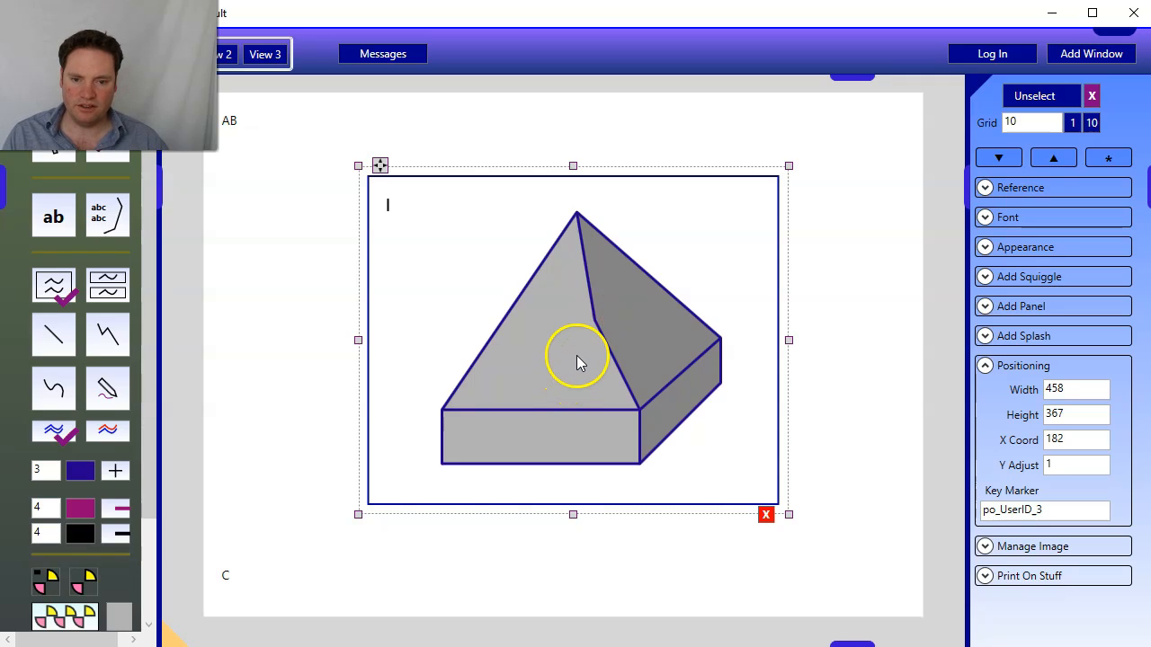
click(594, 320)
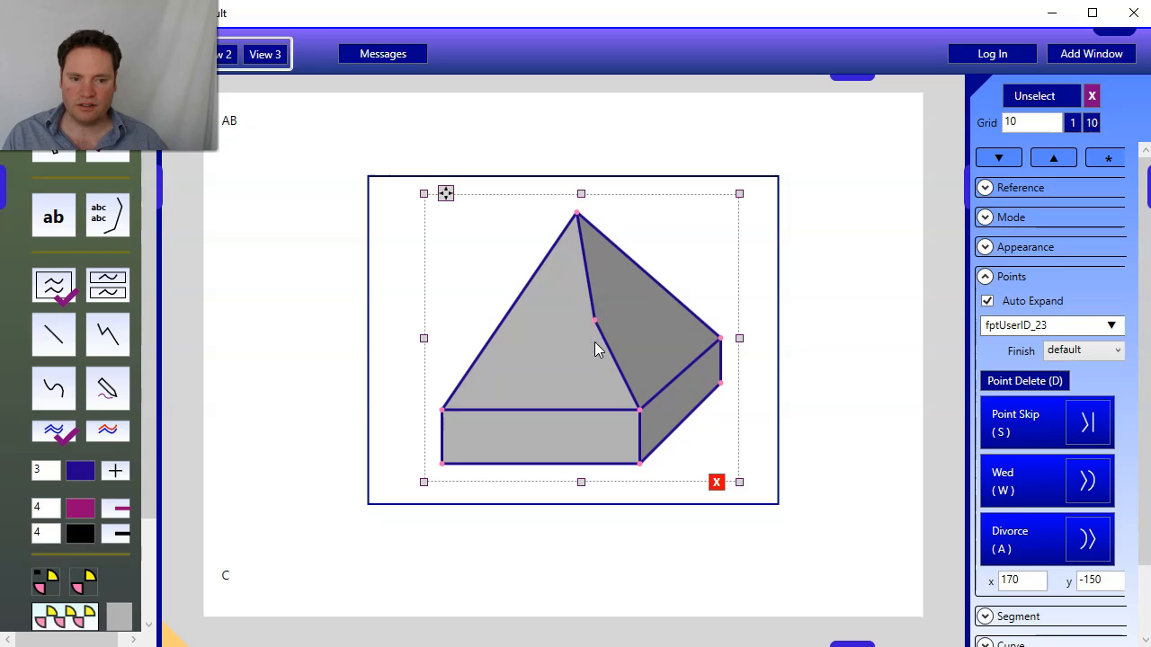
click(593, 319)
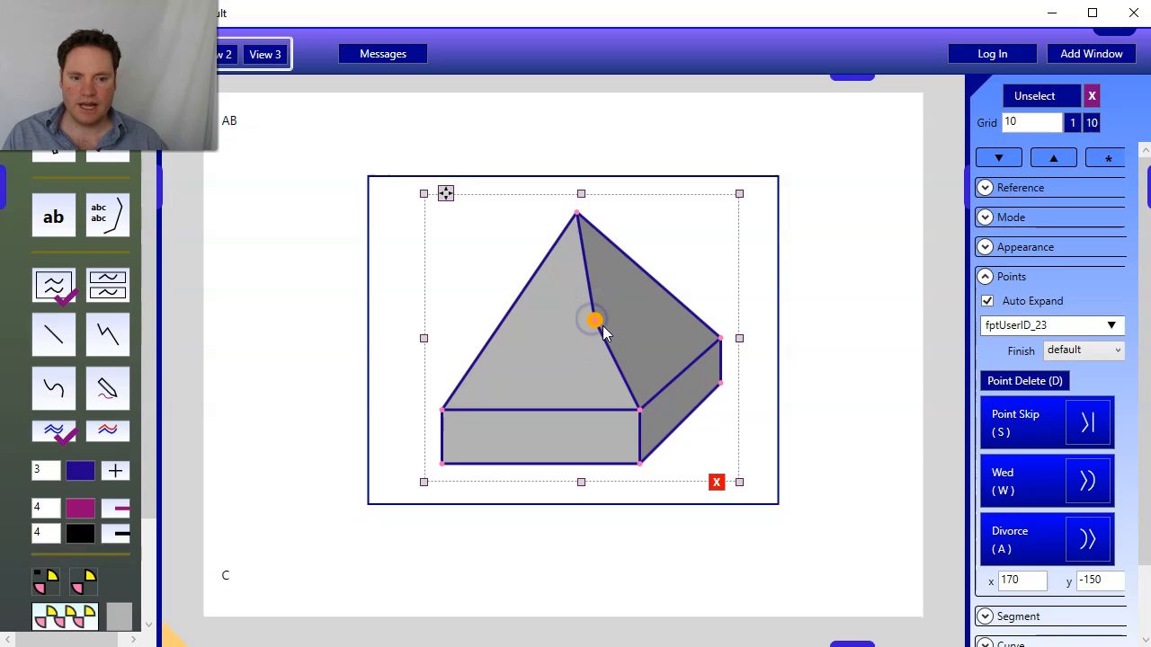
click(1004, 440)
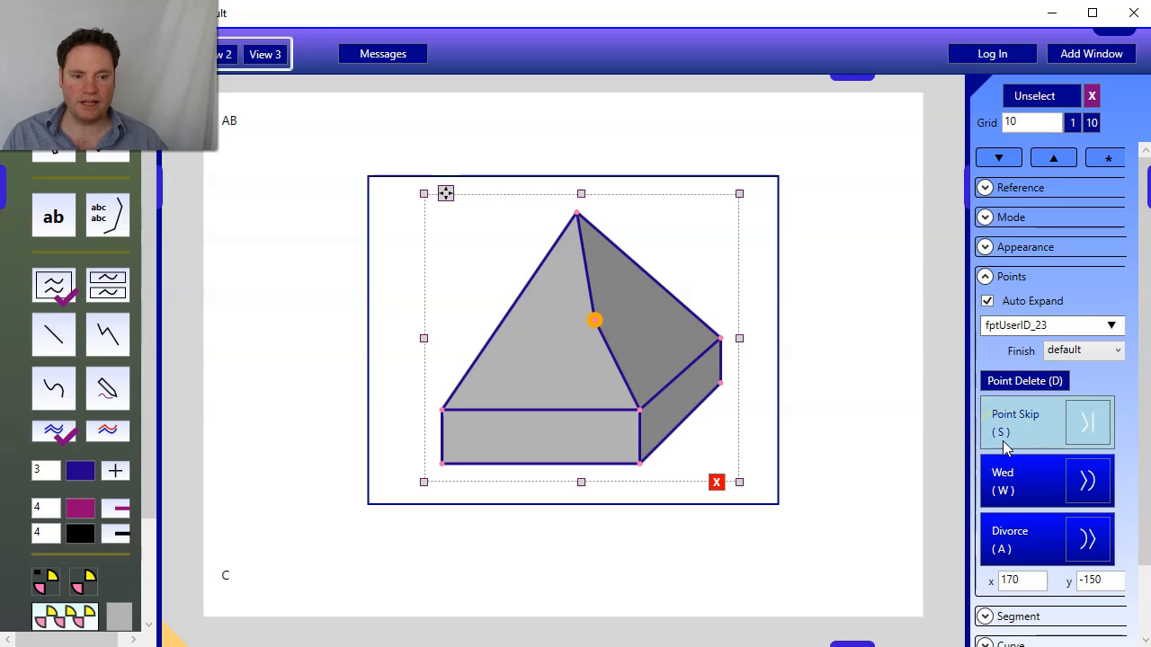
click(1106, 437)
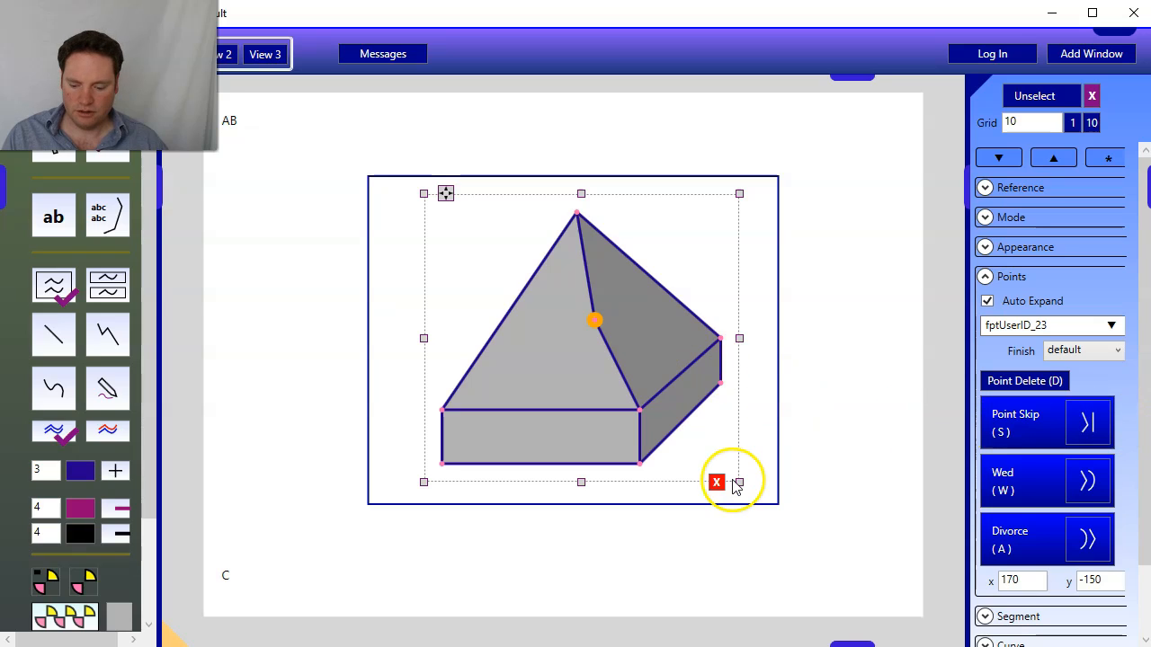
key(d)
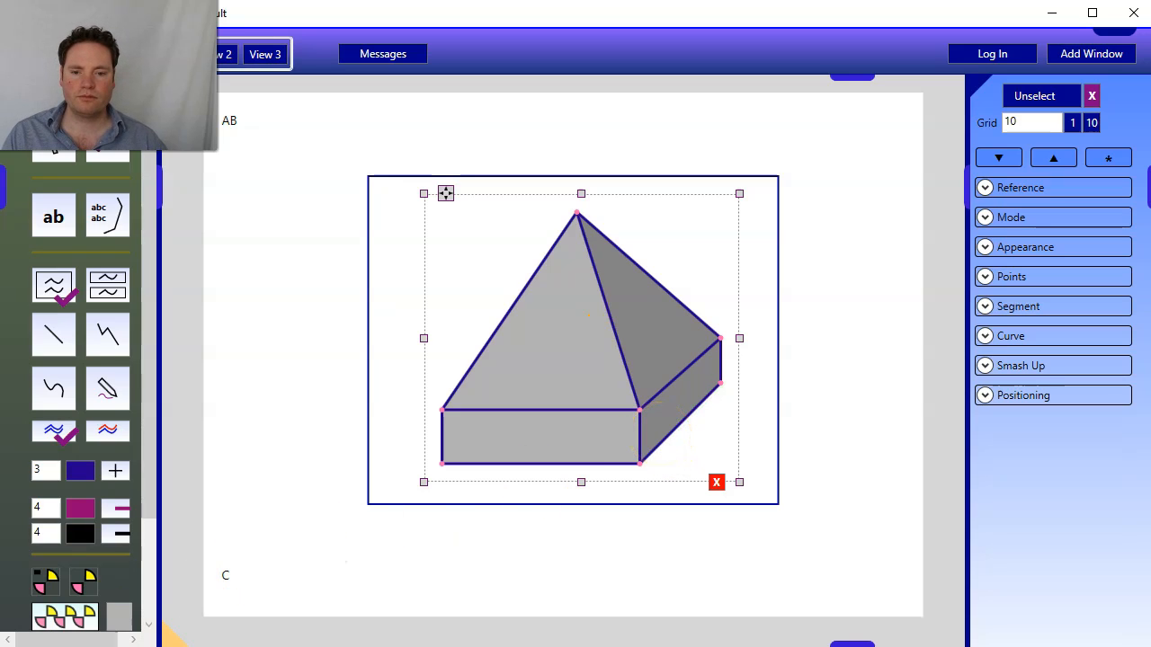
- Add a text box reading "Pyr 1" in the frame's upper-left corner and apply the Title font preset
click(56, 216)
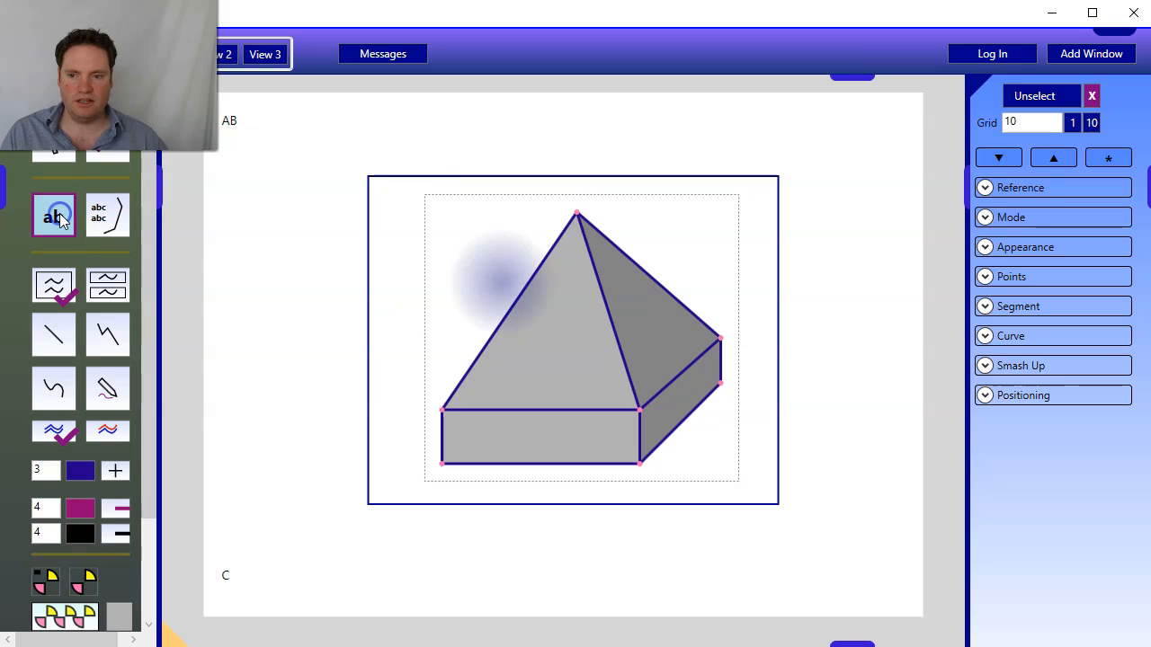
click(403, 217)
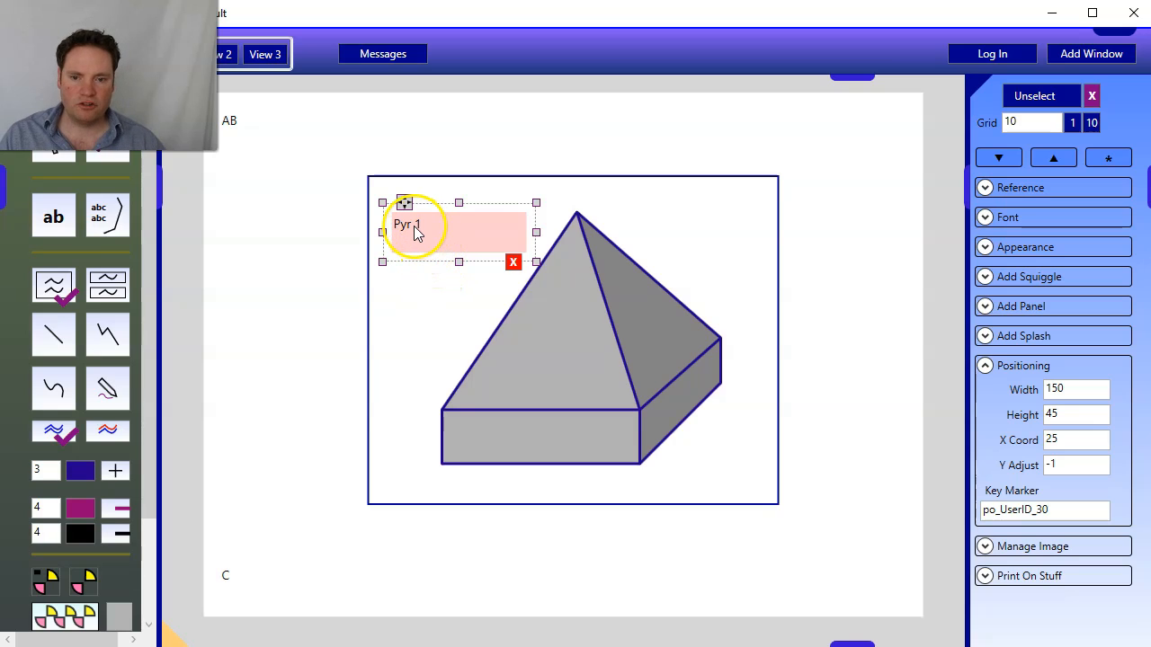
click(1008, 219)
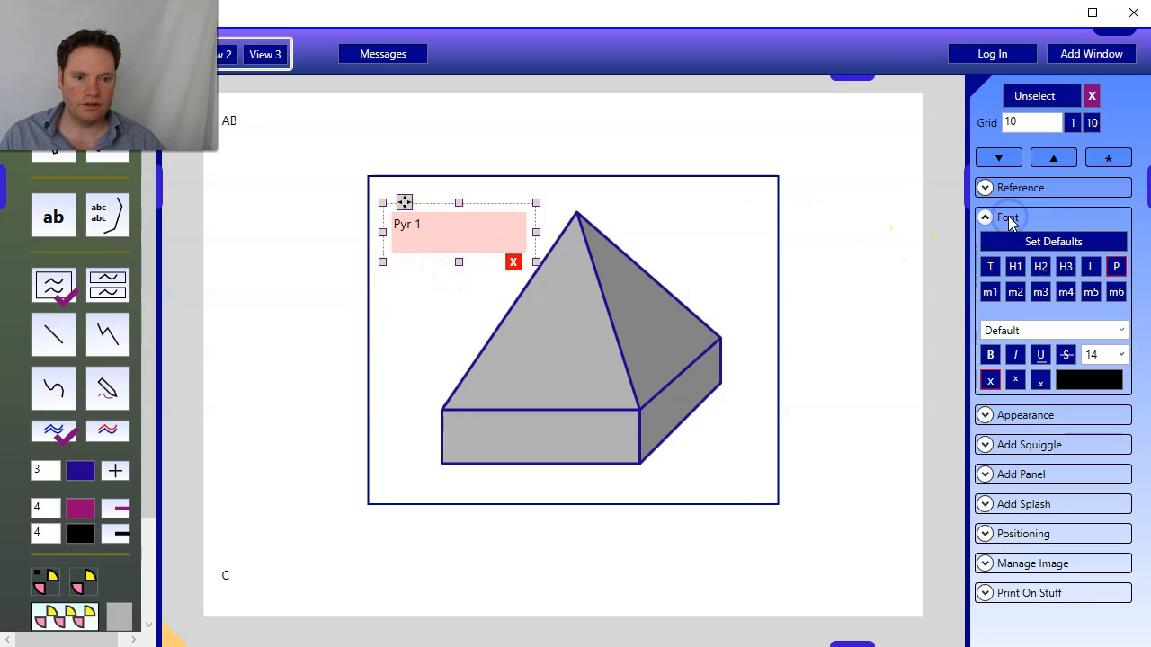
click(988, 267)
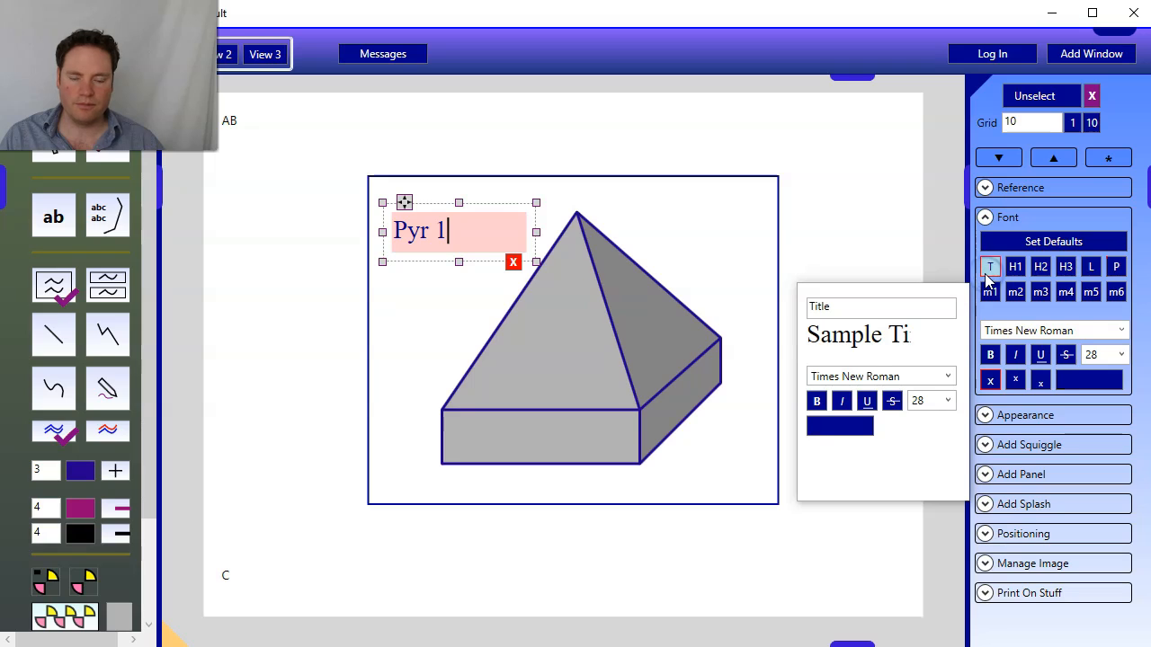
click(1067, 262)
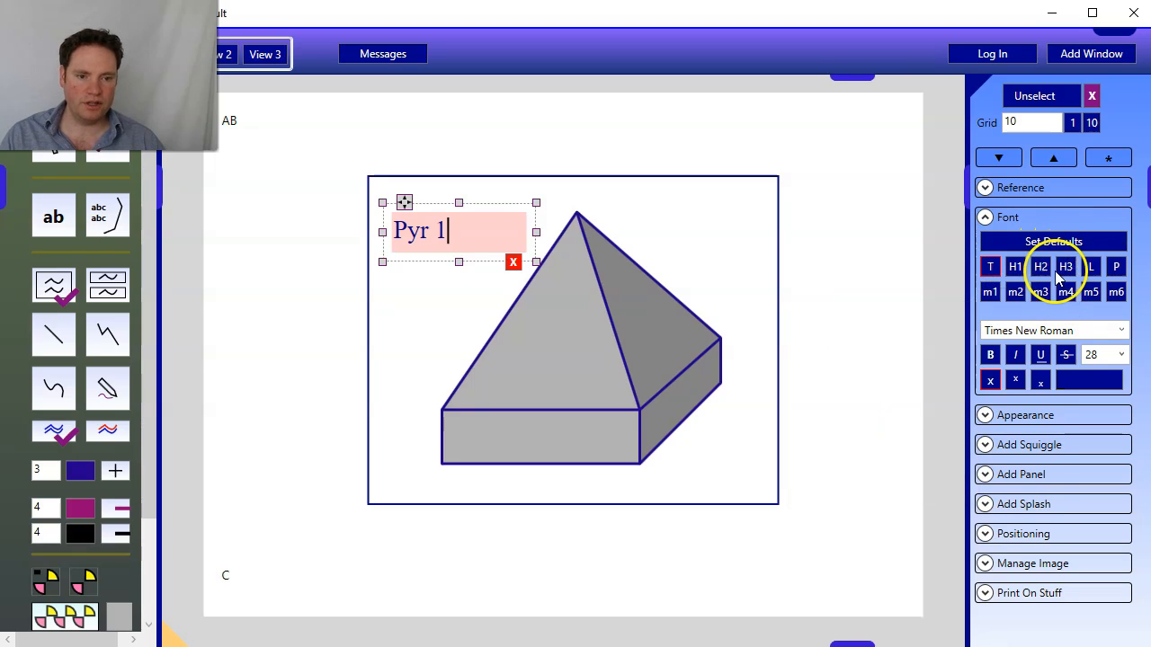
mouse_move(1065, 297)
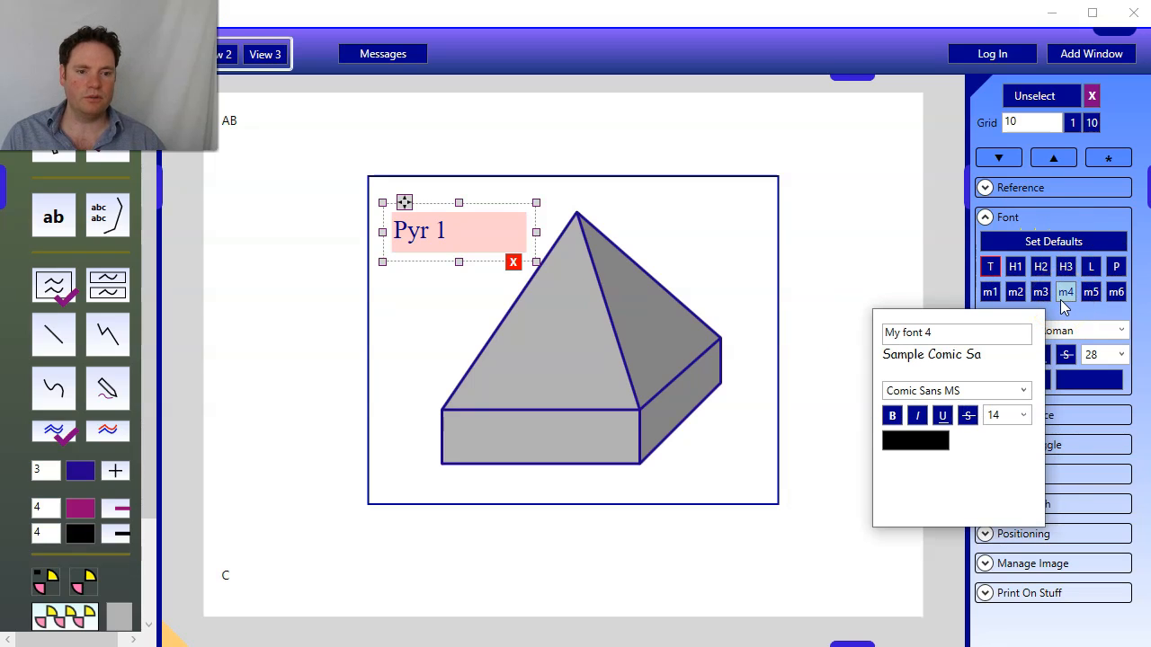
click(1035, 250)
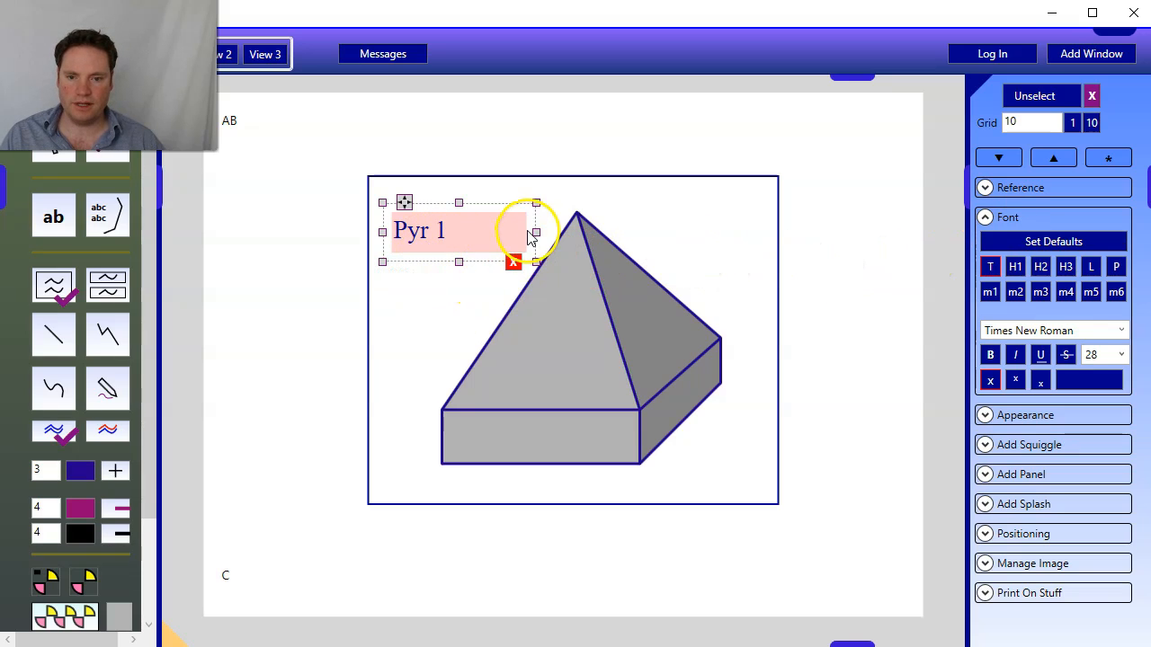
- Narrow the "Pyr 1" text box to fit its text and nudge the house slightly up and left
drag(536, 232, 472, 232)
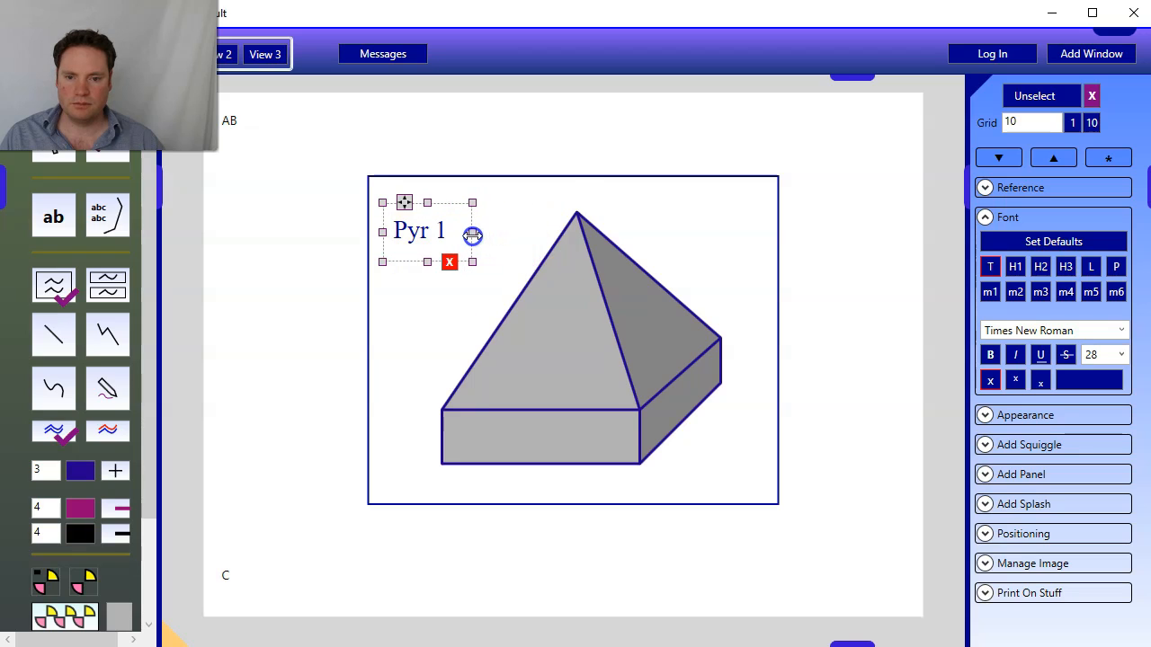
click(556, 239)
mouse_move(446, 193)
mouse_down()
mouse_move(404, 192)
mouse_move(418, 205)
mouse_move(419, 186)
mouse_move(452, 198)
mouse_move(432, 201)
mouse_move(439, 189)
mouse_up()
- Move the house left inside the frame and reposition the "Pyr 1" title in the frame's upper-left corner
click(401, 234)
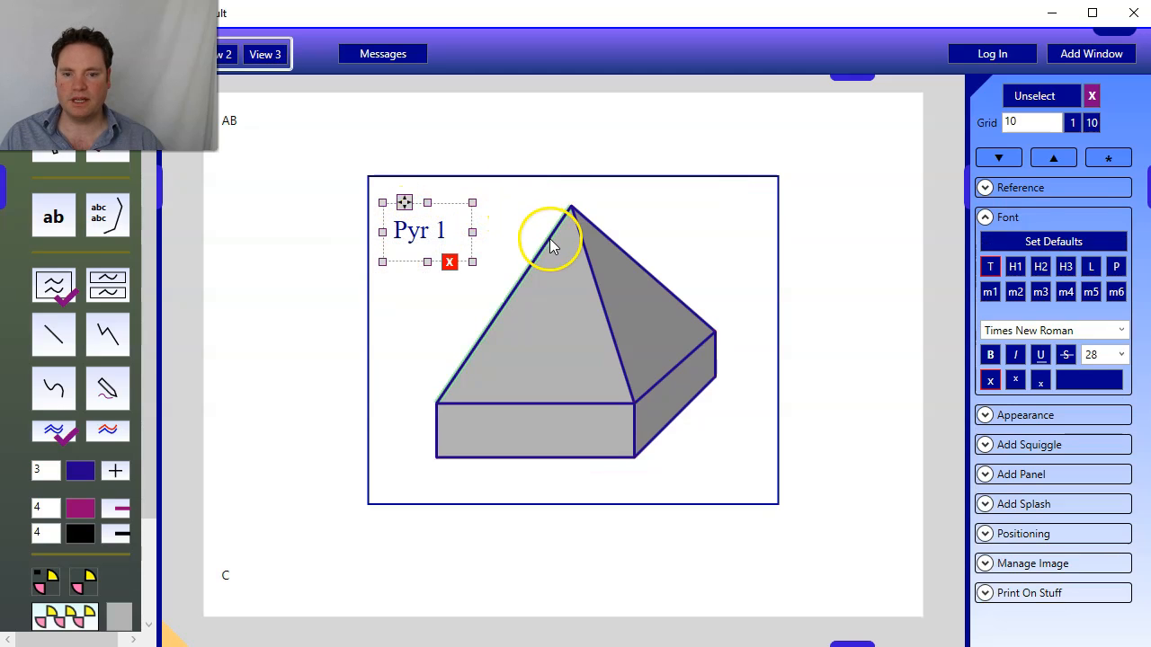
drag(405, 202, 436, 112)
click(526, 272)
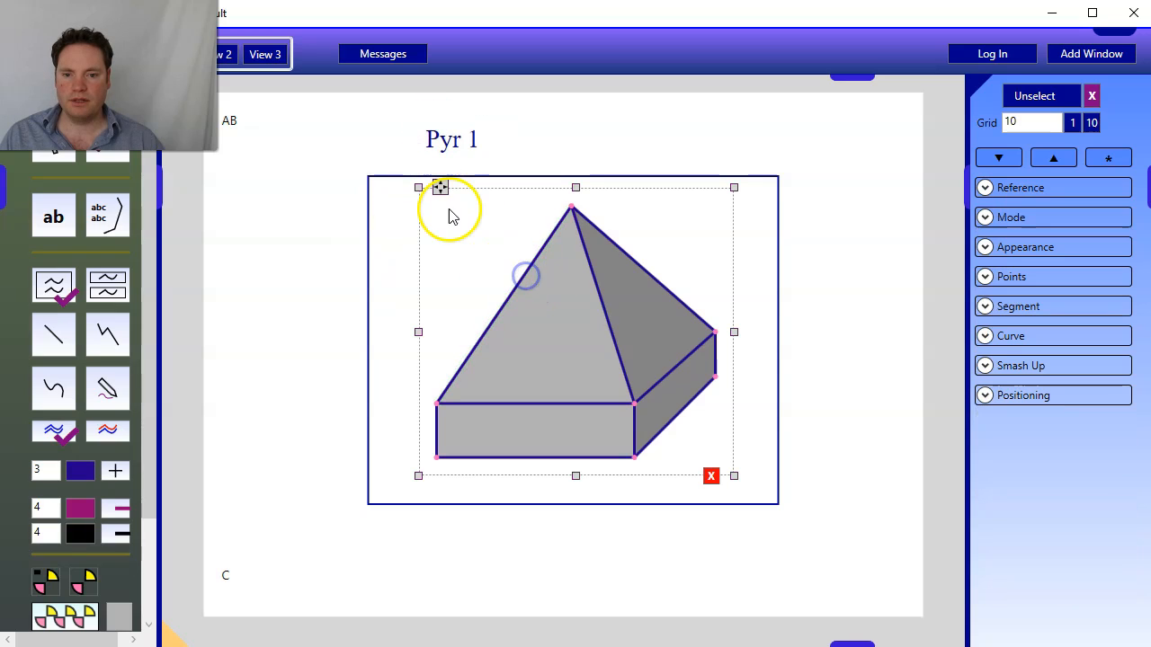
drag(440, 186, 390, 192)
click(426, 144)
drag(436, 112, 403, 186)
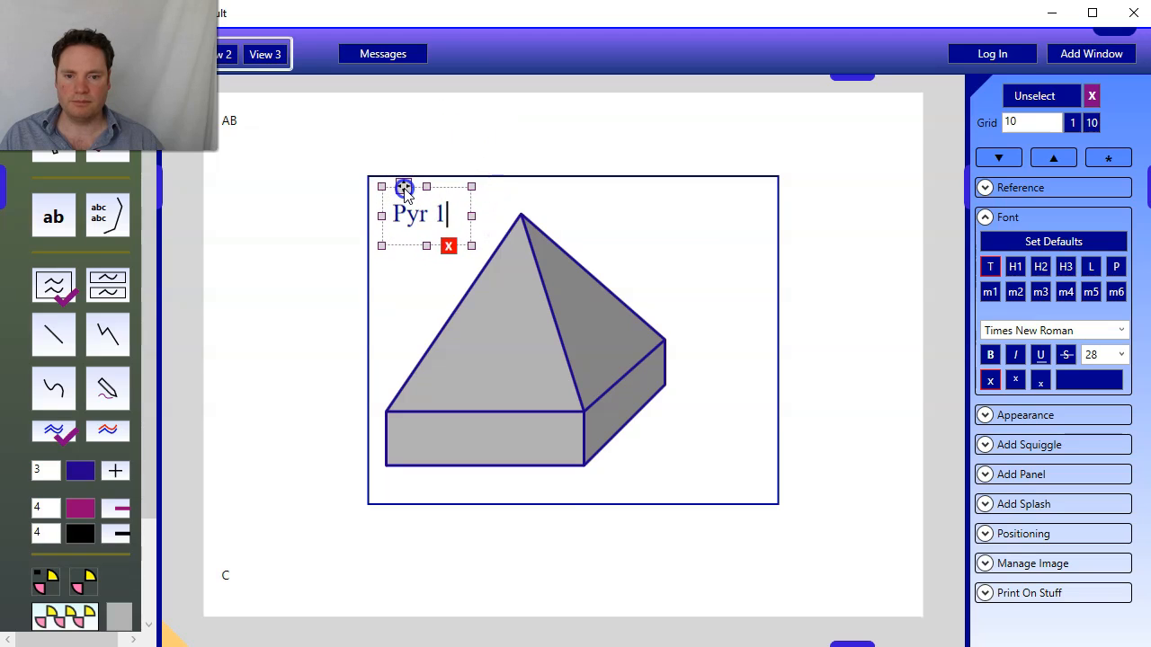
- Narrow the framed panel around the house and place a duplicate of it beside the original
click(740, 256)
drag(783, 339, 709, 331)
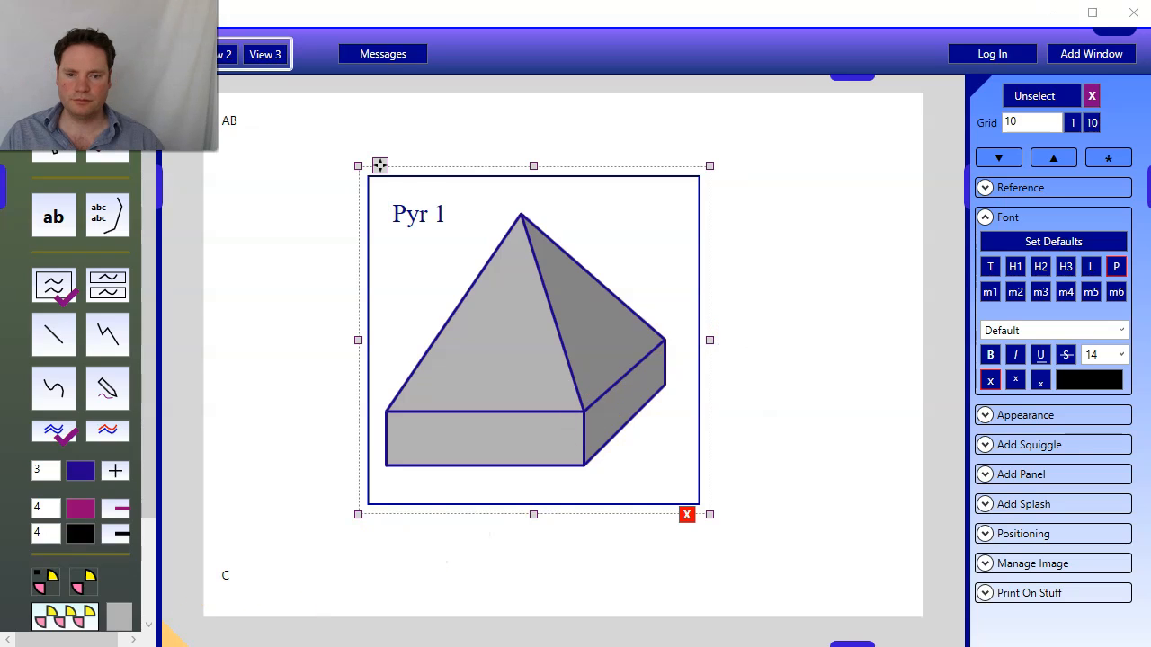
drag(380, 167, 602, 175)
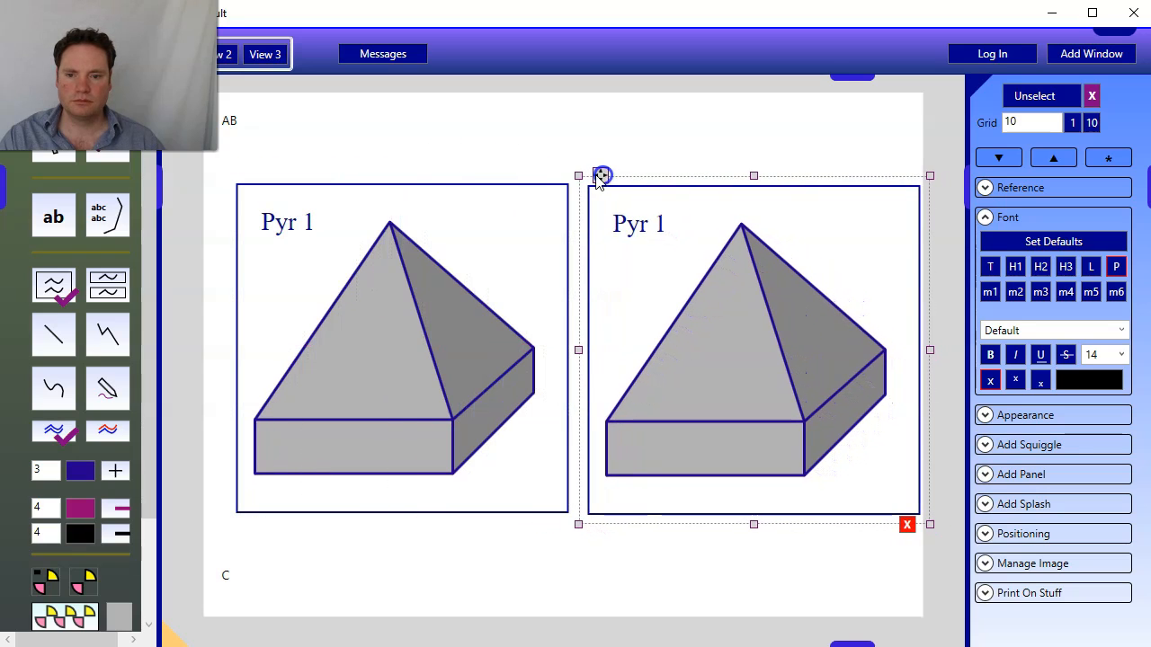
- Shift both framed panels slightly left so they sit level side by side within the page
click(315, 195)
drag(252, 173, 236, 175)
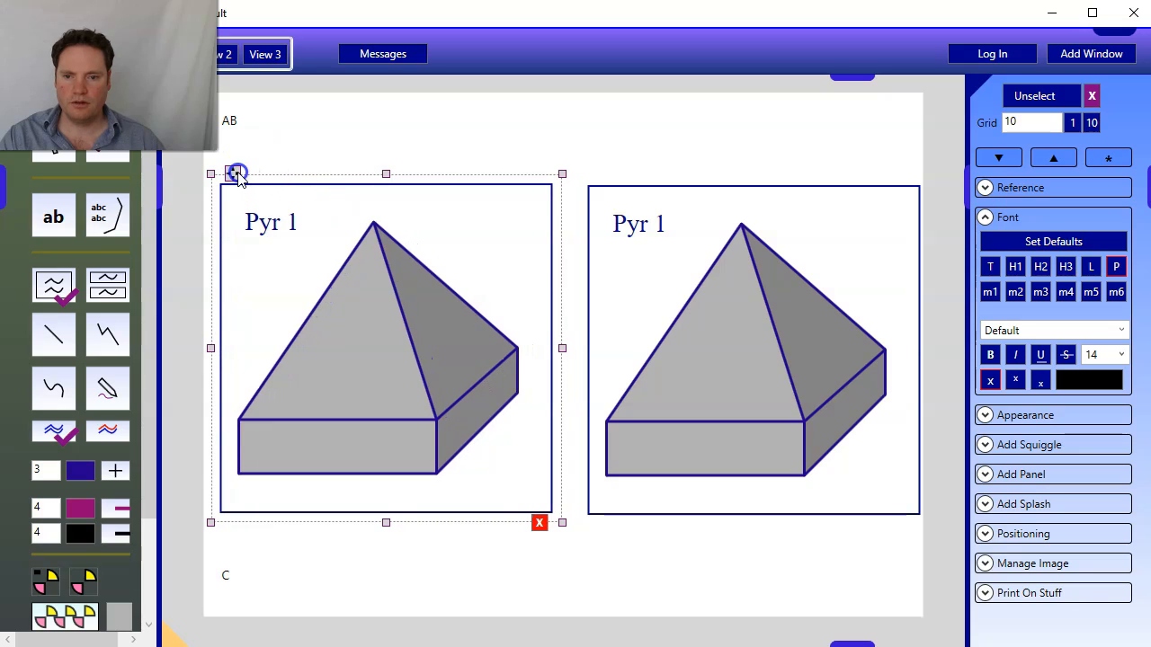
click(614, 196)
drag(601, 176, 590, 176)
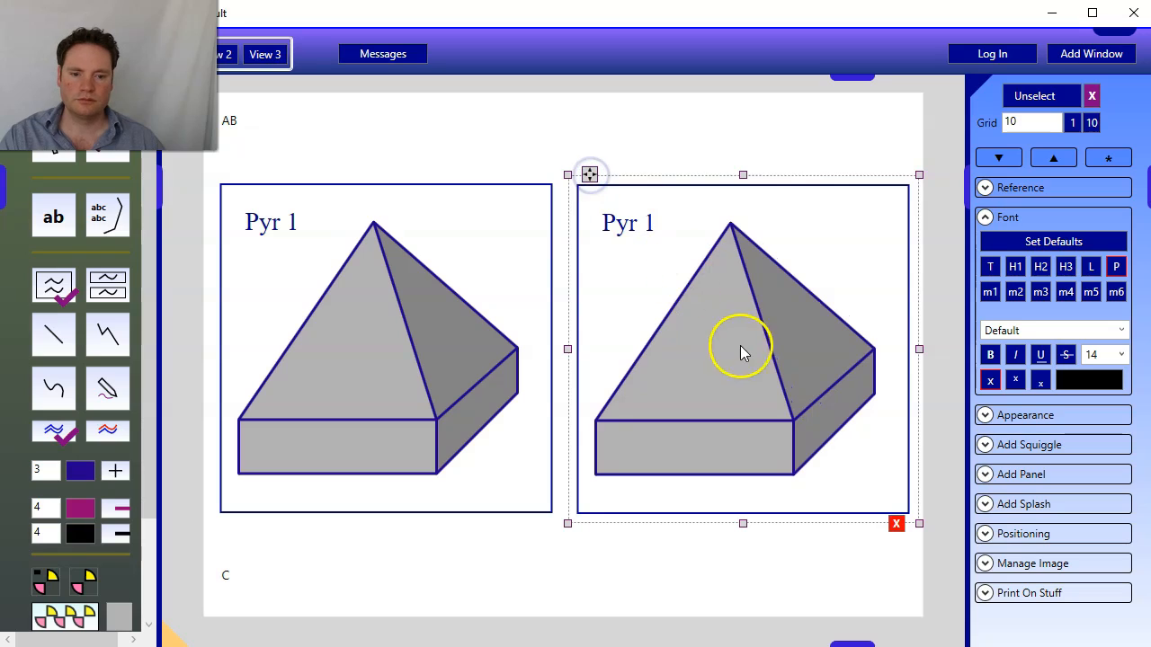
- Select the duplicate's three points where roof meets walls and move them up together, placing the left one at (0, -130)
click(872, 347)
click(793, 420)
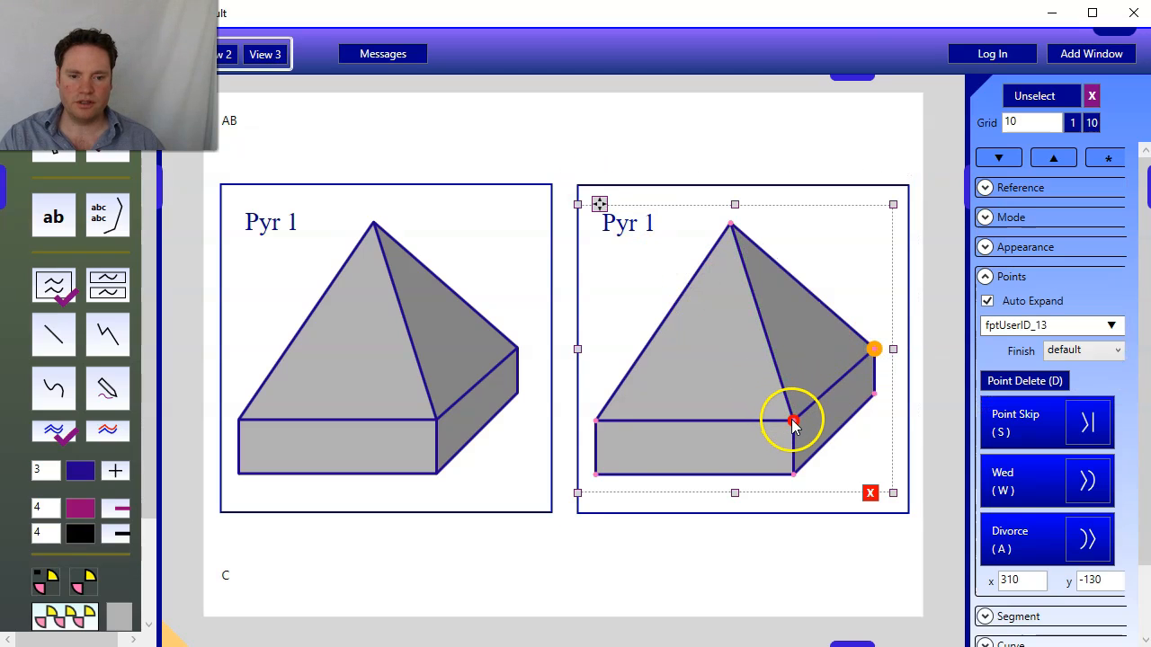
click(597, 421)
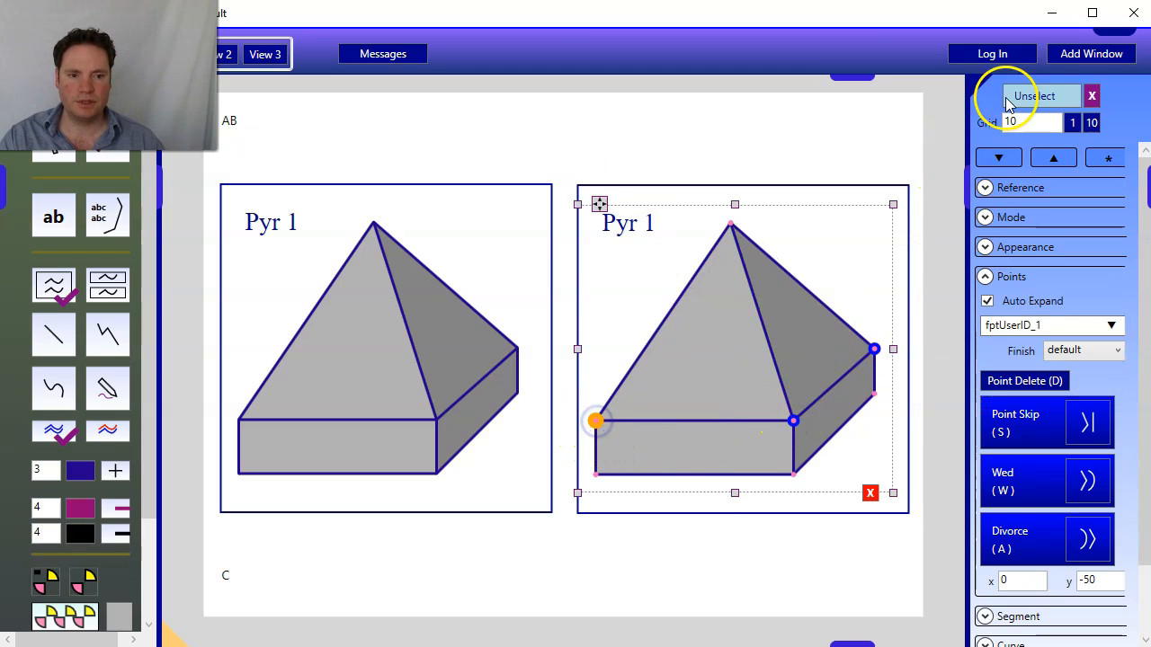
drag(793, 420, 794, 350)
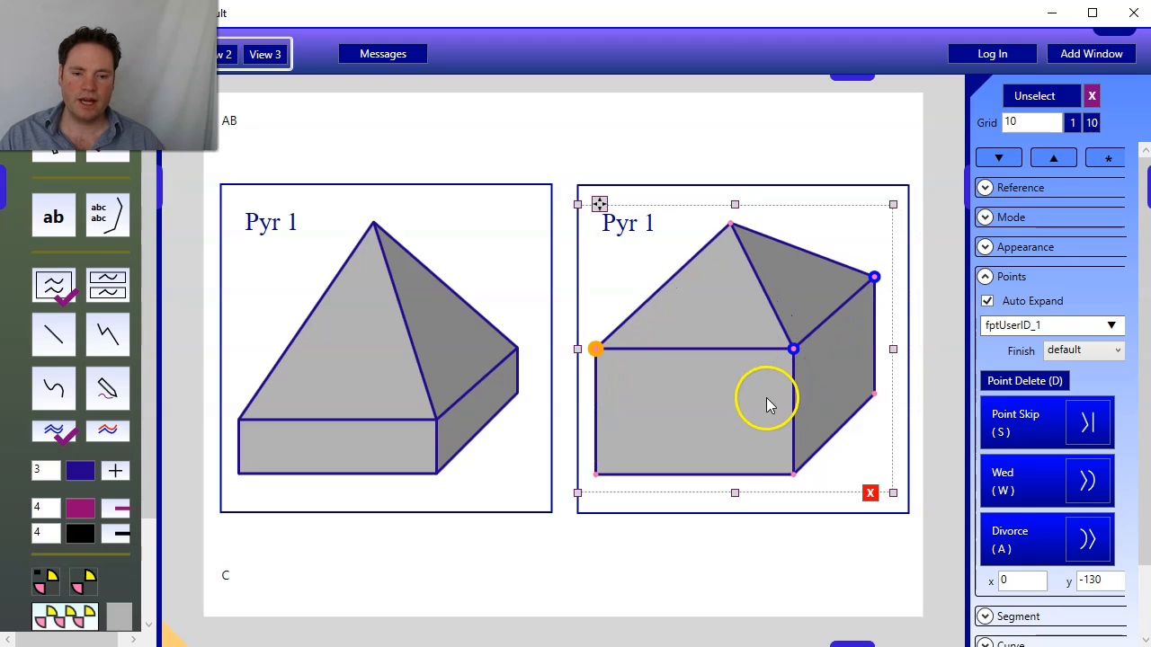
- Split the bottom edge of the duplicate house's front wall, adding base points for a doorway
click(703, 473)
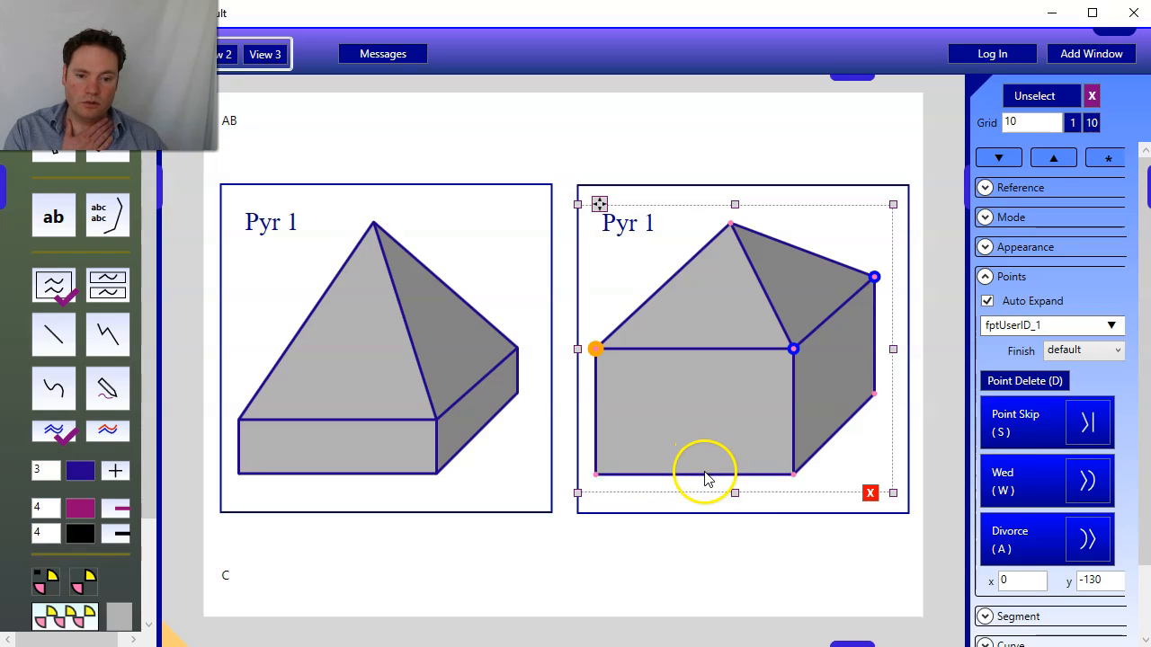
click(702, 476)
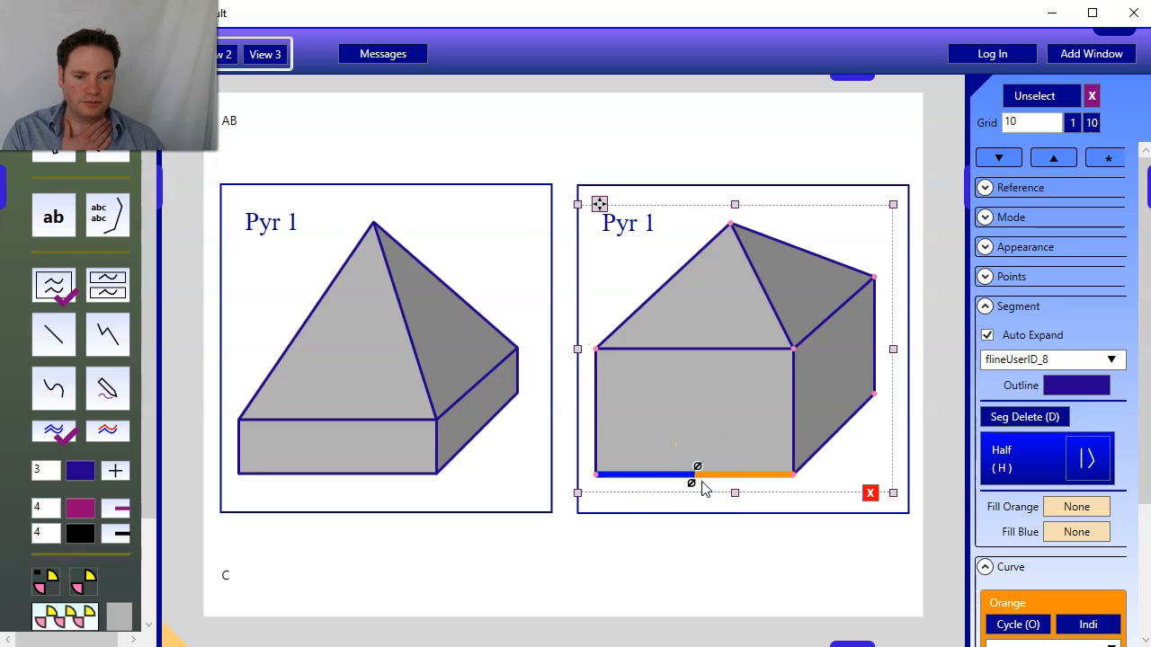
click(727, 476)
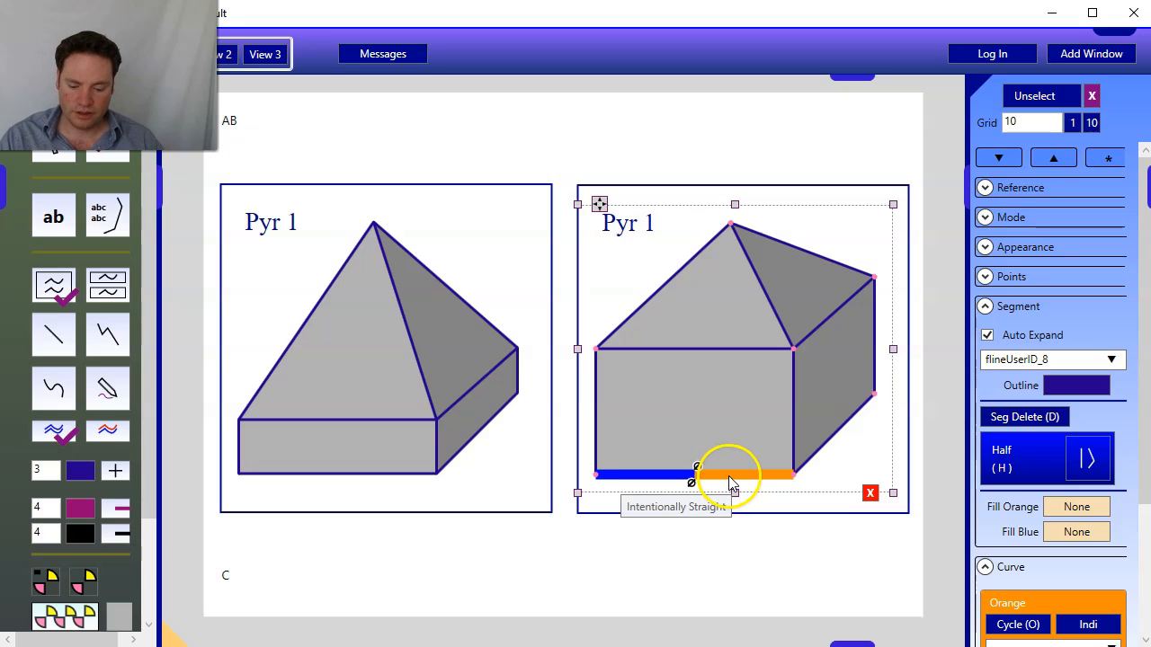
key(h)
drag(696, 483, 727, 469)
click(703, 475)
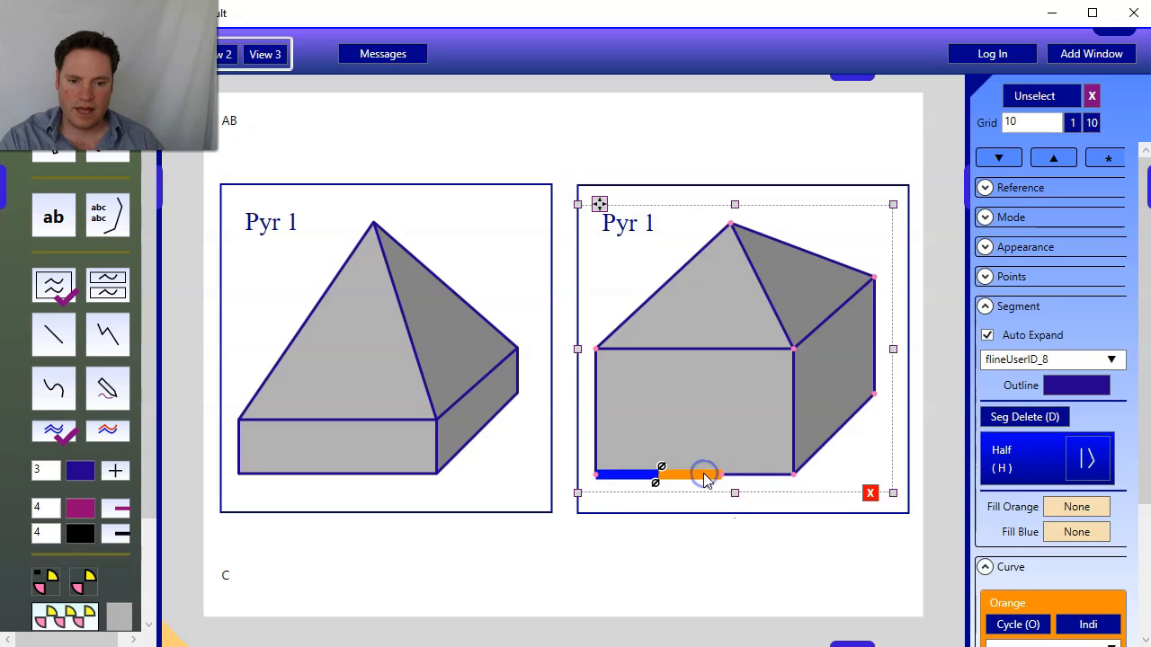
key(h)
- Pull further split points up from the bottom edge to form a rectangular doorway, with its upper-left corner at (70, -60)
drag(657, 488, 723, 413)
click(689, 435)
key(h)
drag(659, 446, 665, 475)
click(691, 448)
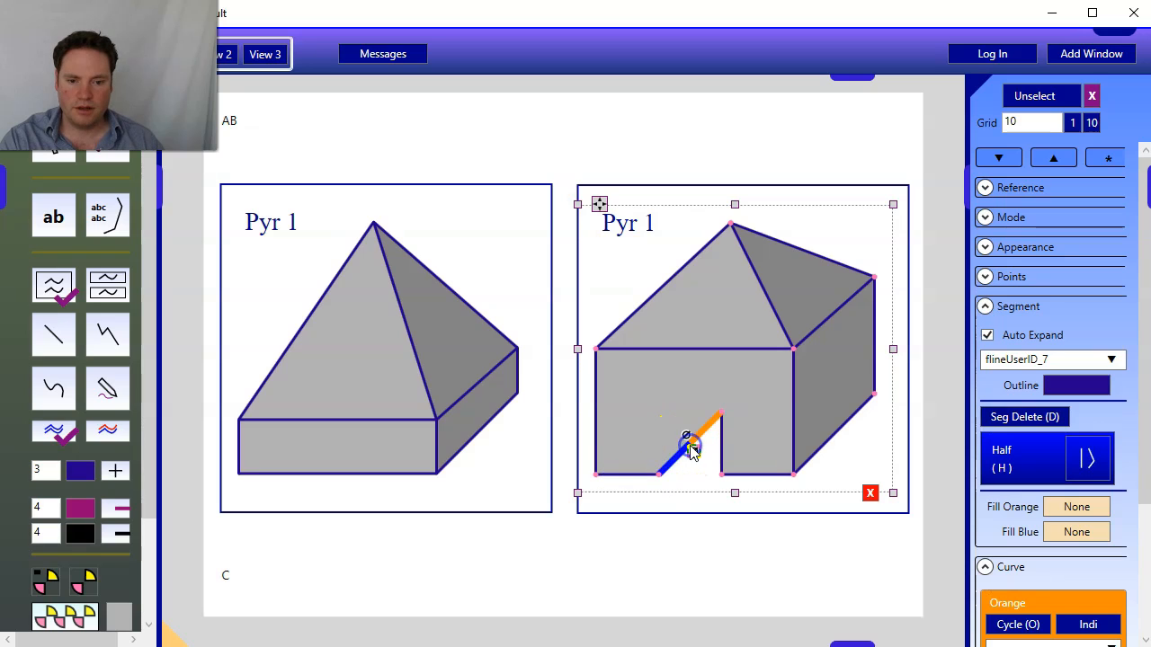
key(h)
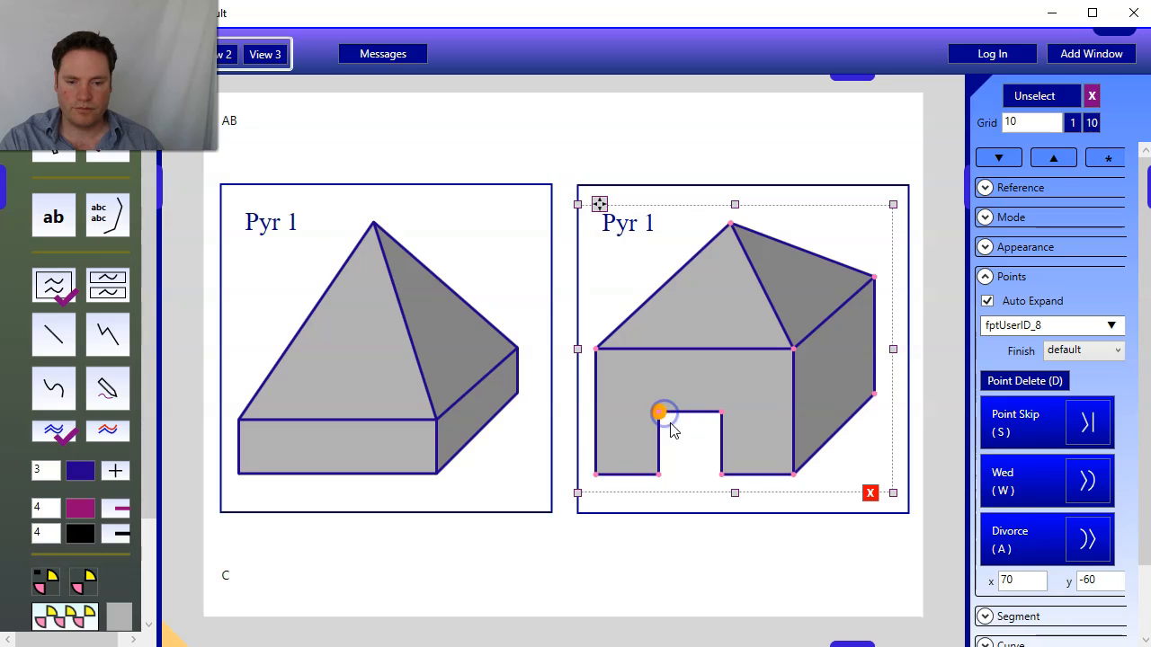
- Select the doorway's four corner points and move them right together, placing the upper-left one at (80, -60)
click(659, 475)
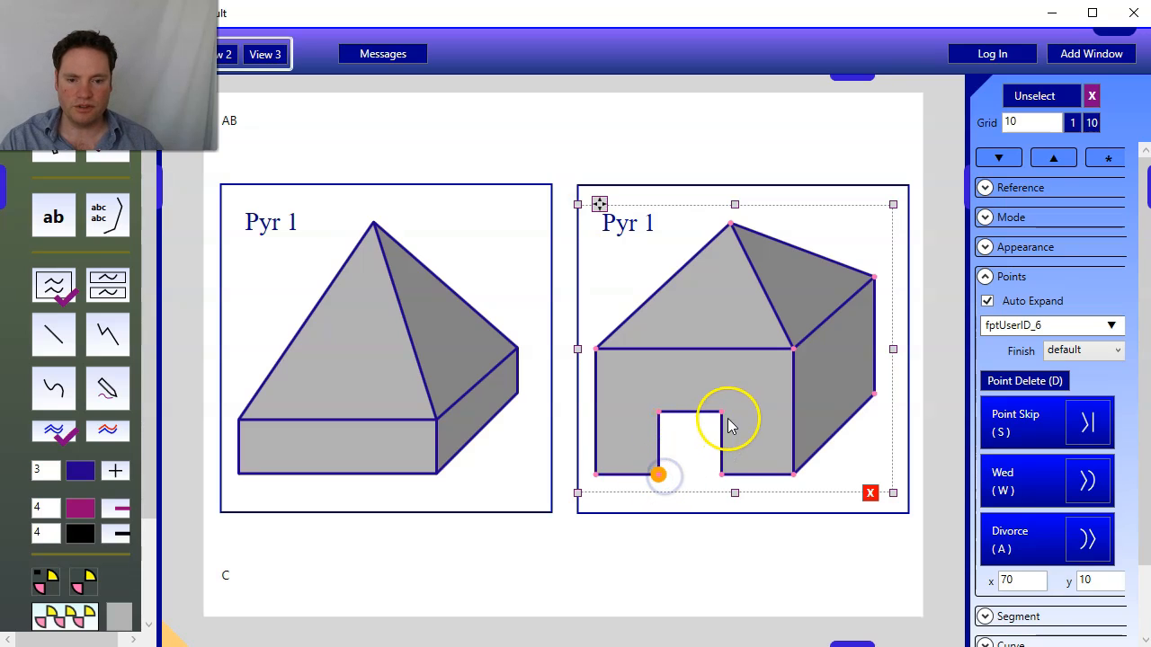
click(722, 475)
click(722, 415)
click(660, 413)
mouse_move(662, 413)
mouse_down()
mouse_move(690, 414)
mouse_move(667, 414)
mouse_up()
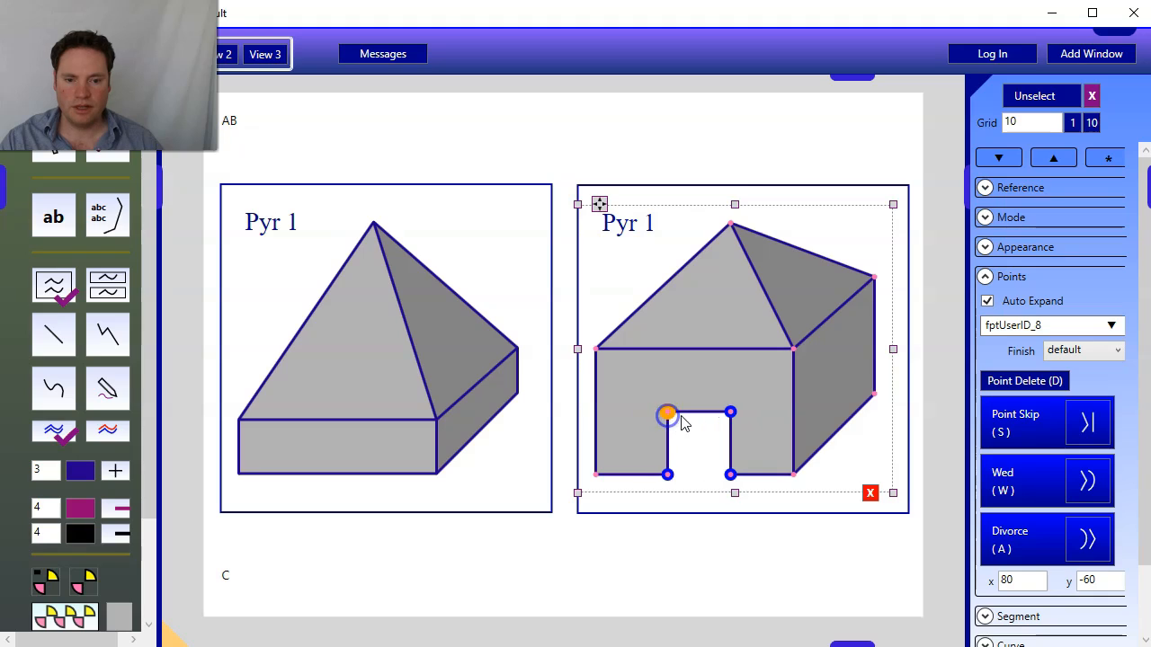
- Try moving only the doorway's two upper corner points left together, and undo the move
click(714, 433)
click(689, 419)
click(667, 413)
click(731, 414)
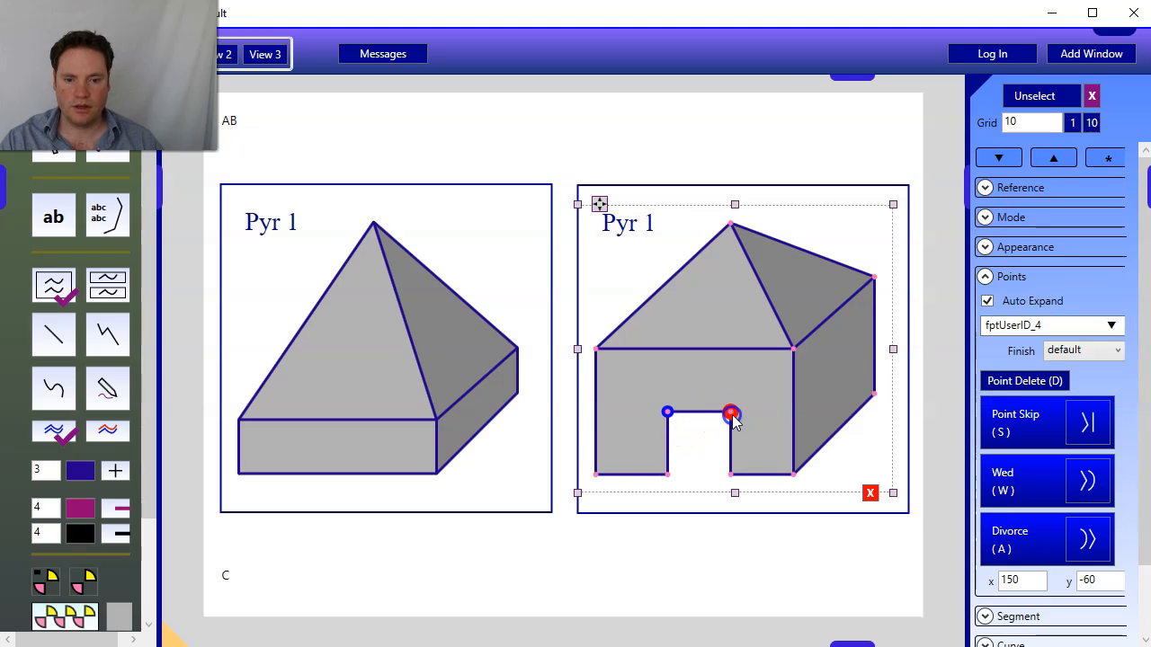
drag(733, 411, 689, 407)
click(697, 476)
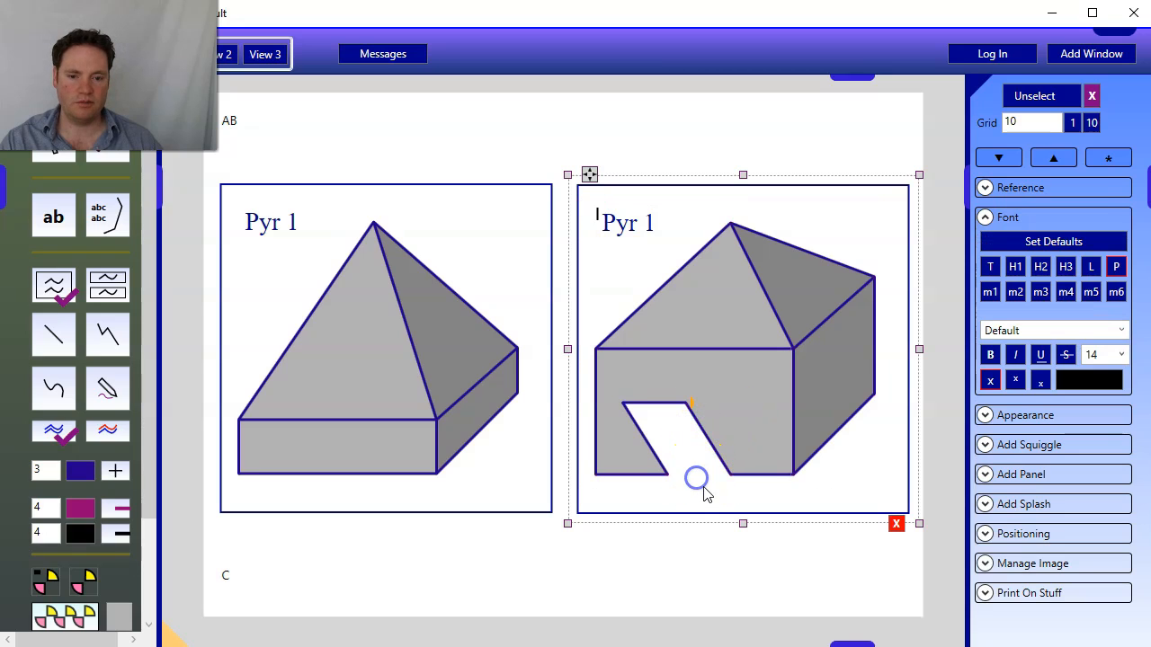
key(ctrl+z)
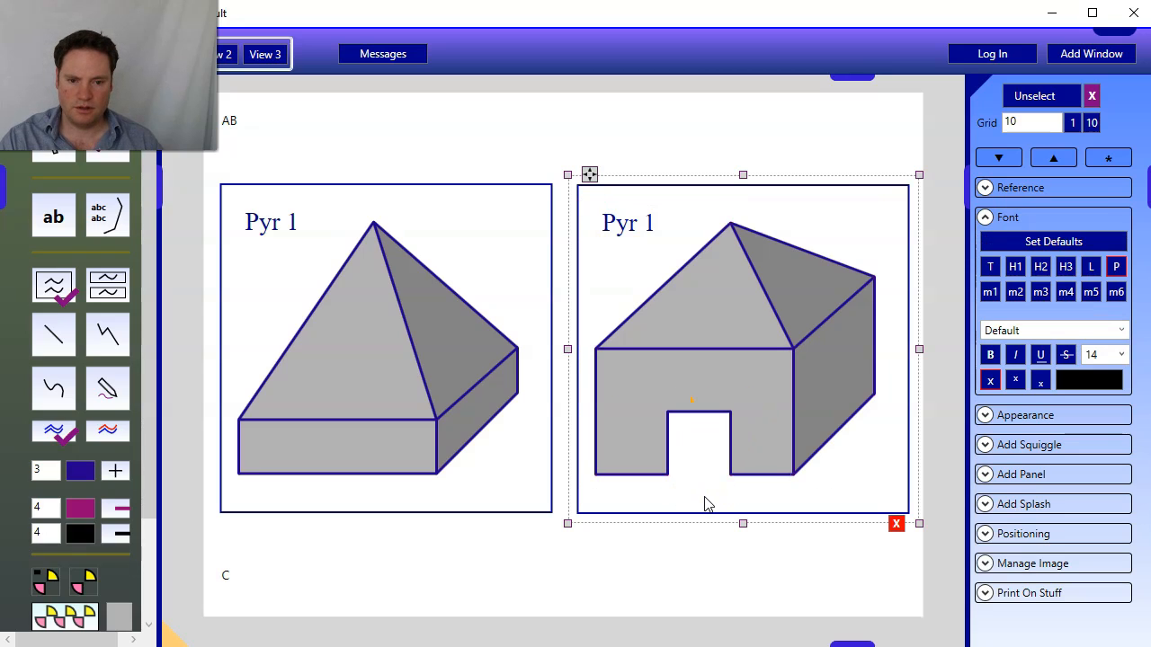
click(714, 502)
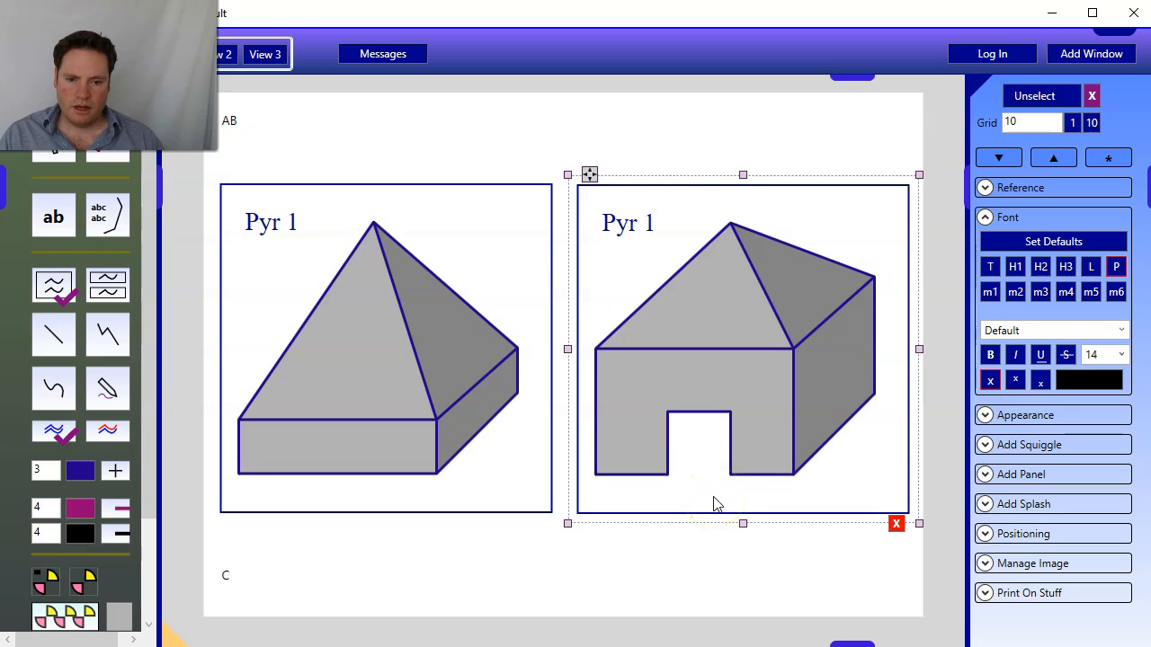
- Split the doorway's top edge, raise its midpoint to (120, -90) and wed the segments there into a rounded arch
click(705, 413)
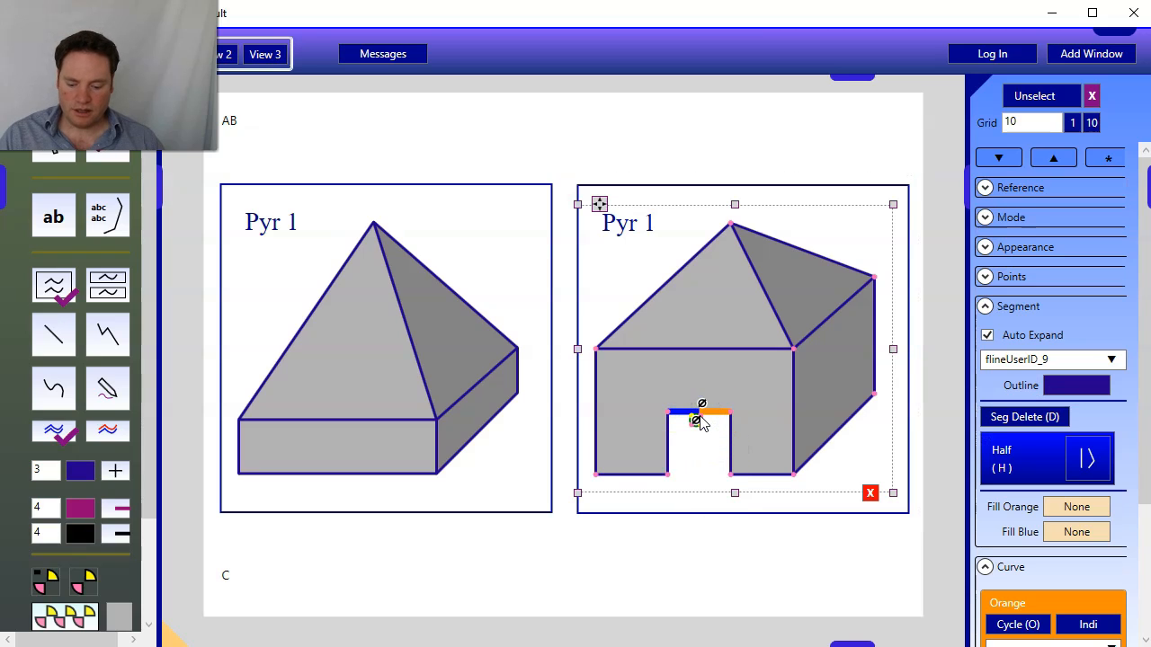
drag(701, 426, 703, 405)
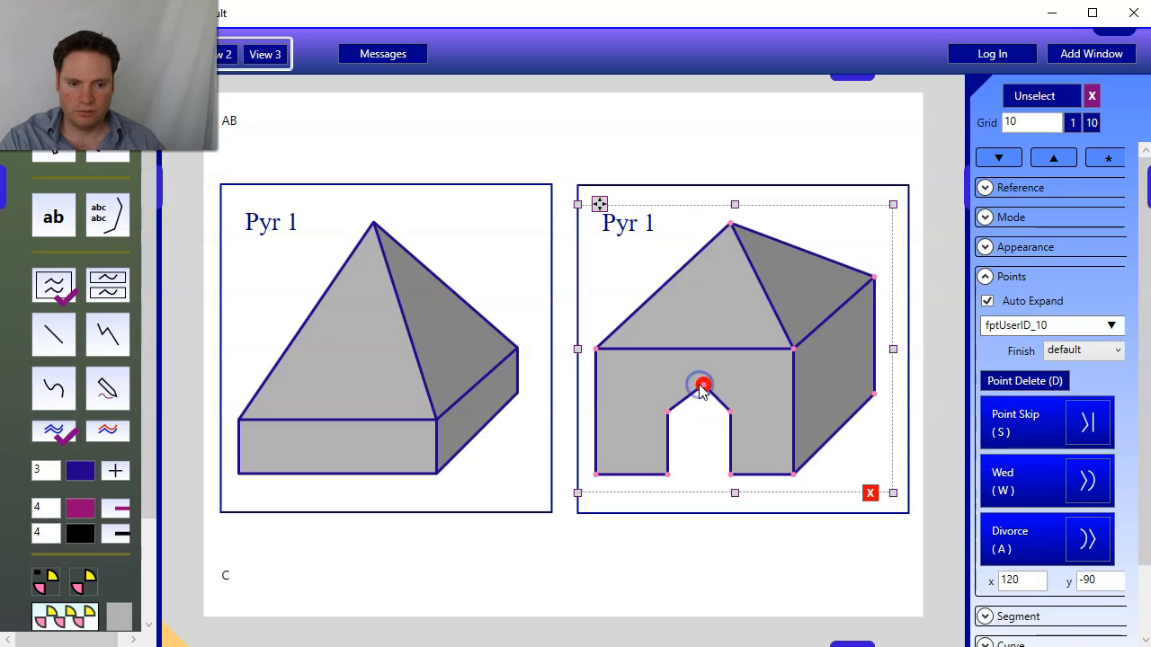
click(1011, 481)
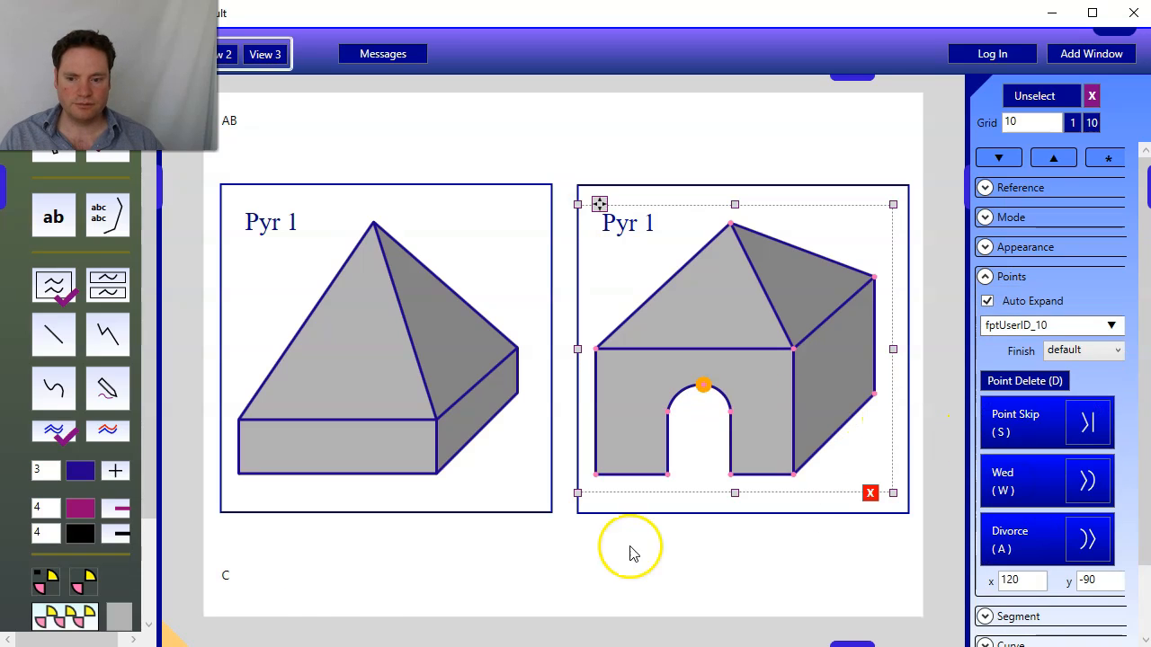
- Adjust the height of the arch's top point, raising it to (120, -100) and lowering it to (120, -90)
click(708, 376)
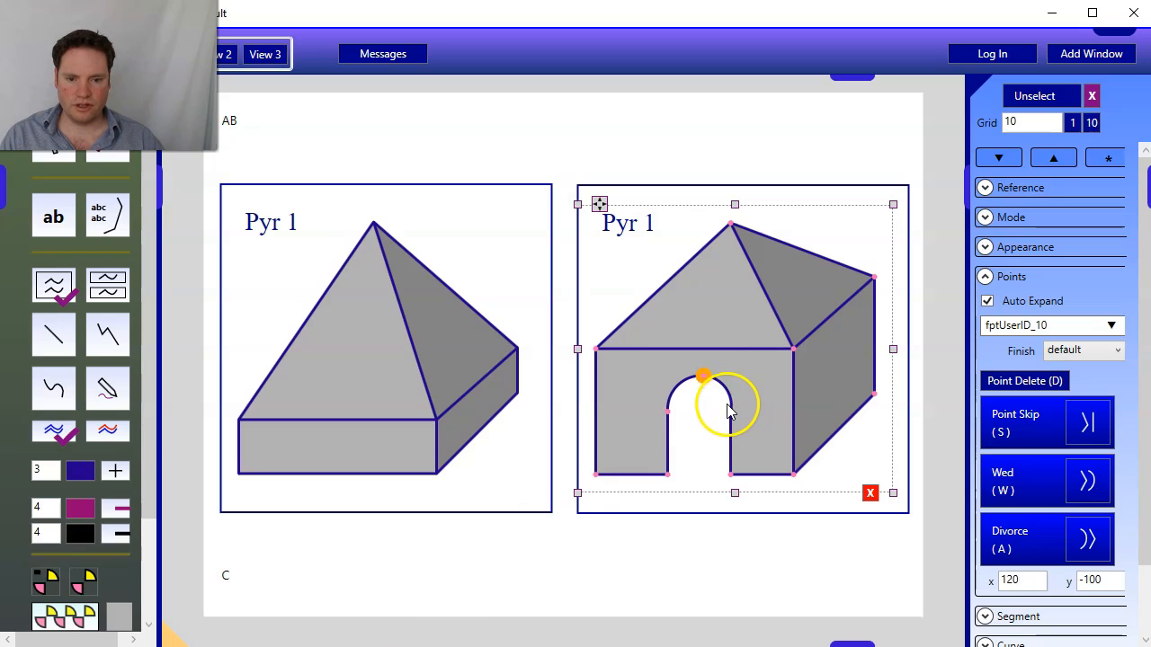
click(729, 433)
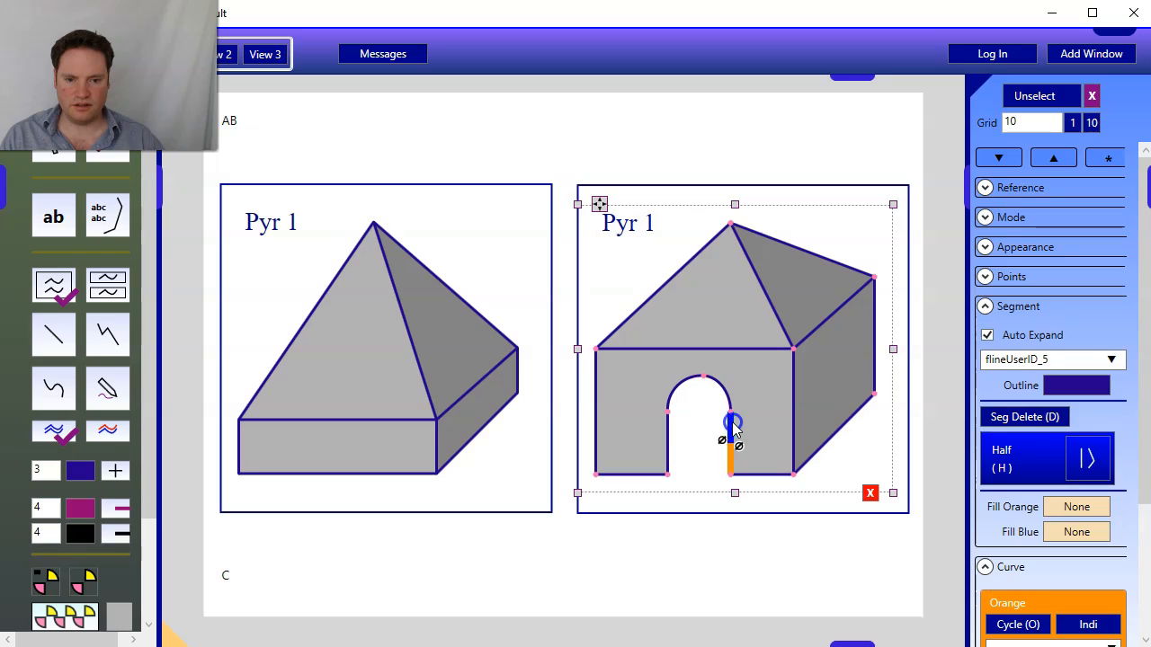
click(669, 433)
click(702, 383)
mouse_move(705, 386)
mouse_down()
mouse_move(711, 447)
mouse_move(693, 428)
mouse_move(706, 394)
mouse_up()
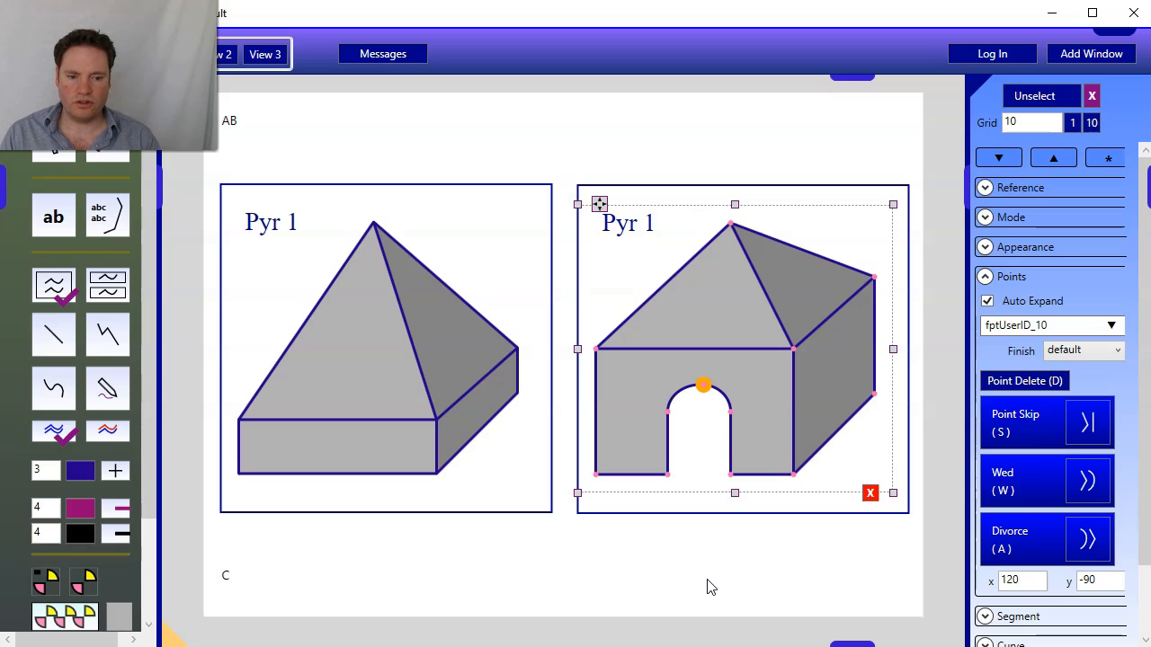
- Undo the drawing history back through the house and earlier sketches to the nearly empty page
key(ctrl+z)
key(ctrl+z)
key(ctrl+z)
key(ctrl+z)
key(ctrl+z)
key(ctrl+z)
key(ctrl+z)
key(ctrl+z)
key(ctrl+z)
key(ctrl+z)
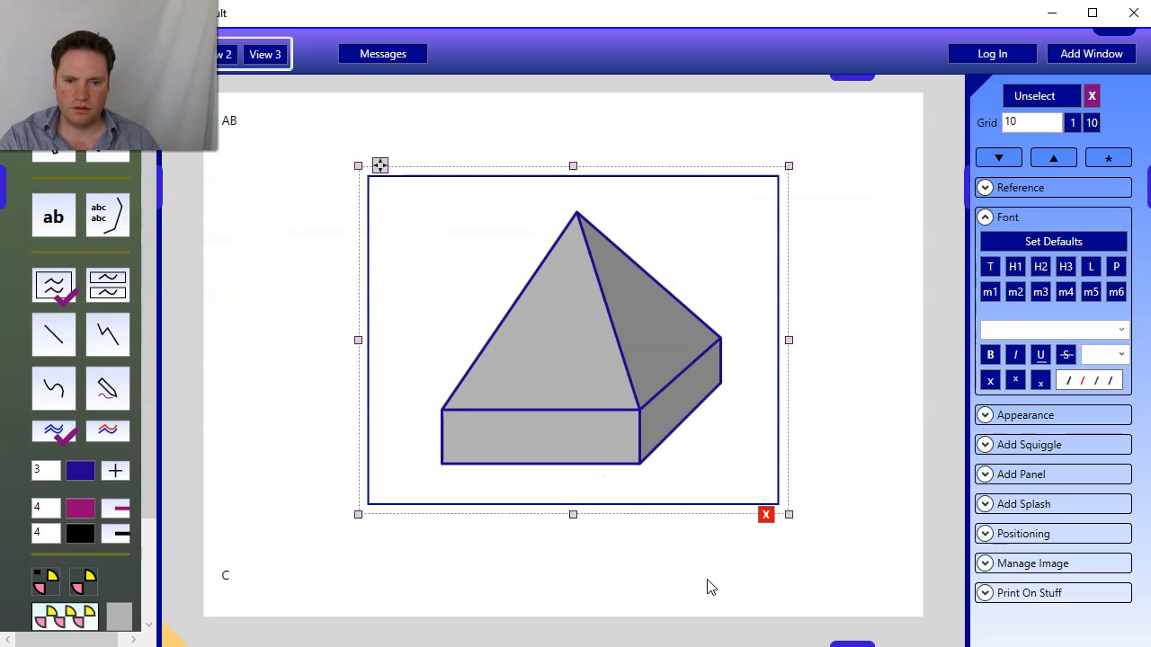
key(ctrl+z)
key(ctrl+z)
key(ctrl+z)
key(ctrl+z)
key(ctrl+z)
key(ctrl+z)
key(ctrl+z)
key(ctrl+z)
key(ctrl+z)
key(ctrl+z)
key(ctrl+z)
key(ctrl+z)
key(ctrl+z)
key(ctrl+z)
key(ctrl+z)
key(ctrl+z)
key(ctrl+z)
key(ctrl+z)
key(ctrl+z)
key(ctrl+z)
key(ctrl+z)
key(ctrl+z)
key(ctrl+z)
key(ctrl+z)
key(ctrl+z)
key(ctrl+z)
key(ctrl+z)
key(ctrl+z)
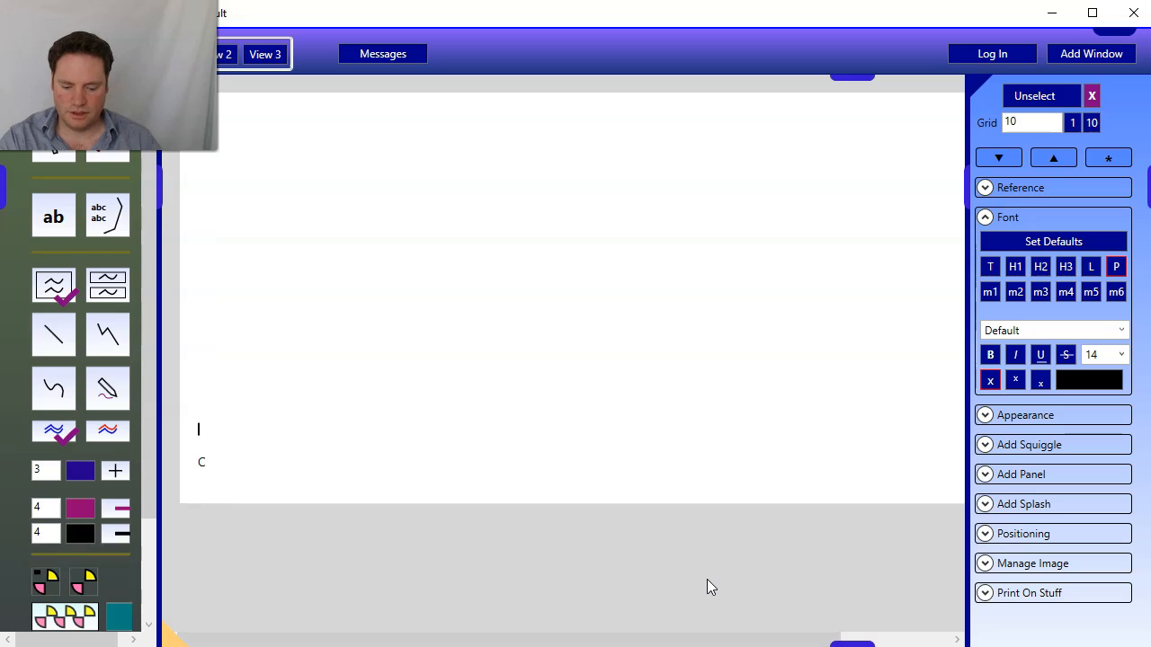
- Redo the undone edits, restoring the framed spoked circle and its copy below
key(ctrl+y)
key(ctrl+y)
key(ctrl+y)
key(ctrl+y)
key(ctrl+y)
key(ctrl+y)
key(ctrl+y)
key(ctrl+y)
key(ctrl+y)
key(ctrl+y)
key(ctrl+y)
key(ctrl+y)
key(ctrl+y)
key(ctrl+y)
key(ctrl+y)
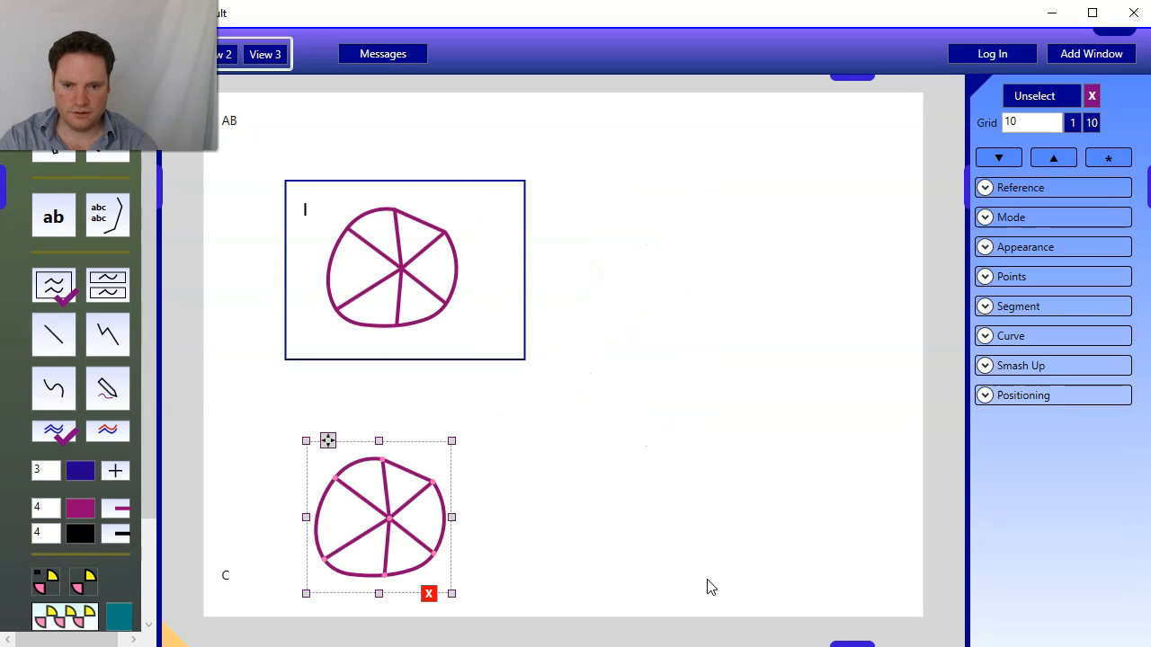
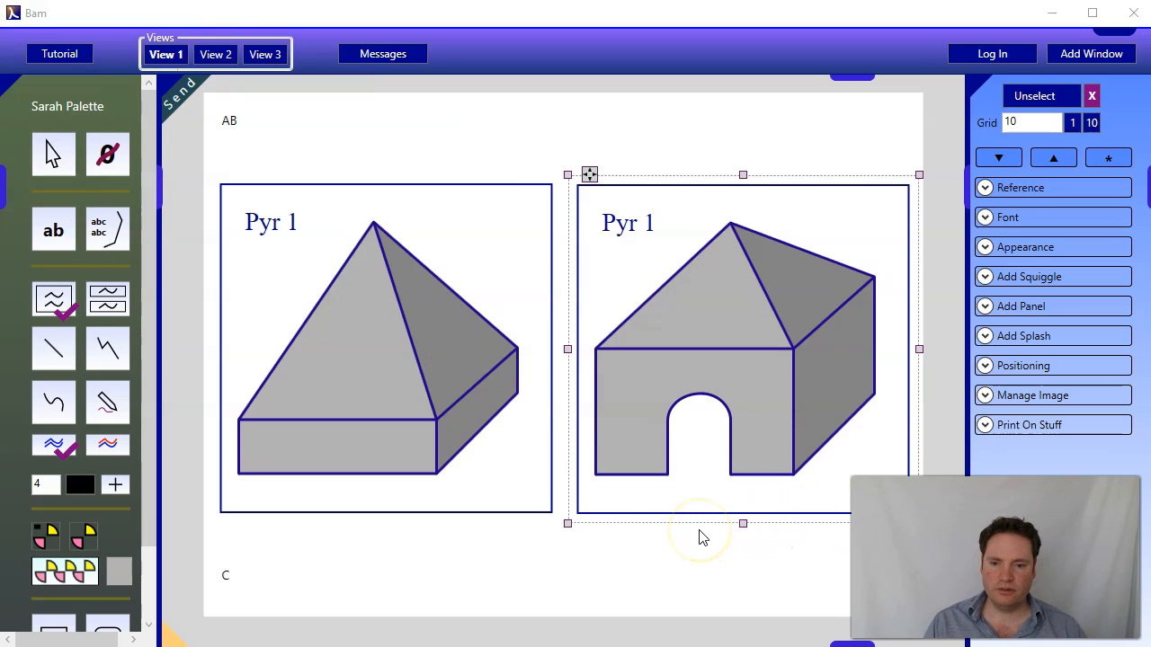
- Start sending the finished drawing to a contact and open the login form
click(189, 100)
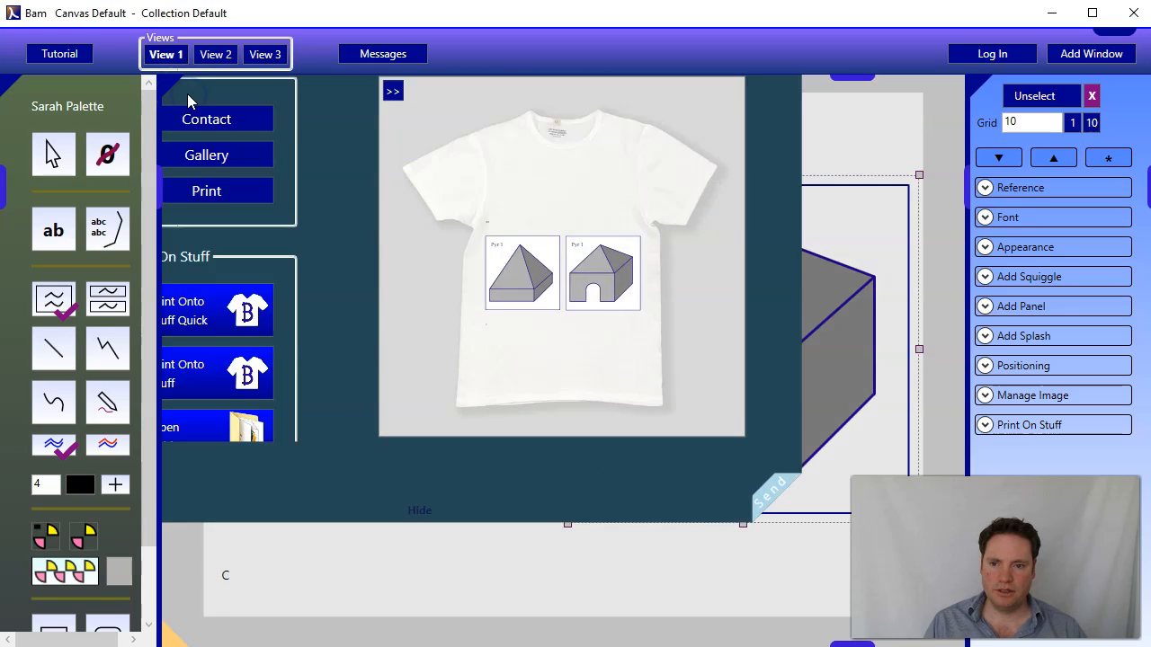
click(319, 200)
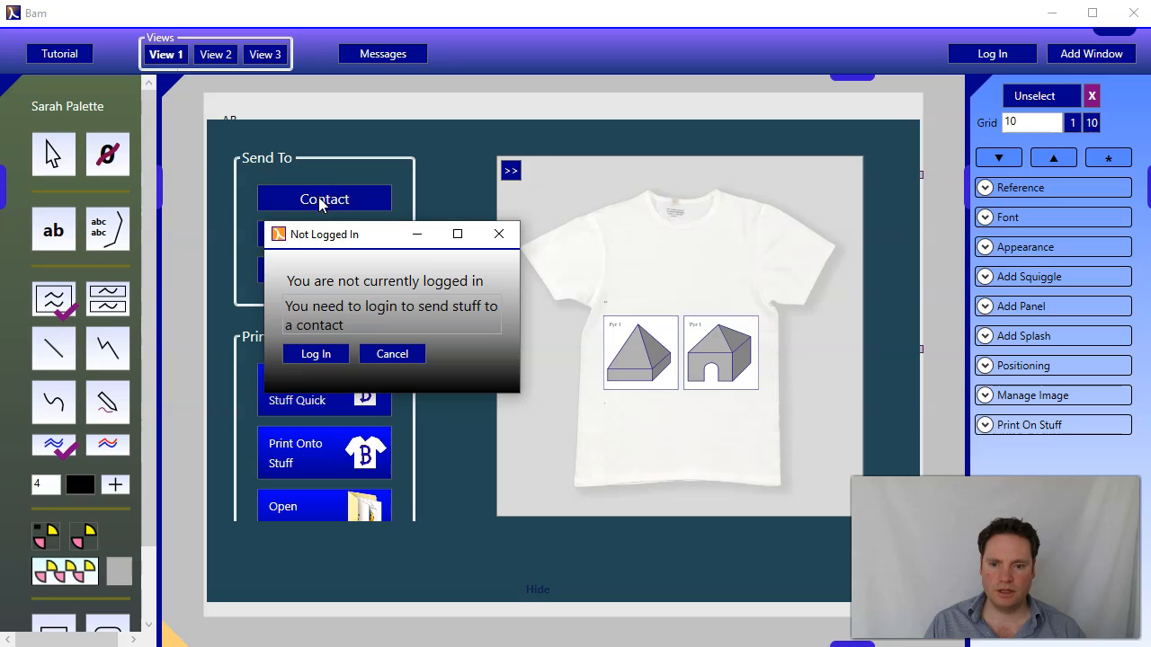
click(324, 357)
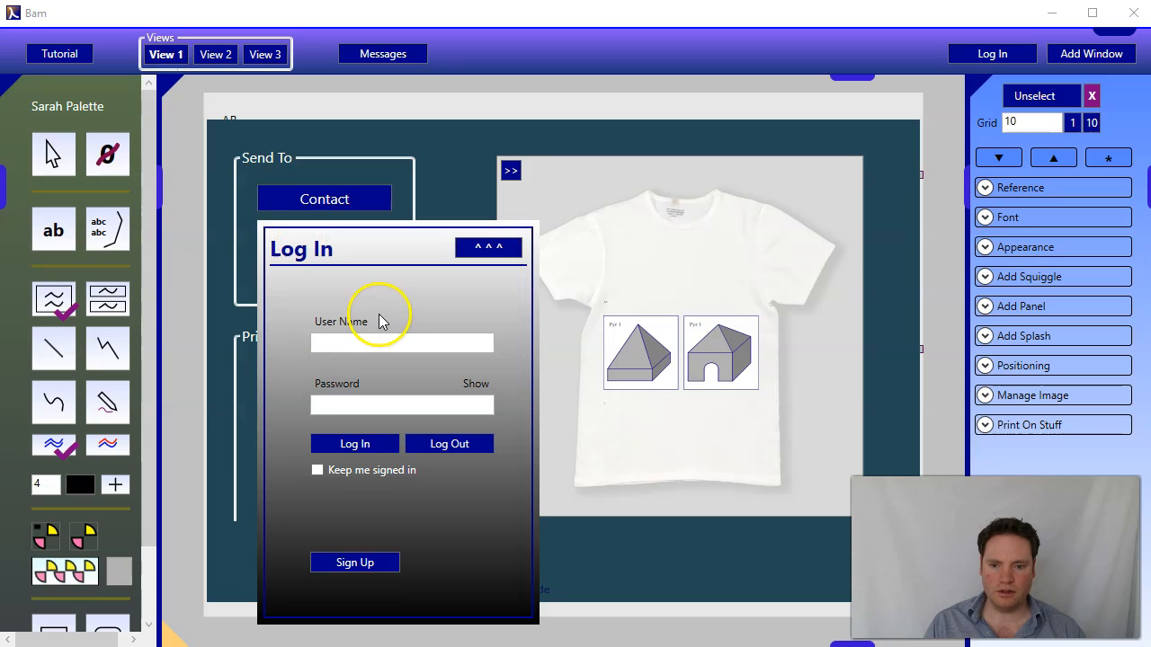
- Log in with the account's user name and password, choosing to stay signed in
click(374, 344)
text(Joe)
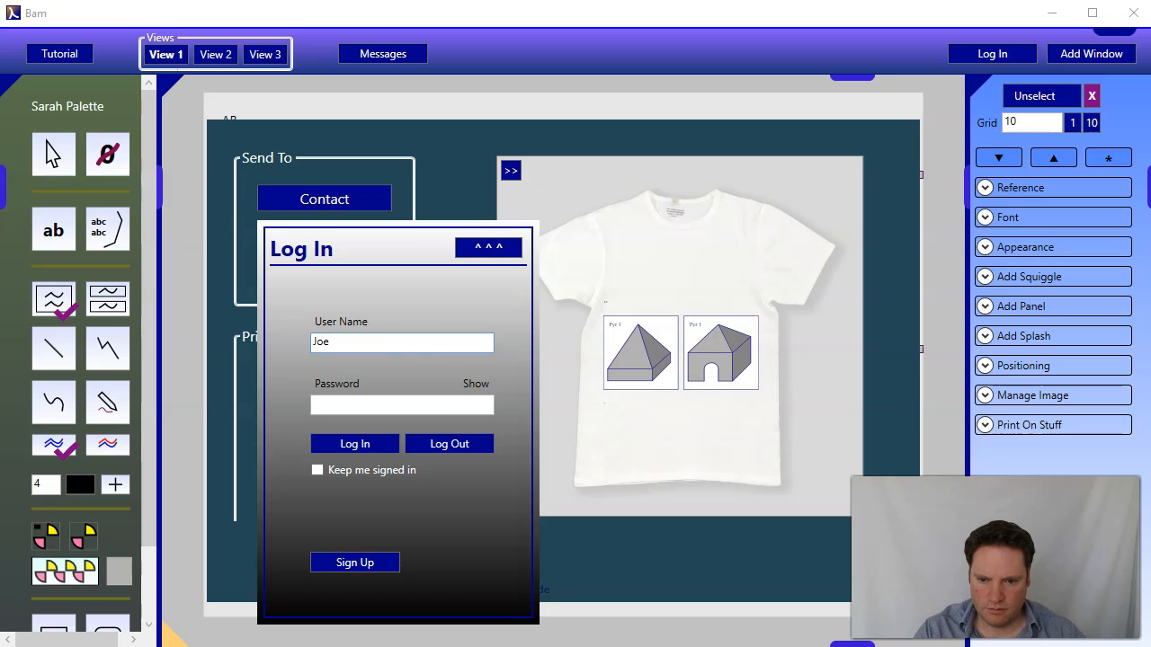
click(411, 404)
text(••••••••)
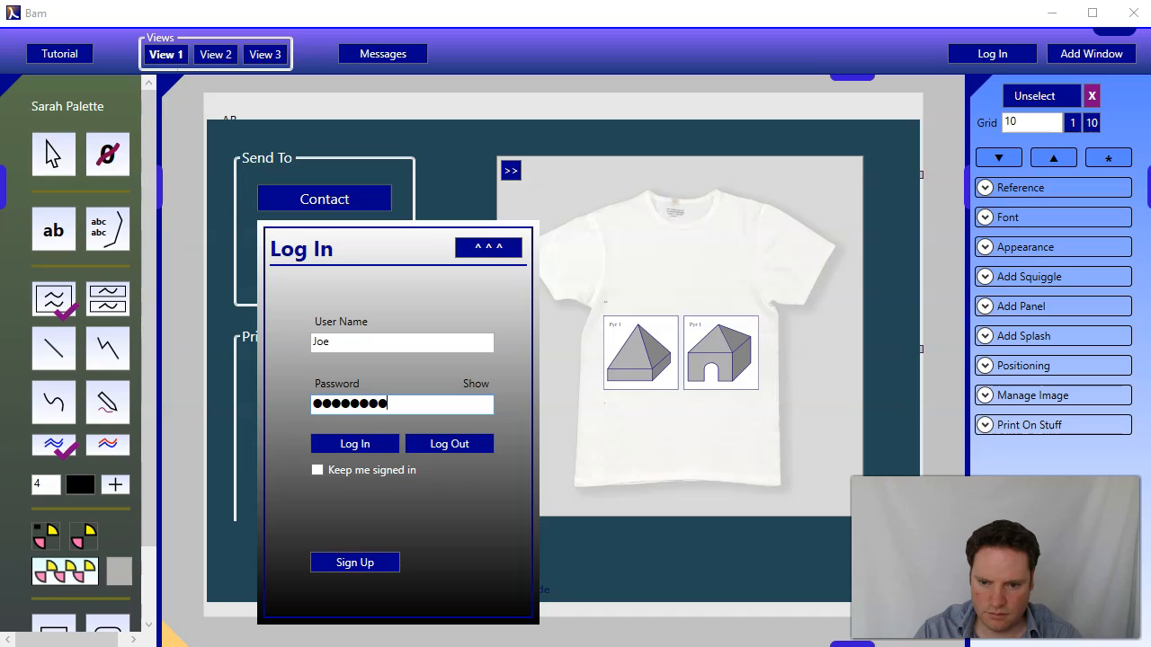
click(378, 470)
click(354, 444)
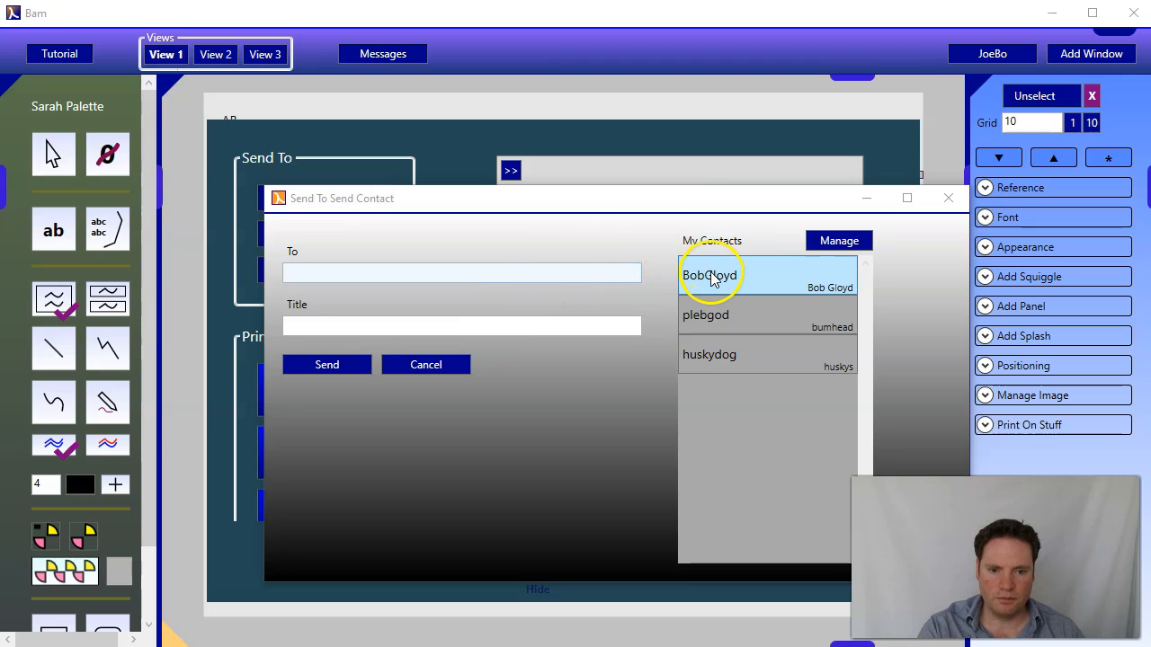
- Send the drawing to the third contact in the list, leaving the title empty
click(700, 363)
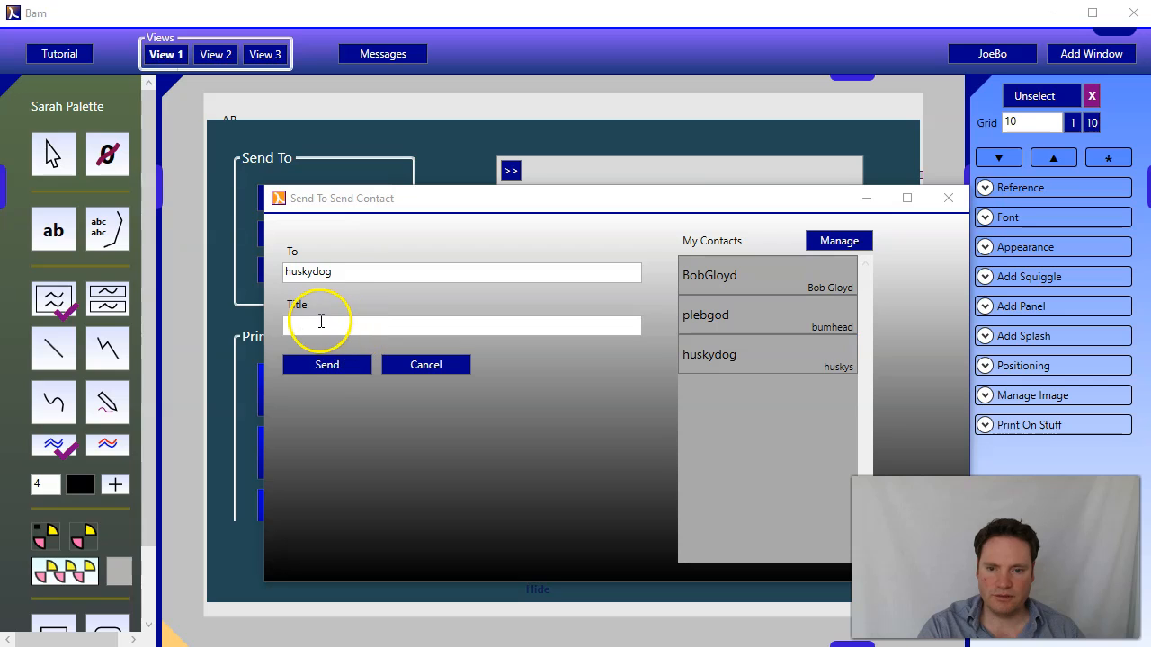
click(326, 369)
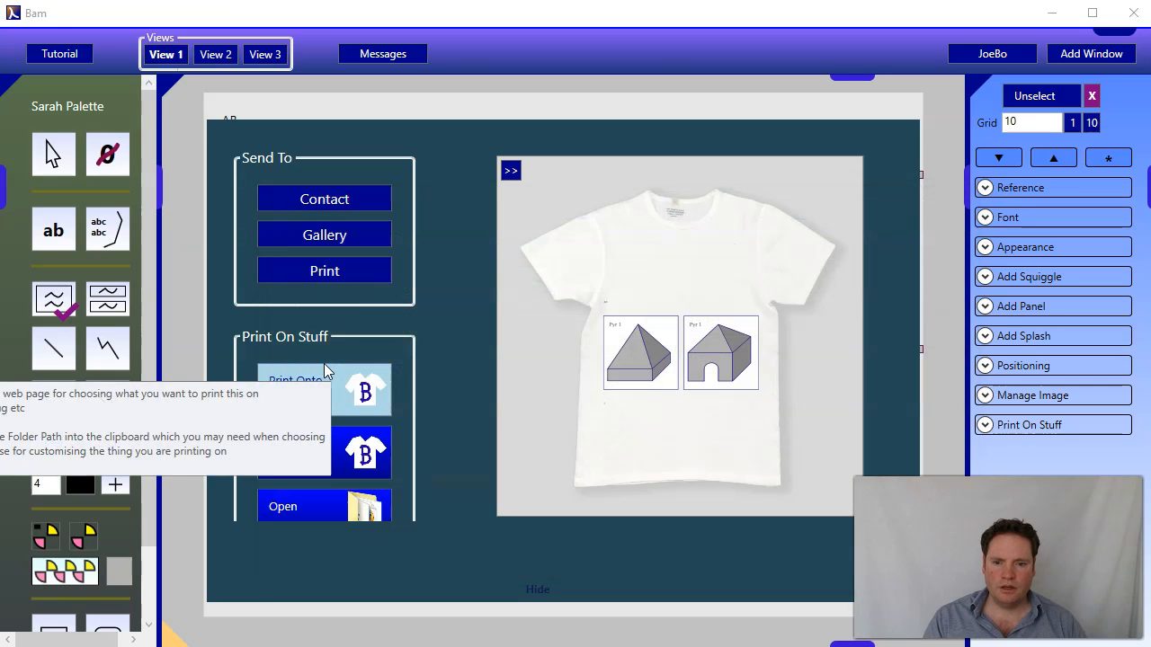
click(410, 326)
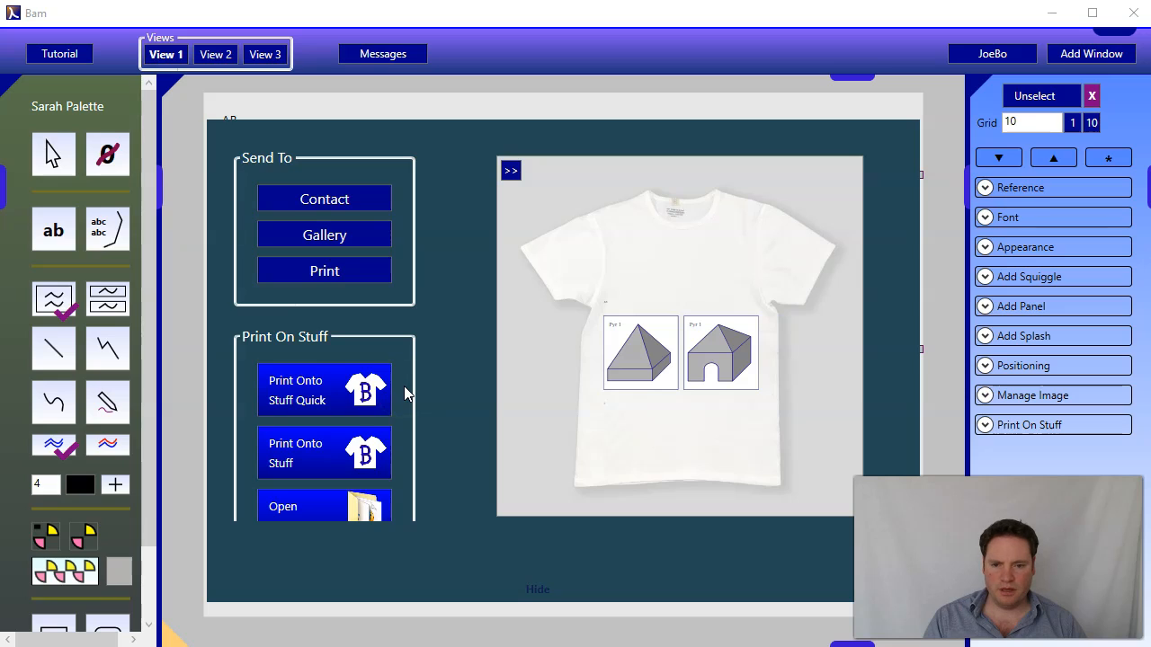
- Look at the Print Onto Stuff Quick option for the drawing, and close the send panel
click(330, 394)
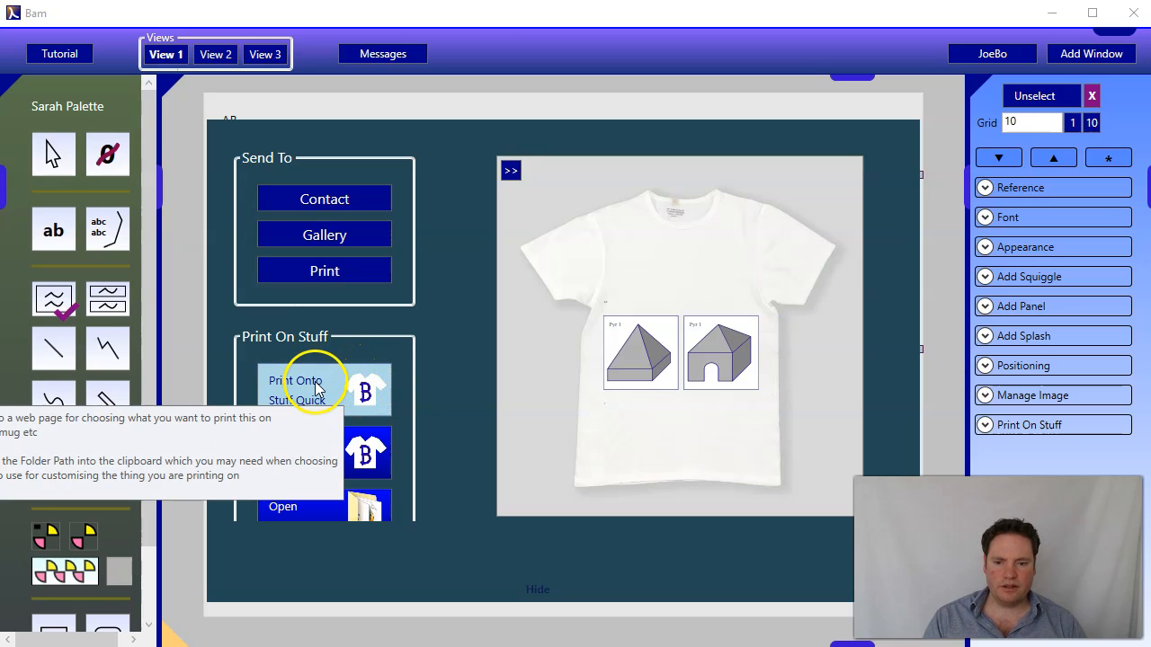
click(316, 385)
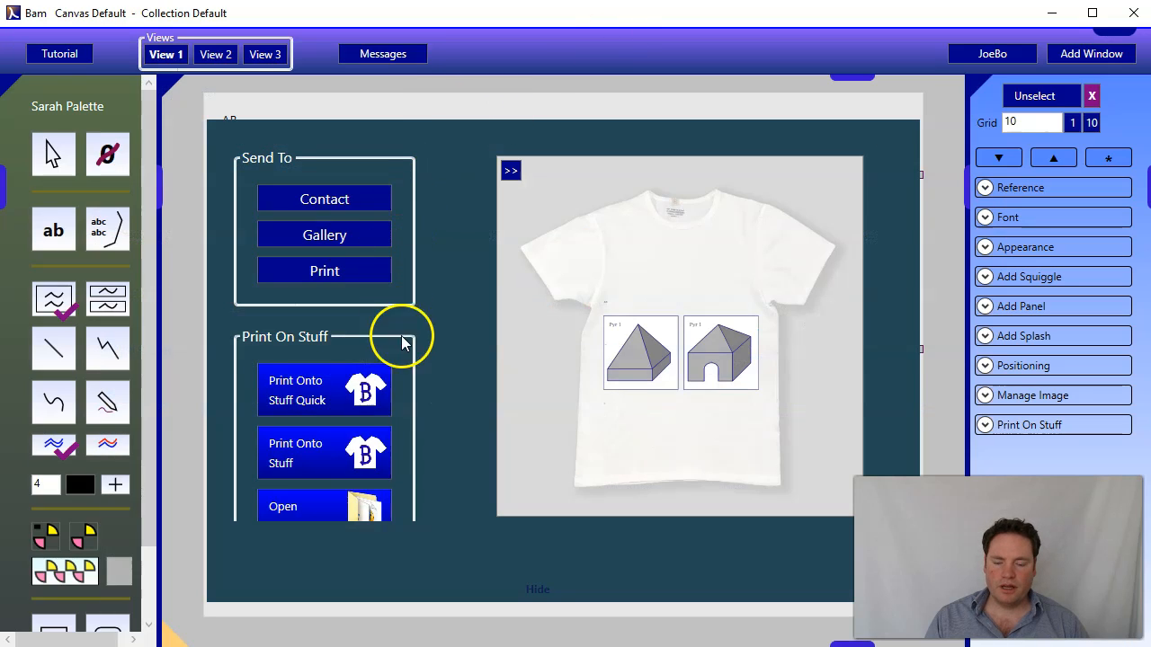
click(357, 405)
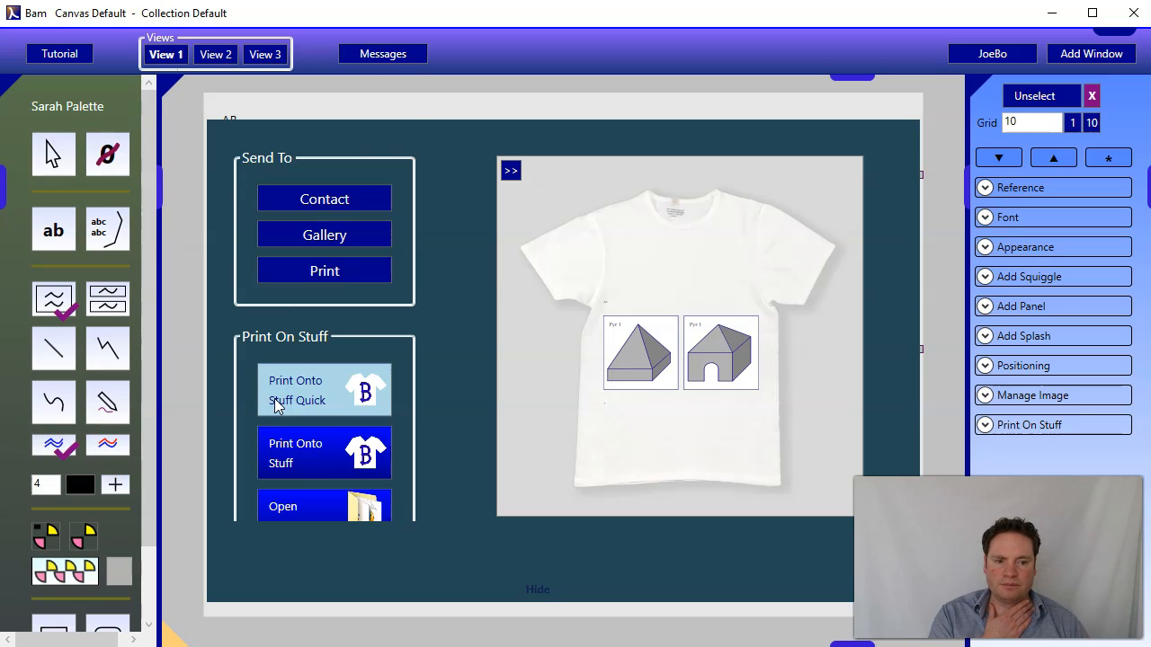
click(387, 103)
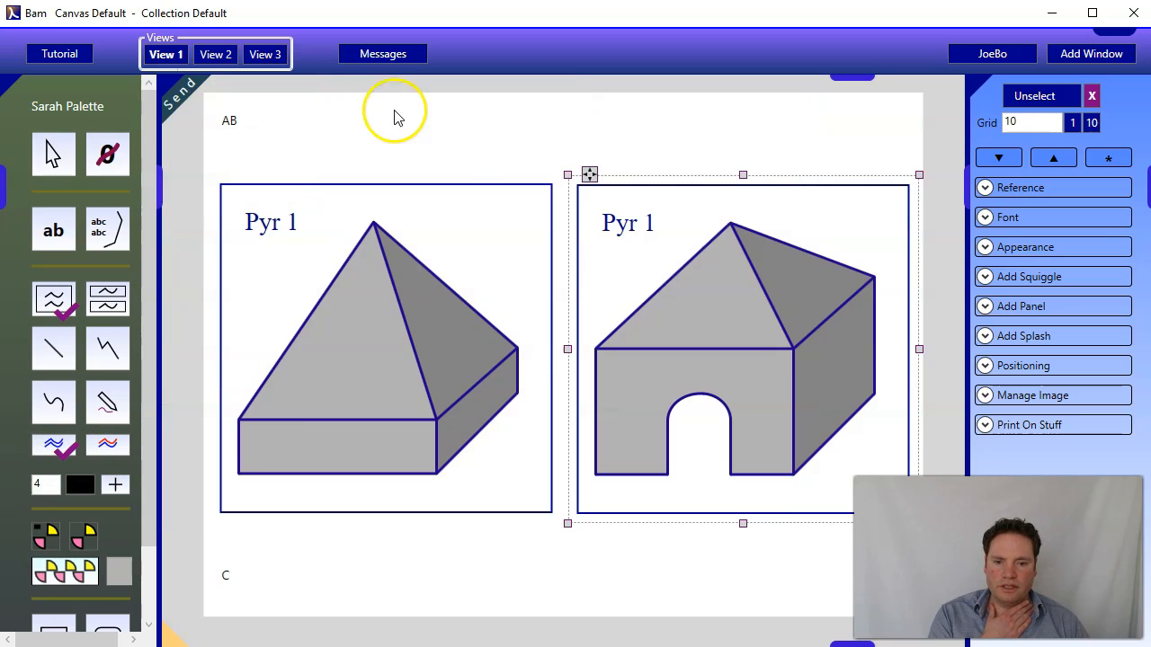
- Look through the drawings received in Messages and close the messages view
click(268, 203)
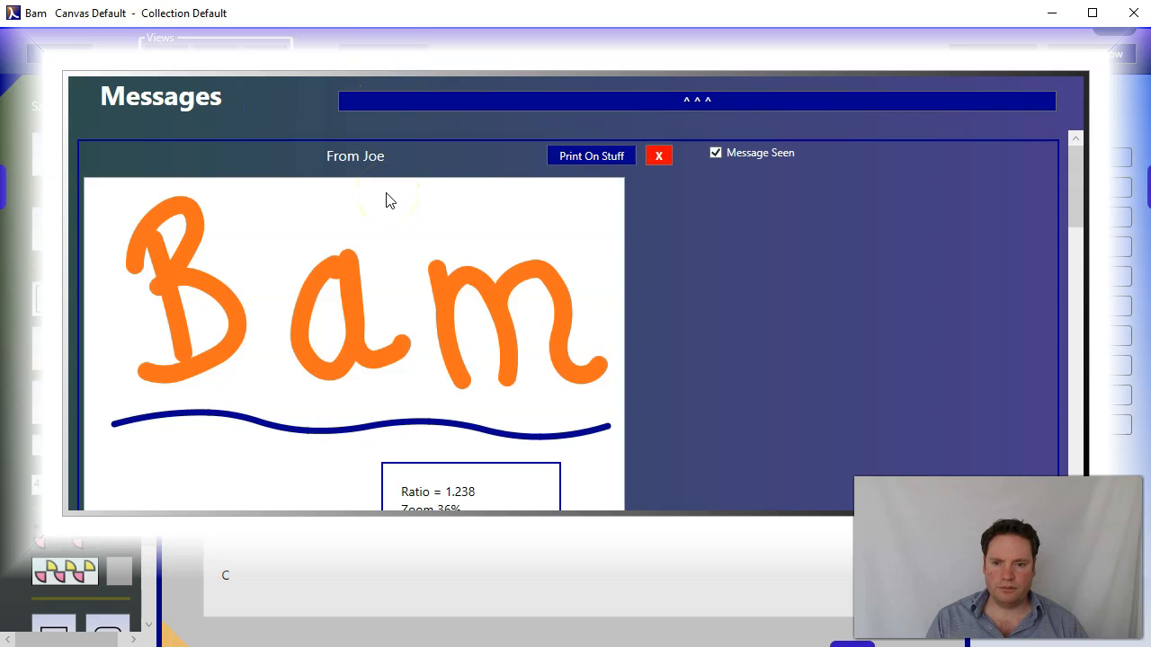
scroll(620, 195, down, 3)
scroll(616, 208, down, 5)
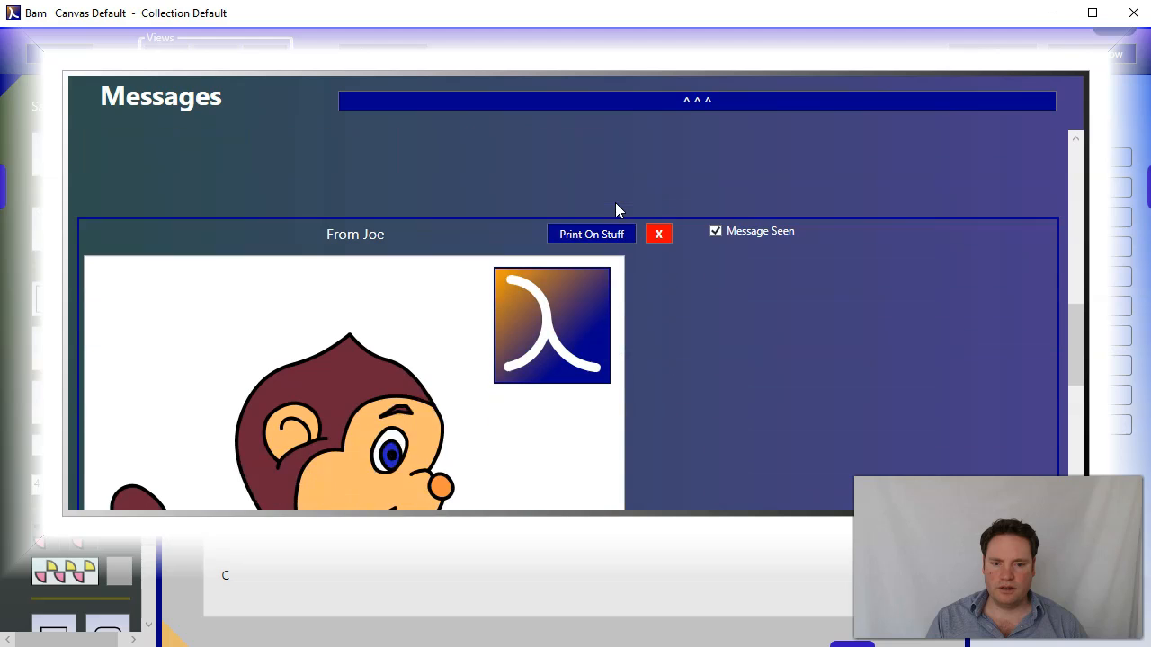
scroll(616, 209, down, 4)
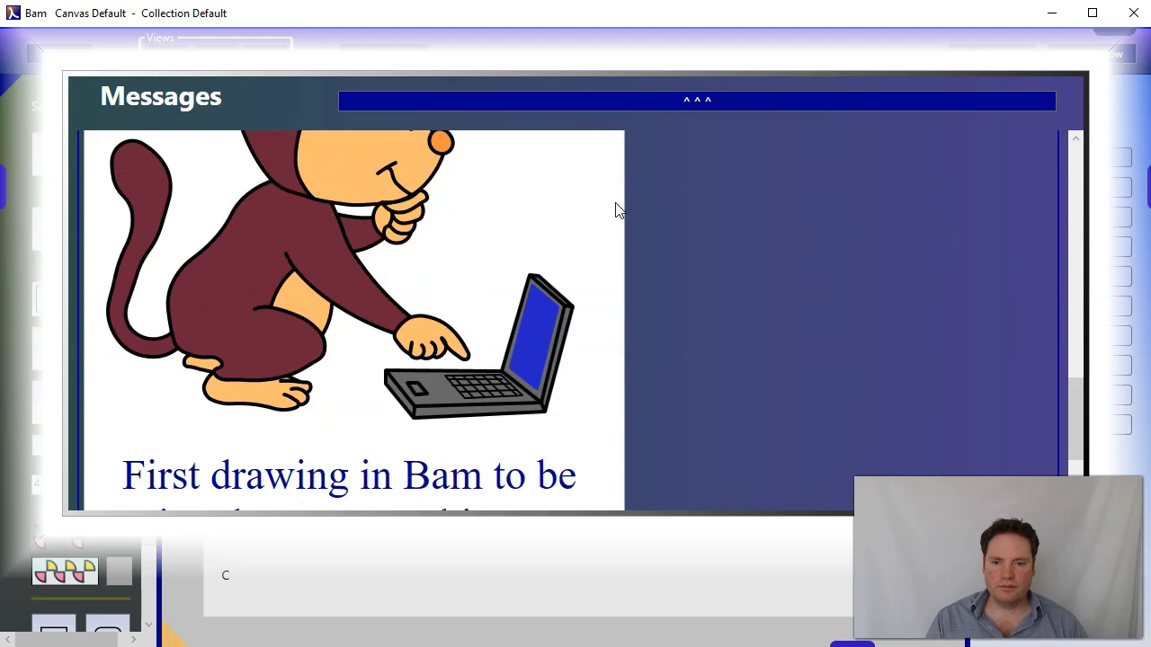
scroll(616, 210, down, 2)
click(803, 104)
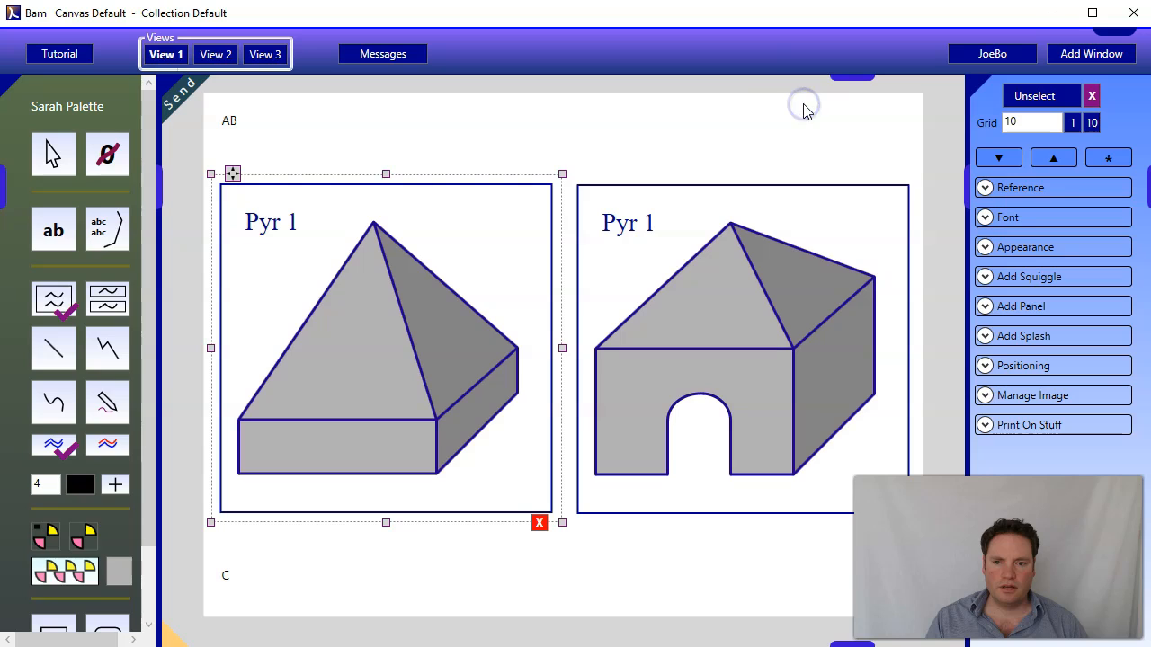
- Clear the canvas from the central window and preview the Canvas choice for the empty area
right_click(170, 87)
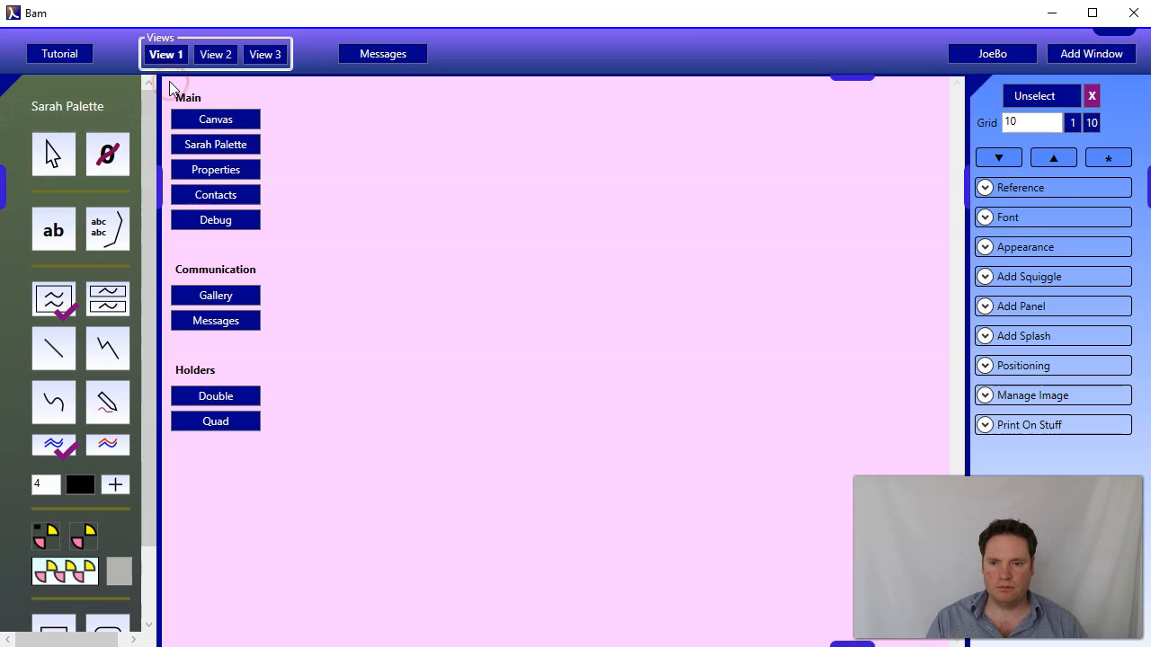
click(248, 120)
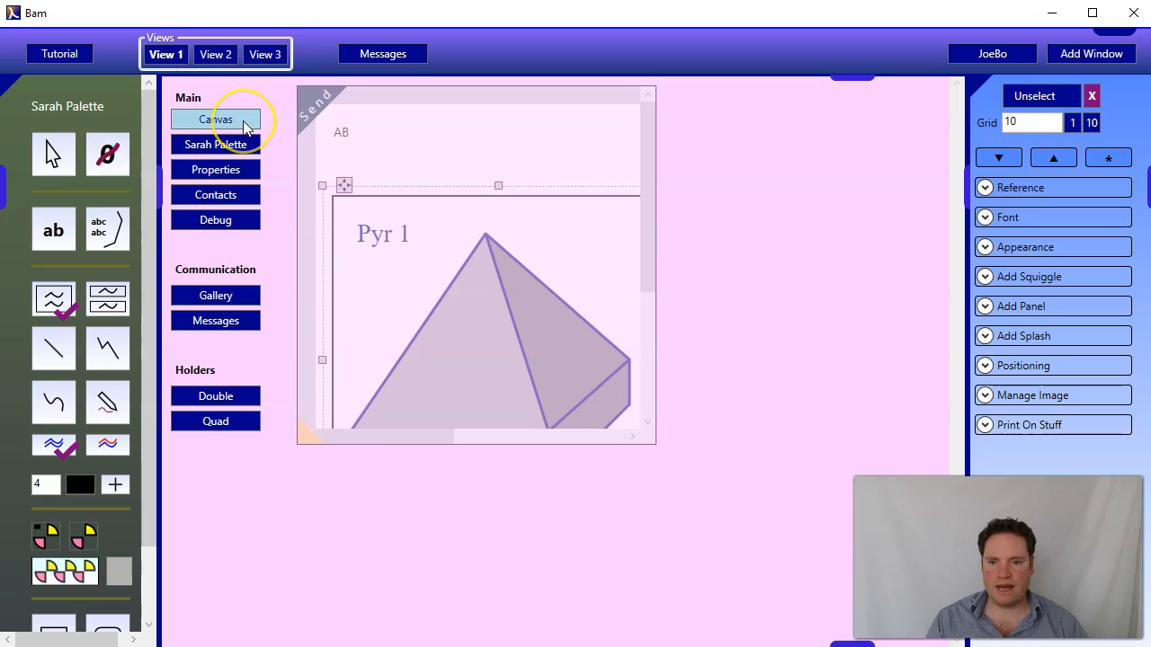
click(271, 121)
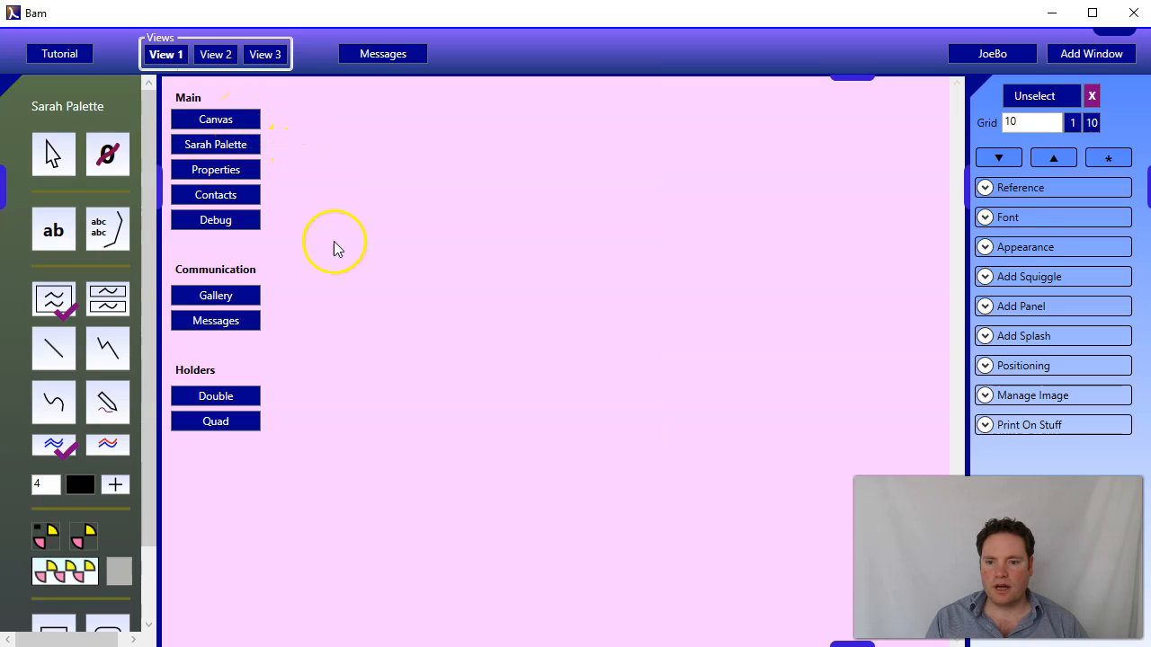
- Load Messages into the empty central window and clear it again
click(253, 325)
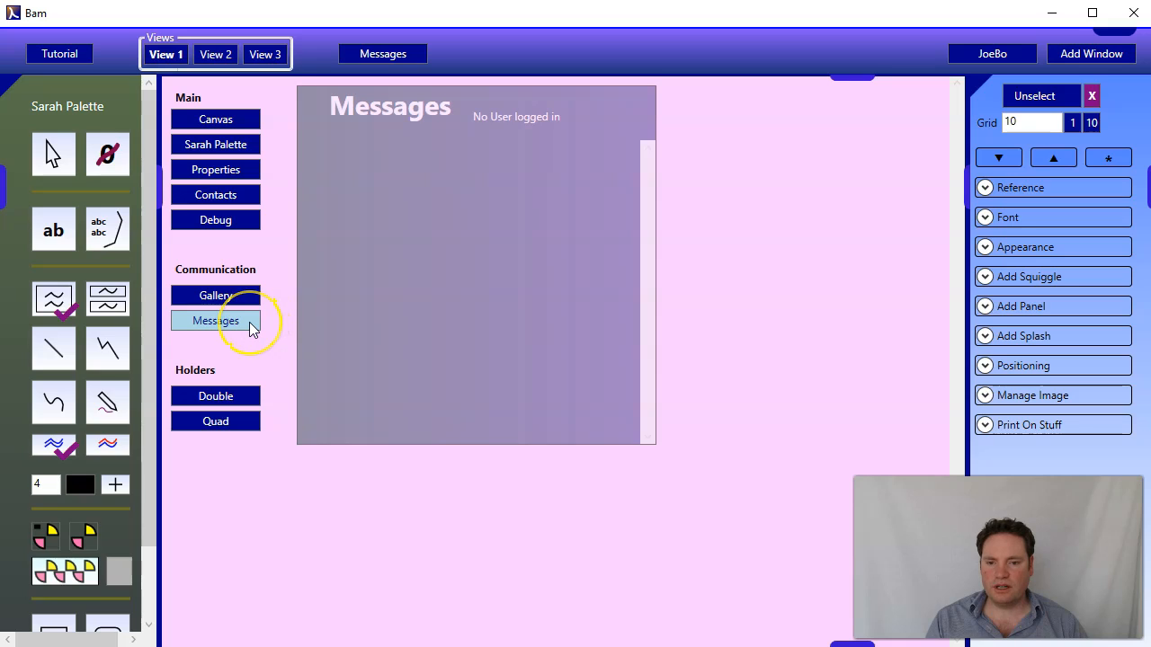
click(234, 320)
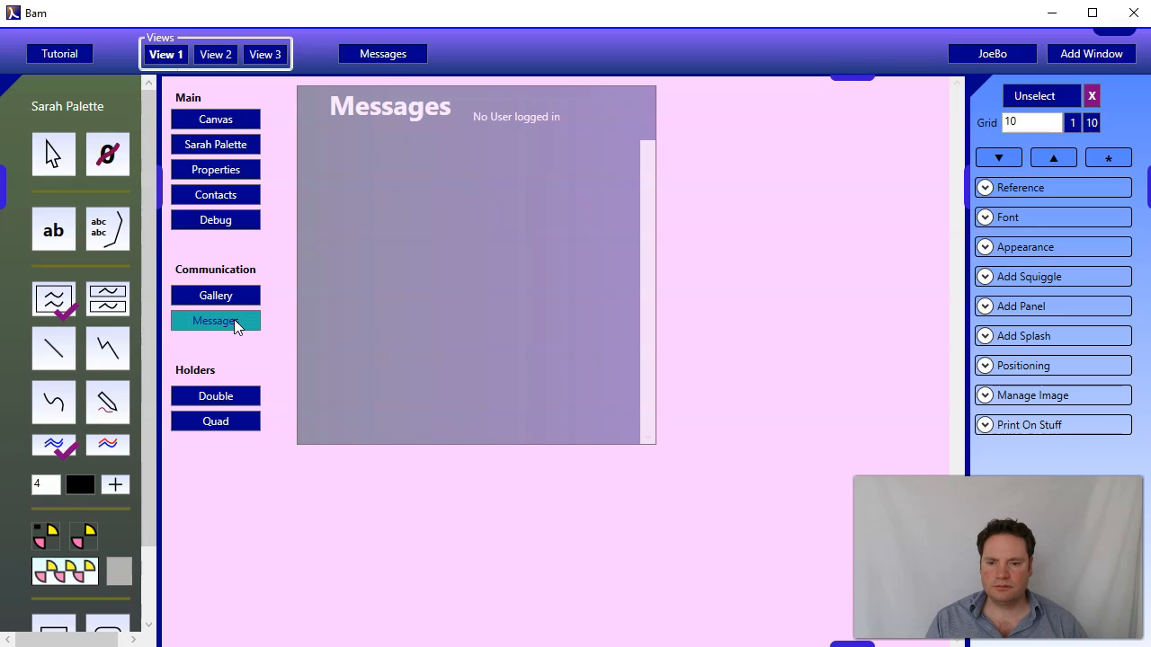
click(234, 319)
click(171, 87)
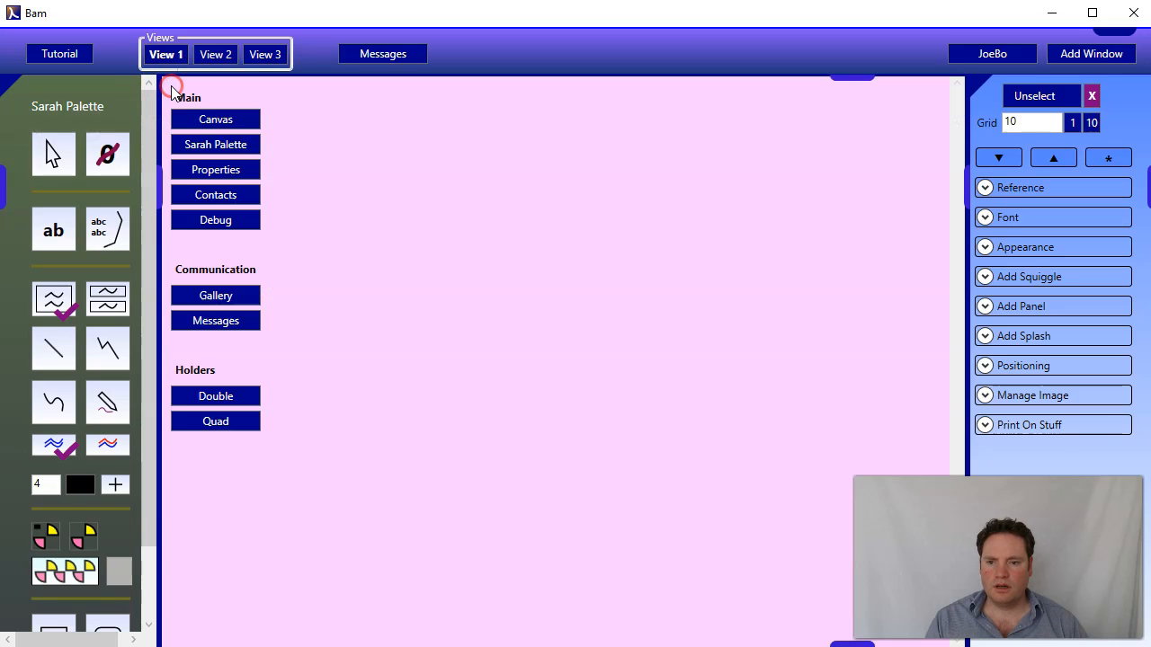
- Load the Gallery into the central window and switch the displayed gallery to Me under the contacts galleries
click(221, 295)
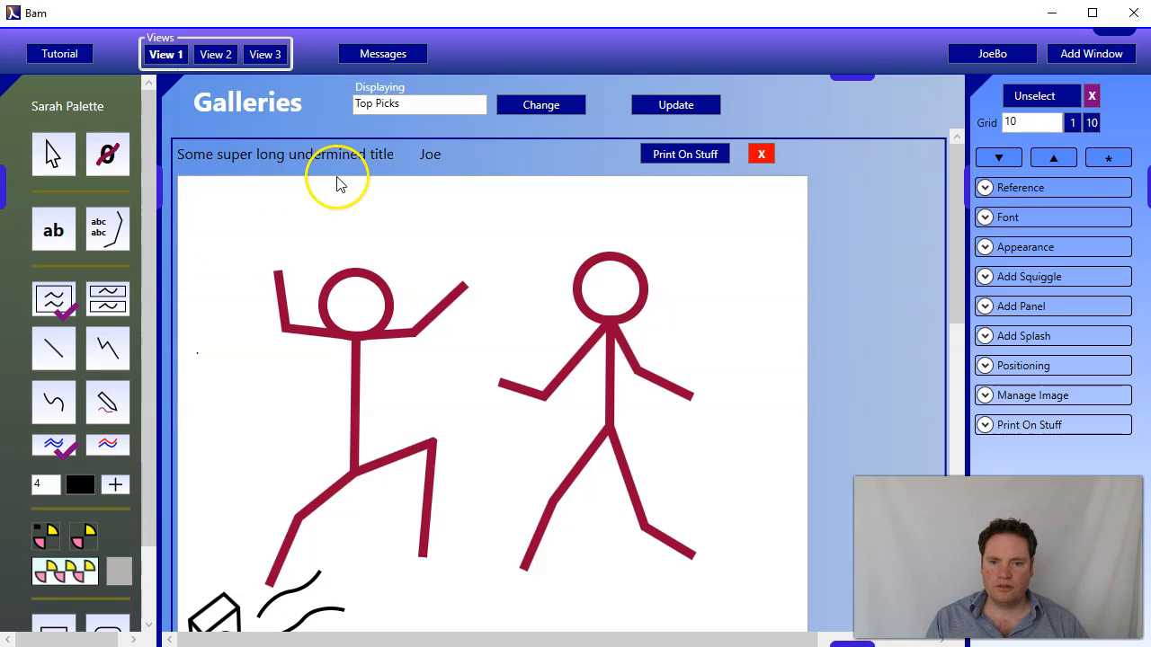
drag(965, 192, 937, 174)
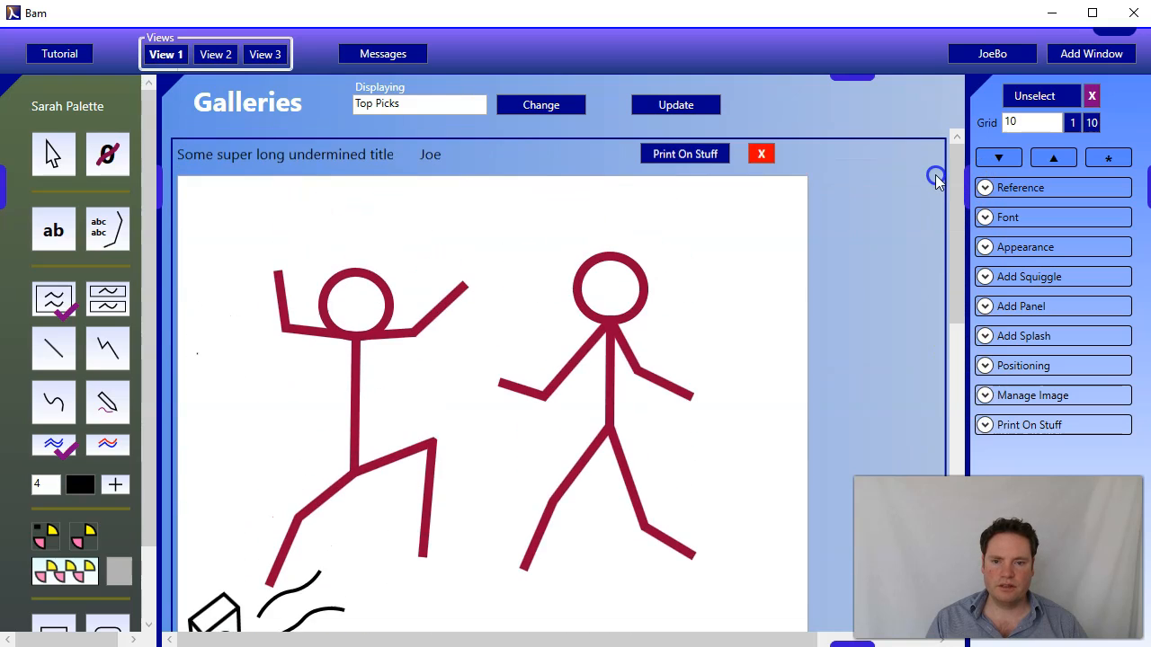
click(538, 104)
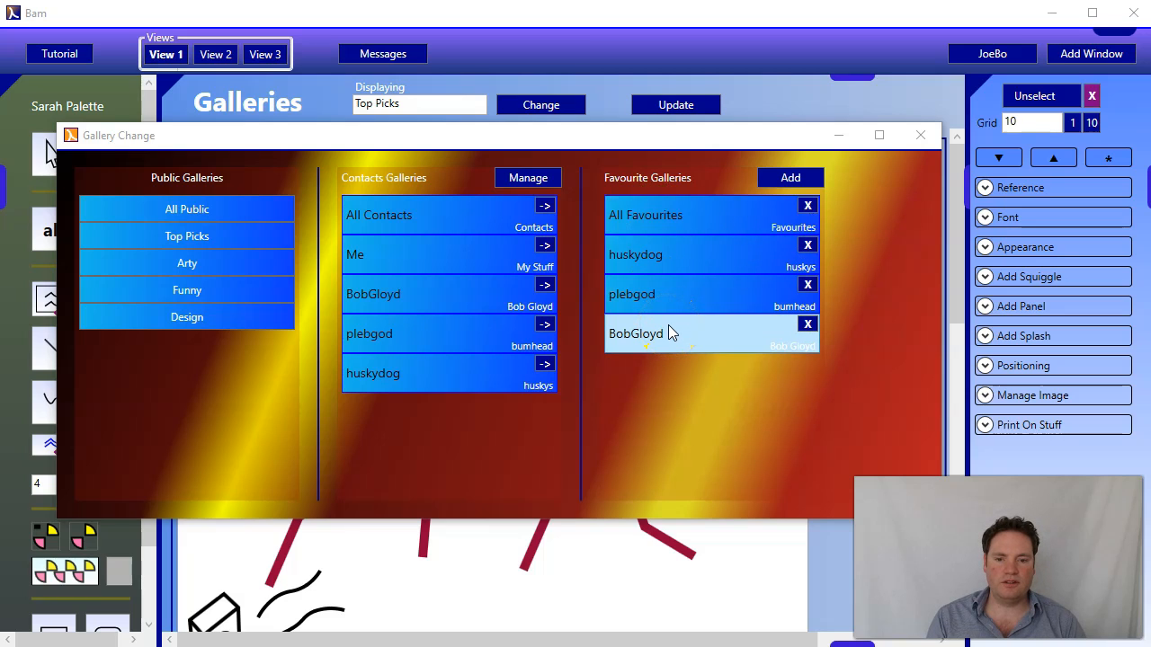
click(161, 211)
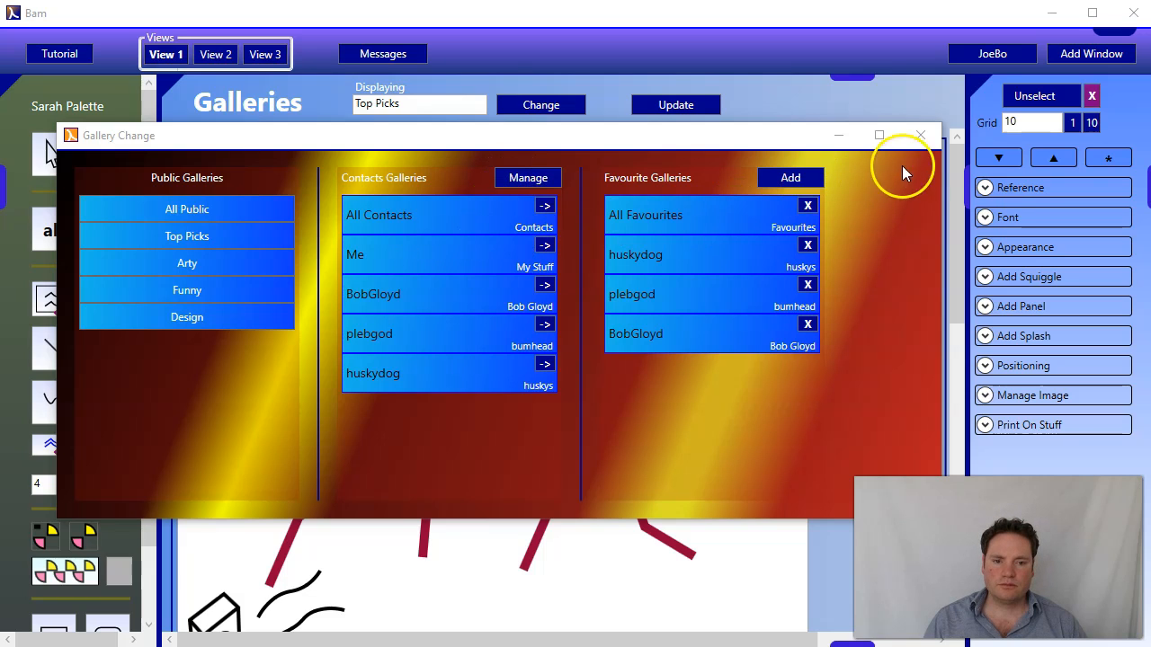
click(362, 255)
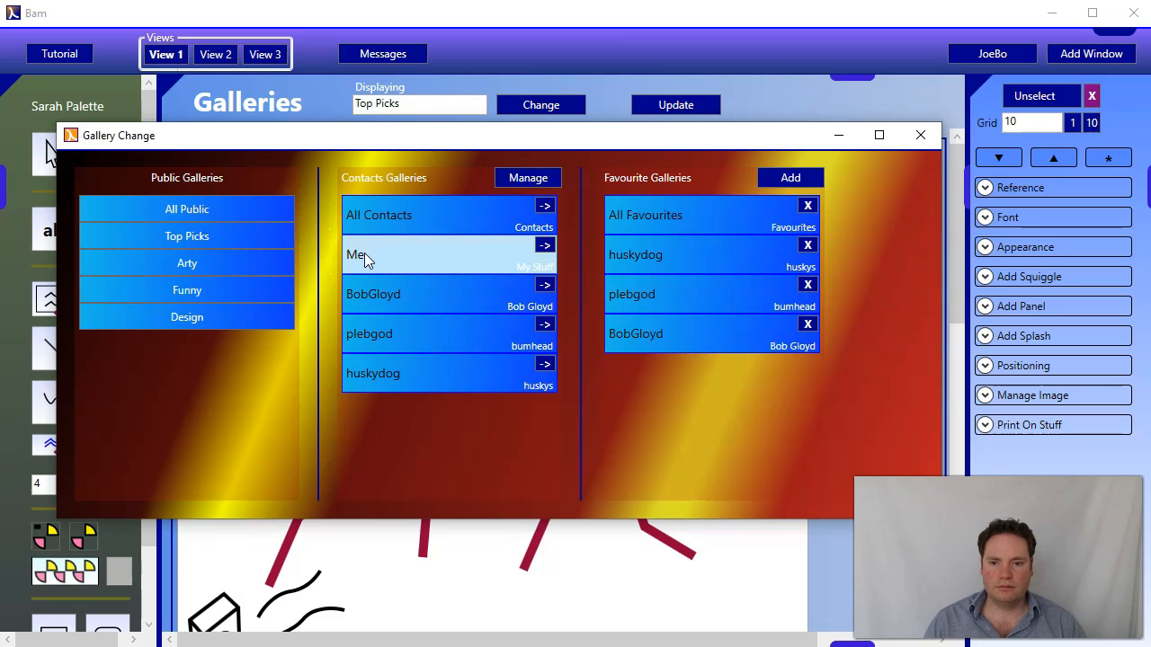
click(921, 135)
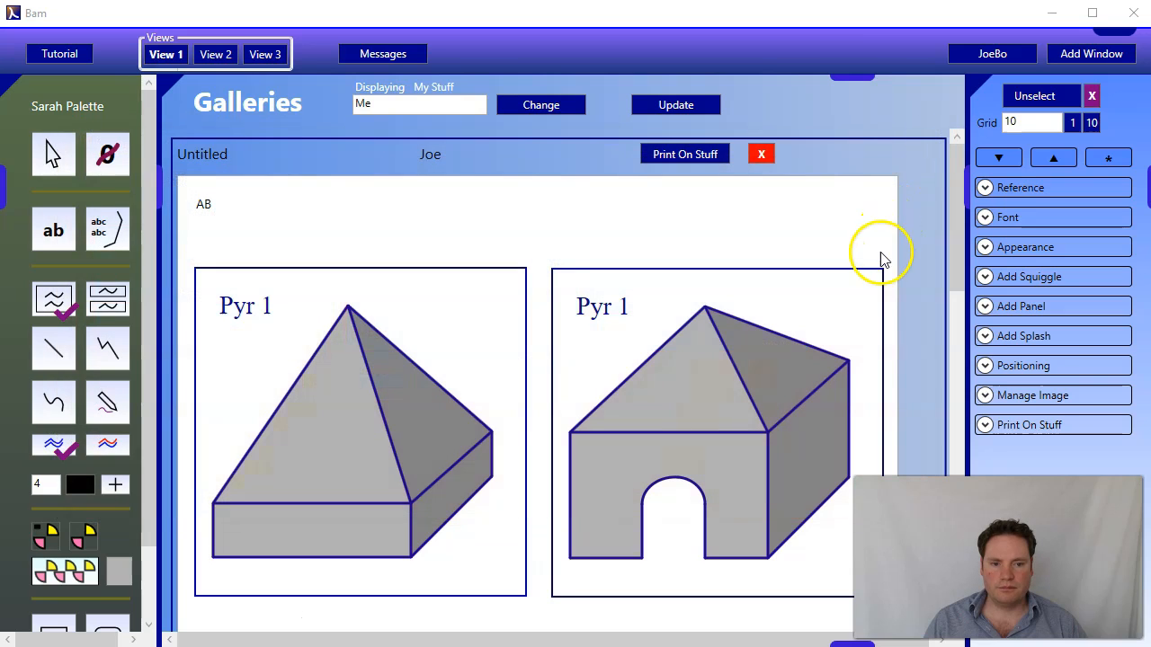
- Browse through the drawings in the Me gallery down to the last one
mouse_move(958, 174)
mouse_down()
mouse_move(983, 372)
mouse_move(985, 539)
mouse_up()
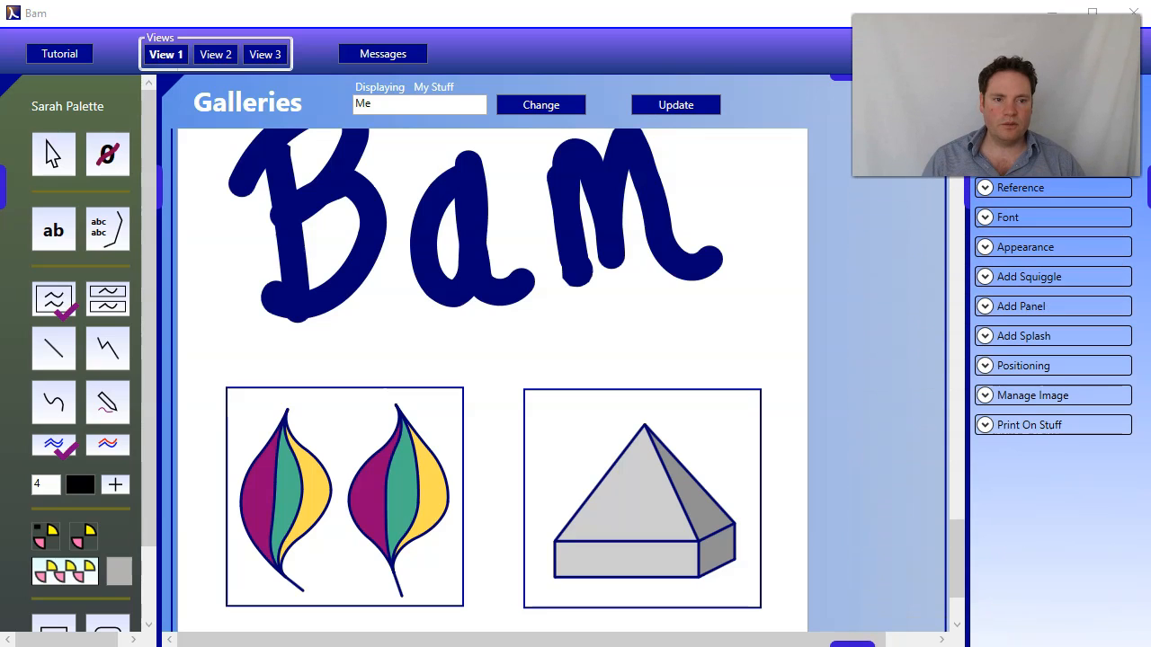
drag(961, 539, 965, 605)
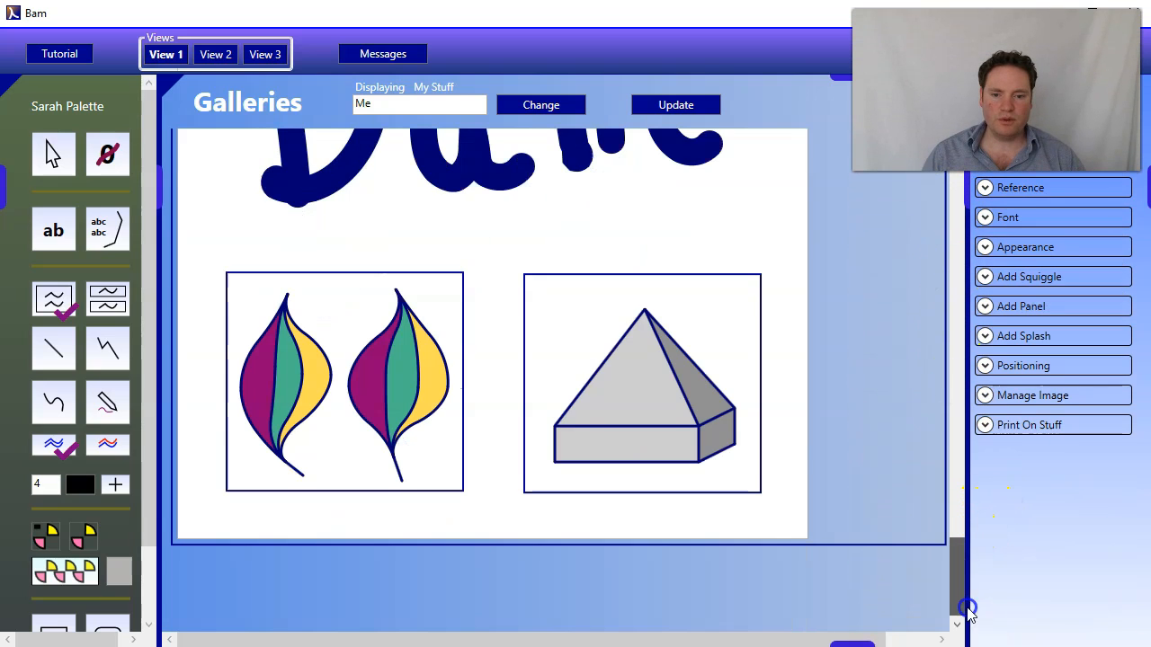
click(960, 434)
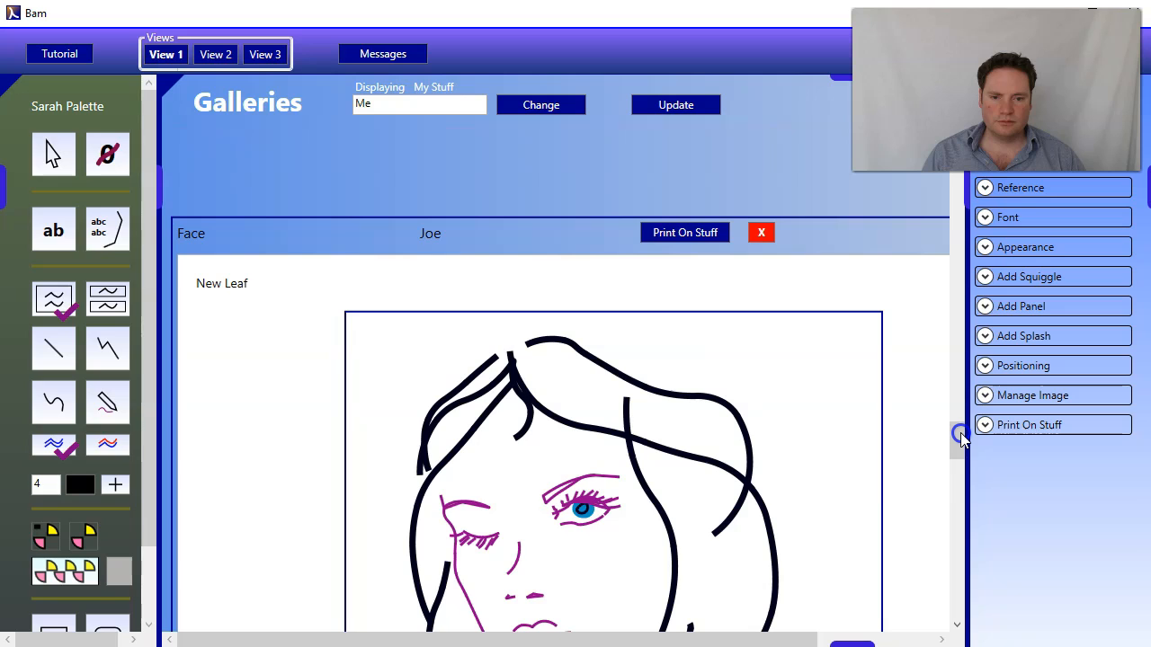
drag(957, 435, 966, 527)
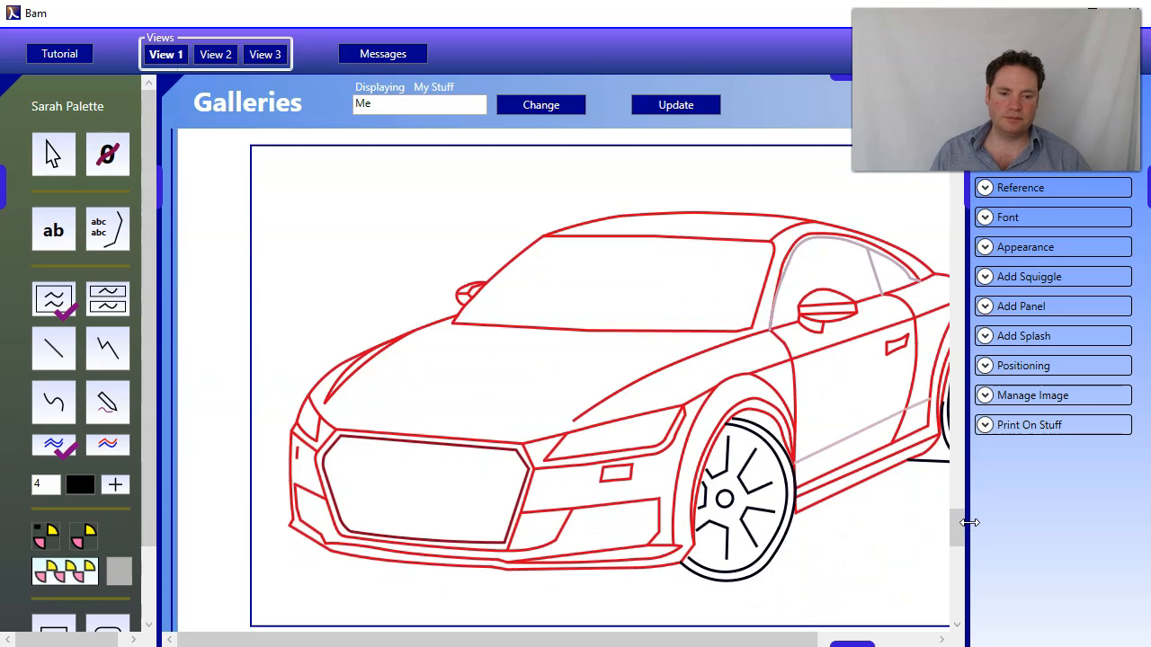
drag(954, 528, 970, 586)
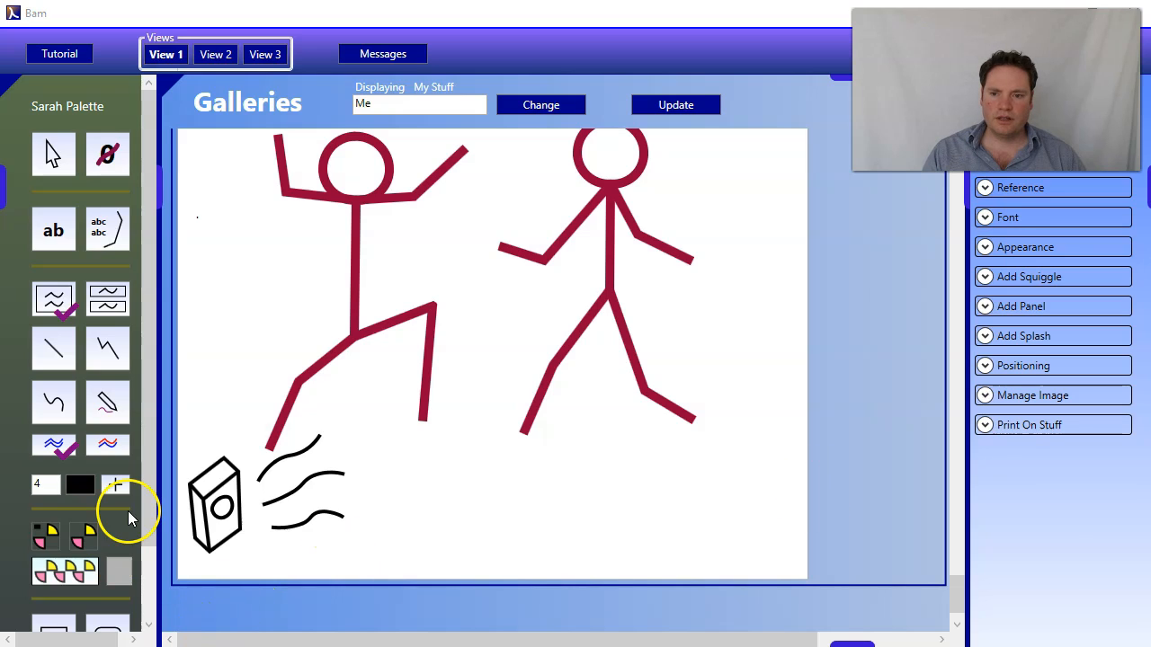
- Clear the gallery from the central window, load the Canvas there again and hide its top strip
click(174, 87)
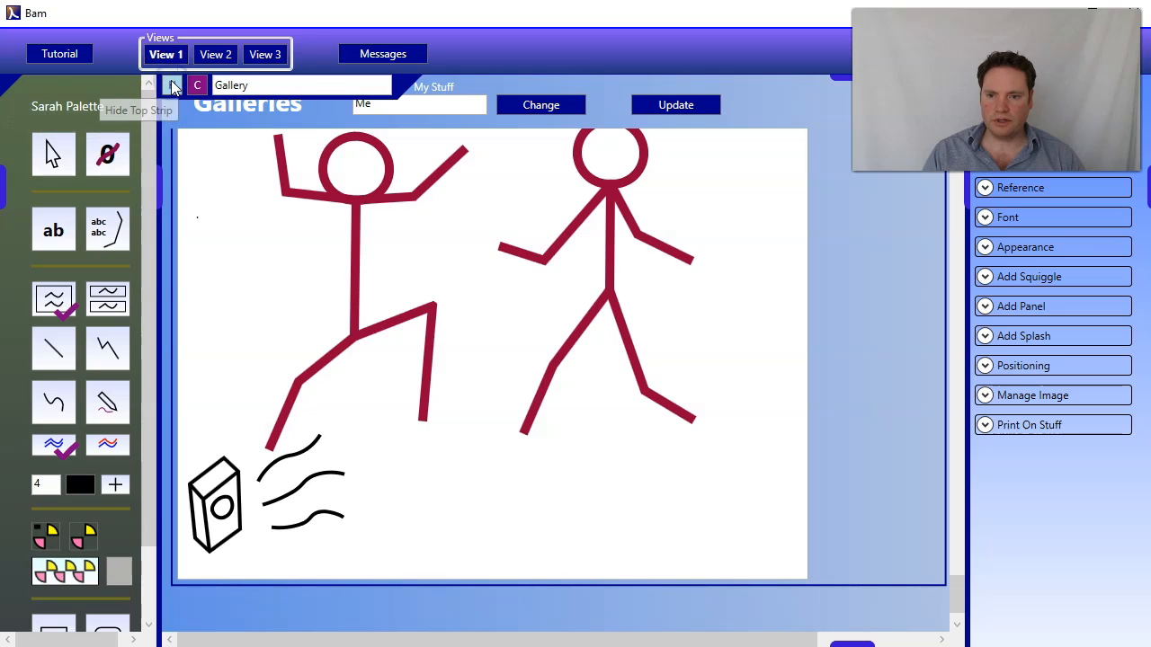
click(198, 87)
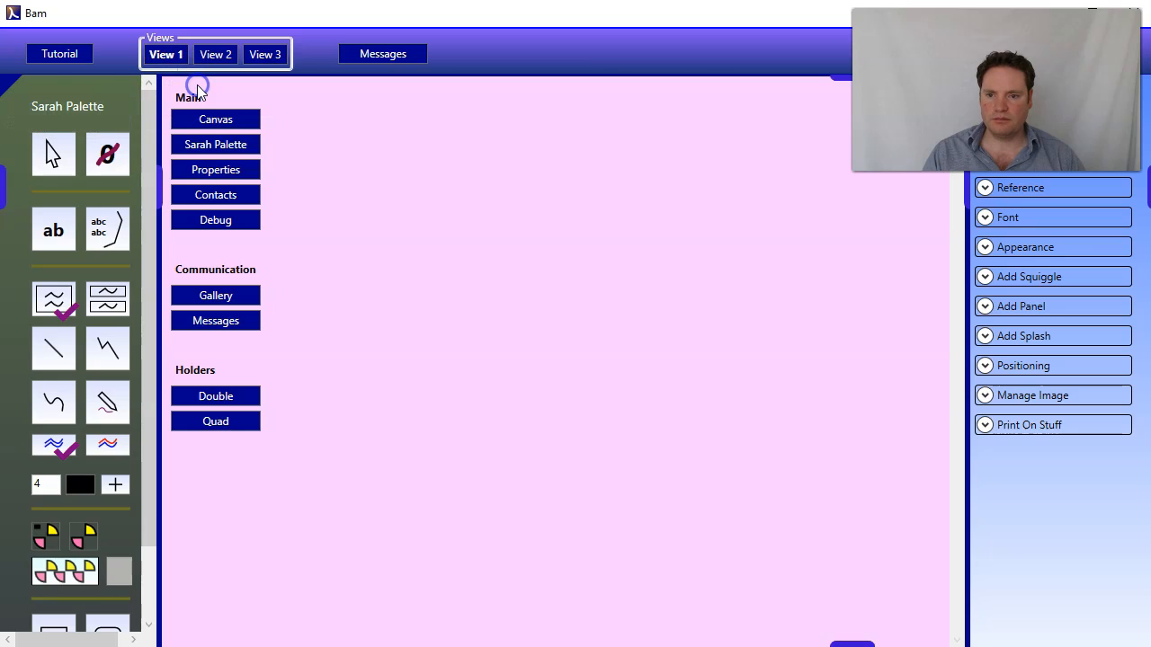
click(216, 119)
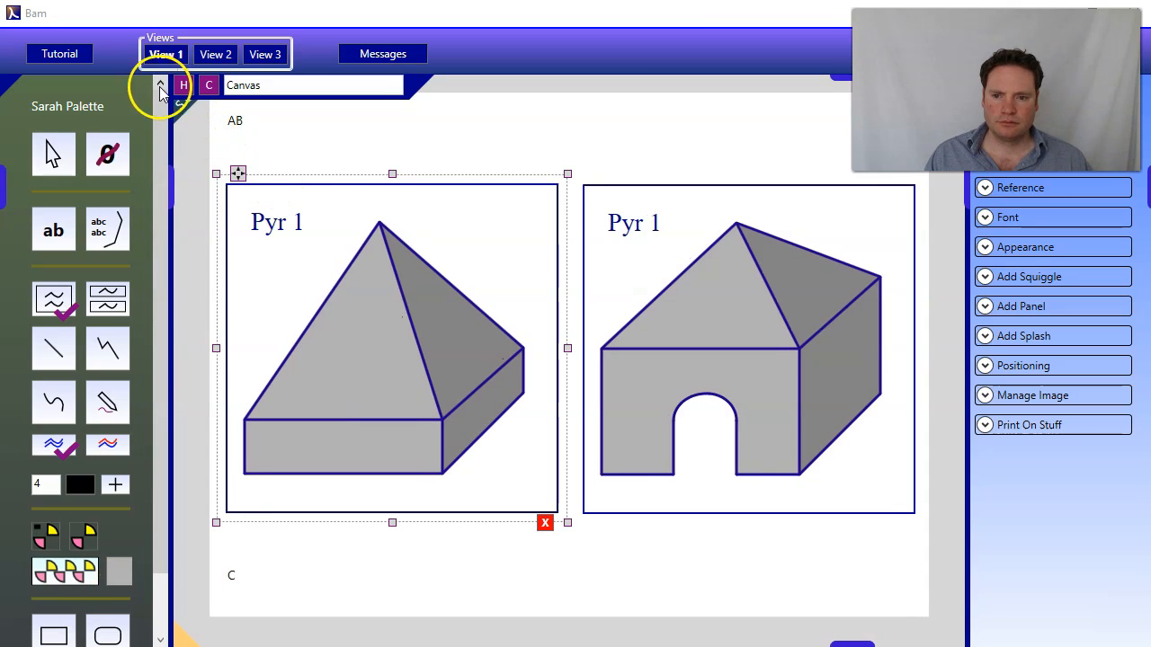
click(184, 90)
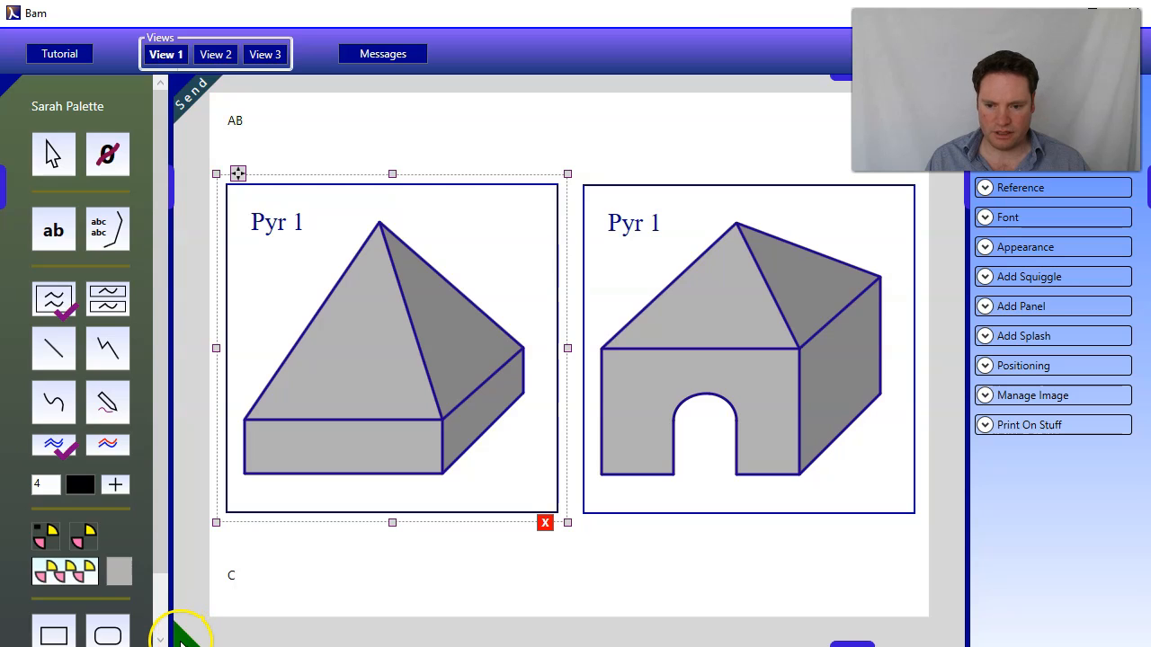
- Add a canvas named Canvas_1 to the default collection and open it
click(180, 636)
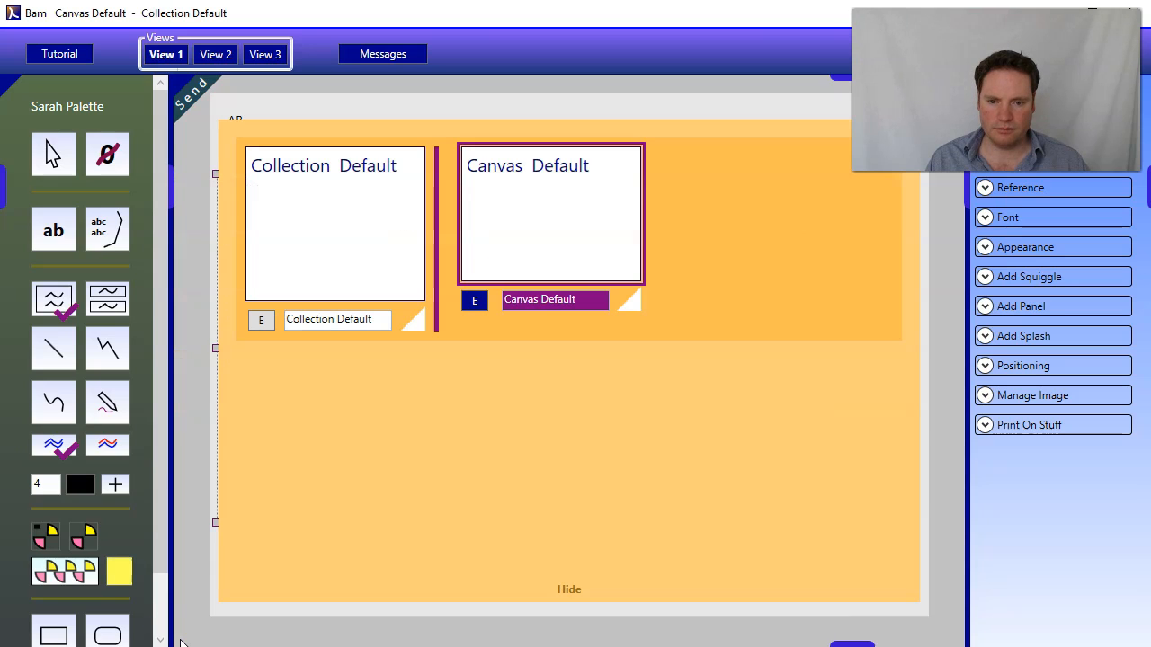
mouse_move(675, 204)
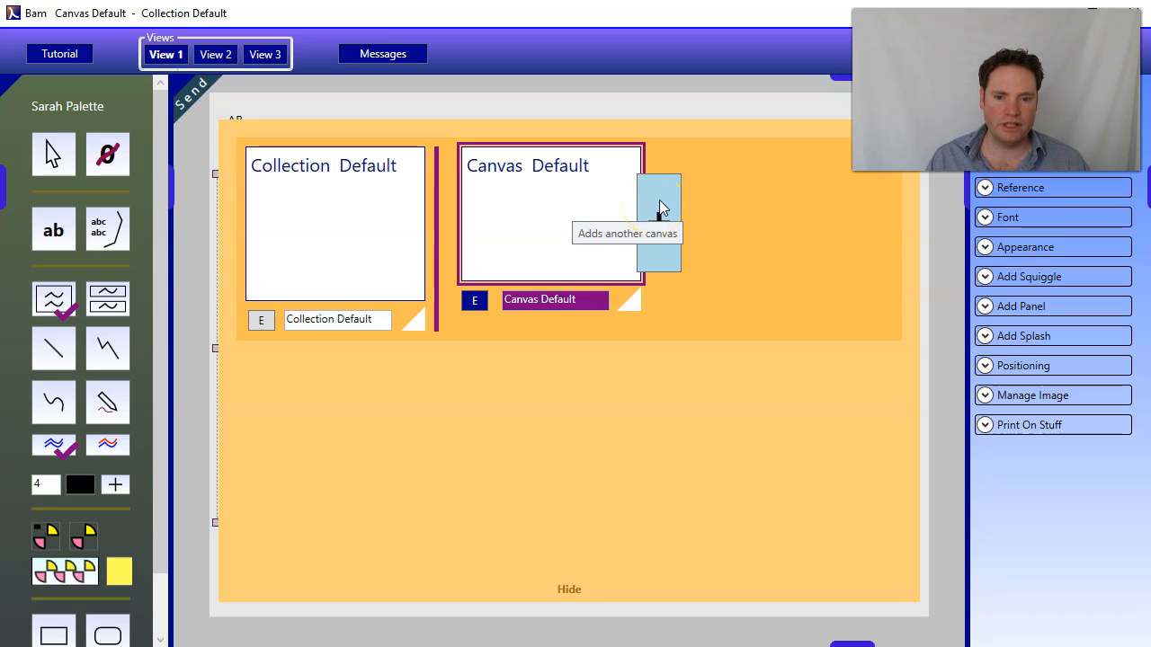
click(659, 207)
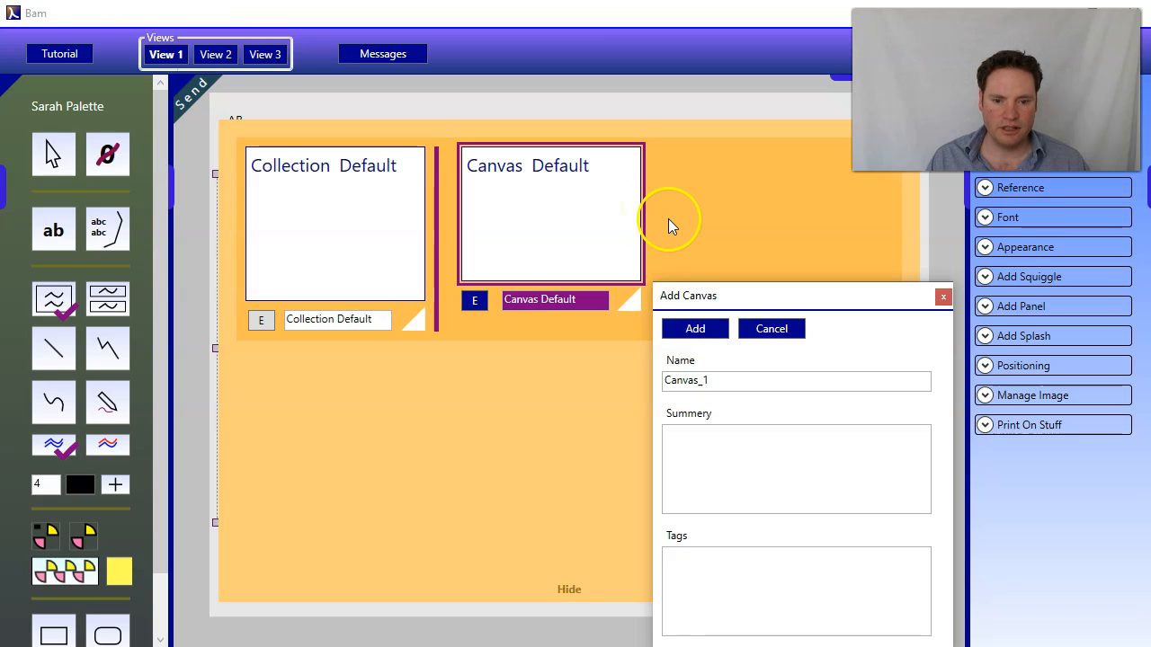
click(710, 380)
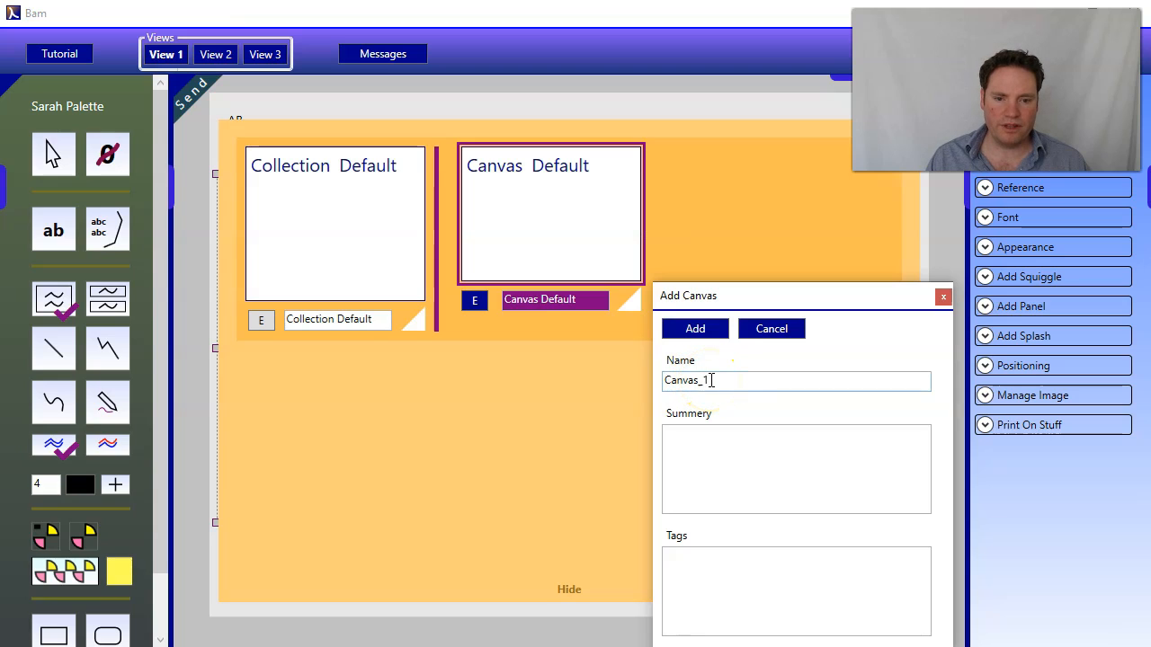
click(694, 329)
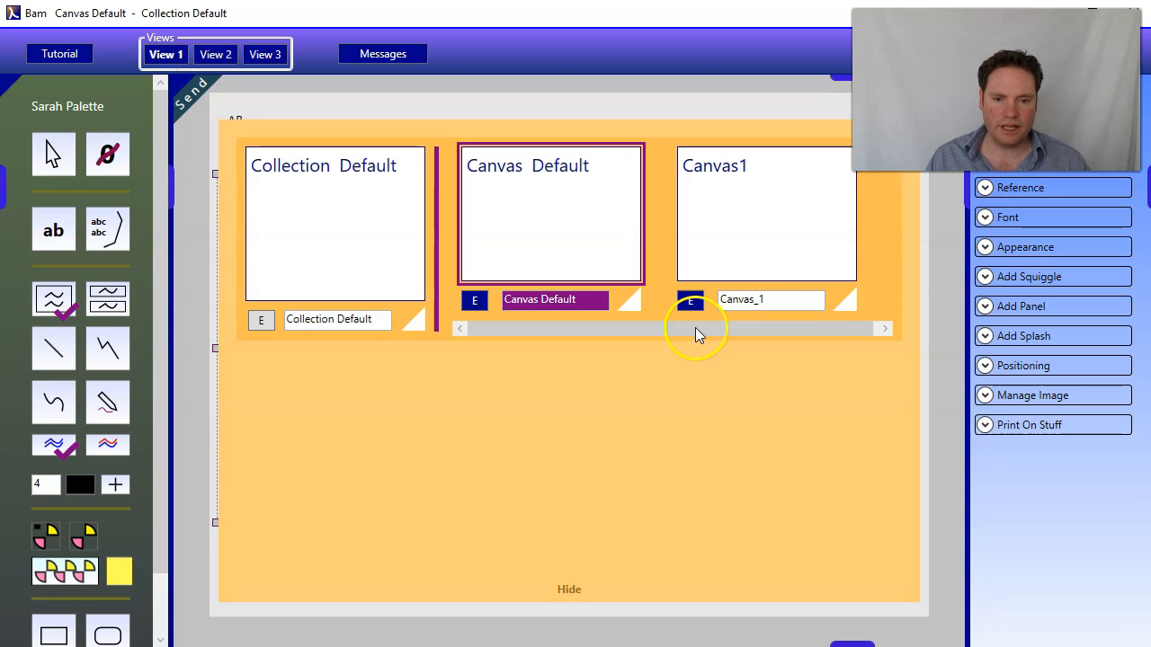
click(741, 229)
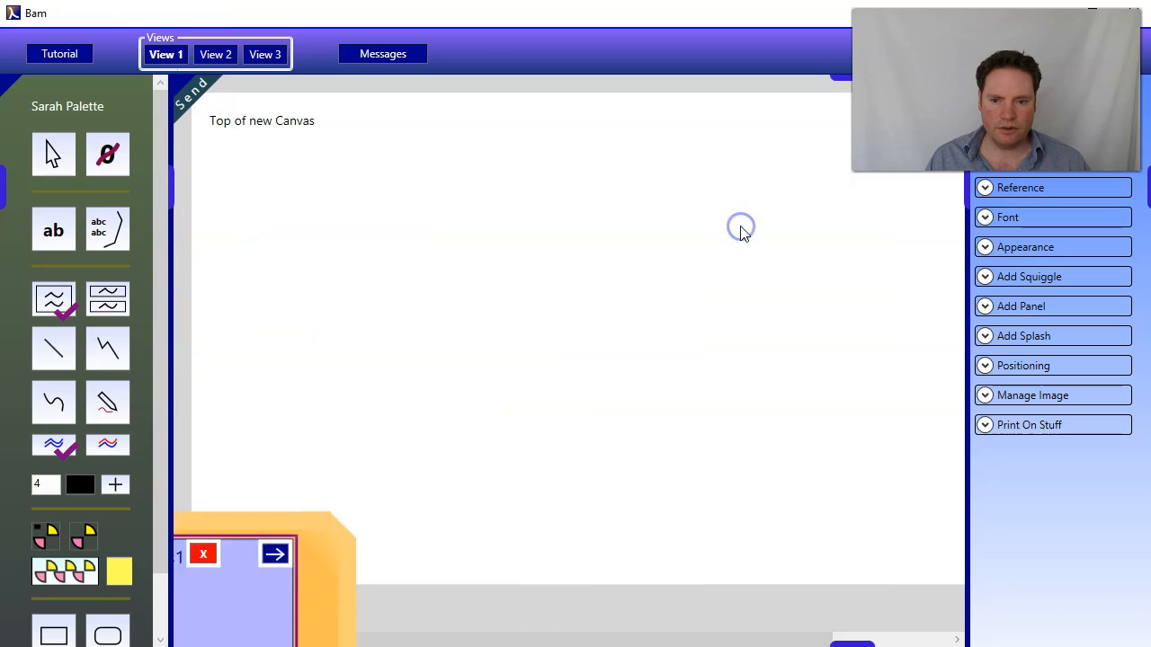
- Draw two crossing freehand curves with the pencil on the blank canvas and finish the drawing
click(109, 407)
mouse_move(307, 248)
mouse_down()
mouse_move(411, 336)
mouse_move(580, 290)
mouse_move(758, 357)
mouse_move(763, 341)
mouse_up()
drag(522, 493, 643, 204)
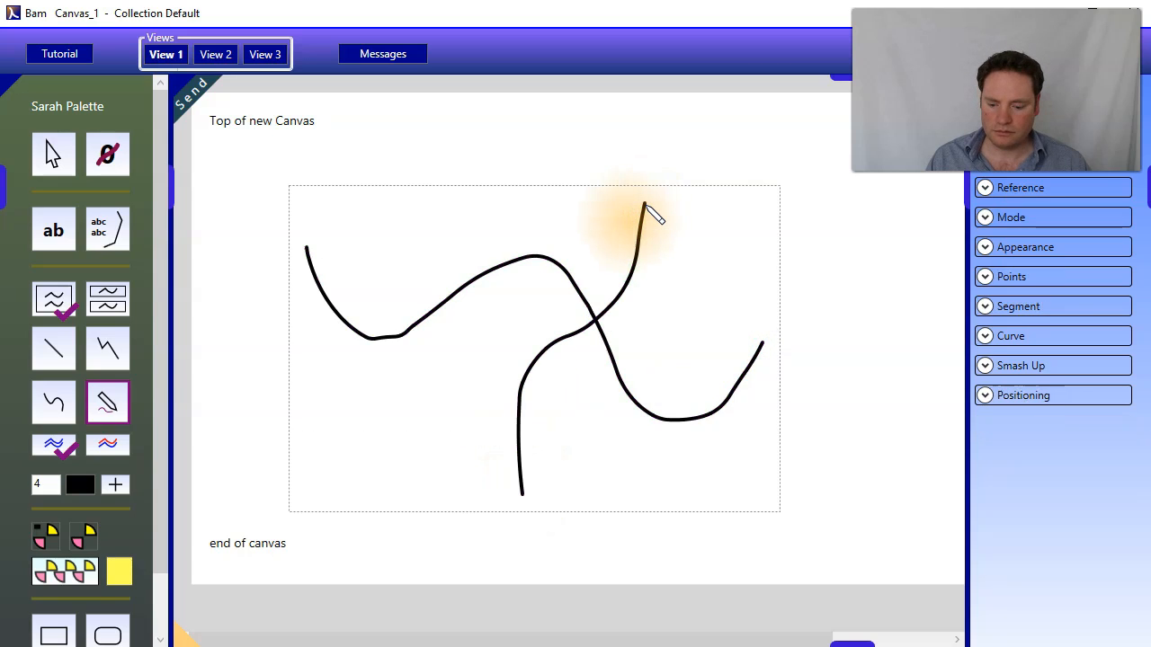
right_click(629, 222)
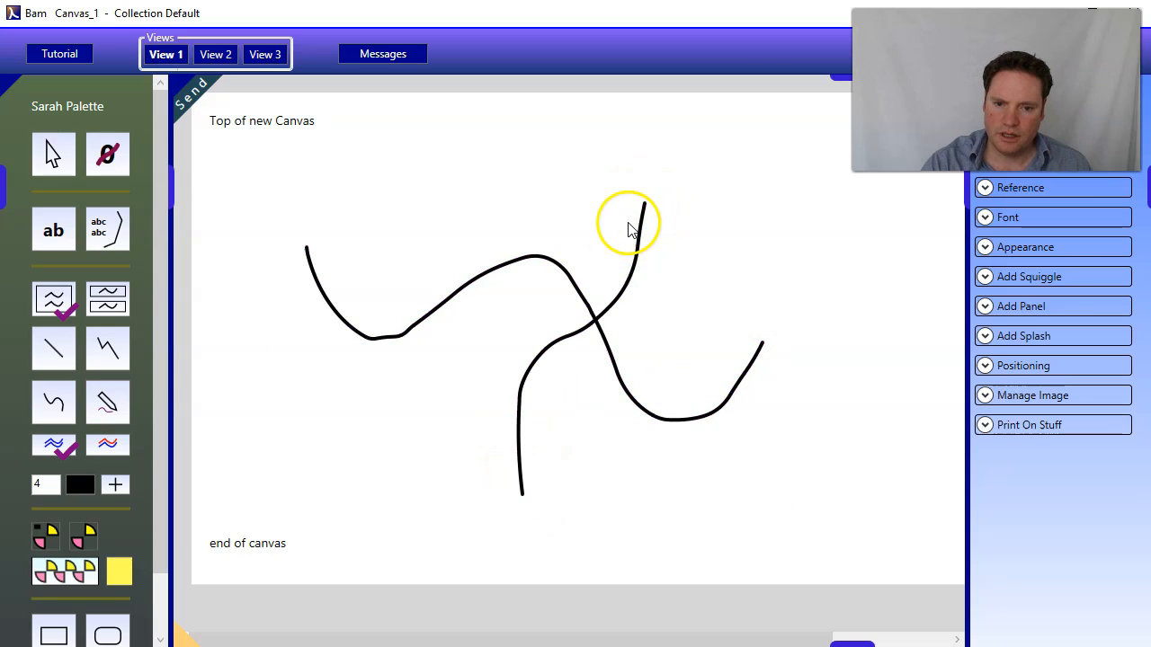
- Add a new collection named Collection_1 below the default collection
click(182, 629)
mouse_move(272, 347)
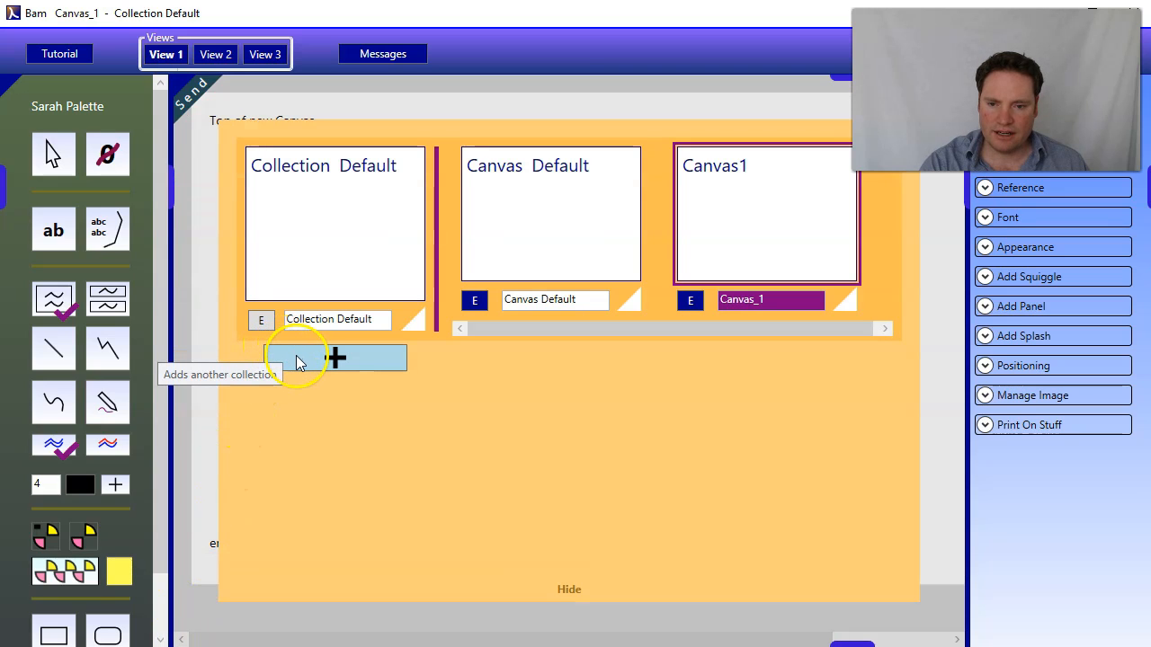
click(293, 361)
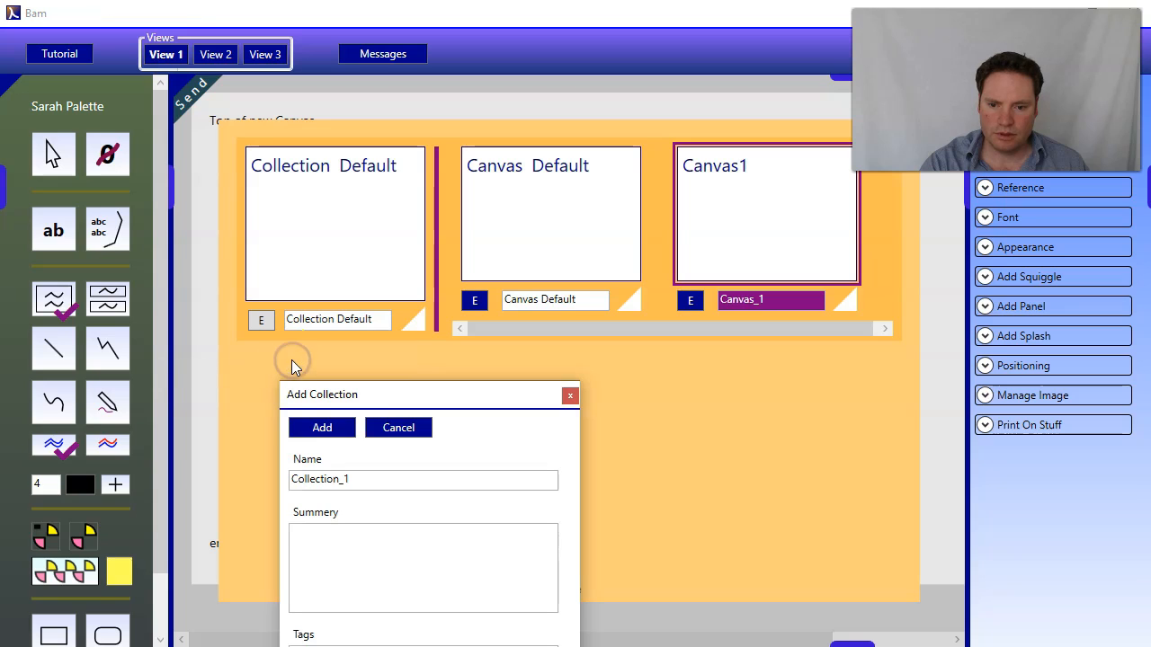
drag(325, 397, 323, 193)
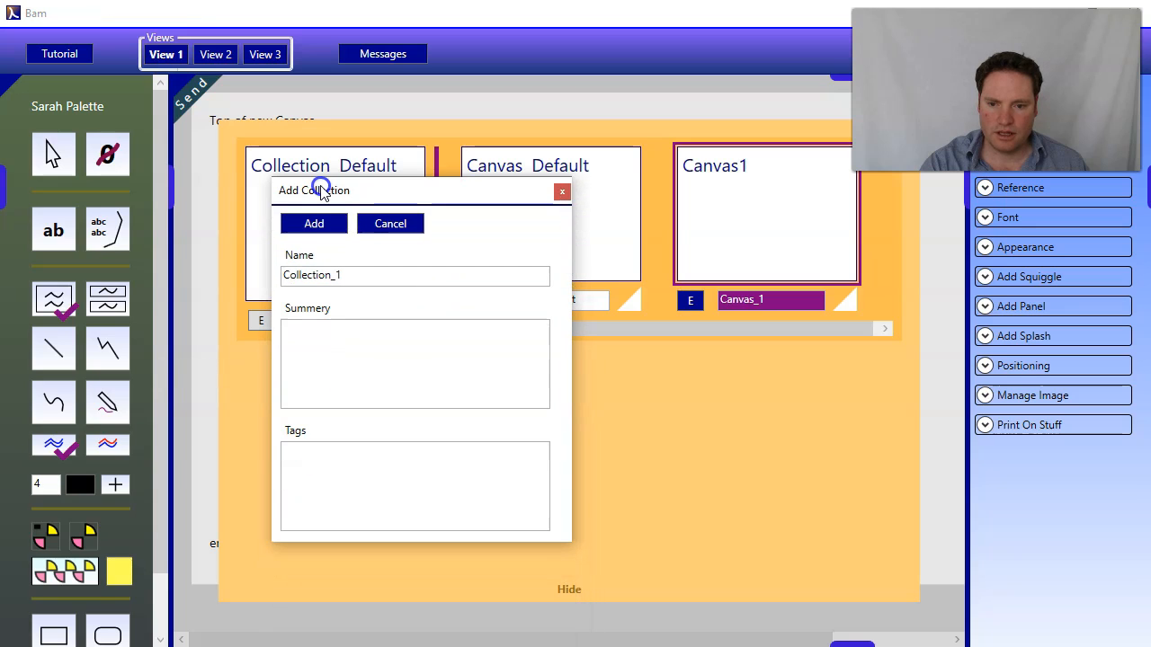
click(300, 223)
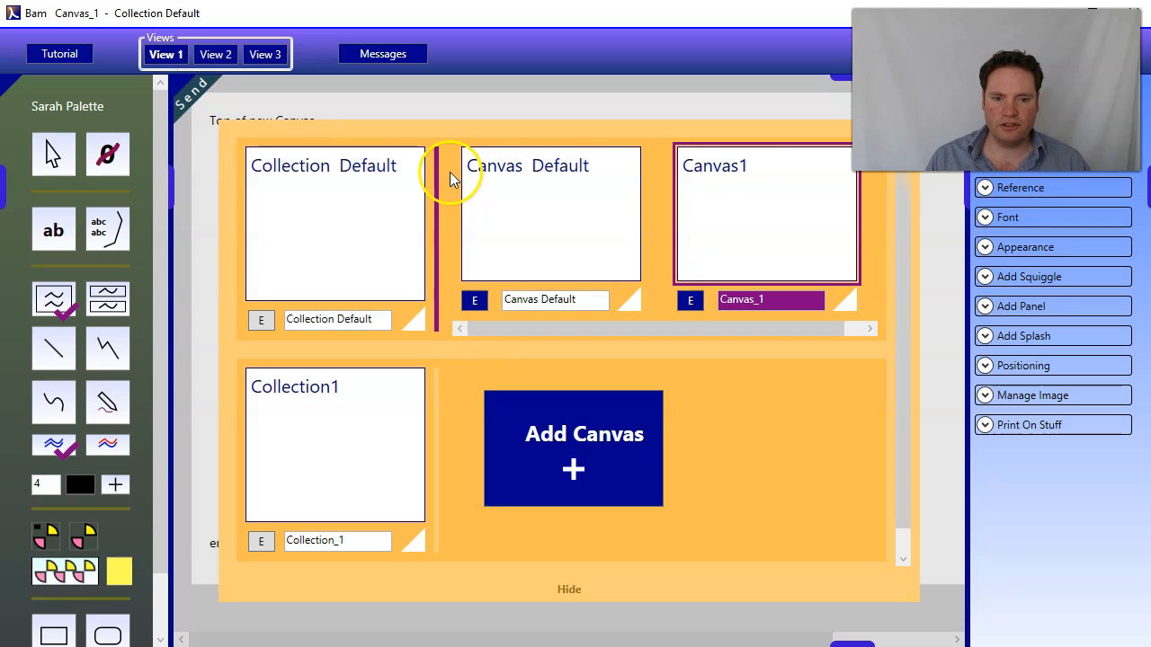
- Look through the default collection's detail page with its summary and canvases, and return to the collections overview
click(321, 226)
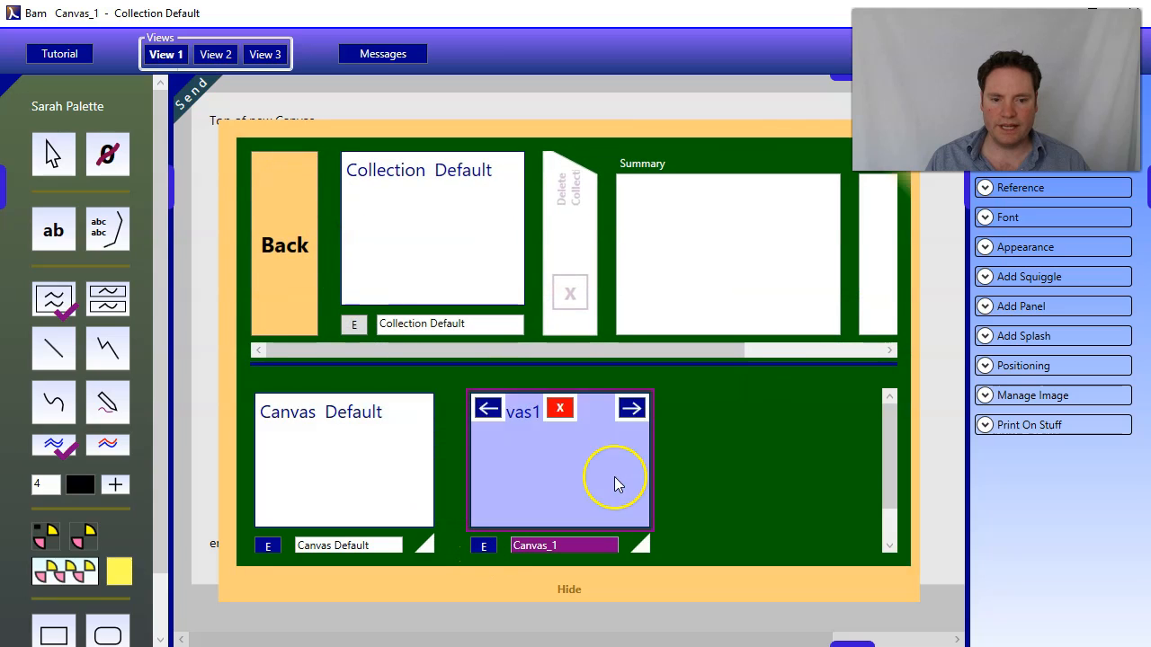
mouse_move(888, 447)
mouse_down()
mouse_move(899, 491)
mouse_move(901, 436)
mouse_up()
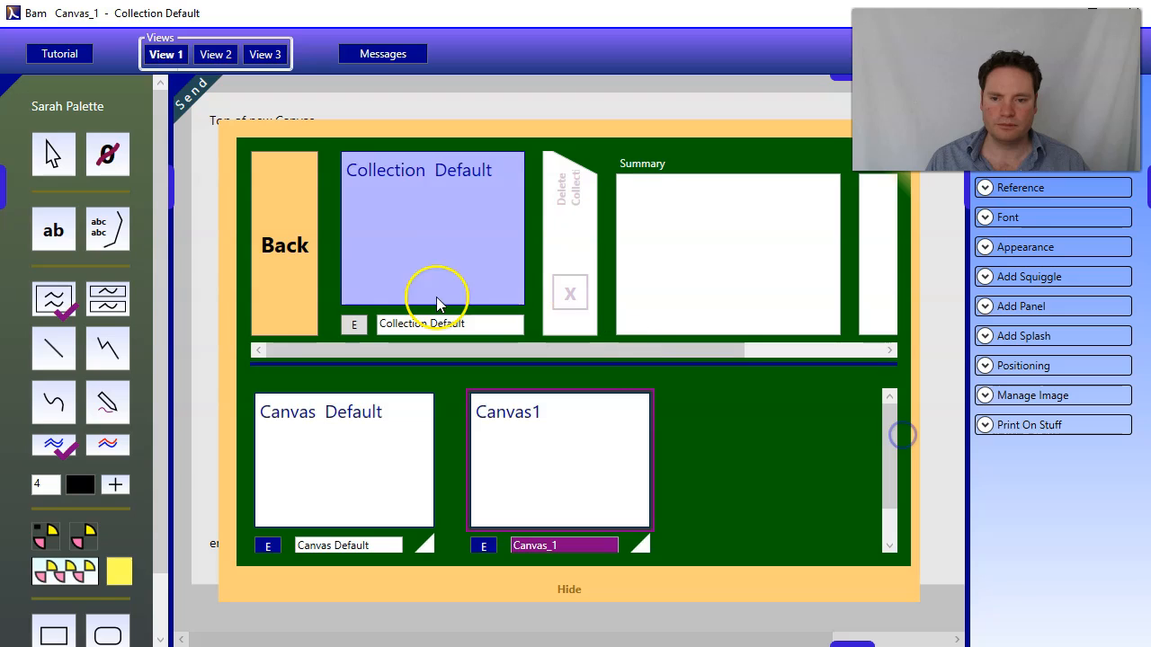
click(286, 248)
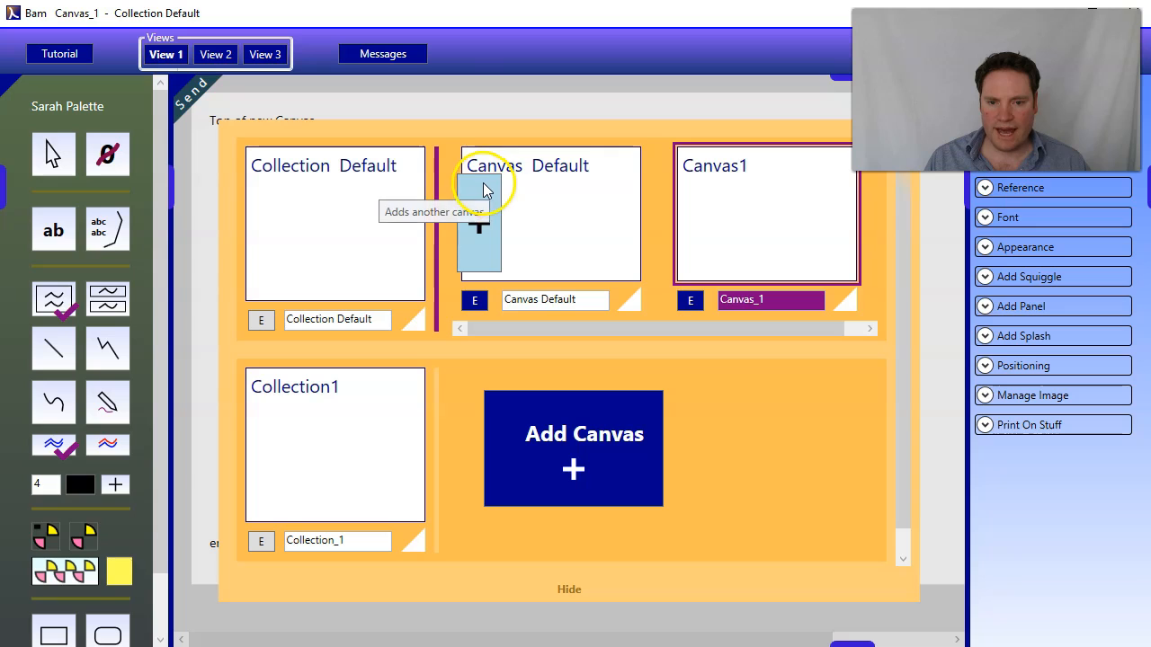
- Open the thumbnail of Canvas Default for editing and clear its placeholder text
click(532, 209)
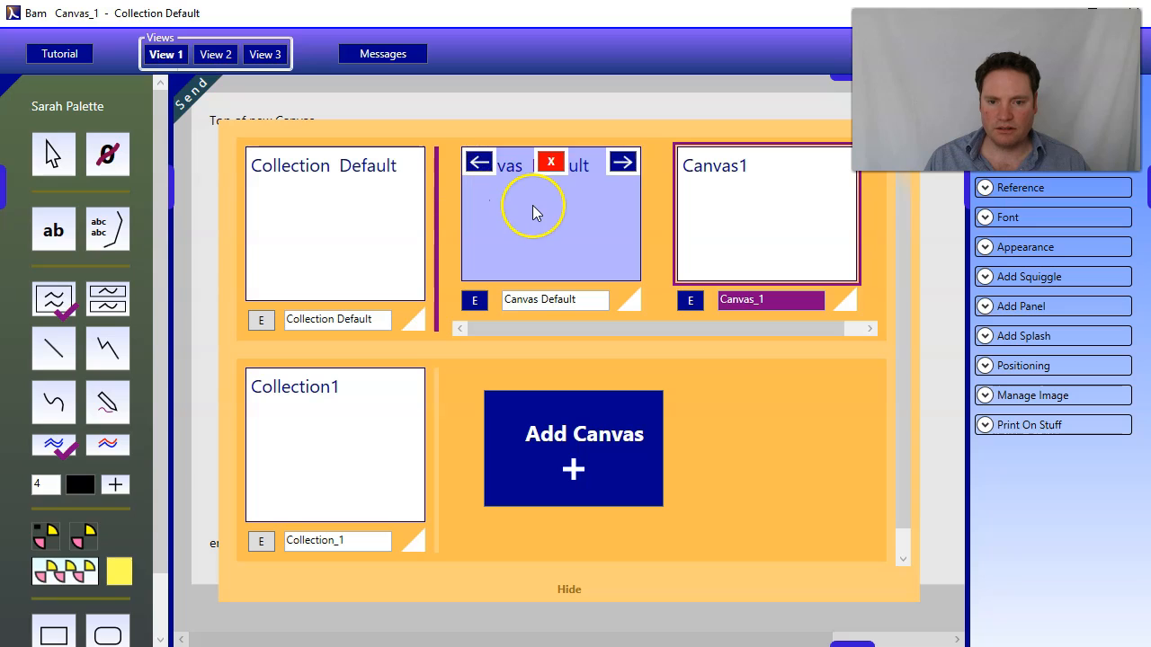
click(474, 303)
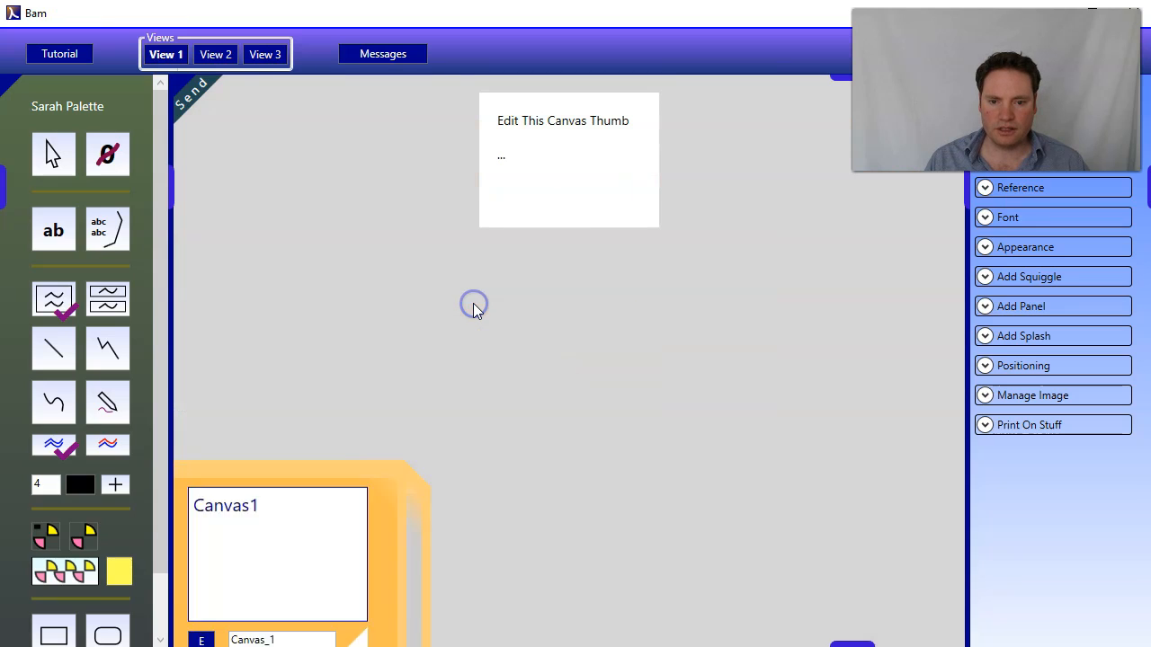
click(509, 163)
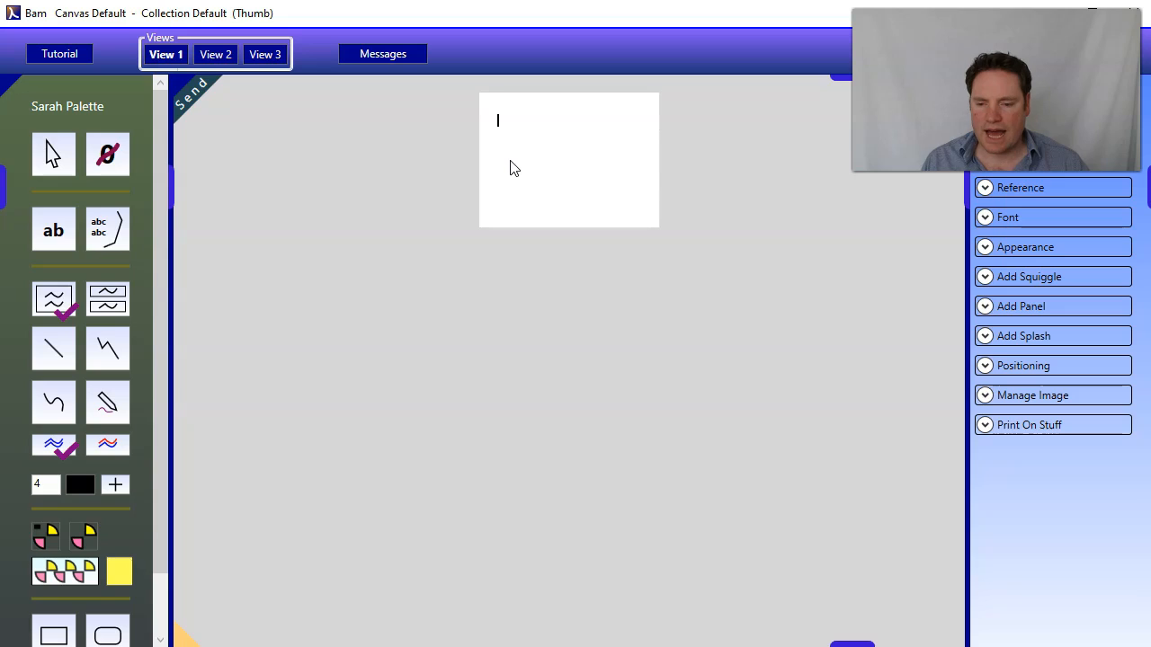
click(530, 117)
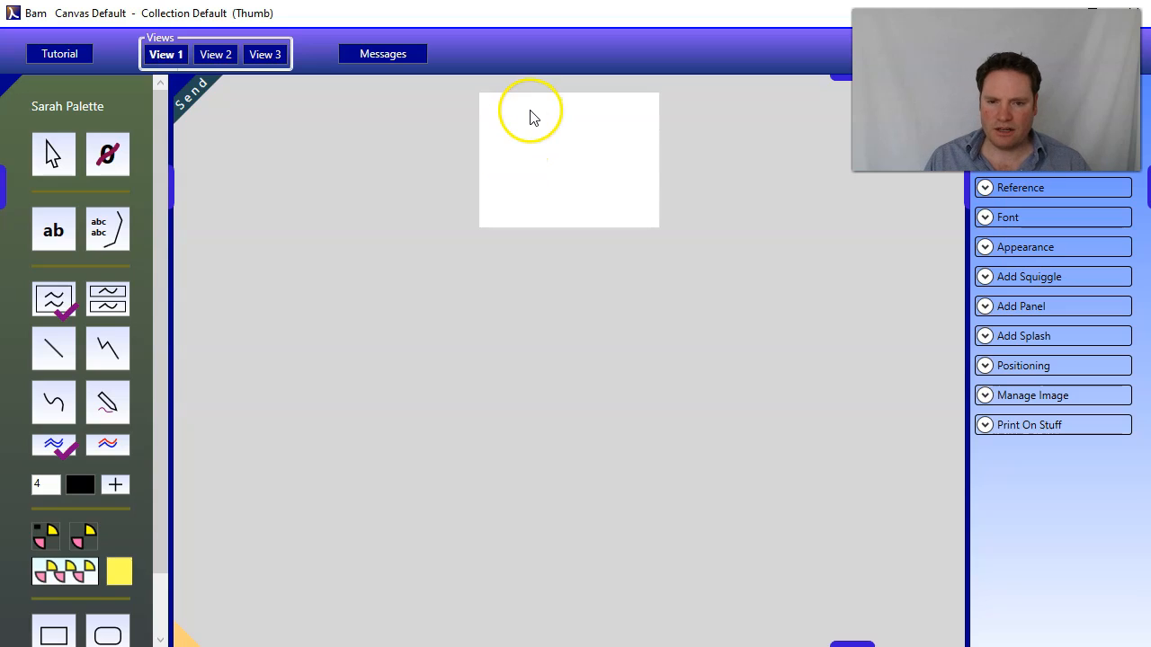
- Draw the front of a small house on the thumbnail with the multi-segment line tool: a rectangular wall topped by a triangular gable
click(109, 353)
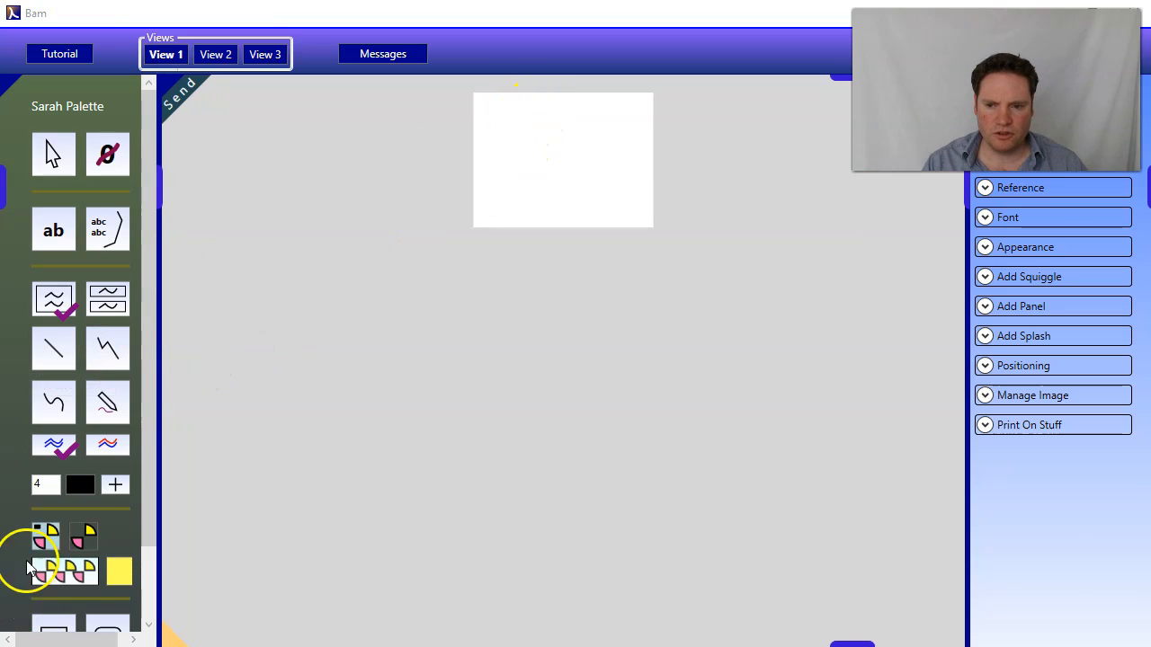
click(104, 360)
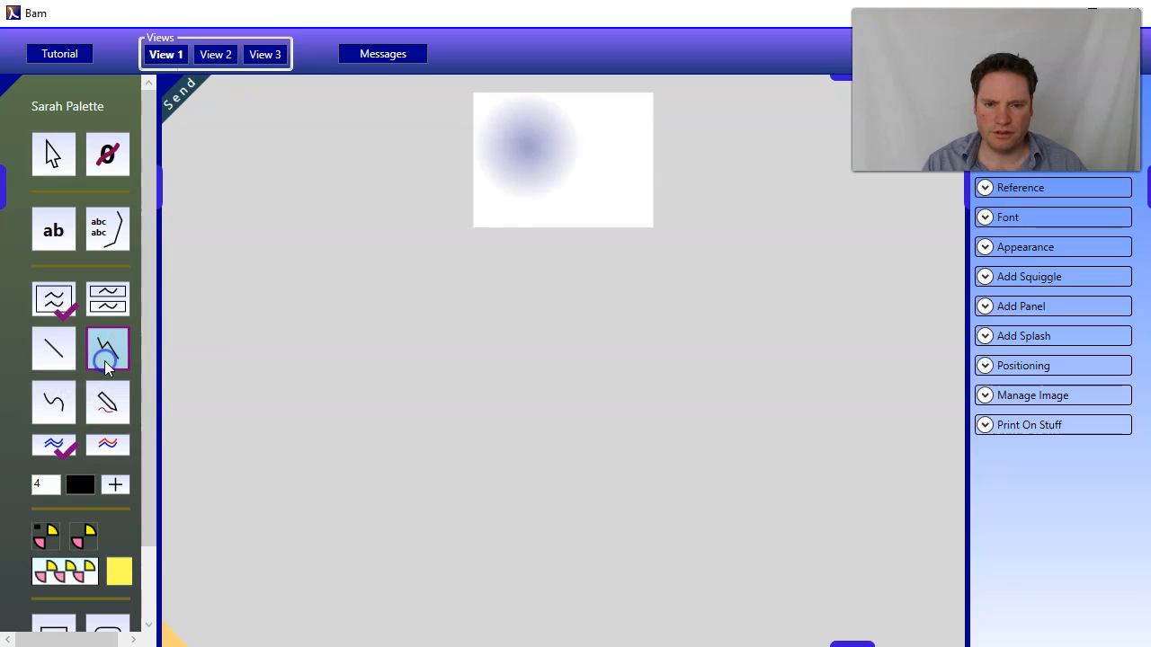
drag(533, 183, 533, 144)
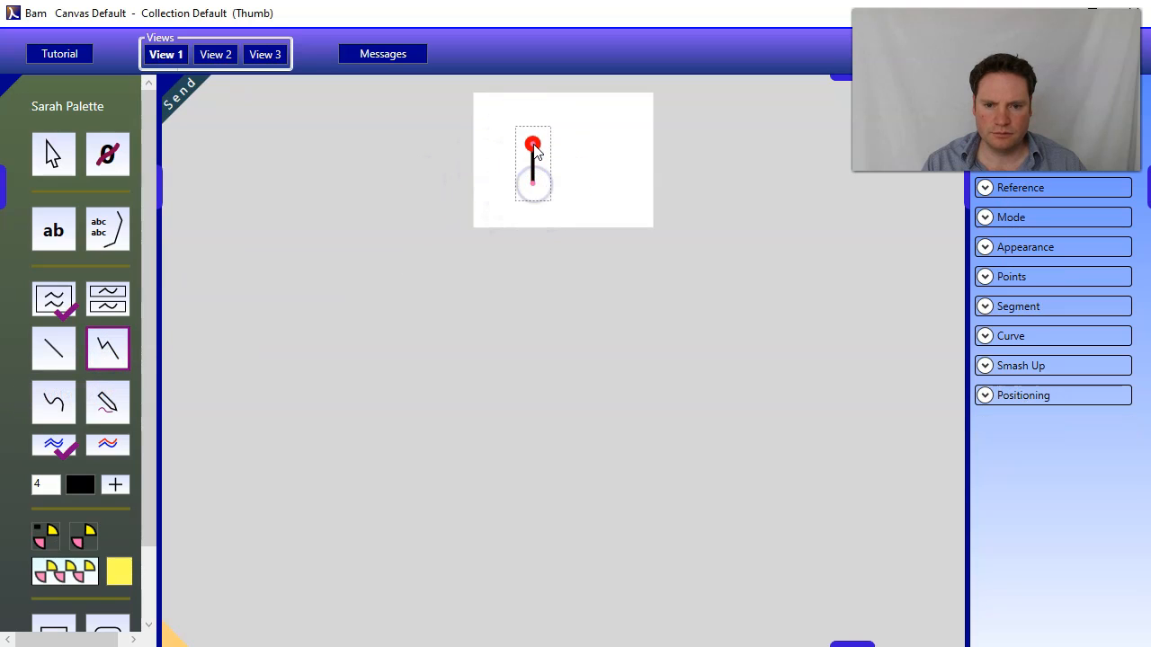
click(587, 142)
click(590, 183)
click(533, 183)
click(532, 143)
click(588, 147)
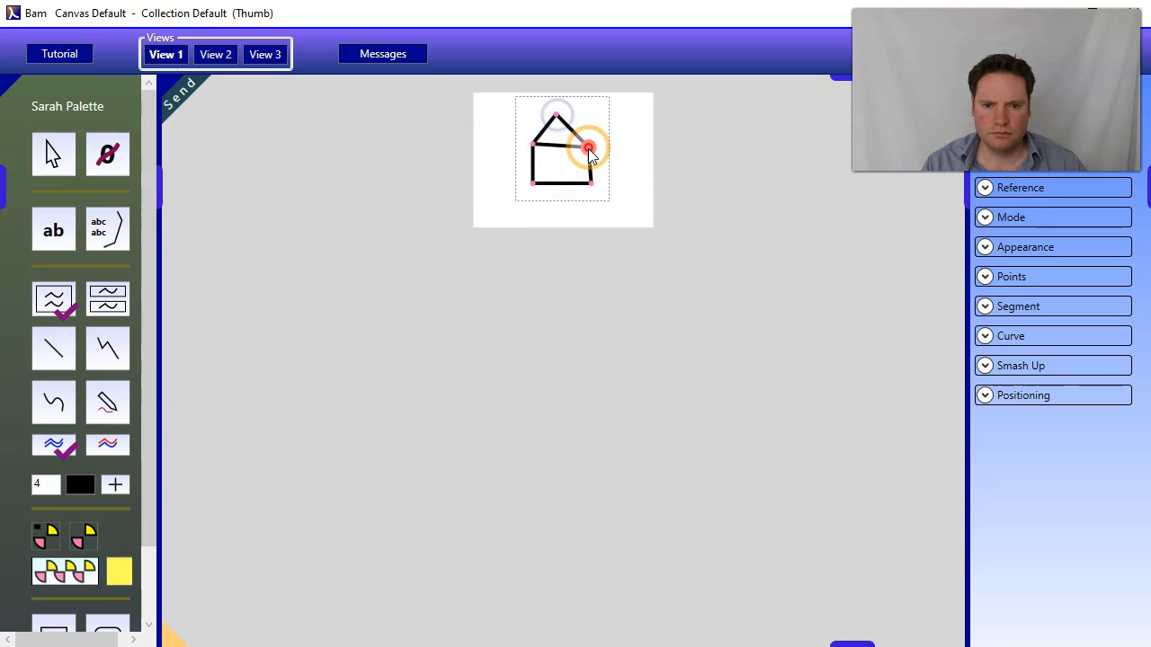
- Extend the house outline with a receding side wall and a roof edge running back to the gable's peak
click(608, 127)
click(610, 162)
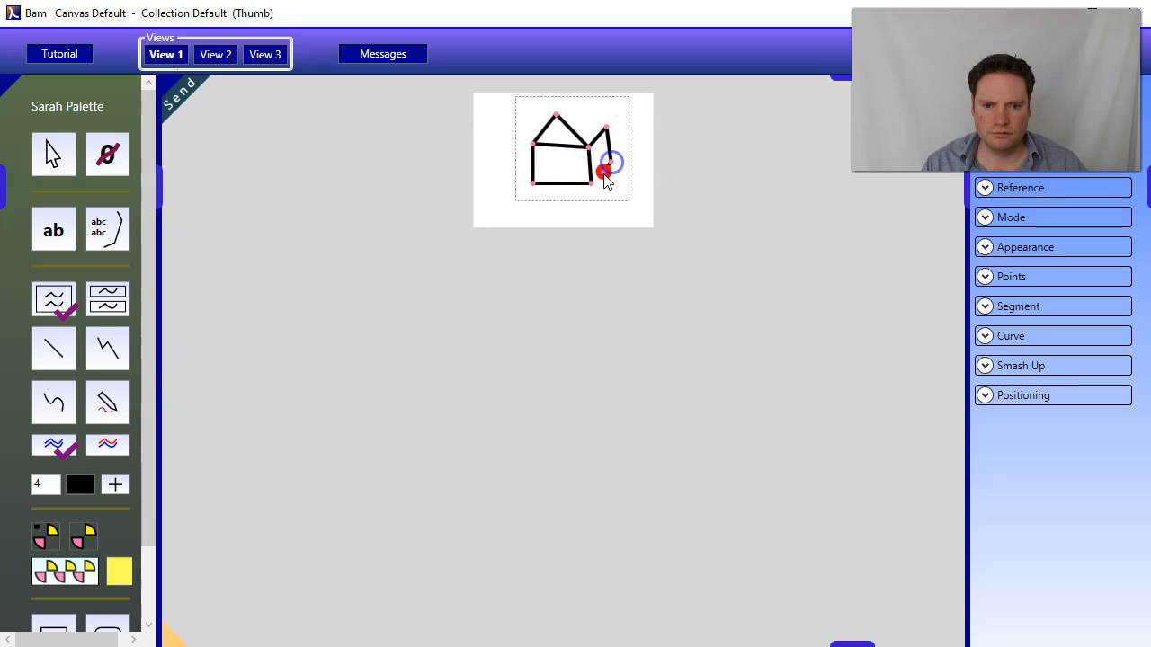
click(608, 179)
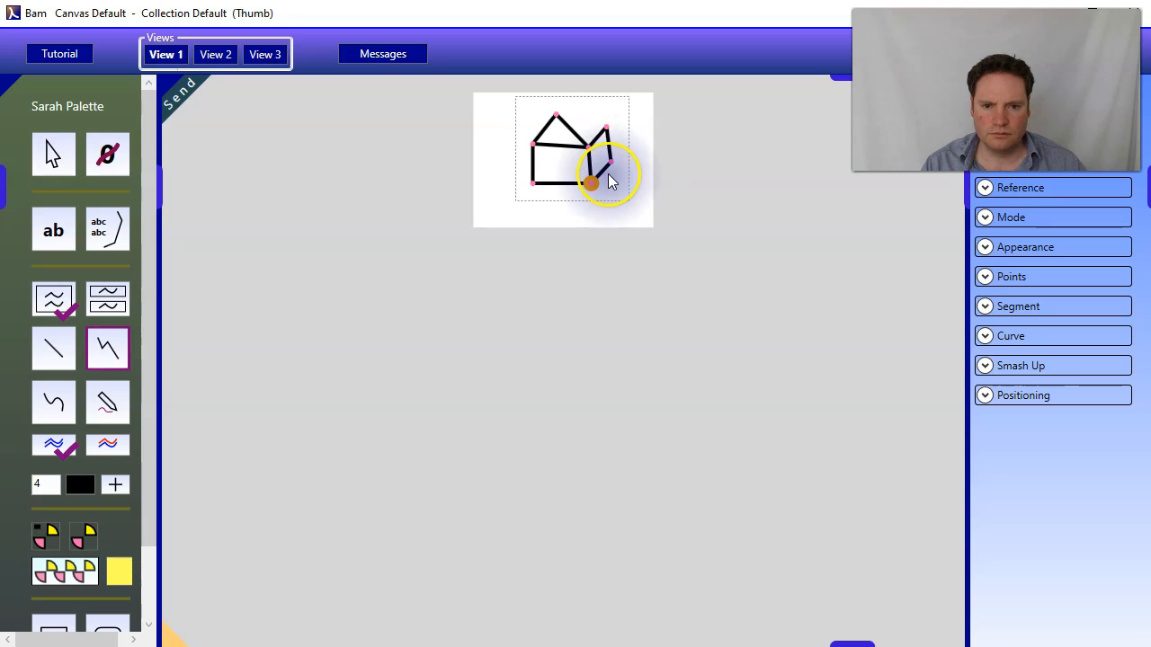
click(606, 127)
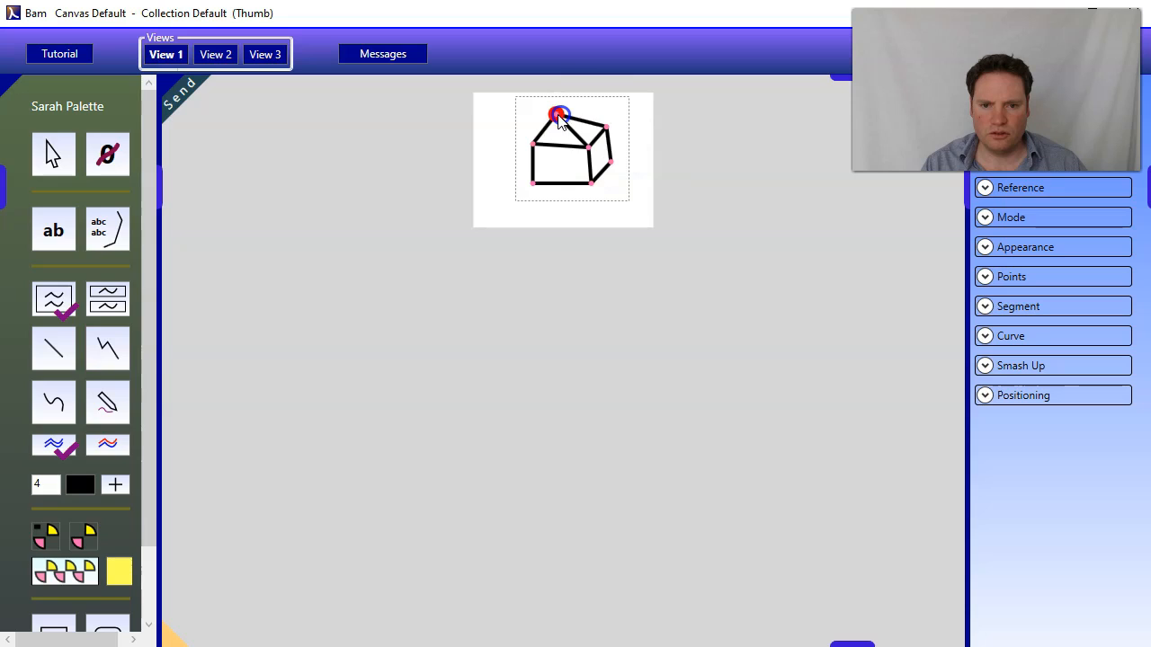
- Finish the outline and move the roof's peak point slightly upward
click(552, 129)
click(552, 131)
click(554, 116)
drag(555, 116, 561, 106)
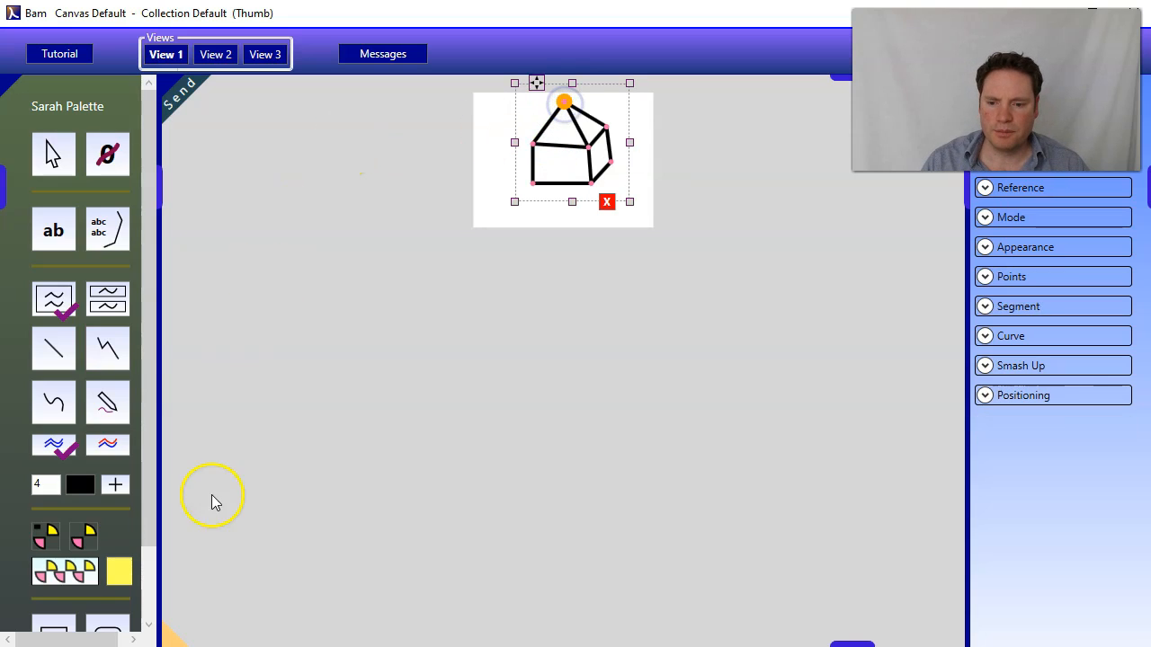
- Check the new thumbnail in the collections overview, view Canvas_1, and switch back to Canvas Default
click(171, 634)
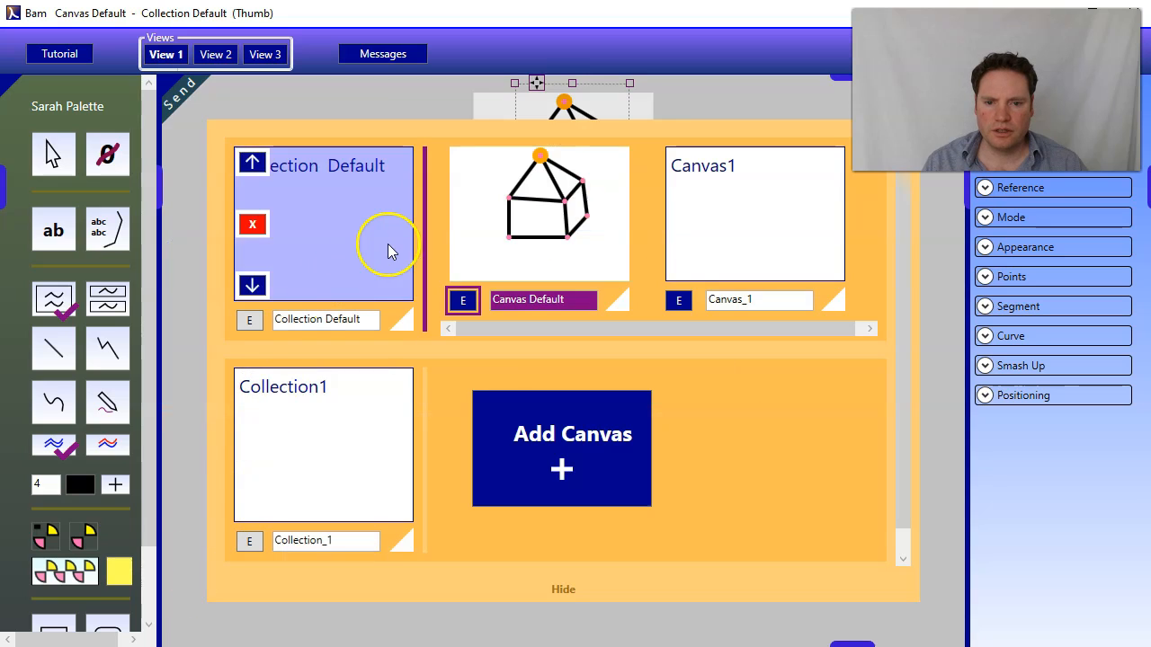
click(674, 209)
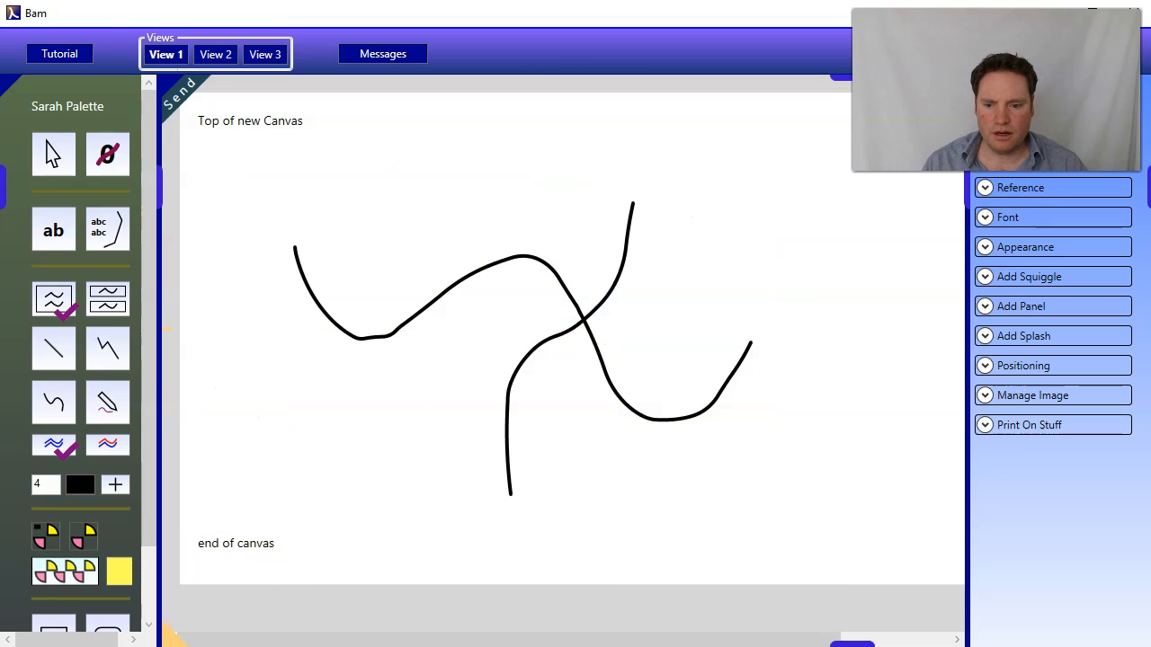
click(168, 635)
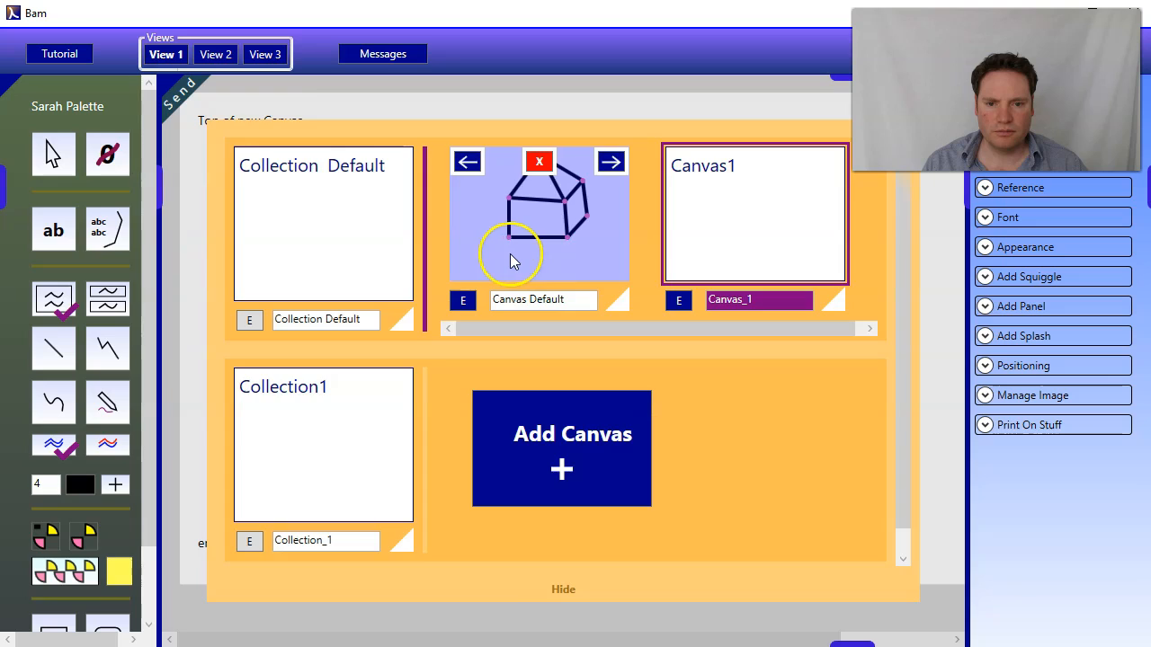
click(512, 256)
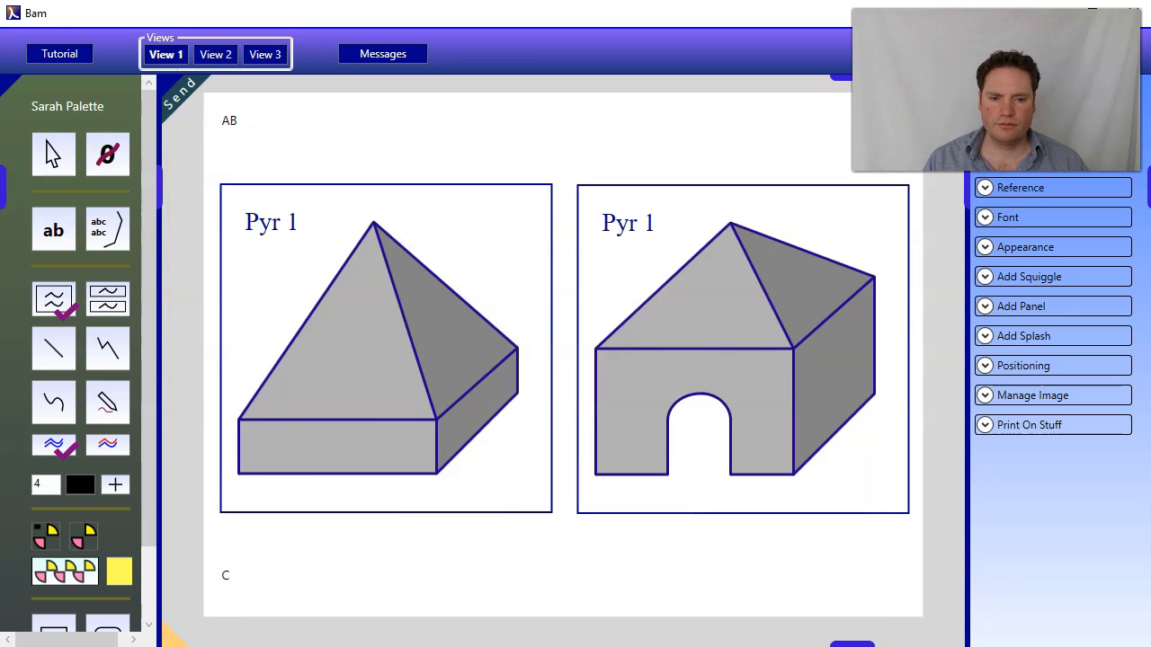
- Widen the palette slightly and open the video tutorials page
click(220, 115)
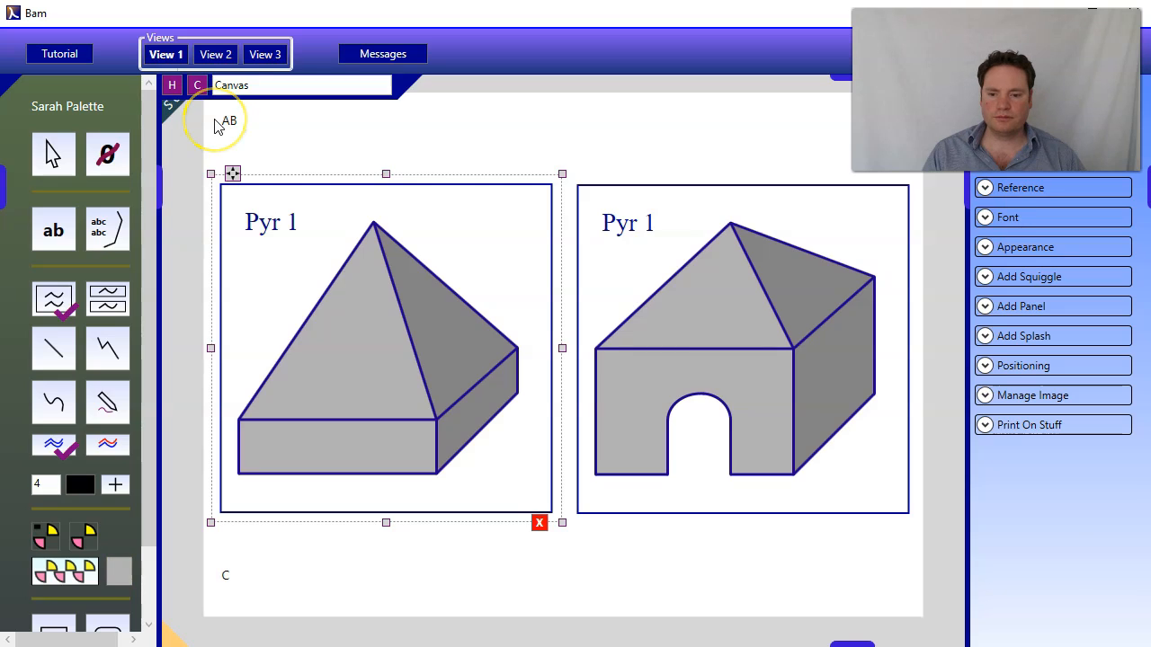
click(266, 156)
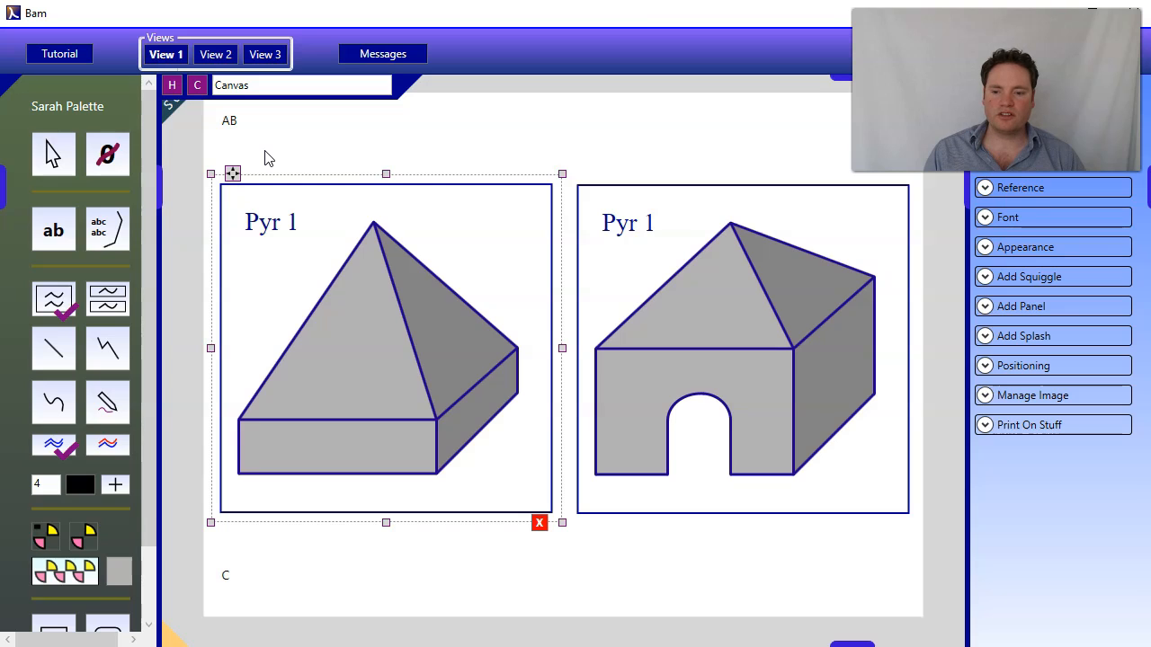
drag(161, 243, 171, 243)
click(61, 57)
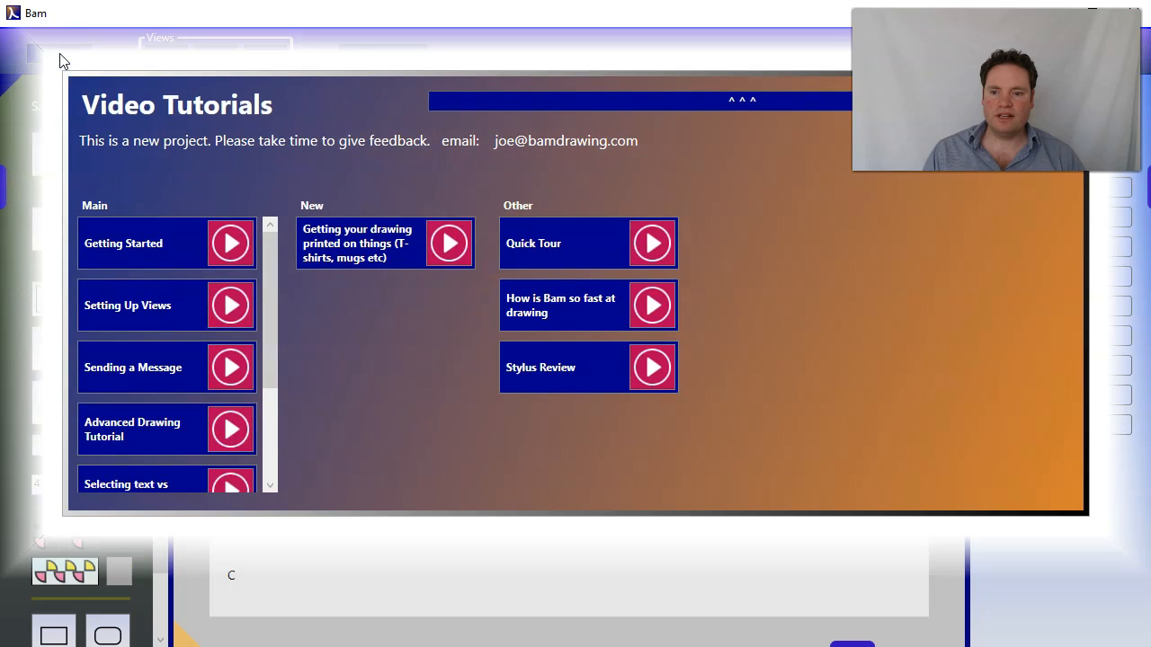
- Look over the list of video tutorials and highlight the feedback e-mail address
click(142, 426)
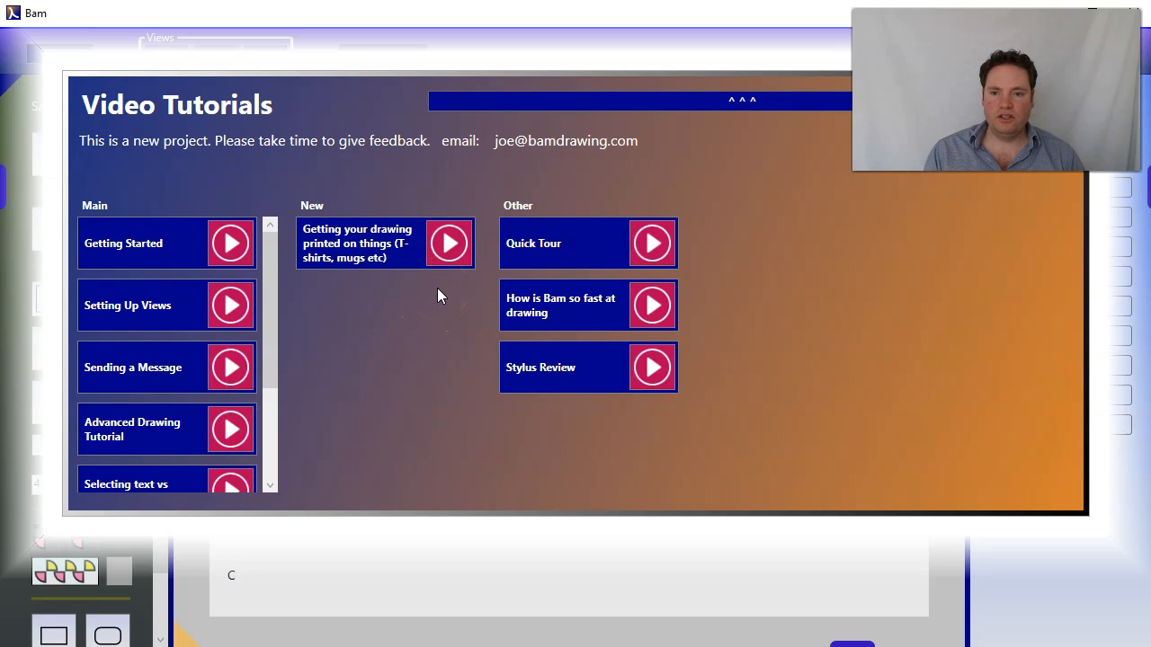
drag(493, 144, 636, 140)
click(485, 139)
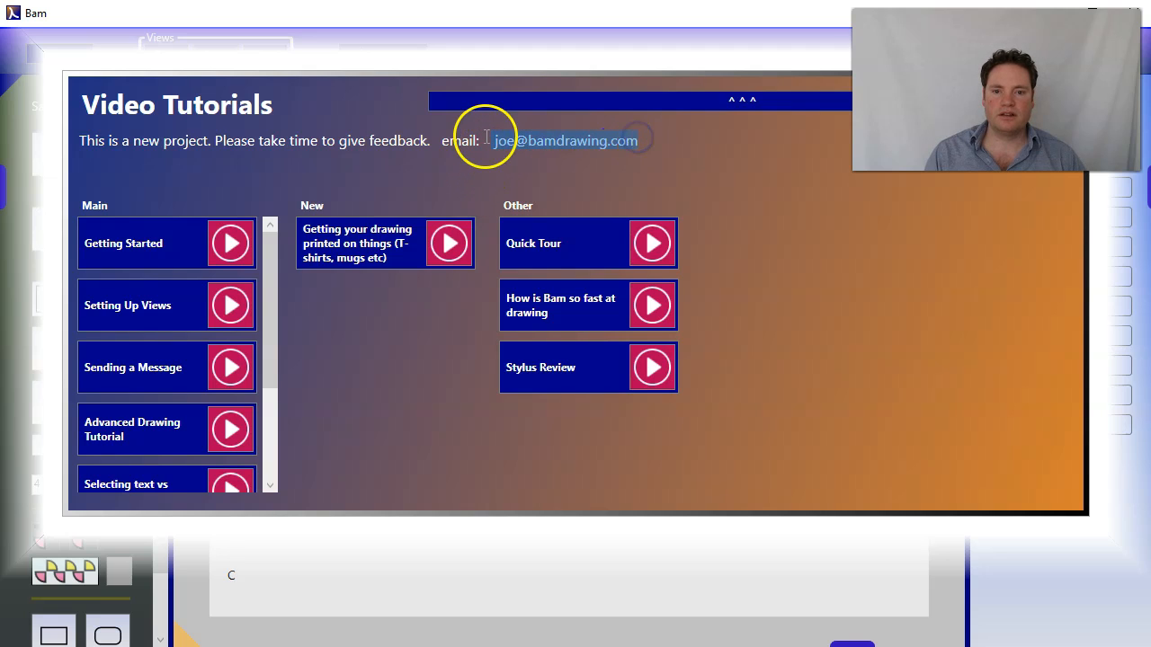
click(652, 135)
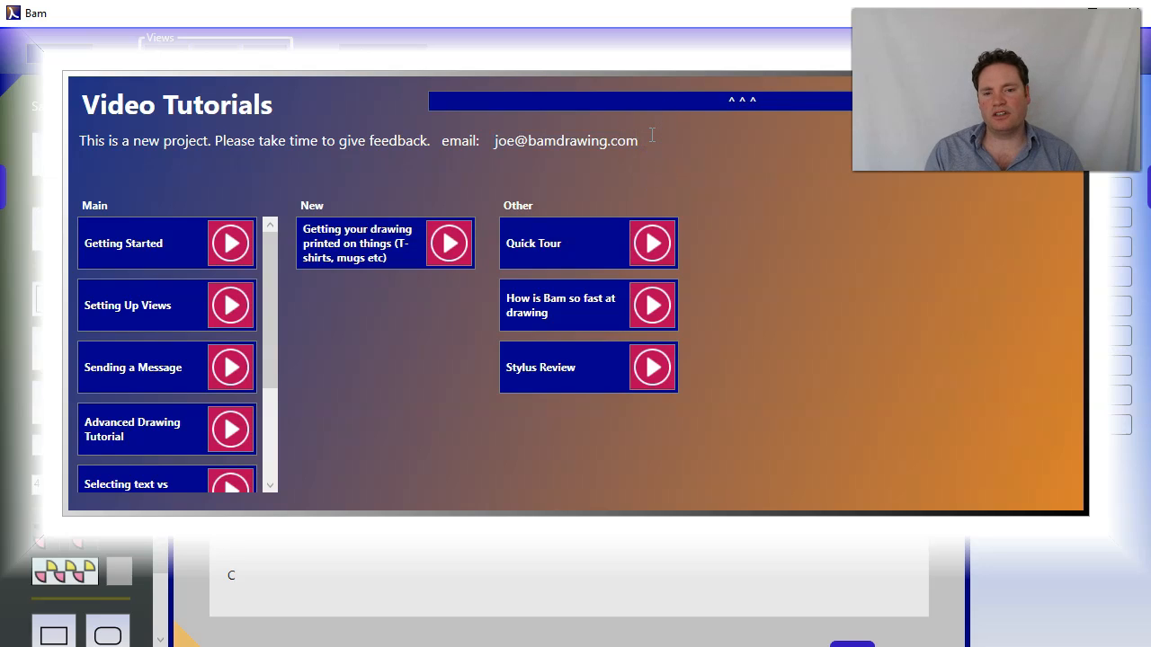